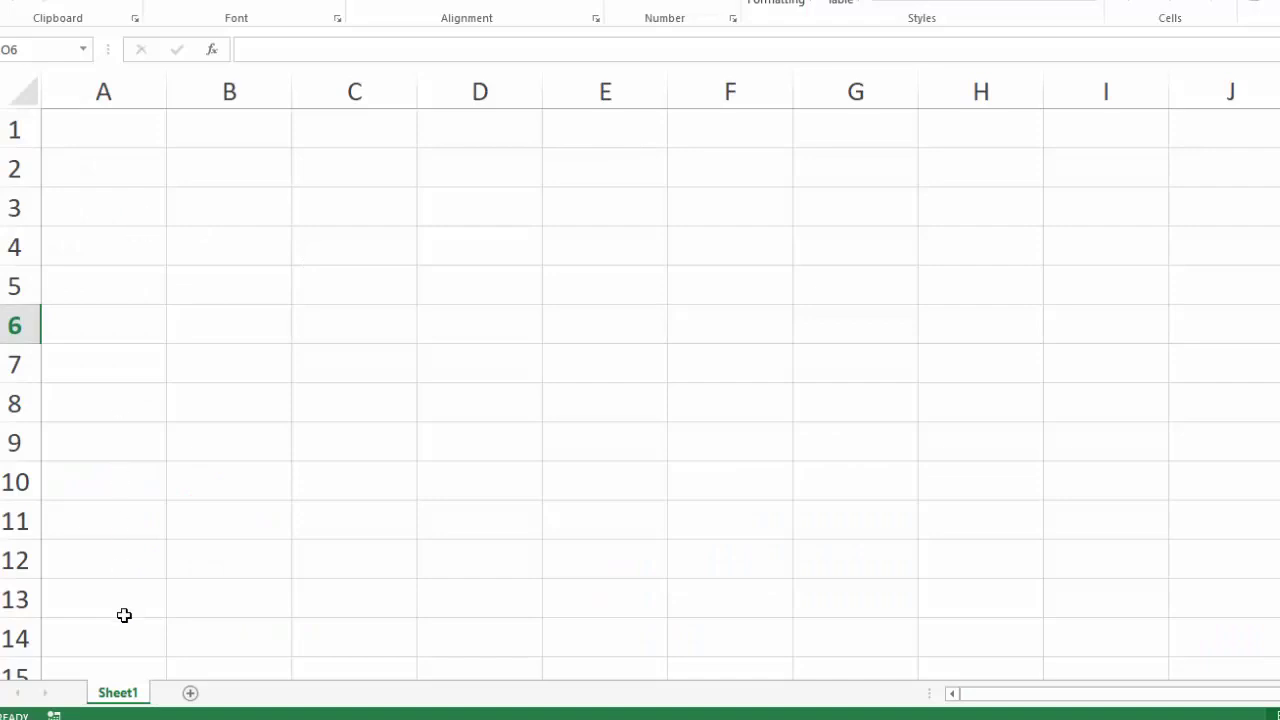
- Rename Sheet1 to Receipt
{"action": "right_click", "coordinate": [126, 692]}
{"action": "mouse_move", "coordinate": [155, 620]}
{"action": "left_click", "coordinate": [180, 521]}
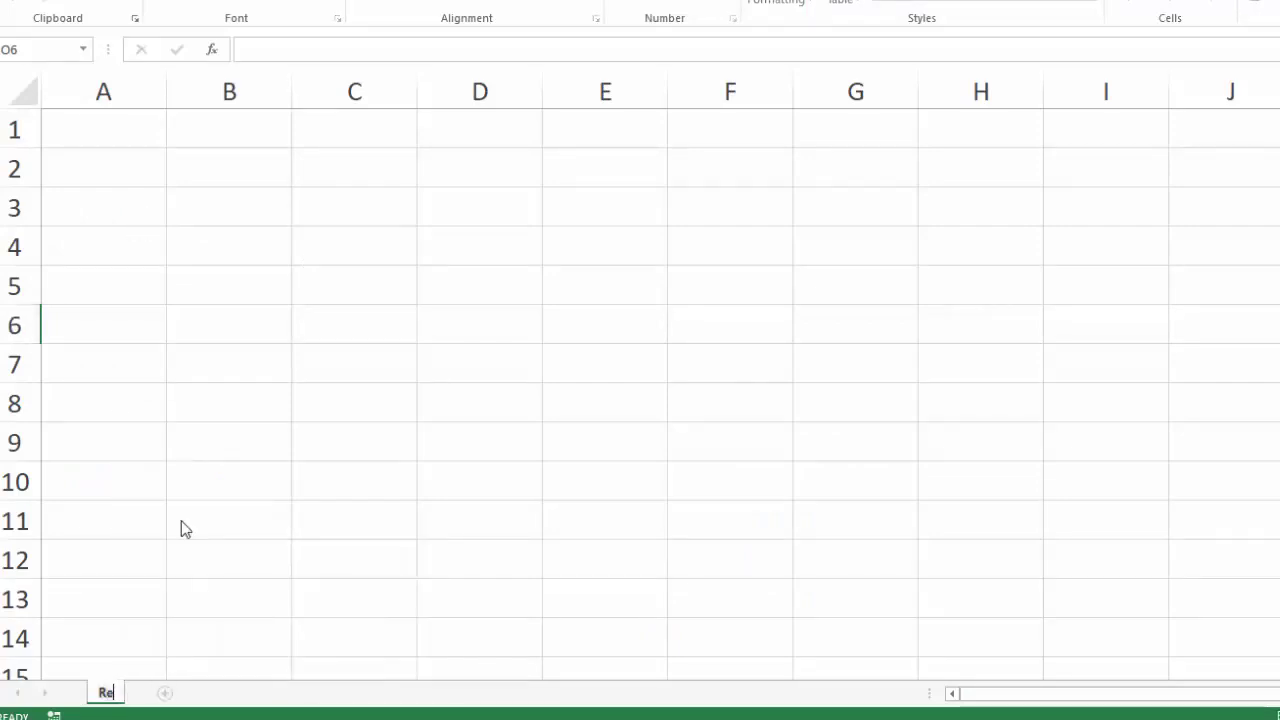
{"action": "type", "text": "Receipt"}
{"action": "key", "text": "Return"}
- Add two more sheets named Payments and Day Book
{"action": "left_click", "coordinate": [195, 693]}
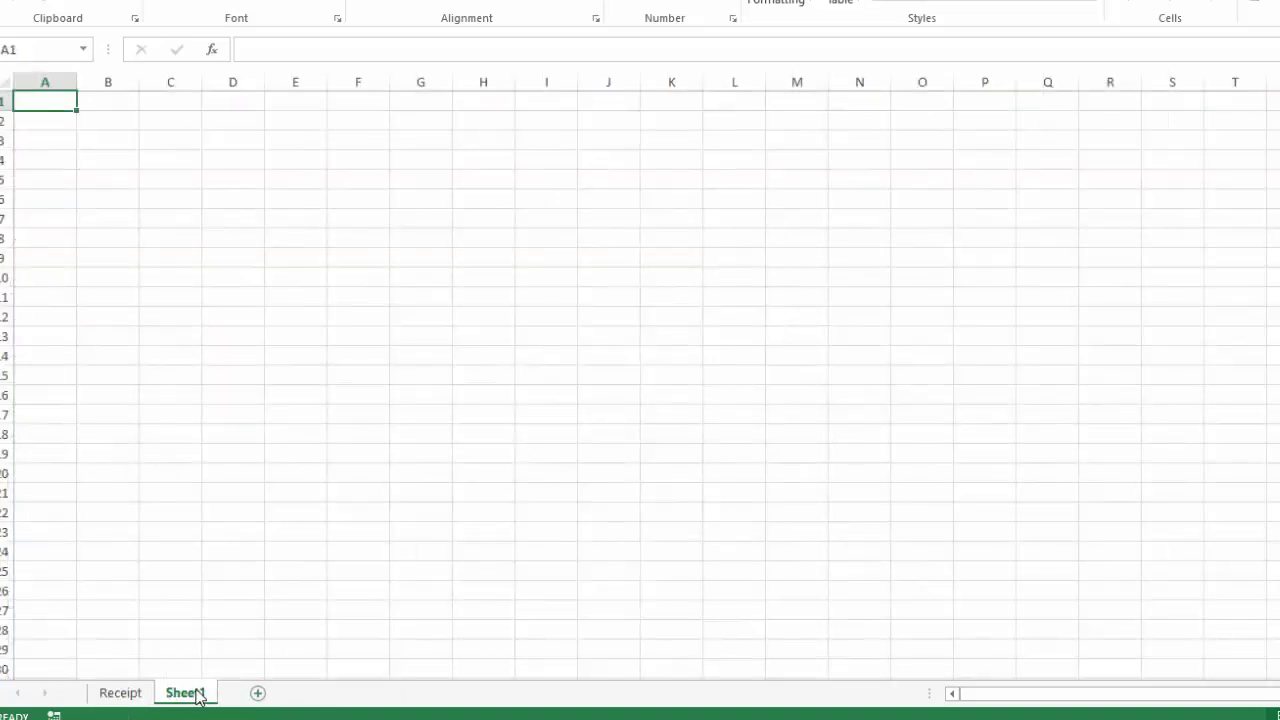
{"action": "right_click", "coordinate": [197, 697]}
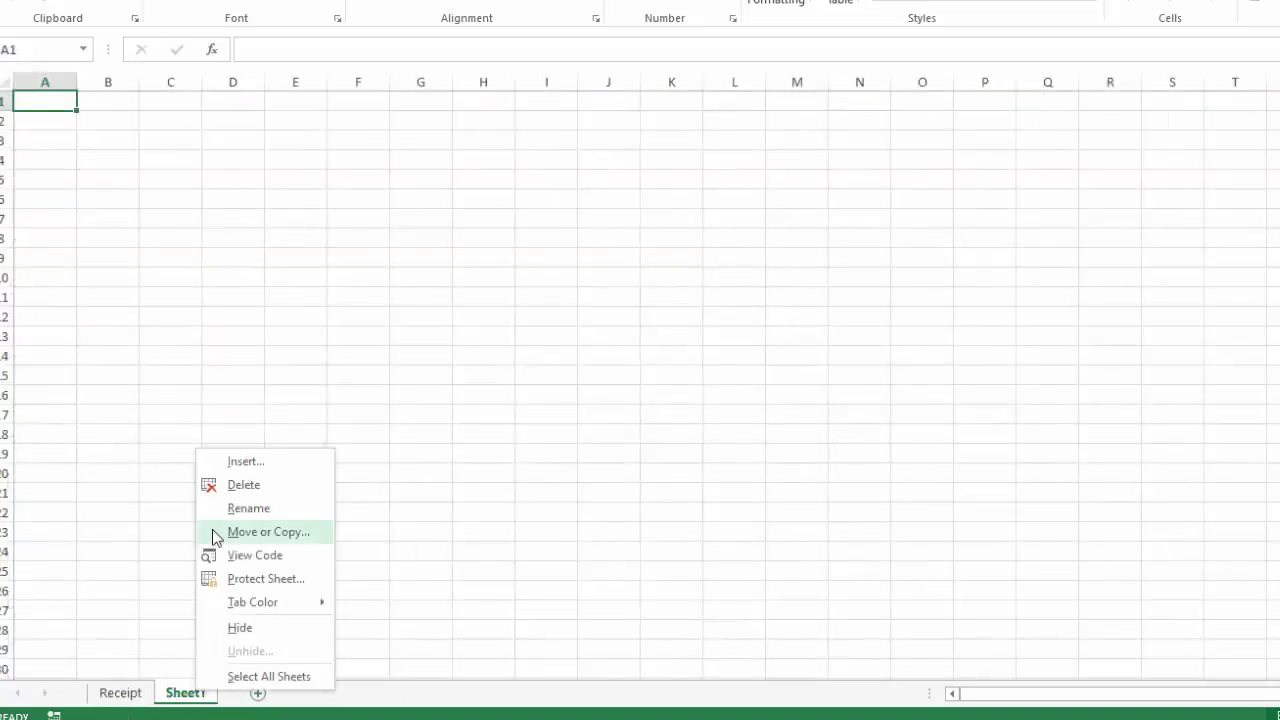
{"action": "left_click", "coordinate": [248, 508]}
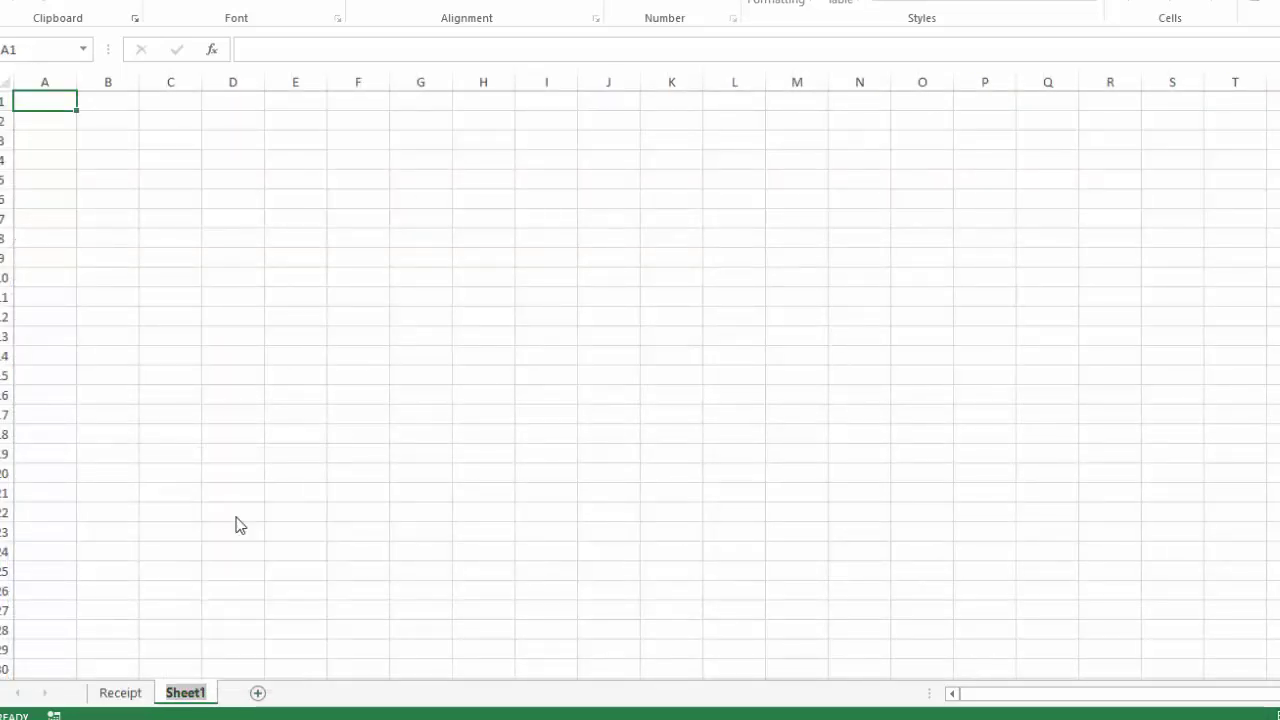
{"action": "type", "text": "Payme"}
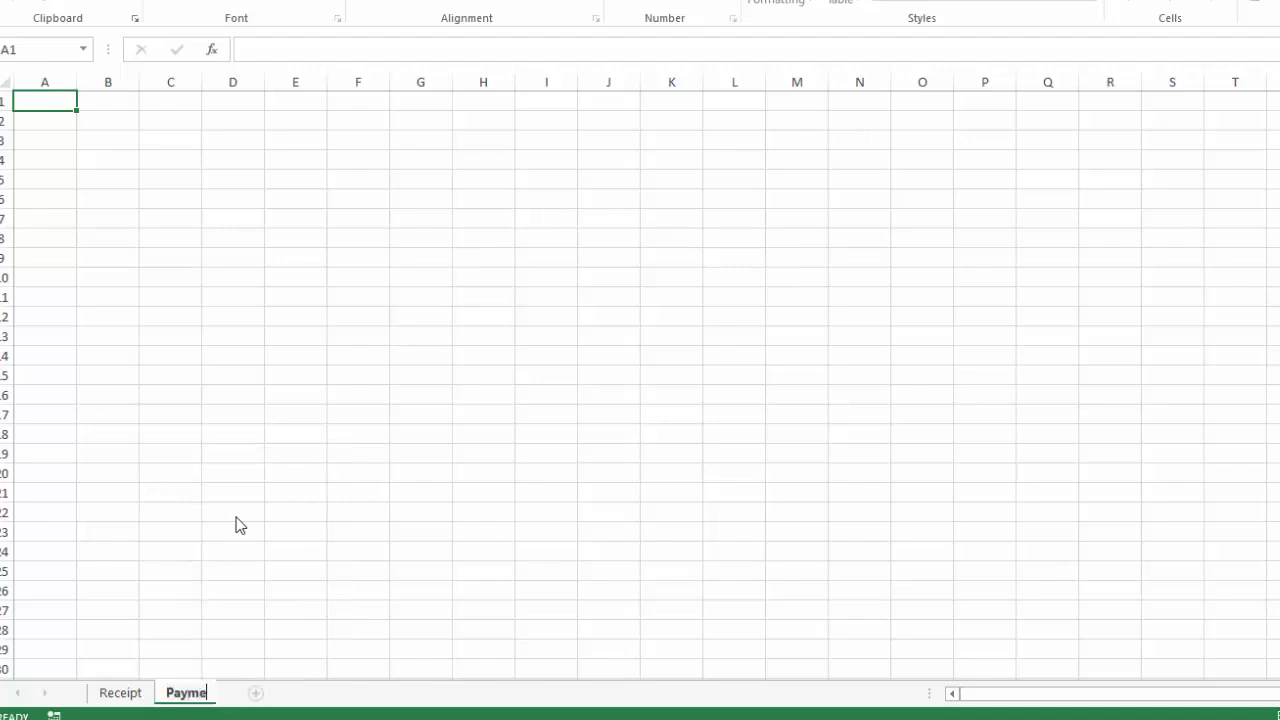
{"action": "type", "text": "nts"}
{"action": "key", "text": "Return"}
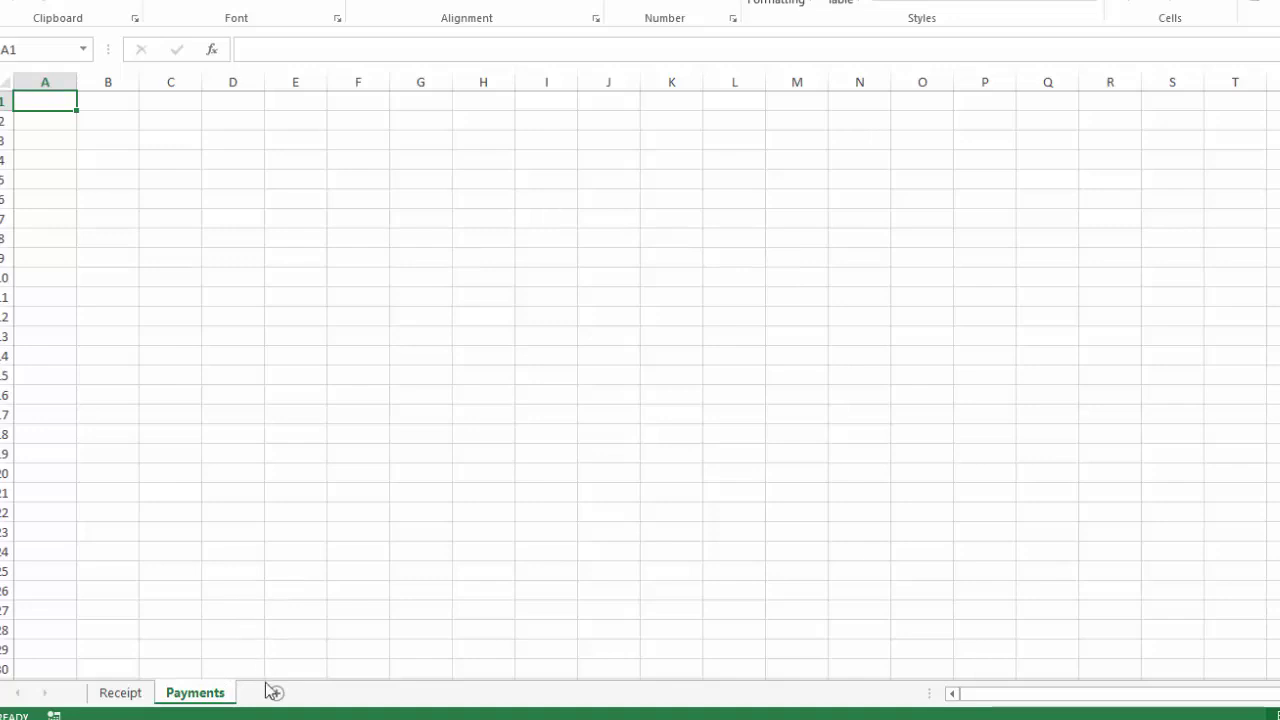
{"action": "double_click", "coordinate": [276, 694]}
{"action": "type", "text": "Day Book"}
{"action": "key", "text": "Return"}
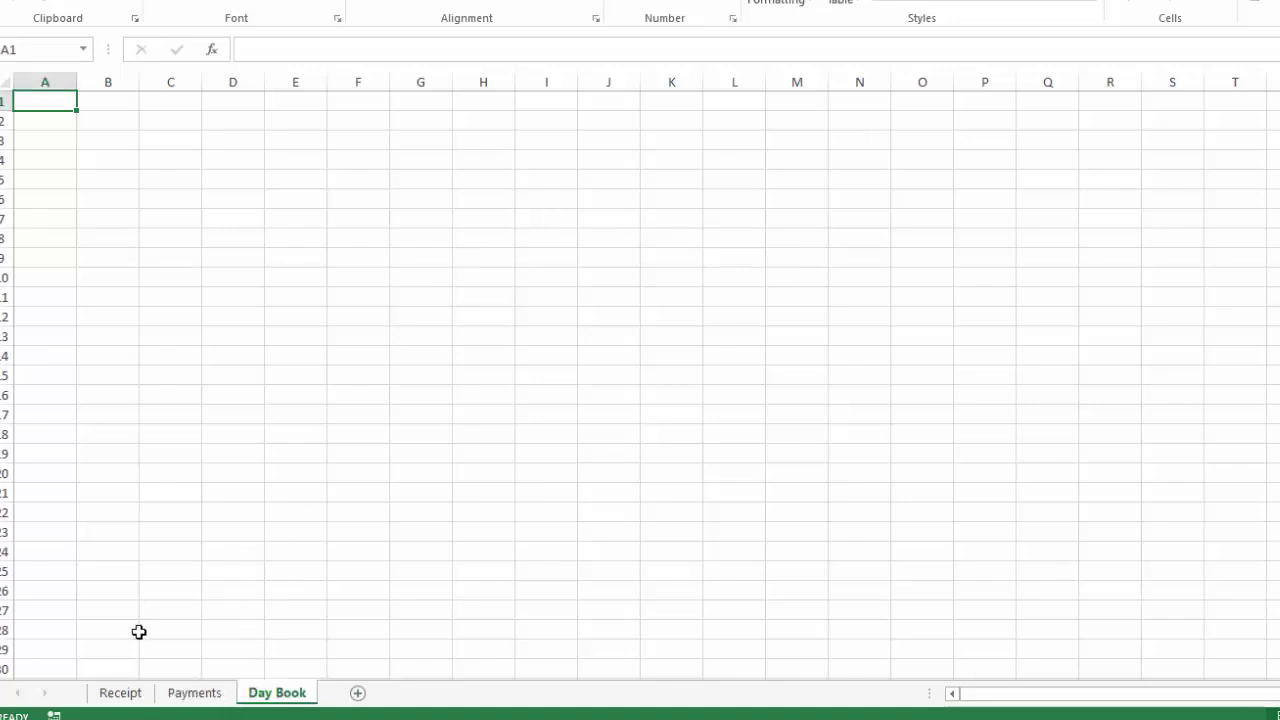
- On Receipt, enter headers S.No, Date, Description, Cash/Cheque, Amount, Narration in row 3
{"action": "left_click", "coordinate": [122, 693]}
{"action": "left_click", "coordinate": [129, 200]}
{"action": "type", "text": "S"}
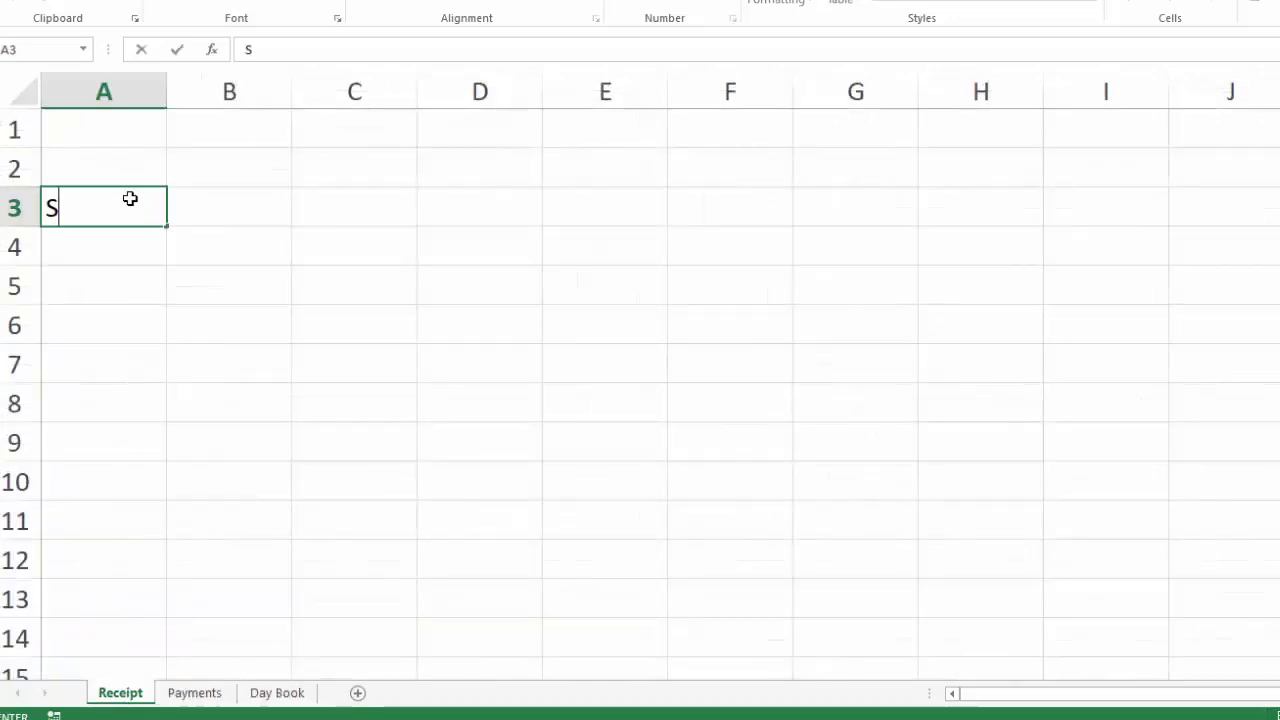
{"action": "type", "text": ".No\tDate\tDescription\tCash/Cheque\tAmount\tna"}
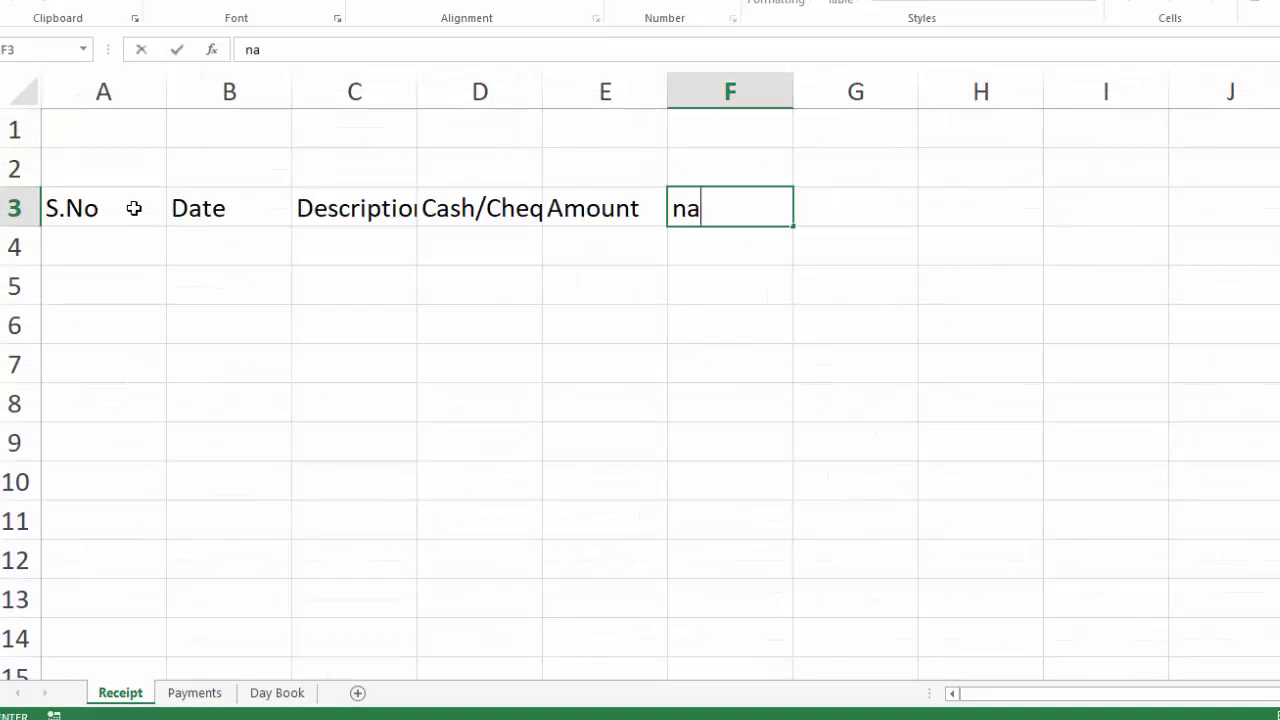
{"action": "type", "text": "rration"}
{"action": "key", "text": "Tab"}
- Copy the Receipt header row into row 4 of the Payments sheet
{"action": "left_click_drag", "start_coordinate": [131, 220], "coordinate": [686, 224]}
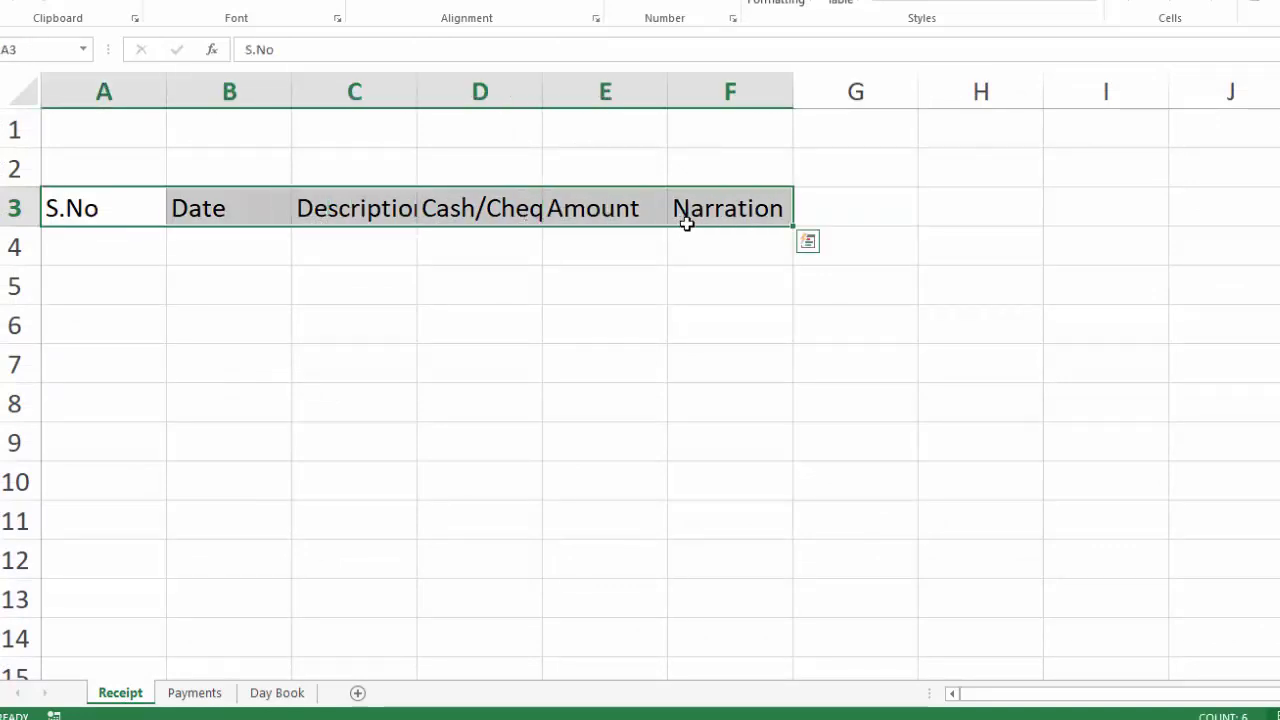
{"action": "key", "text": "ctrl+c"}
{"action": "left_click", "coordinate": [192, 692]}
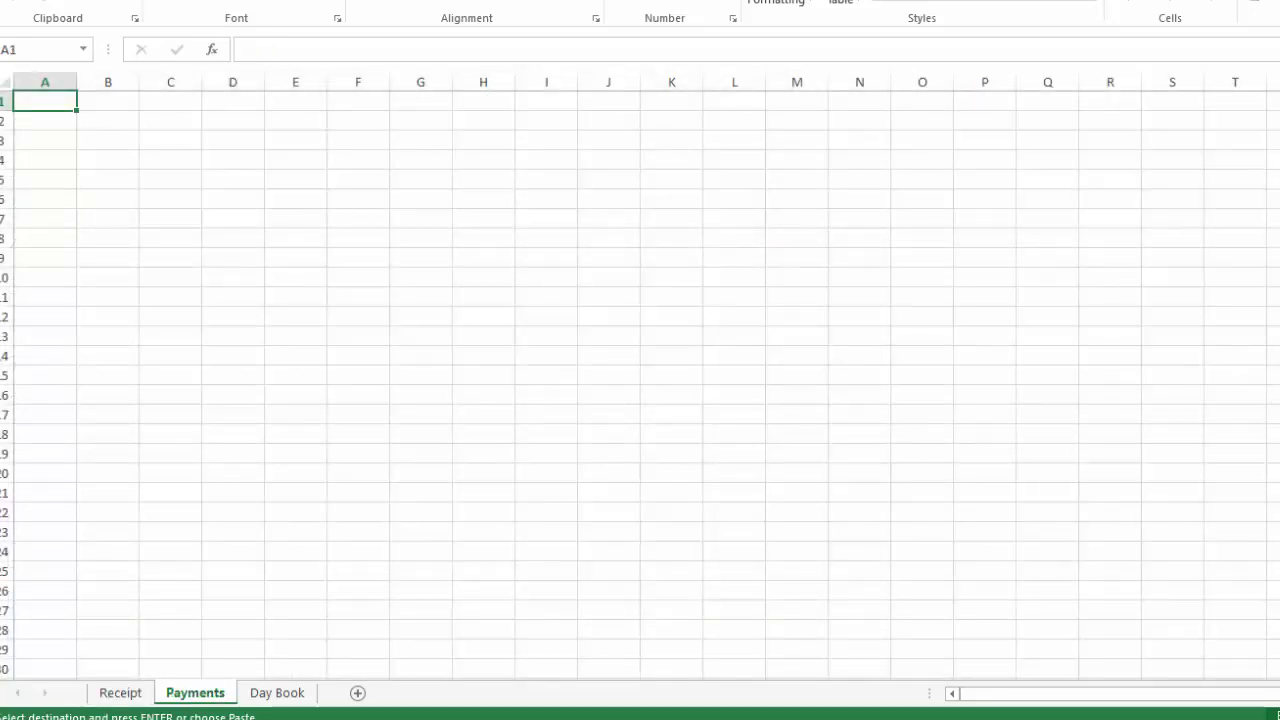
{"action": "key", "text": "Down"}
{"action": "key", "text": "Down"}
{"action": "key", "text": "Down"}
{"action": "scroll", "coordinate": [1054, 487], "scroll_direction": "up", "scroll_amount": 6}
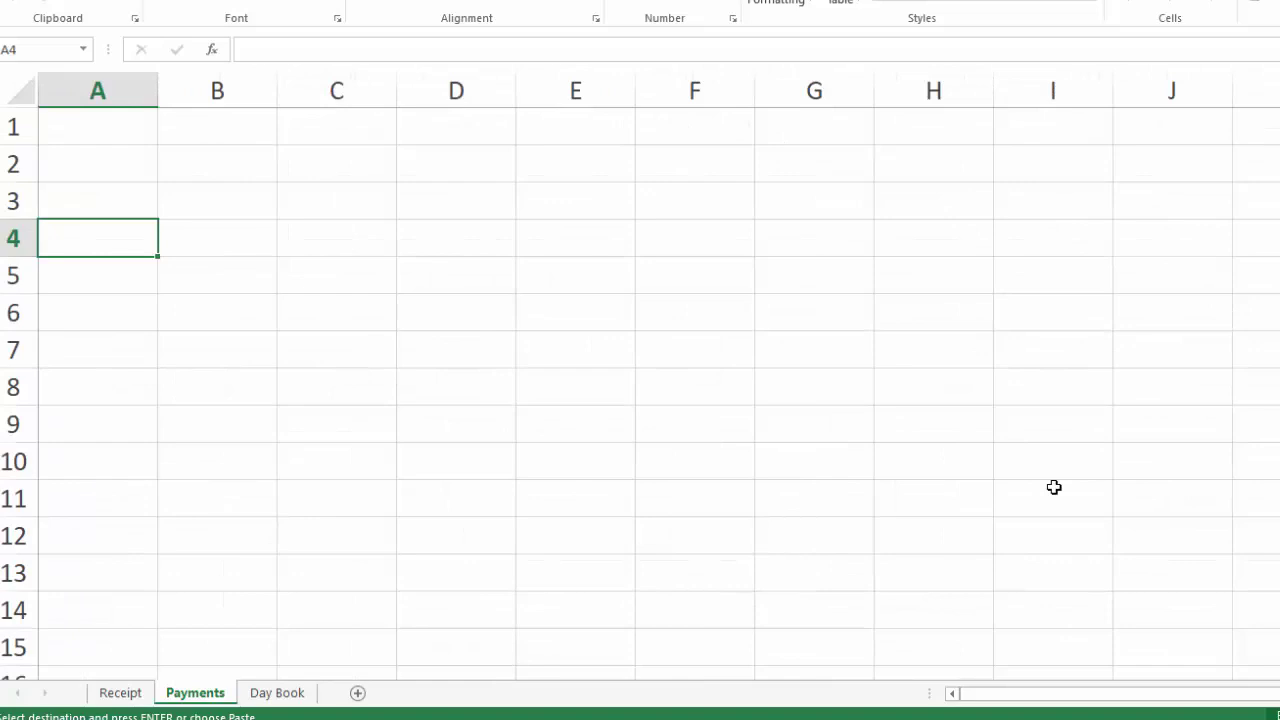
{"action": "key", "text": "ctrl+v"}
- Autofit Receipt columns C and D to fit Description and Cash/Cheque
{"action": "key", "text": "ctrl+Page_Up"}
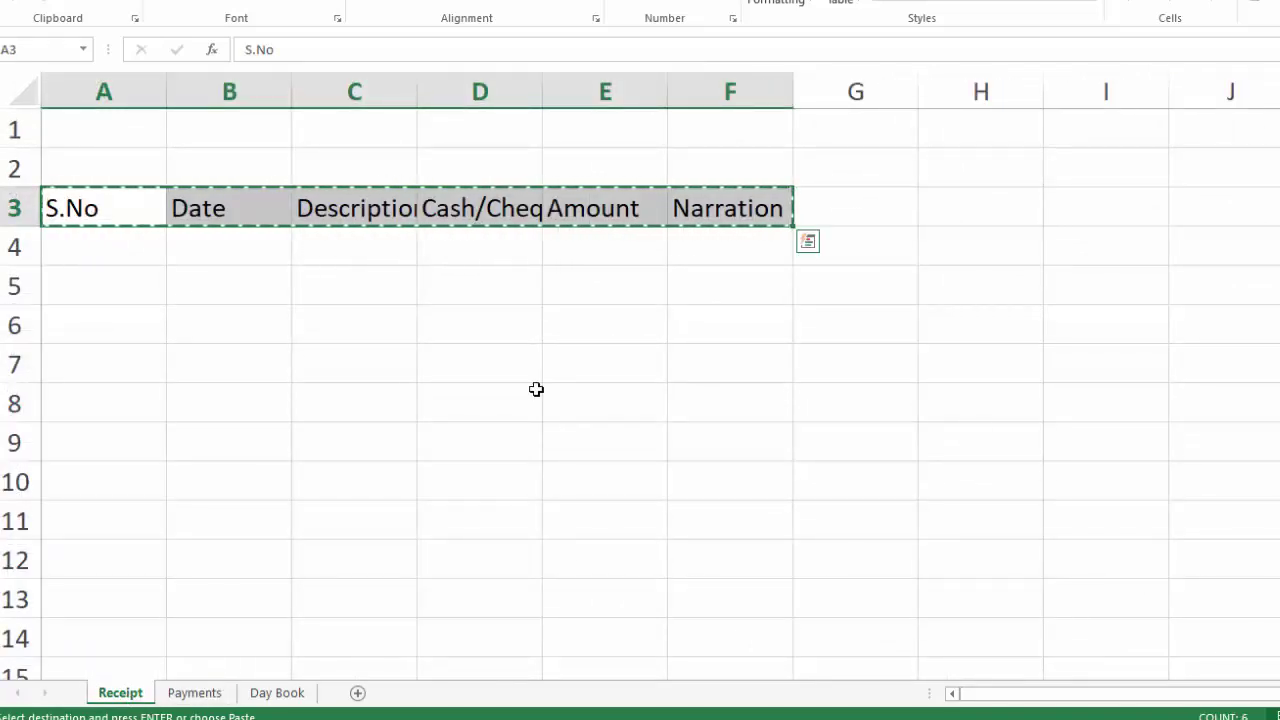
{"action": "double_click", "coordinate": [417, 86]}
{"action": "double_click", "coordinate": [572, 86]}
{"action": "left_click", "coordinate": [784, 324]}
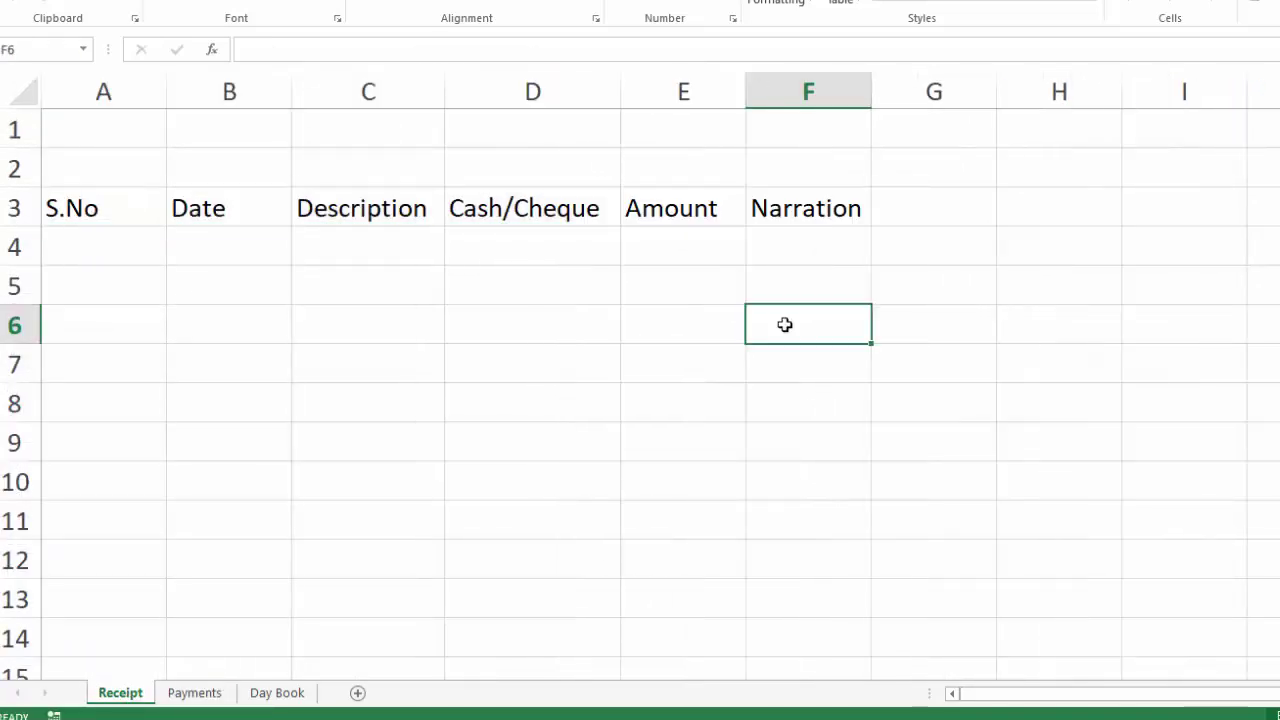
- On Day Book, enter the Receipt Amount, Payment Amount and Balance headers
{"action": "left_click", "coordinate": [283, 693]}
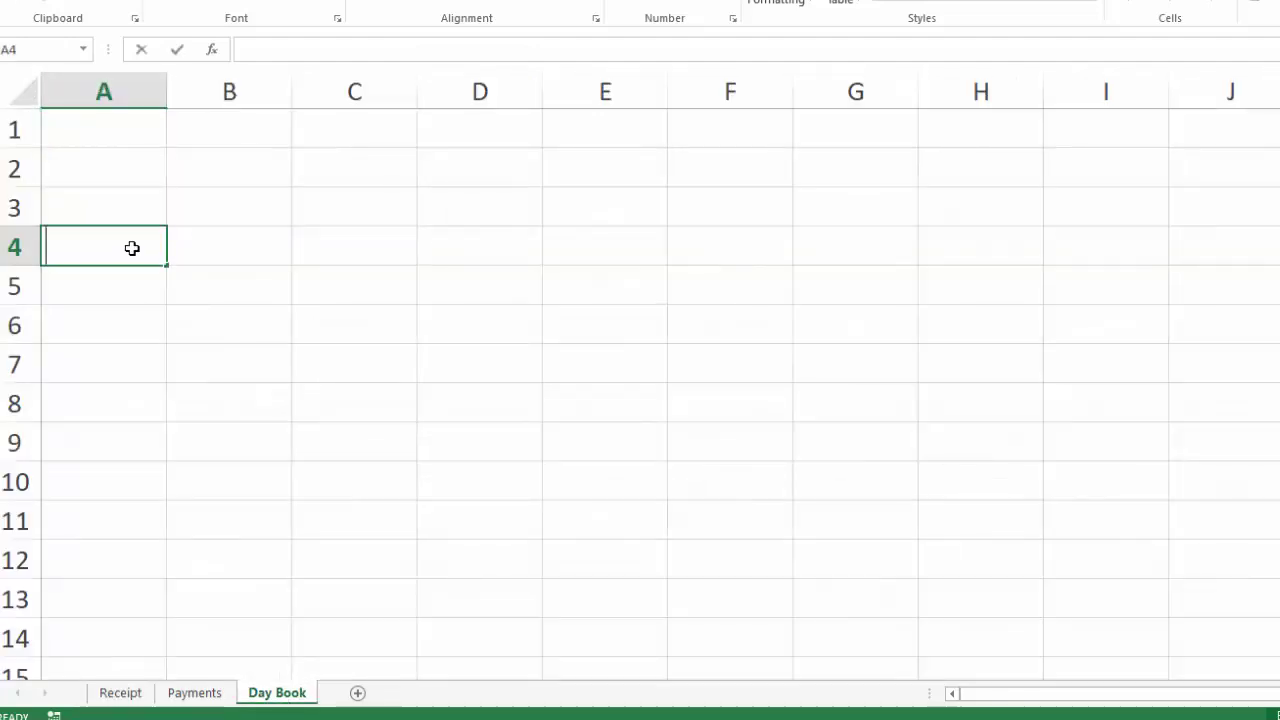
{"action": "type", "text": "Amount"}
{"action": "key", "text": "Tab"}
{"action": "type", "text": "Payment"}
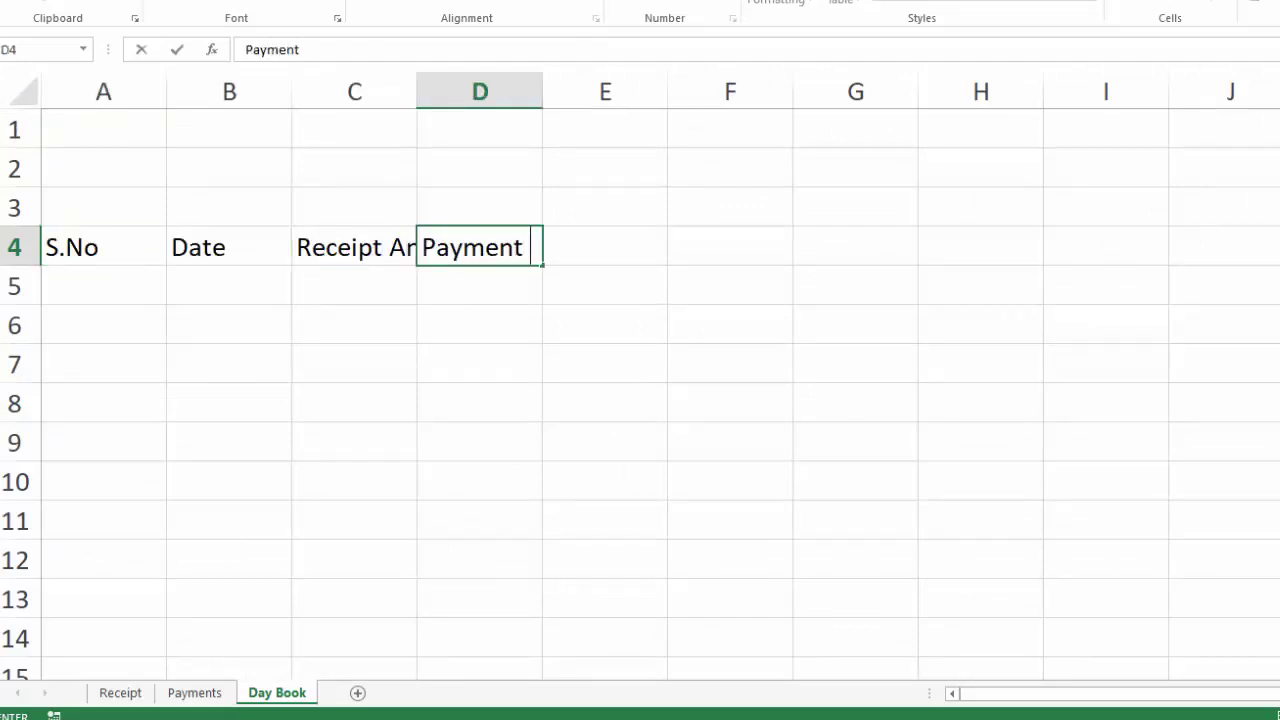
{"action": "type", "text": " Amount"}
{"action": "key", "text": "Tab"}
{"action": "type", "text": "Balanc"}
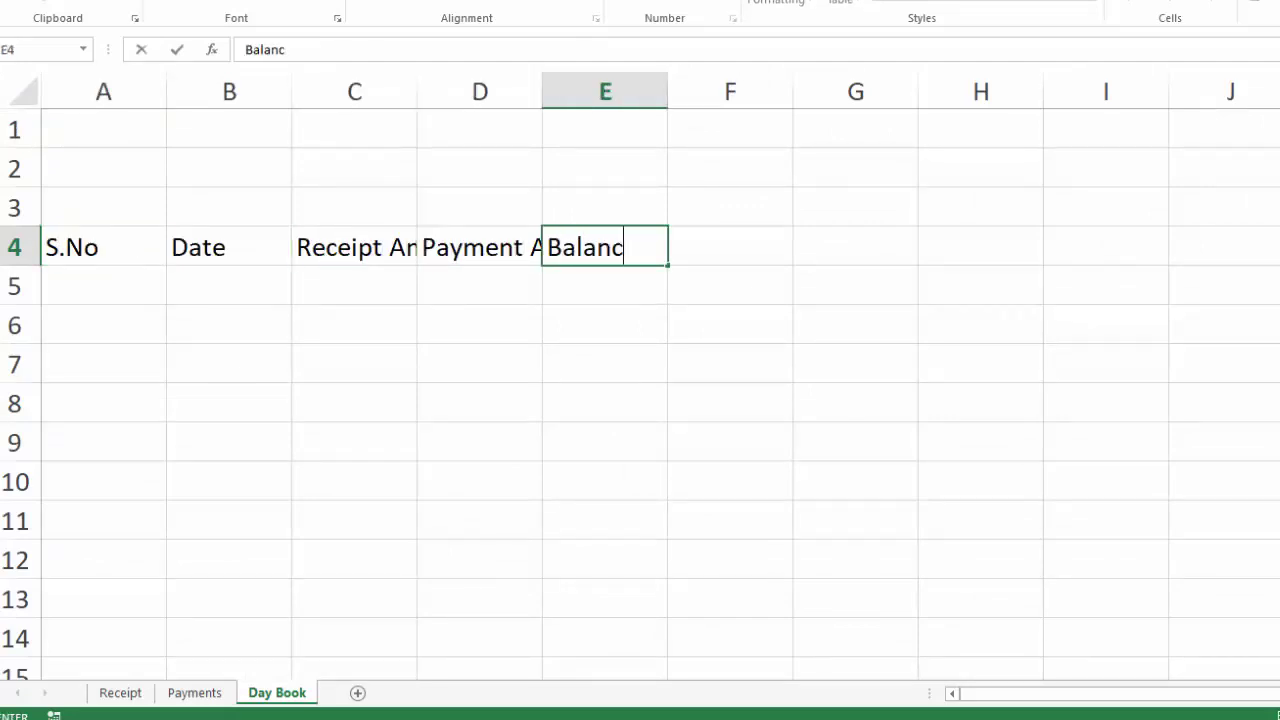
{"action": "type", "text": "e"}
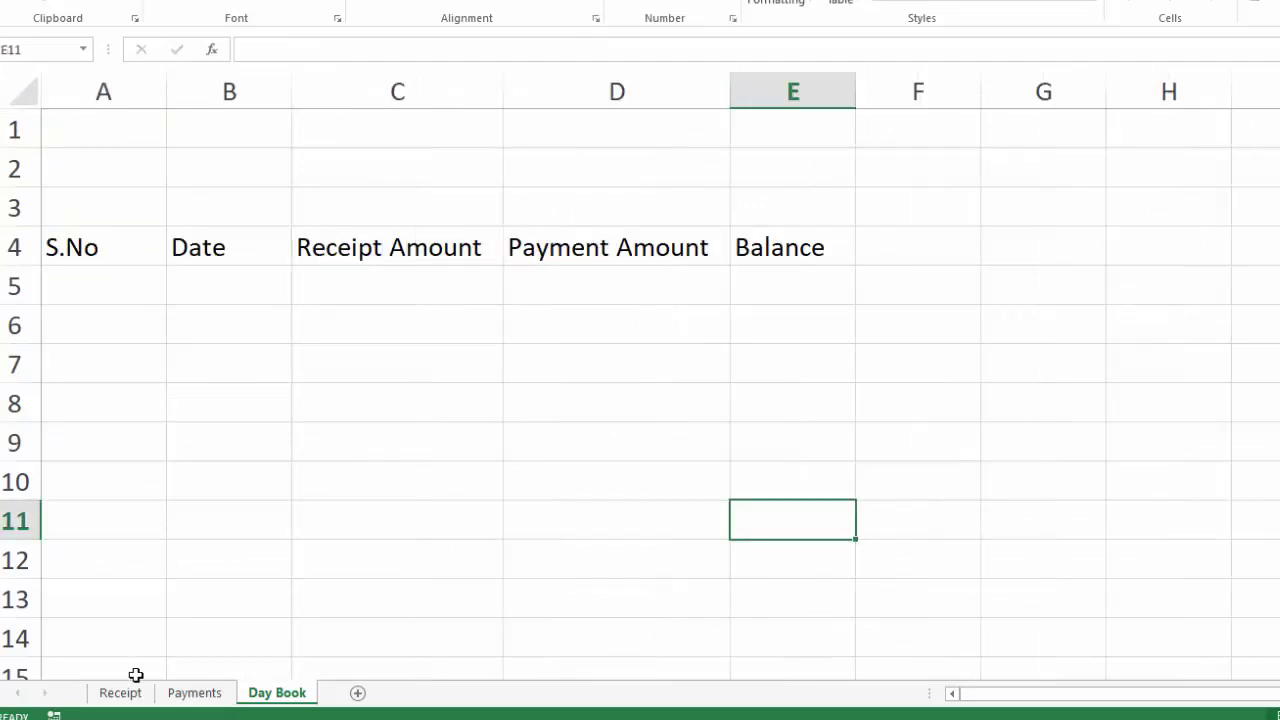
{"action": "left_click", "coordinate": [131, 693]}
- Convert Receipt range A3:F57 into a table with headers named Receipt
{"action": "mouse_move", "coordinate": [126, 206]}
{"action": "left_mouse_down"}
{"action": "mouse_move", "coordinate": [494, 208]}
{"action": "mouse_move", "coordinate": [787, 677]}
{"action": "mouse_move", "coordinate": [780, 716]}
{"action": "mouse_move", "coordinate": [777, 654]}
{"action": "left_mouse_up"}
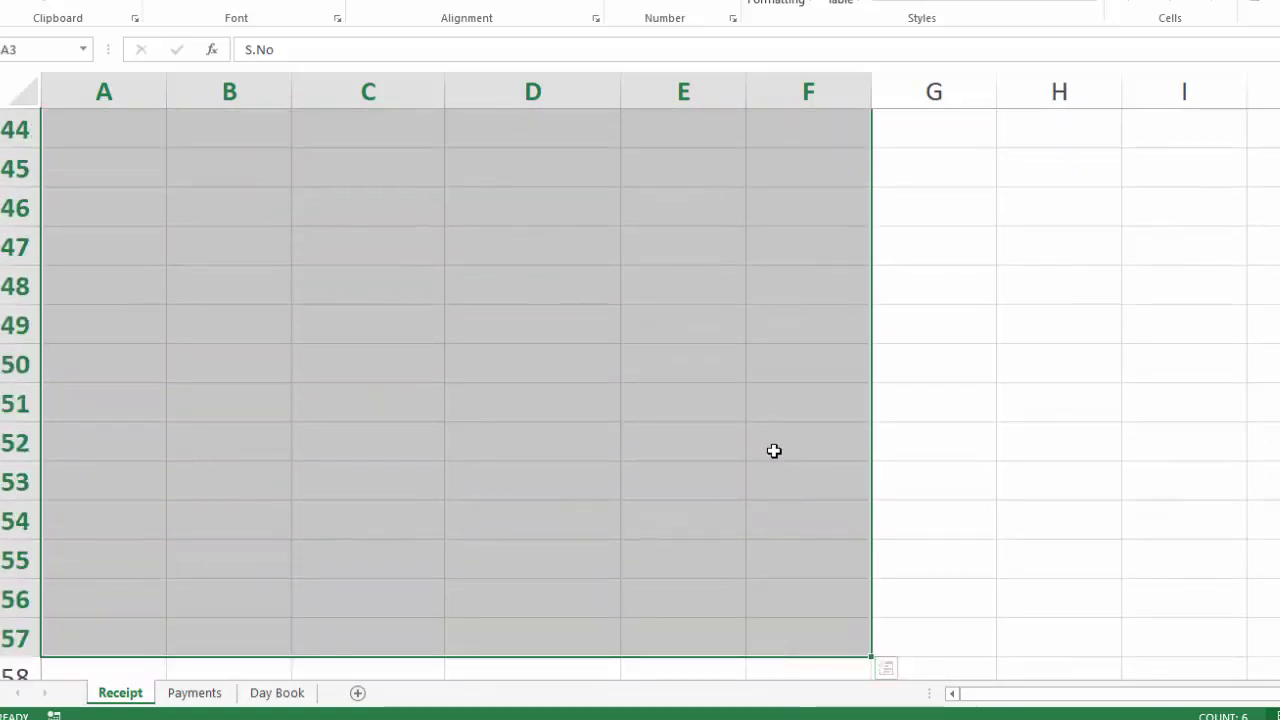
{"action": "scroll", "coordinate": [640, 400], "scroll_direction": "up", "scroll_amount": 9}
{"action": "scroll", "coordinate": [640, 400], "scroll_direction": "up", "scroll_amount": 5}
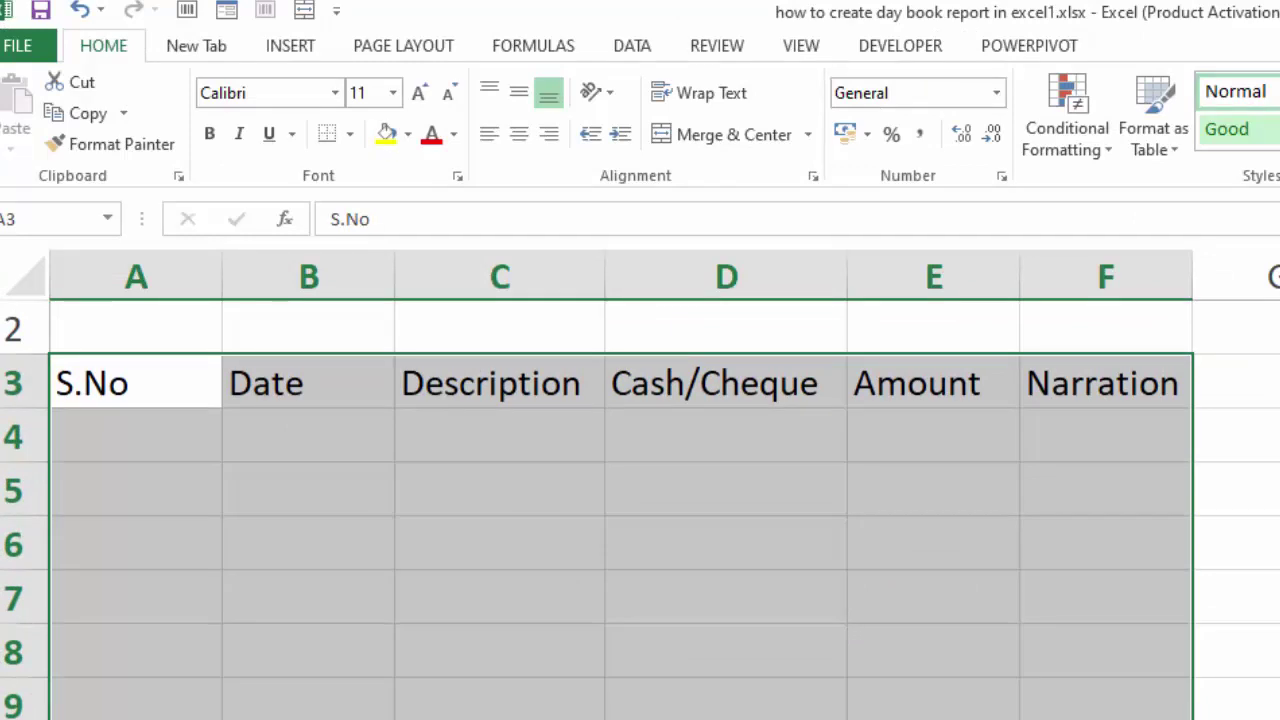
{"action": "scroll", "coordinate": [640, 450], "scroll_direction": "up", "scroll_amount": 1}
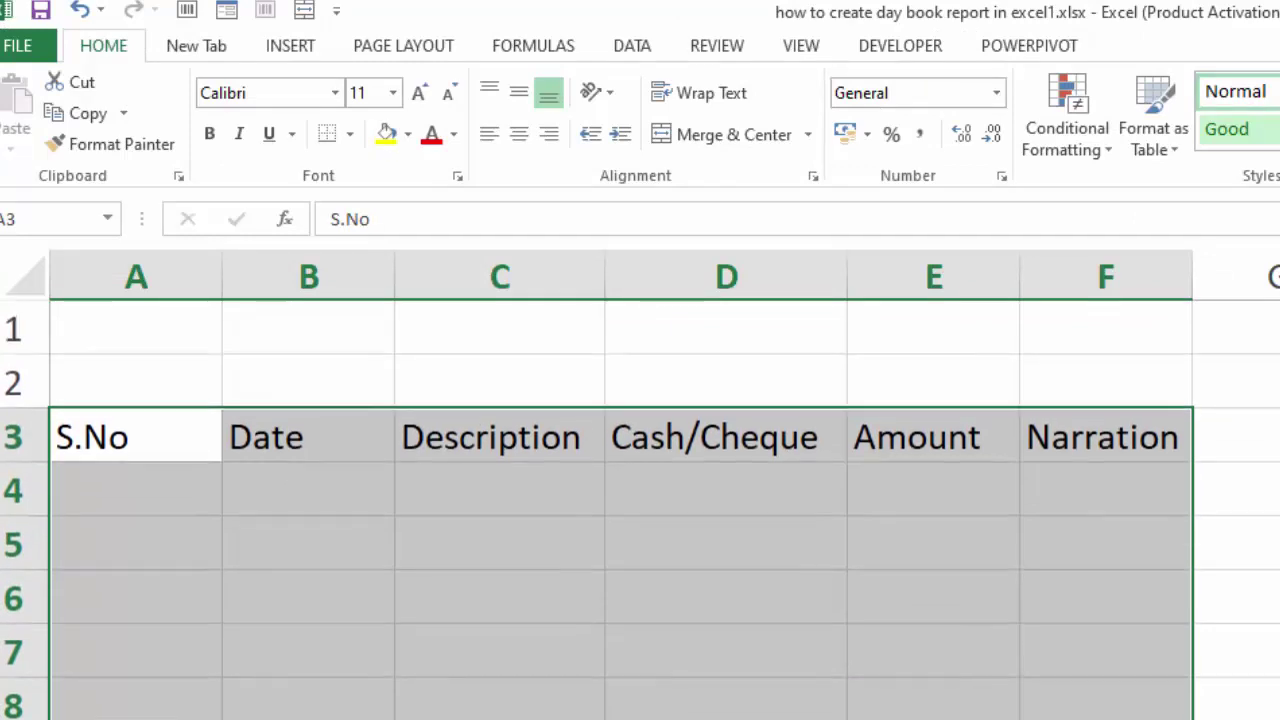
{"action": "left_click", "coordinate": [277, 50]}
{"action": "left_click", "coordinate": [212, 125]}
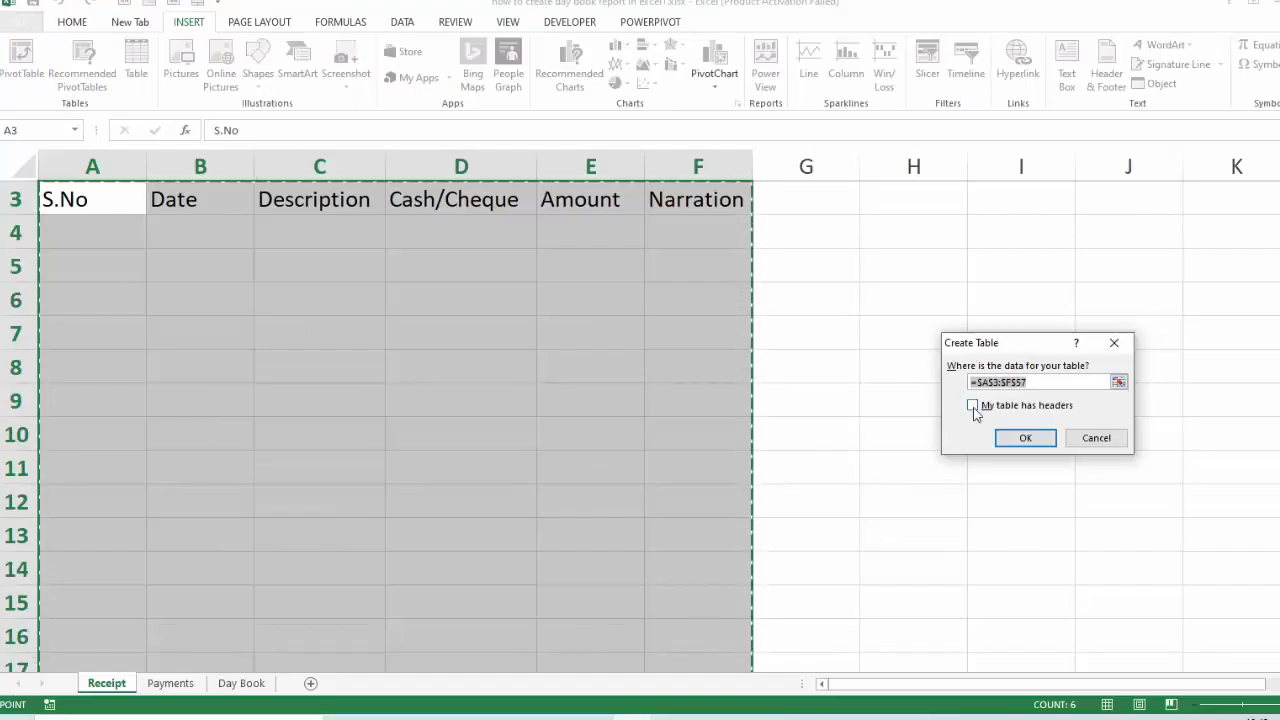
{"action": "left_click", "coordinate": [973, 406]}
{"action": "left_click", "coordinate": [1024, 437]}
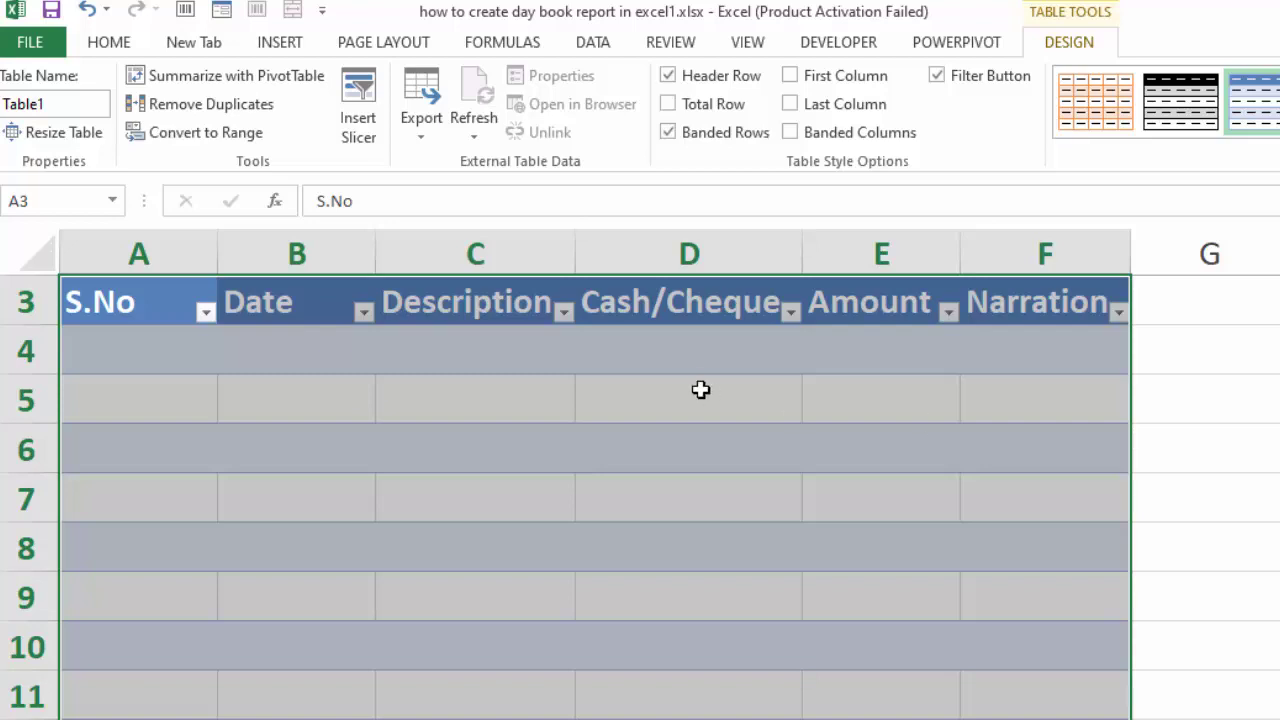
{"action": "scroll", "coordinate": [640, 496], "scroll_direction": "up", "scroll_amount": 1}
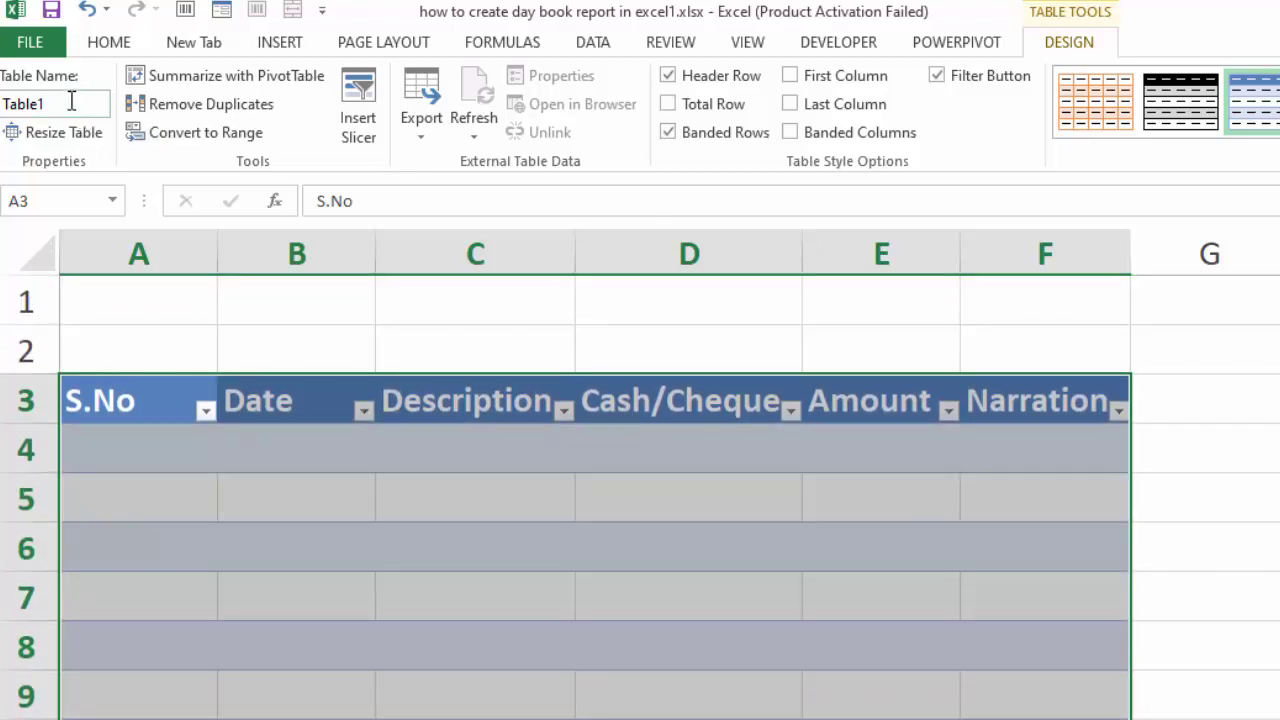
{"action": "left_click", "coordinate": [72, 102]}
{"action": "type", "text": "Receipt"}
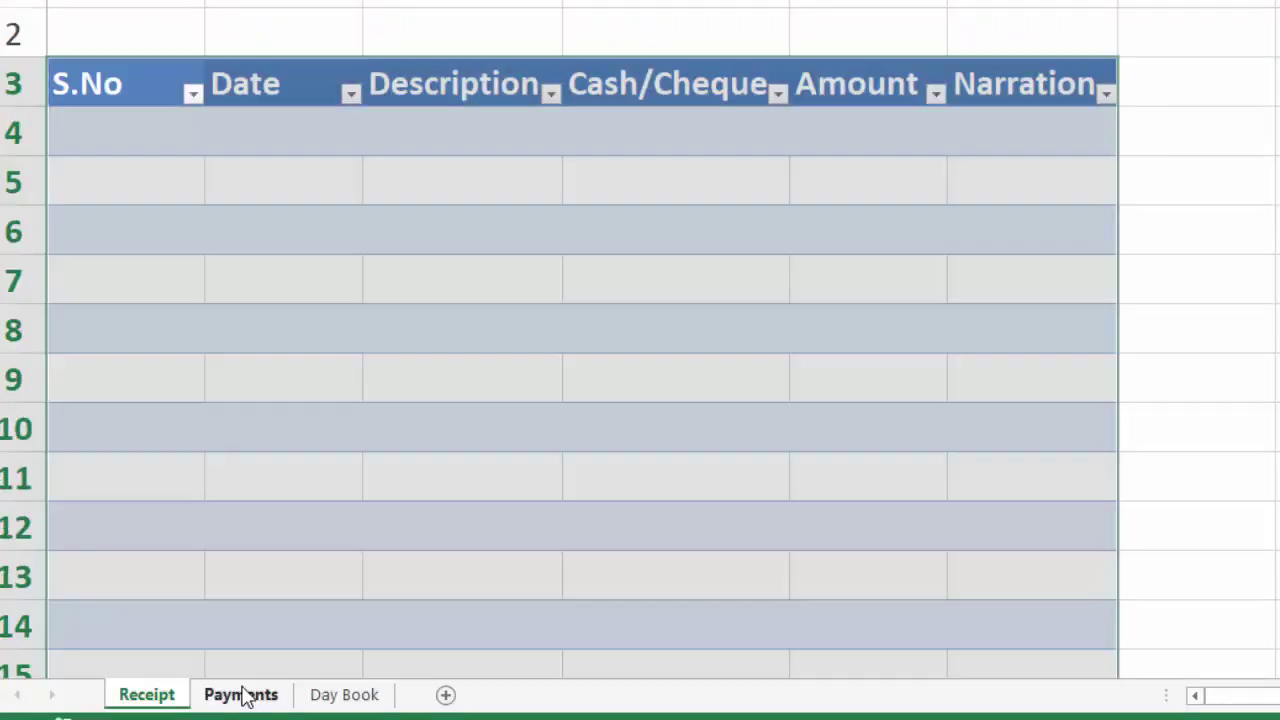
- Convert the Payments range from A4 into a table with headers named Payments
{"action": "left_click", "coordinate": [243, 694]}
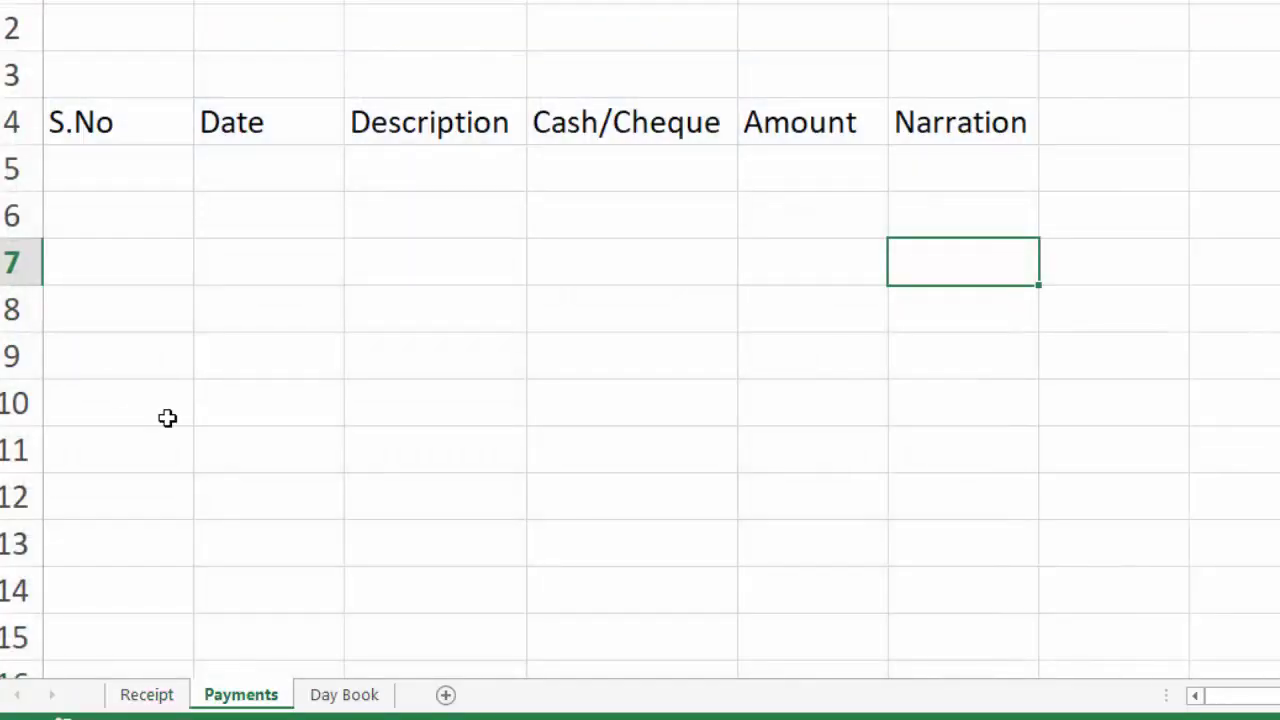
{"action": "mouse_move", "coordinate": [95, 133]}
{"action": "left_mouse_down"}
{"action": "mouse_move", "coordinate": [1097, 715]}
{"action": "mouse_move", "coordinate": [1040, 716]}
{"action": "left_mouse_up"}
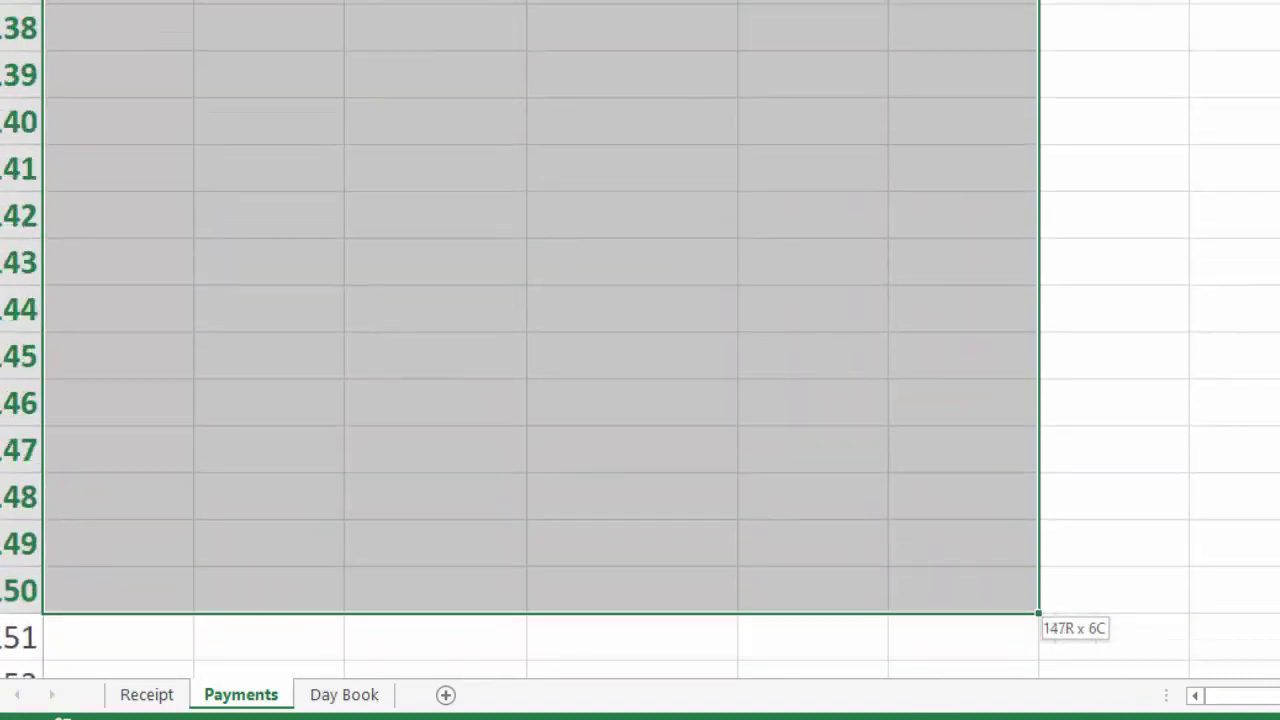
{"action": "scroll", "coordinate": [640, 450], "scroll_direction": "up", "scroll_amount": 20}
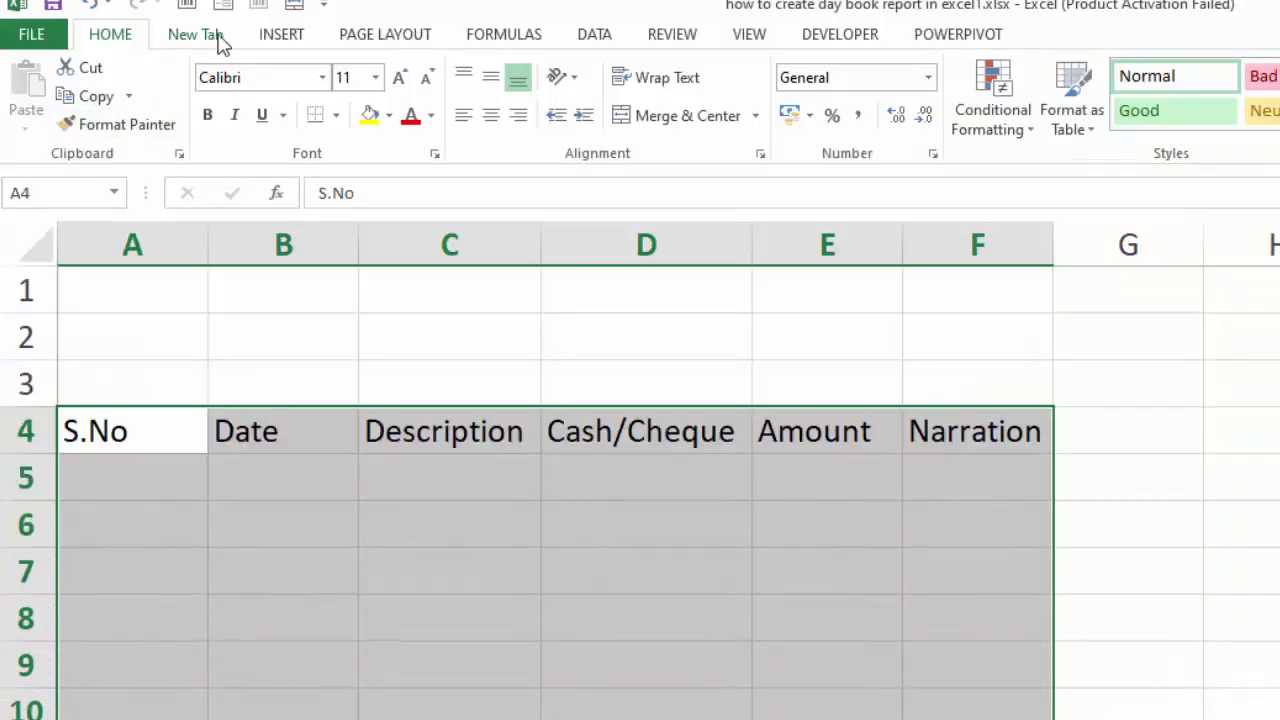
{"action": "left_click", "coordinate": [282, 34]}
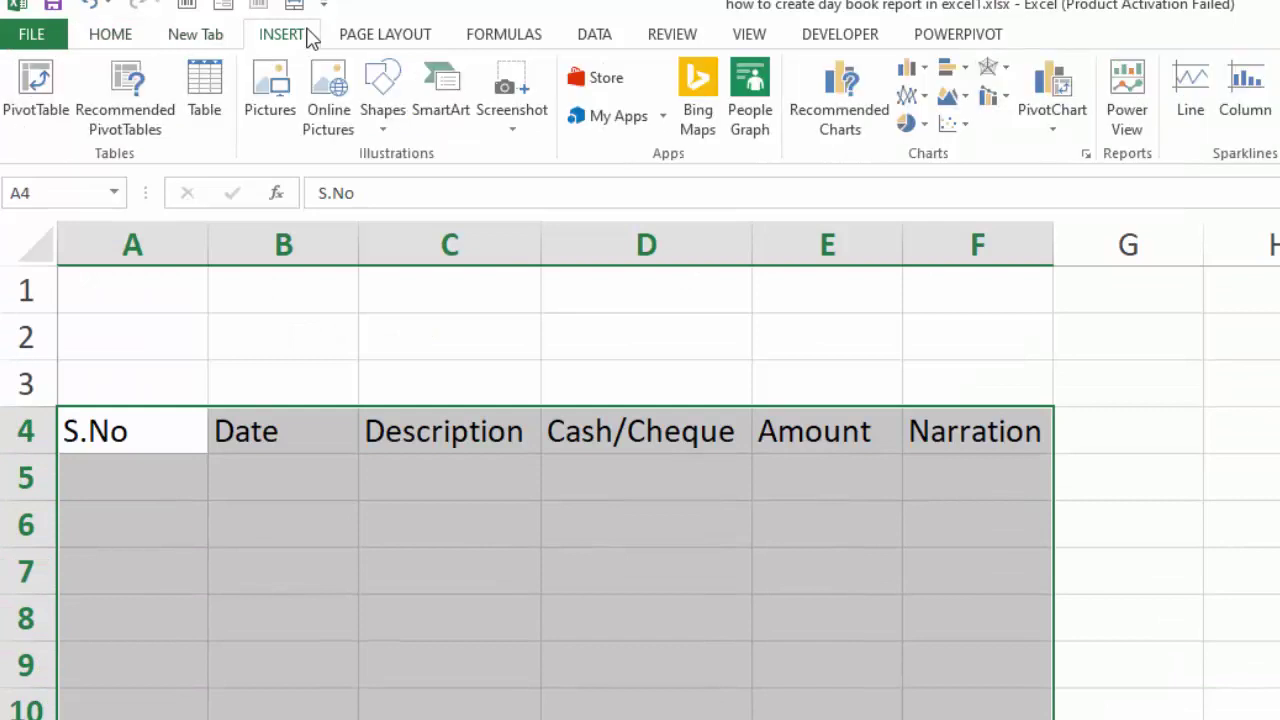
{"action": "left_click", "coordinate": [204, 110]}
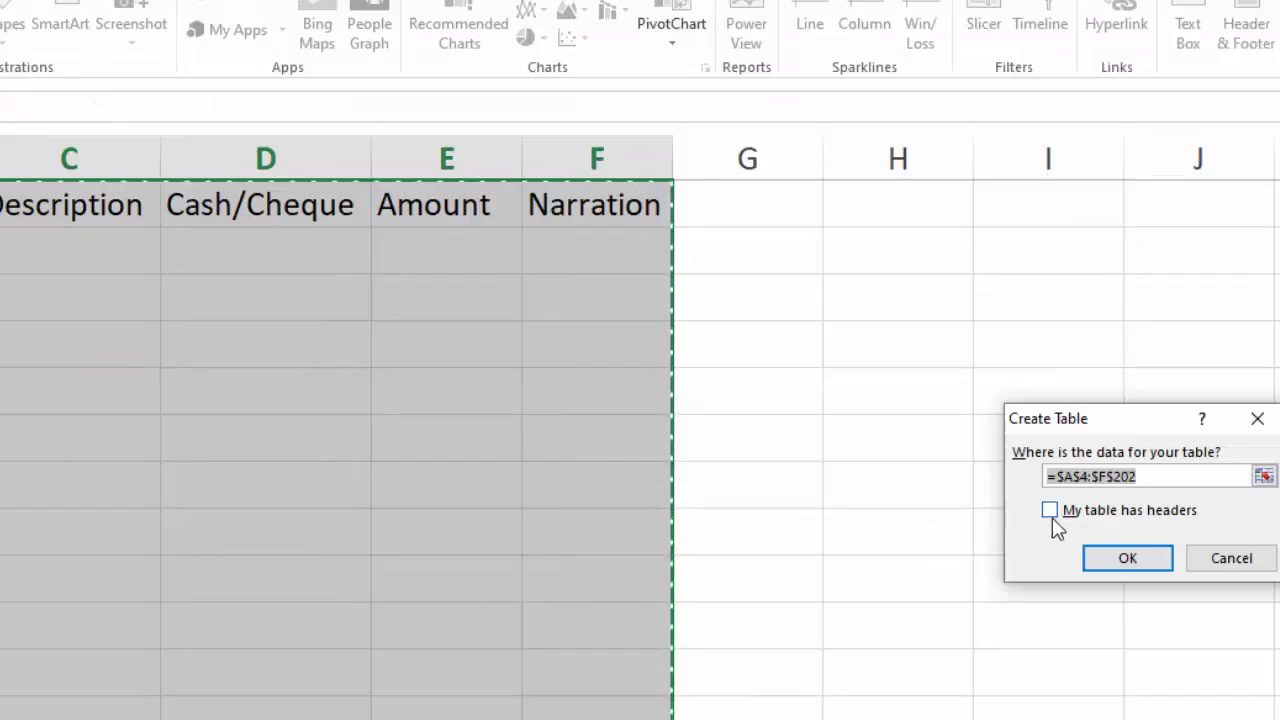
{"action": "left_click", "coordinate": [1088, 522]}
{"action": "left_click", "coordinate": [1120, 560]}
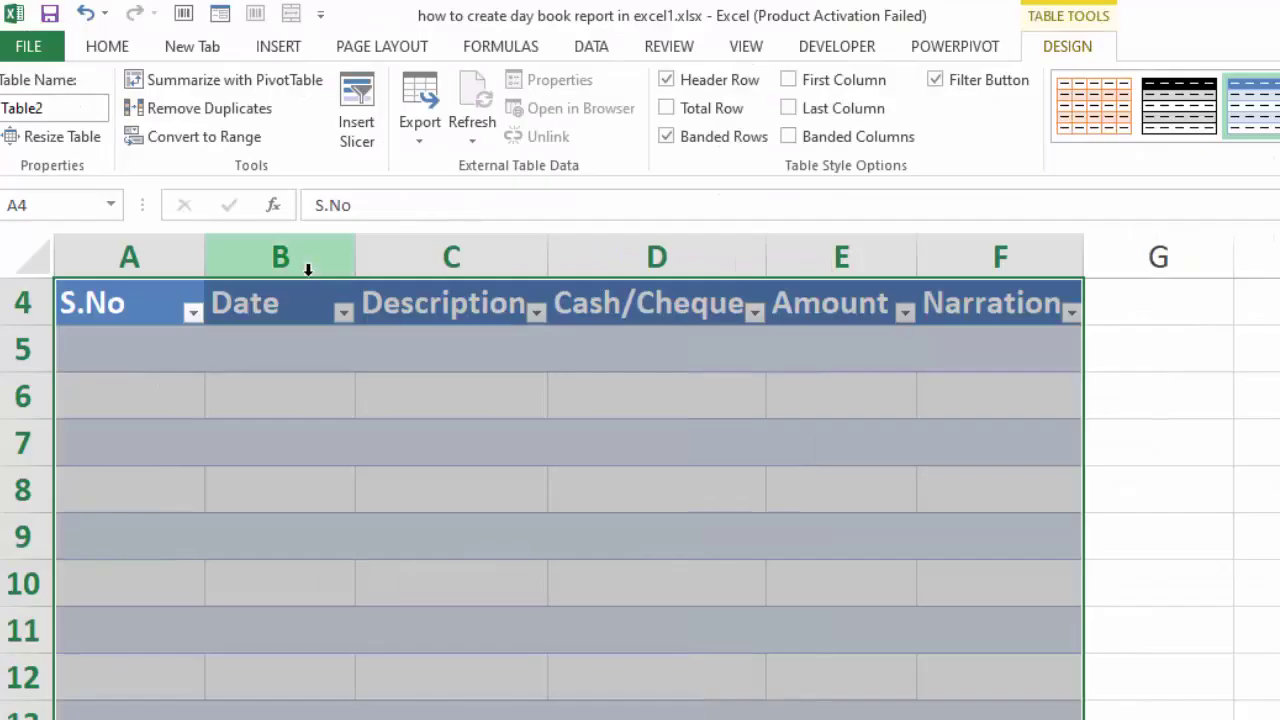
{"action": "left_click", "coordinate": [52, 108]}
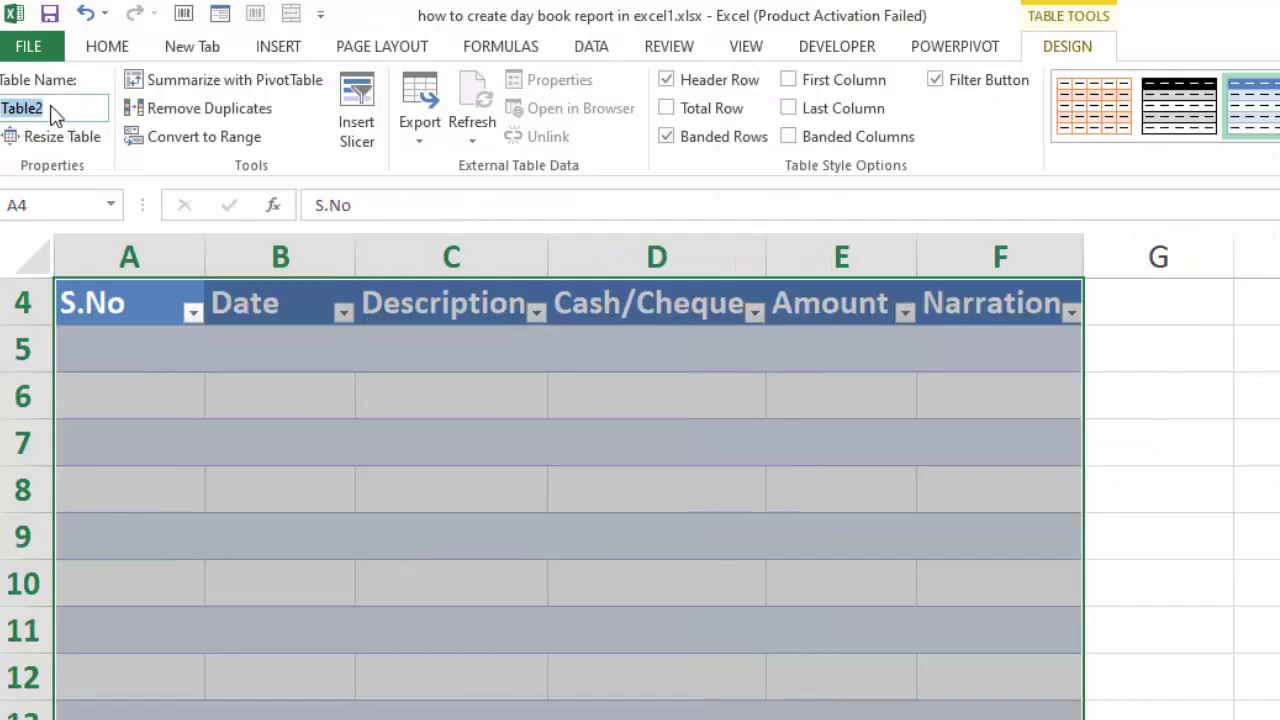
{"action": "type", "text": "P"}
{"action": "type", "text": "ayments"}
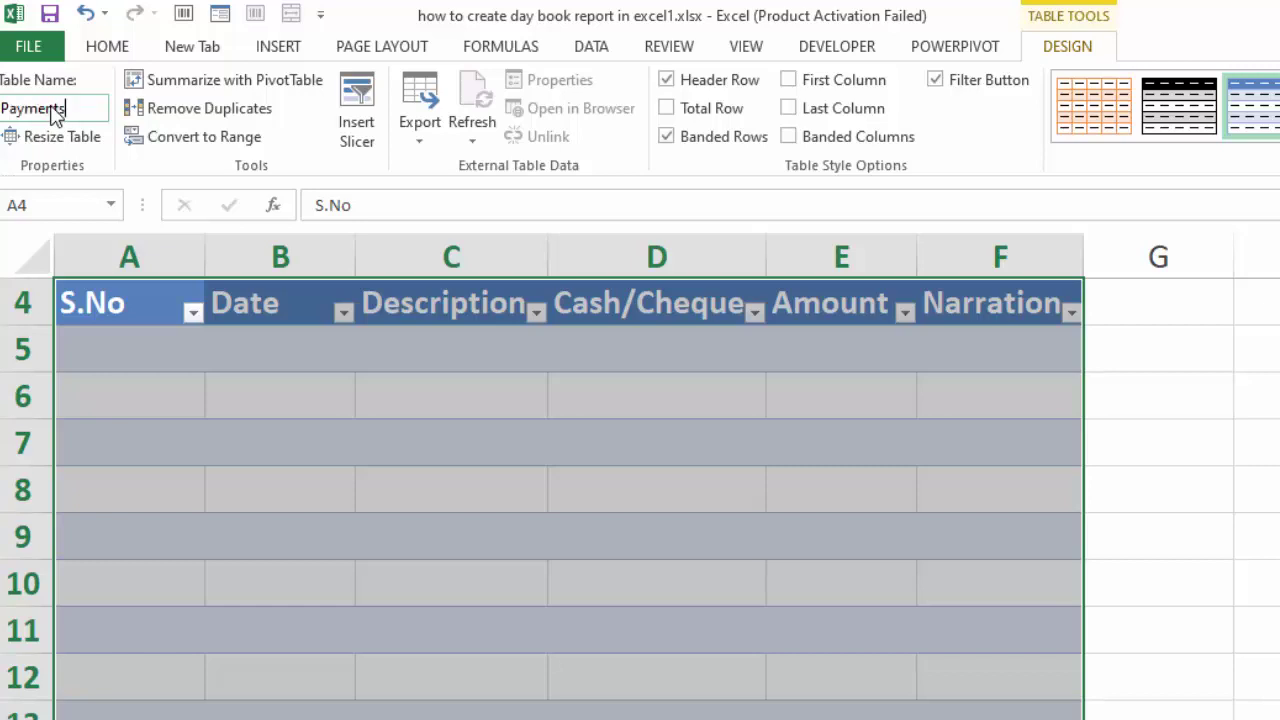
{"action": "left_click", "coordinate": [451, 489]}
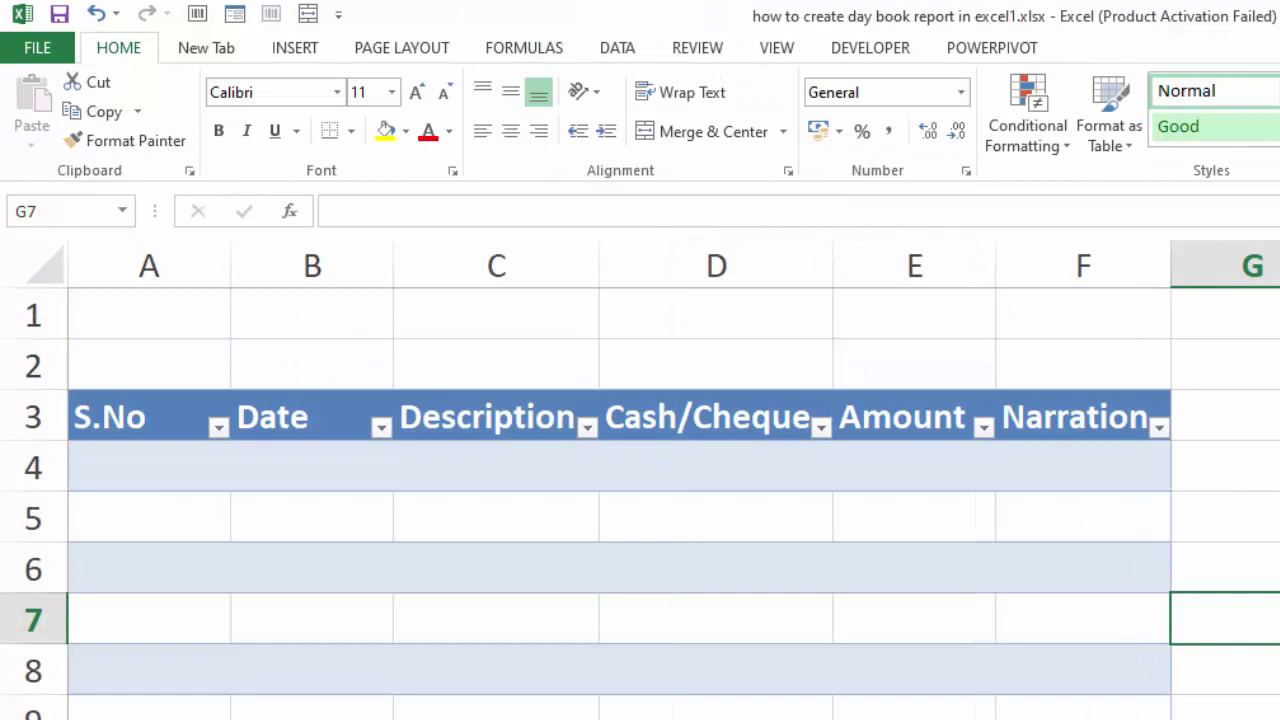
{"action": "key", "text": "Down"}
{"action": "key", "text": "Down"}
{"action": "key", "text": "Down"}
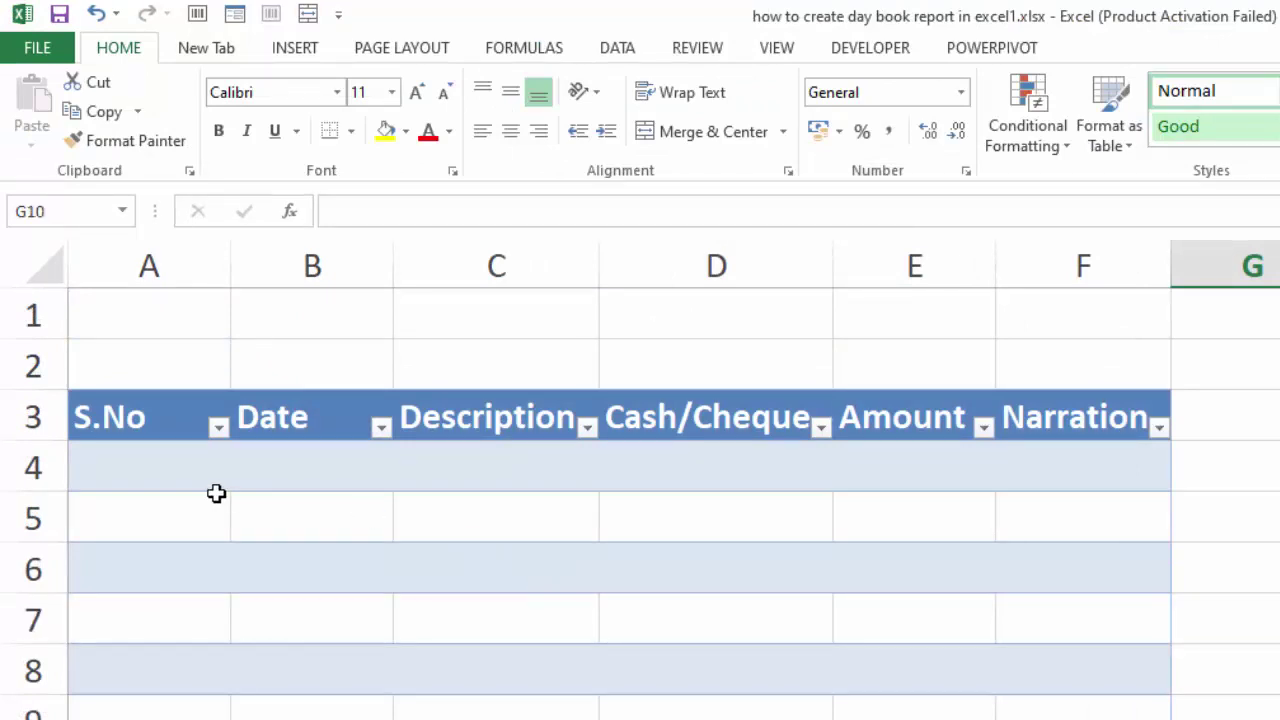
{"action": "left_click", "coordinate": [177, 474]}
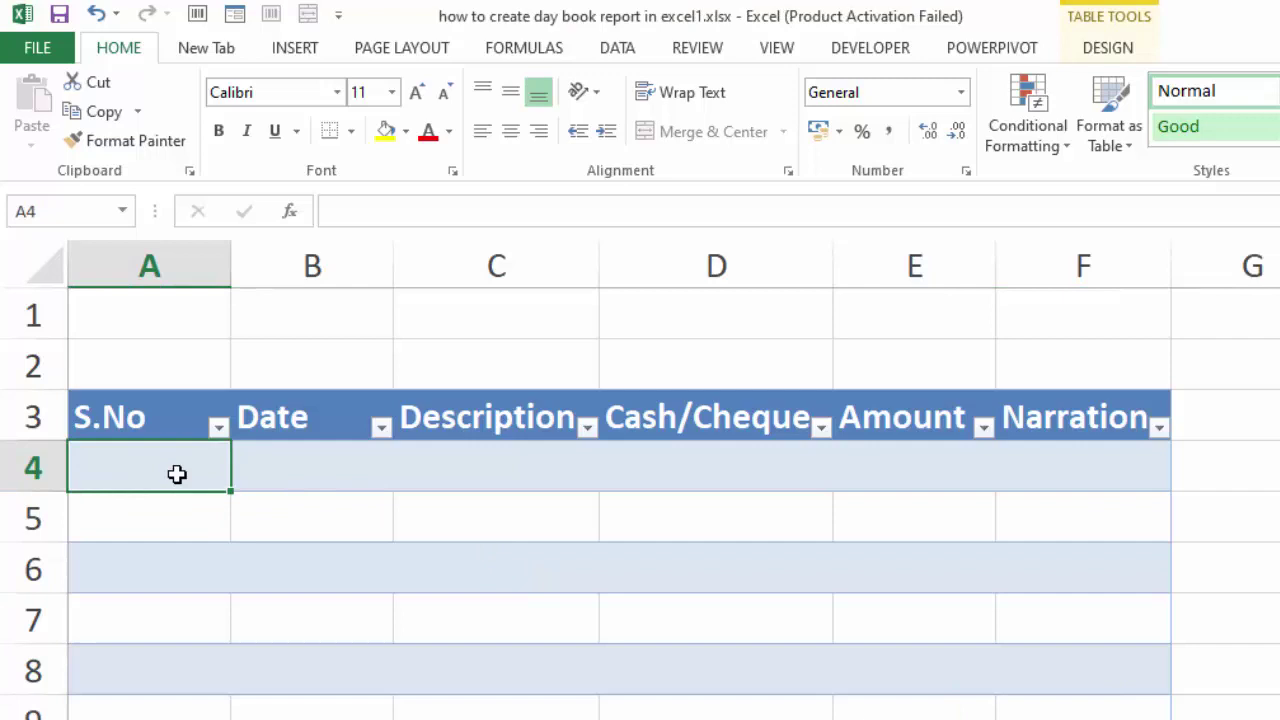
{"action": "type", "text": "=if"}
{"action": "key", "text": "BackSpace"}
{"action": "key", "text": "BackSpace"}
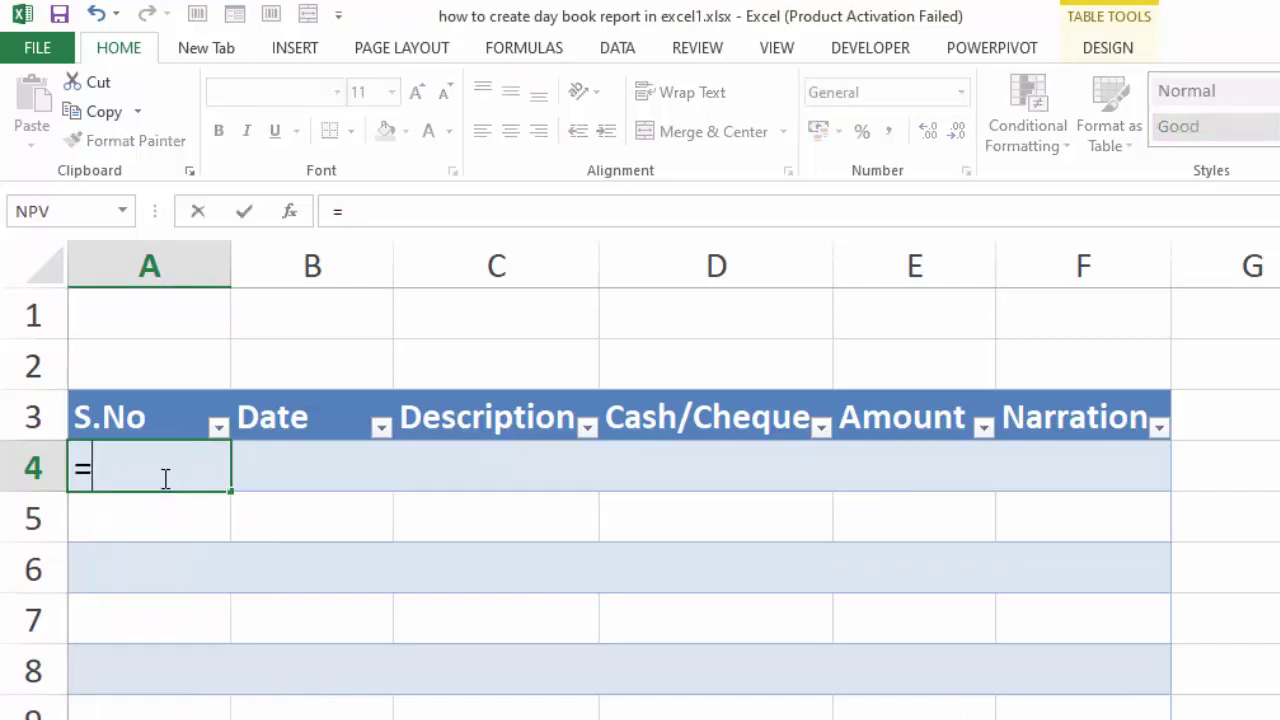
{"action": "type", "text": "IF("}
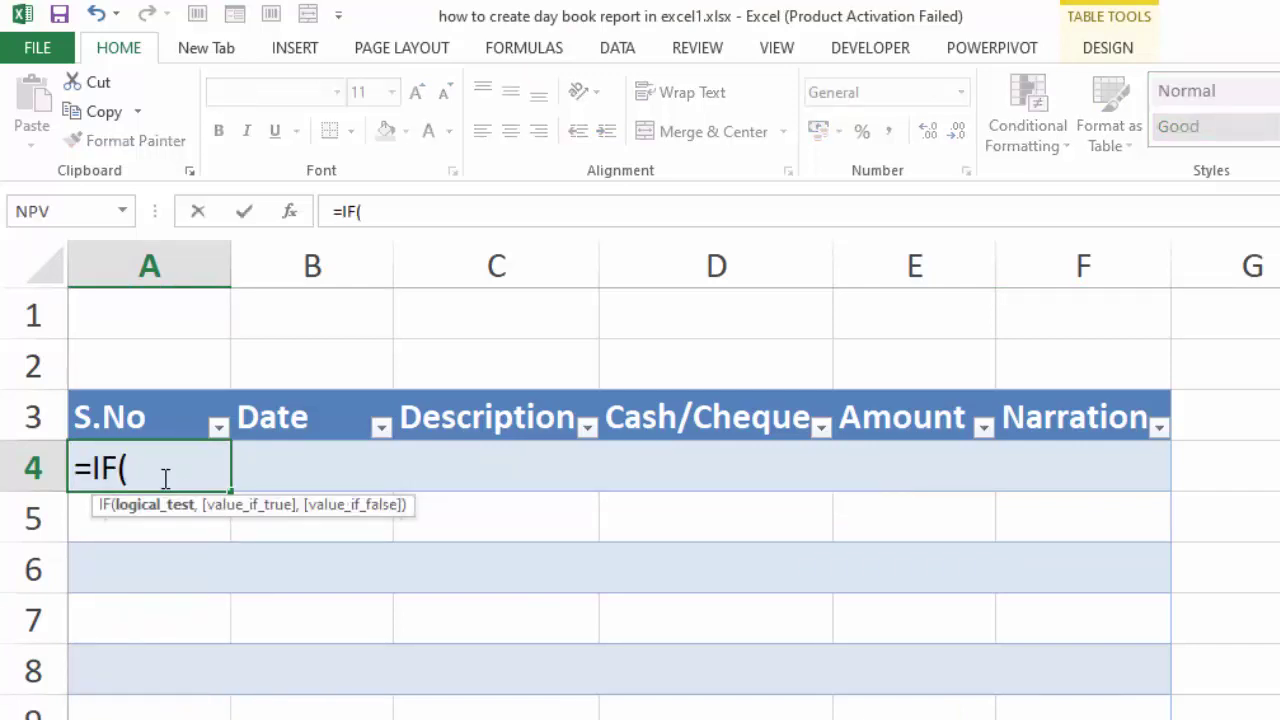
{"action": "left_click", "coordinate": [300, 468]}
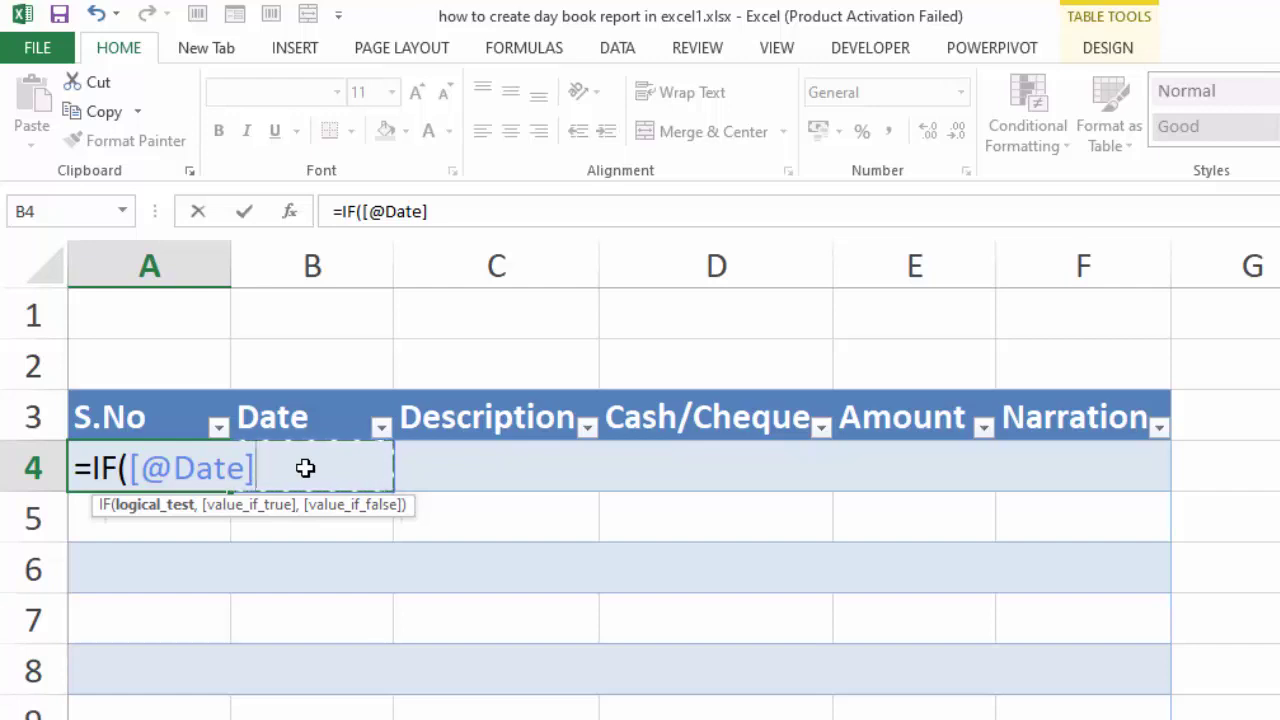
{"action": "type", "text": "=\"\""}
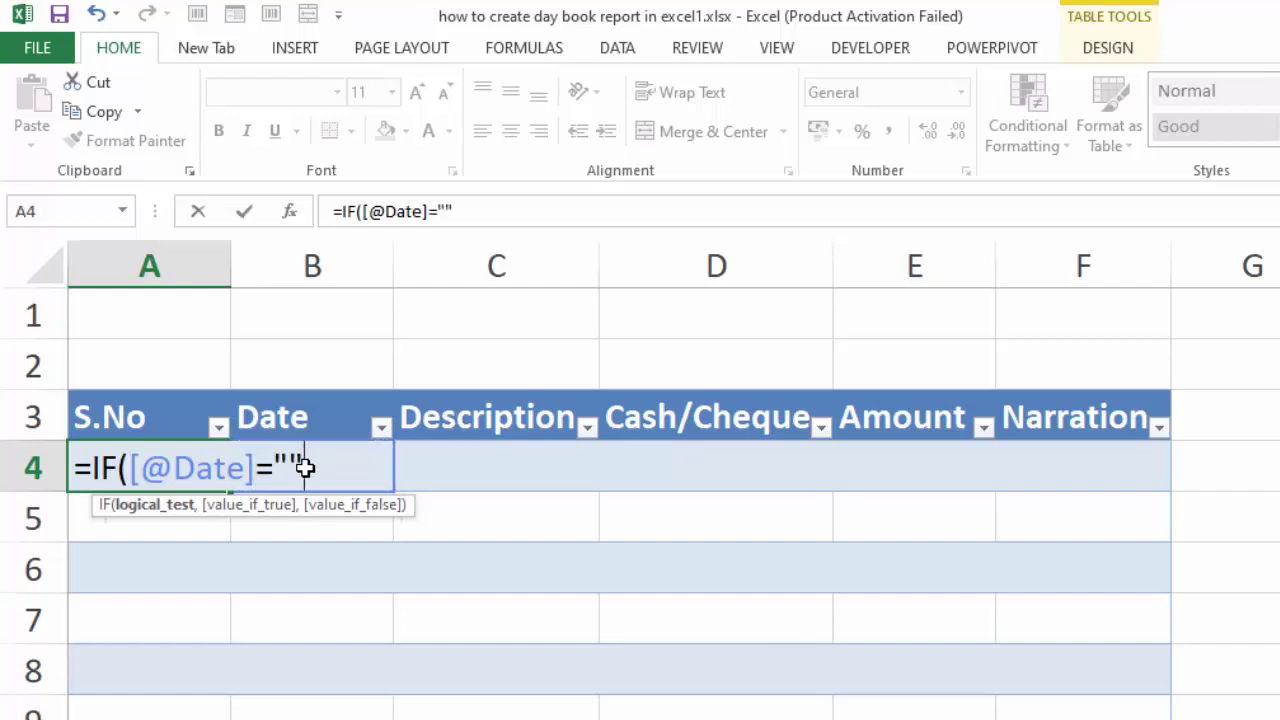
{"action": "type", "text": ","}
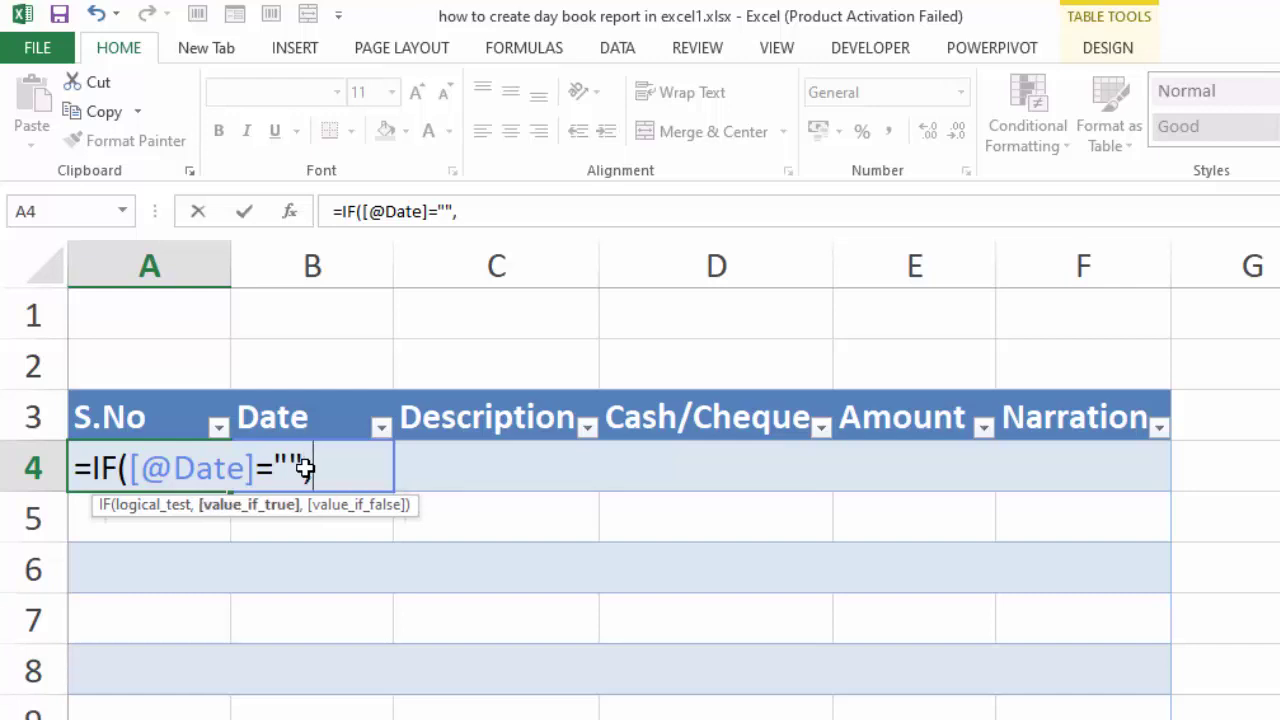
{"action": "type", "text": "\"\""}
{"action": "type", "text": ",G12"}
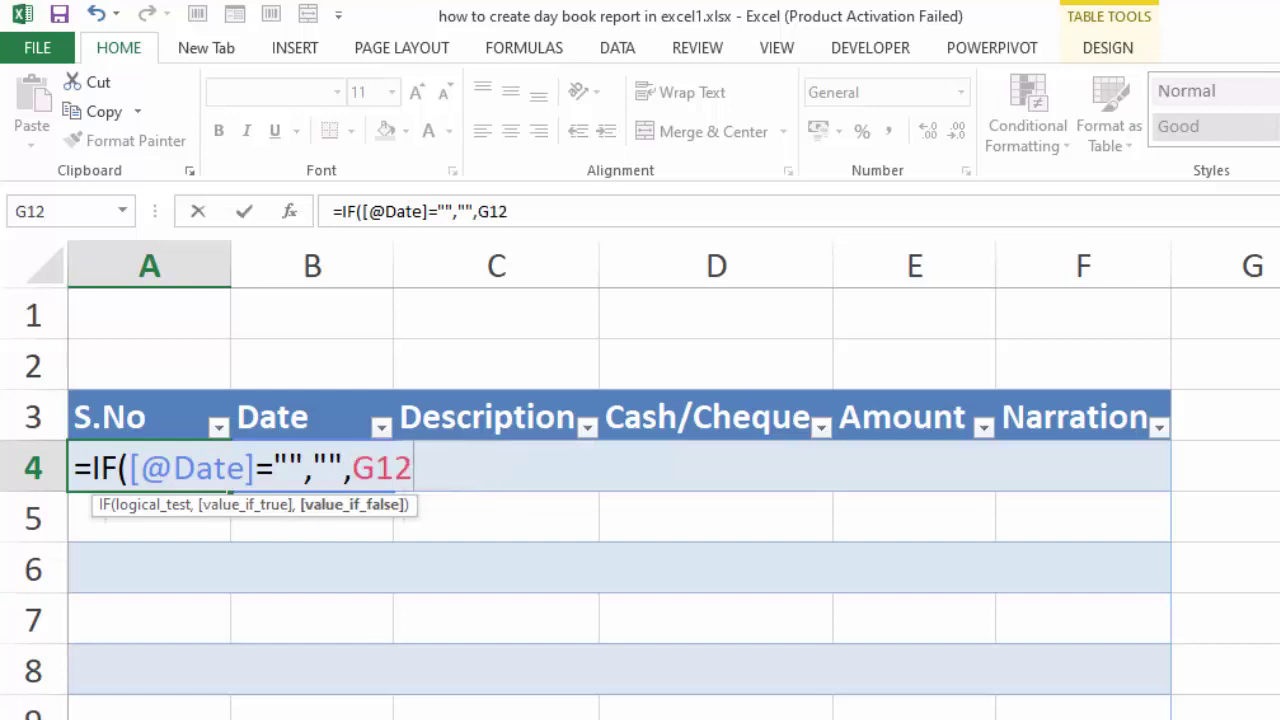
{"action": "key", "text": "BackSpace"}
{"action": "key", "text": "BackSpace"}
{"action": "key", "text": "BackSpace"}
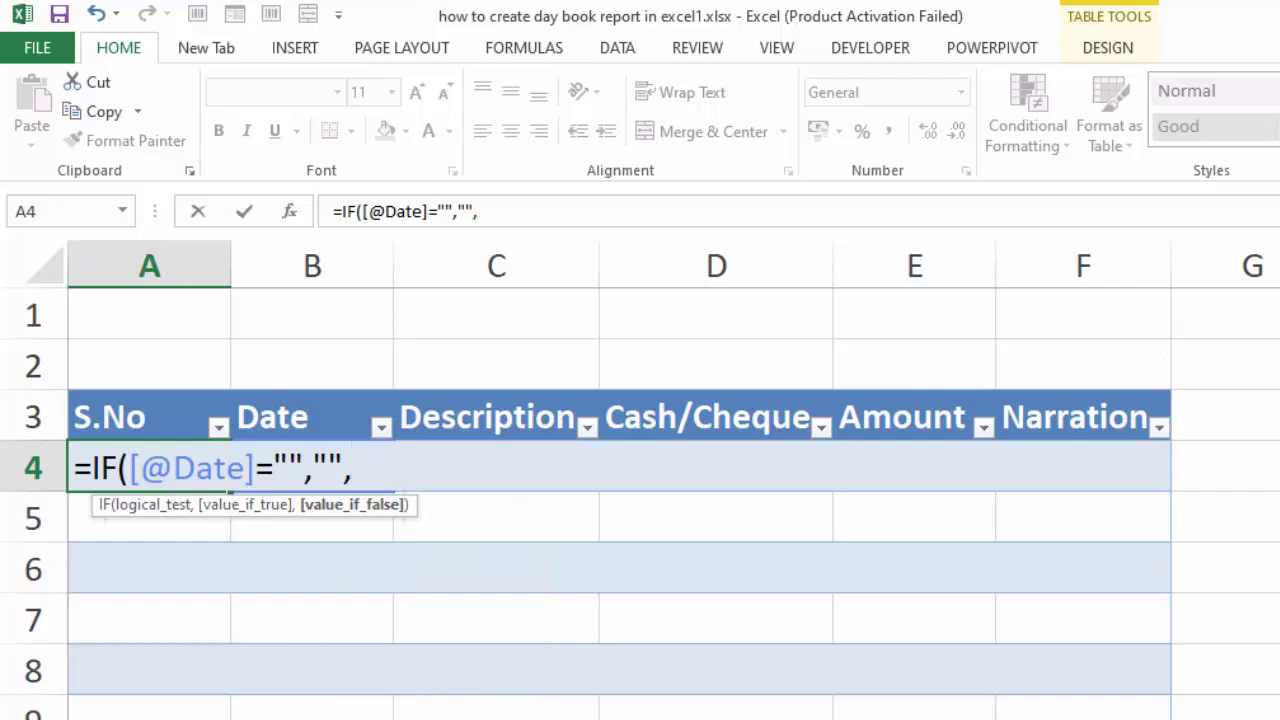
{"action": "type", "text": "ROW("}
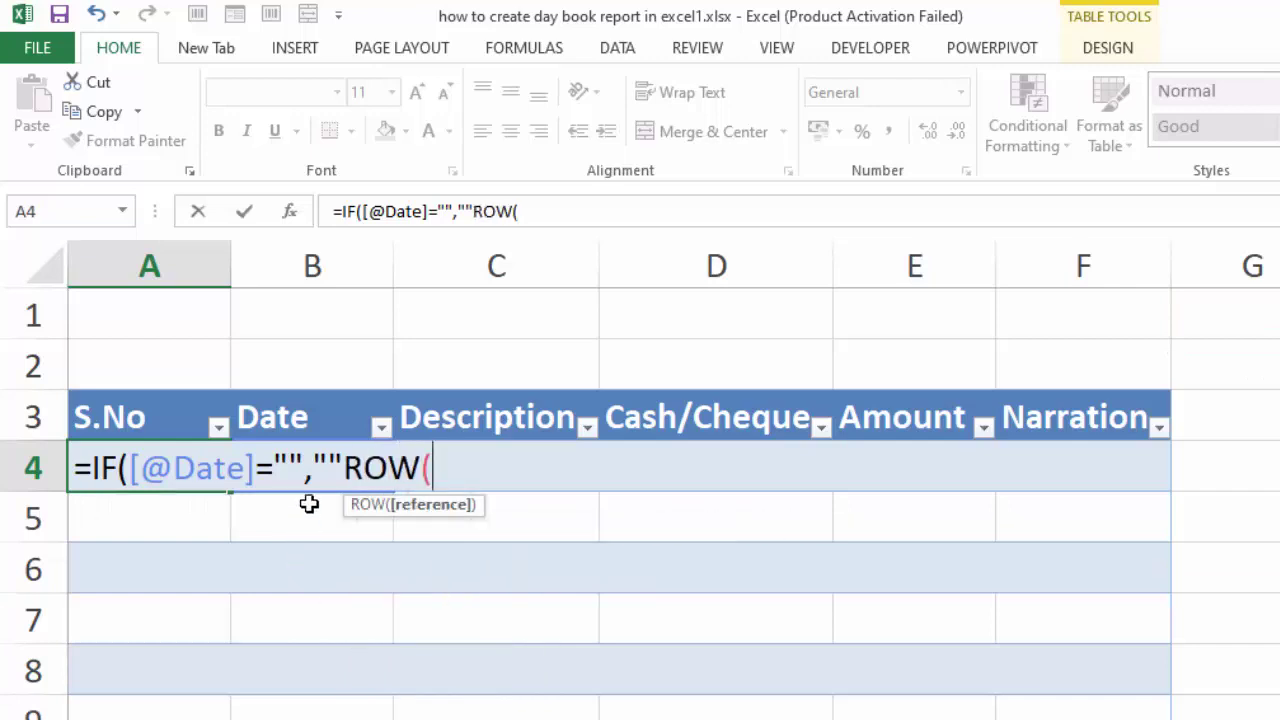
{"action": "left_click", "coordinate": [347, 468]}
{"action": "key", "text": "BackSpace"}
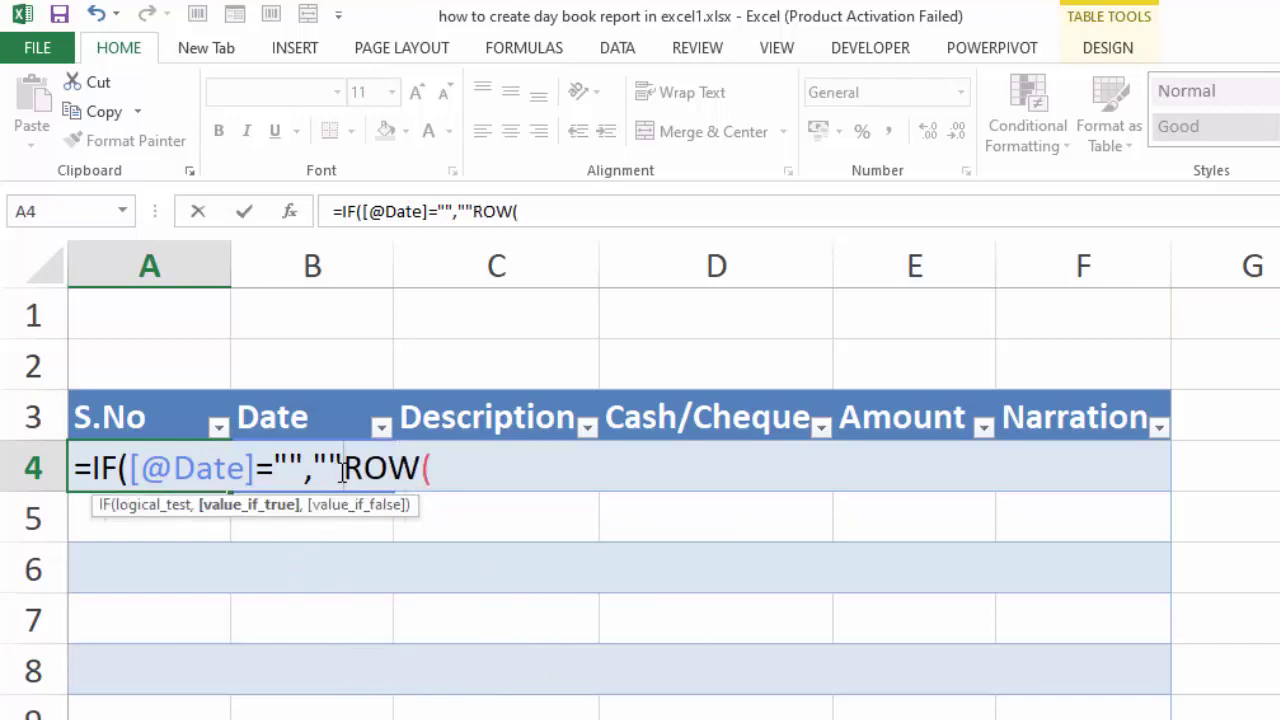
{"action": "type", "text": ","}
{"action": "left_click", "coordinate": [461, 475]}
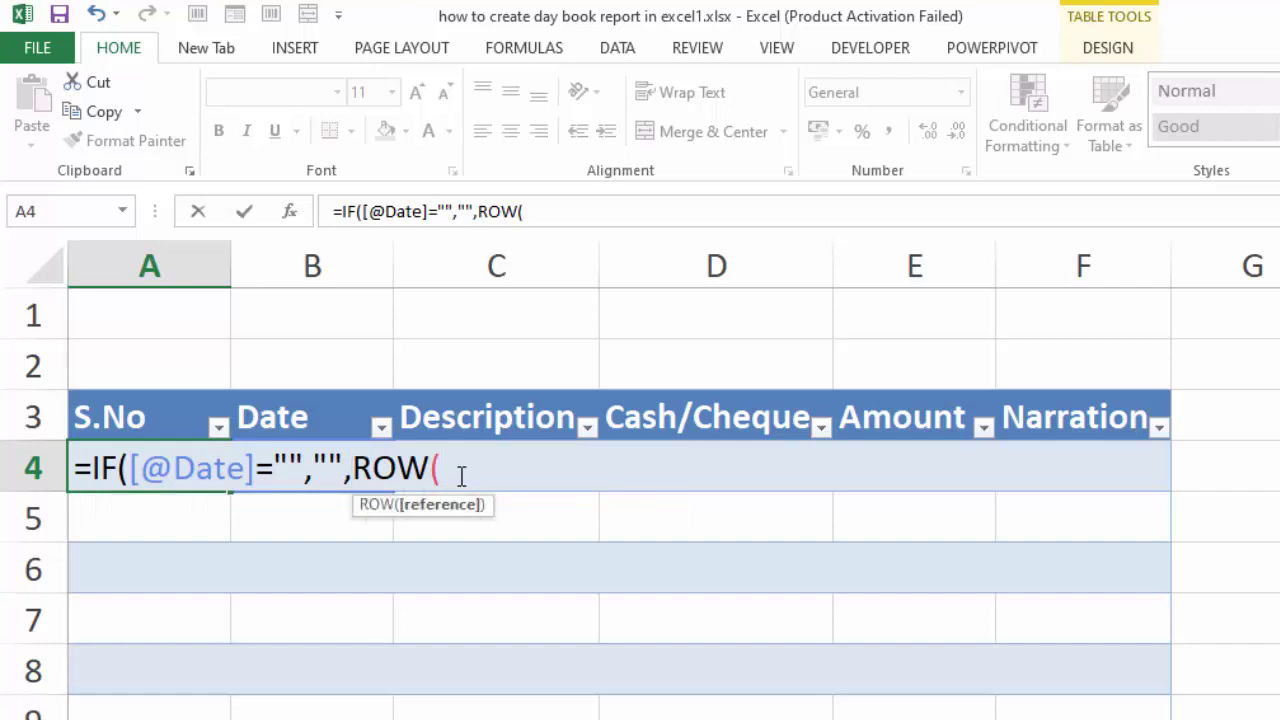
{"action": "type", "text": "1"}
{"action": "type", "text": ":"}
{"action": "type", "text": "1"}
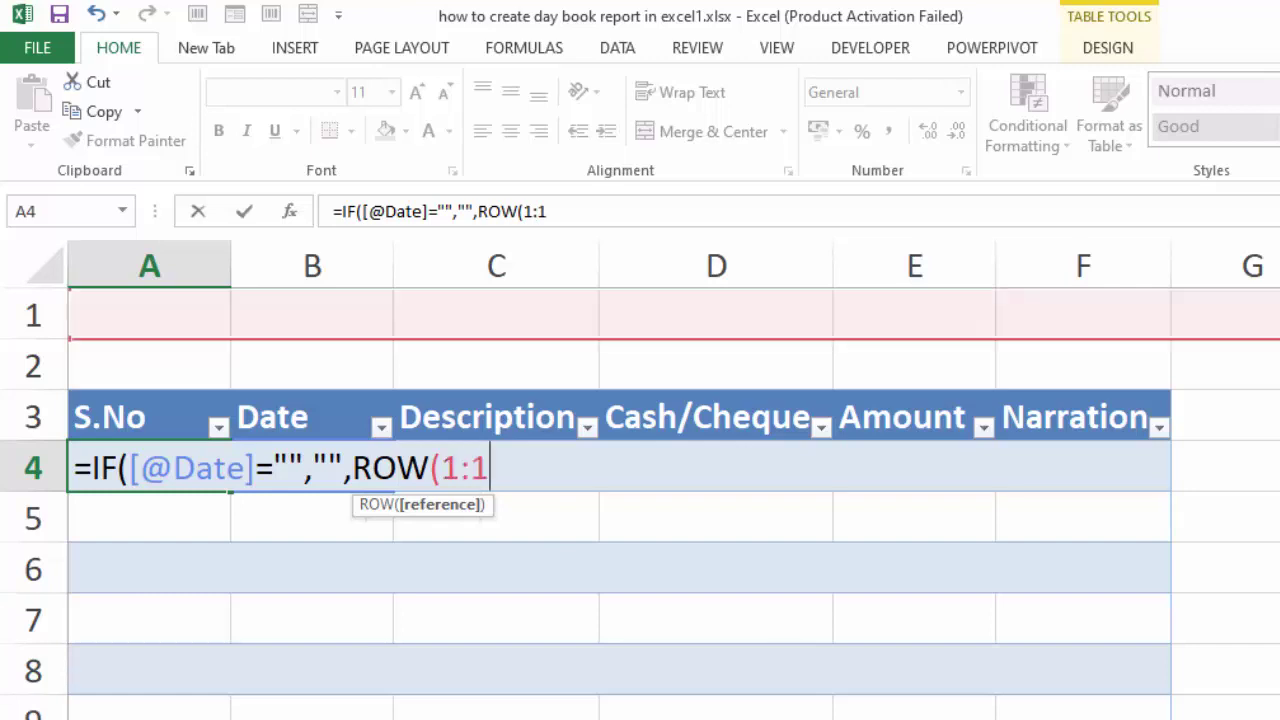
{"action": "type", "text": ")"}
{"action": "type", "text": ")"}
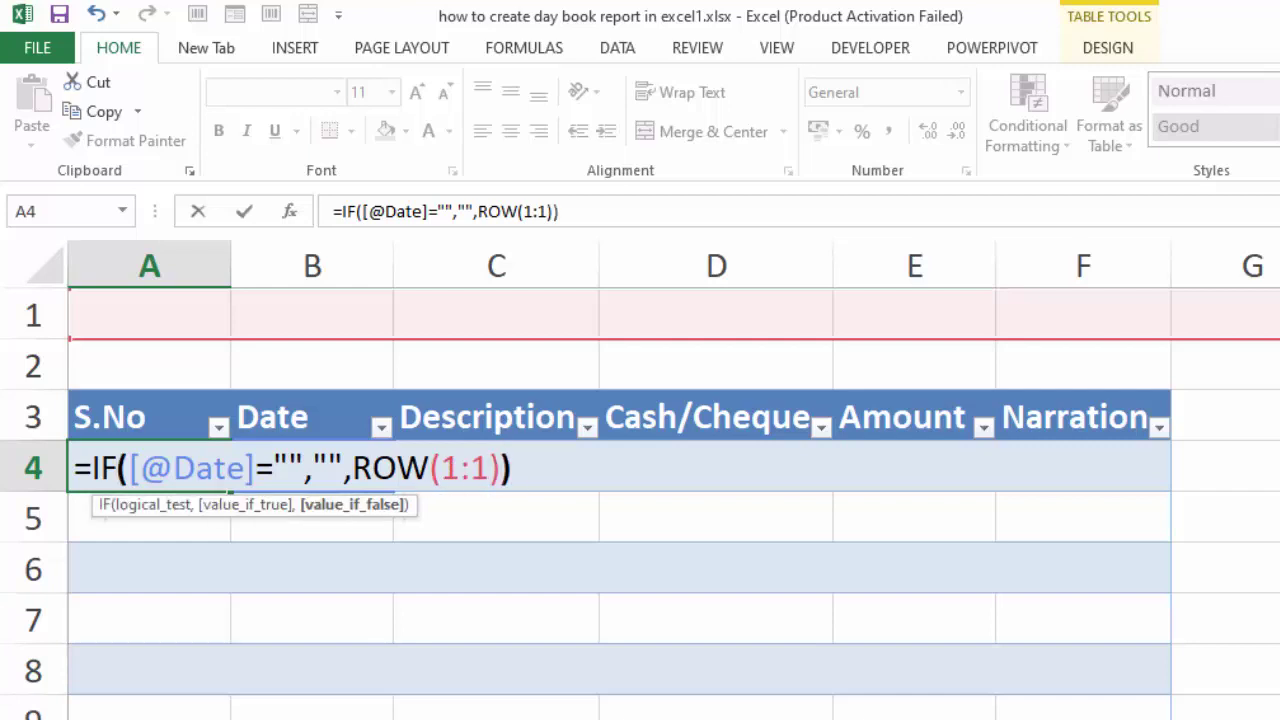
{"action": "key", "text": "Return"}
- Enter the test date 1/1/2021 in the first Receipt Date cell
{"action": "left_click", "coordinate": [342, 467]}
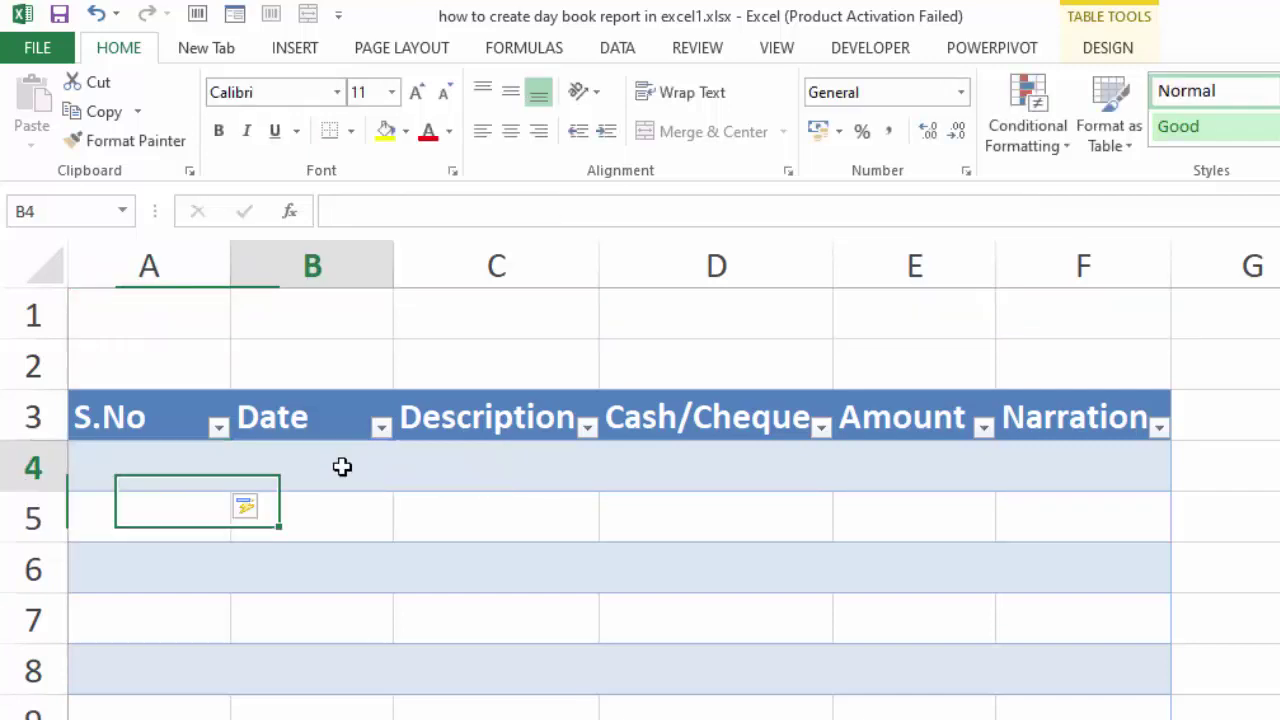
{"action": "type", "text": "1"}
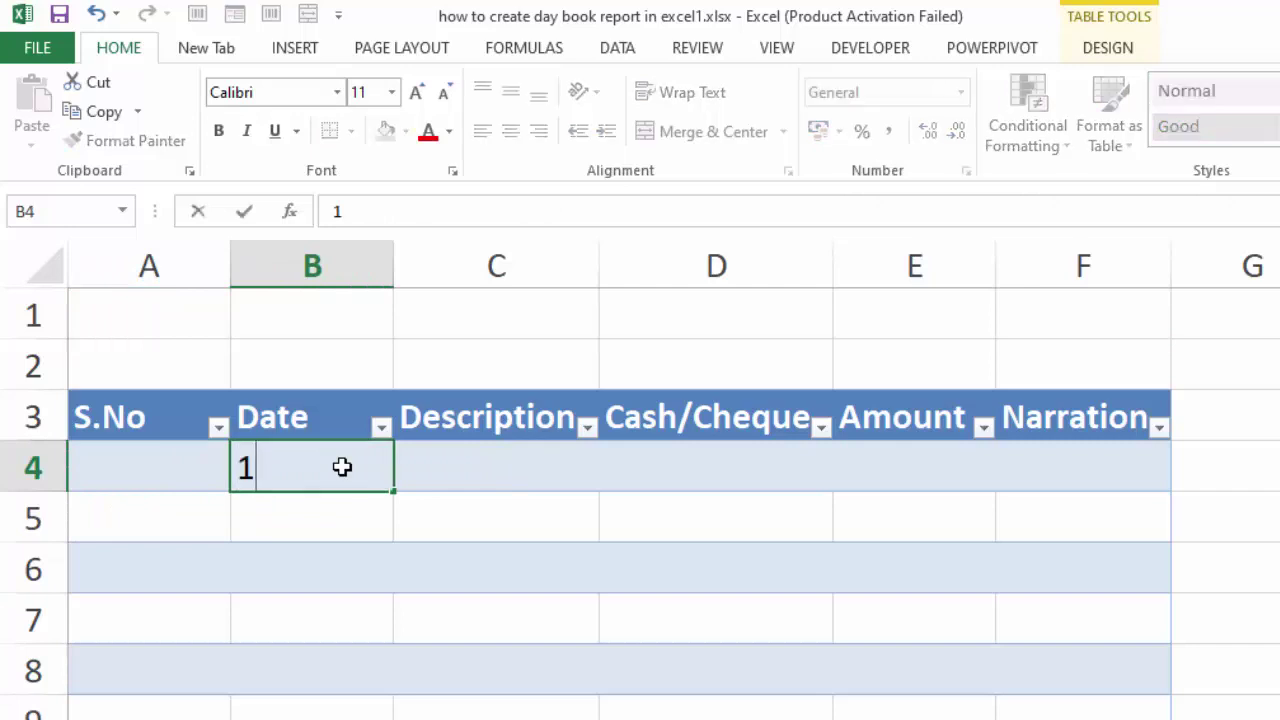
{"action": "type", "text": "/1/"}
{"action": "type", "text": "202"}
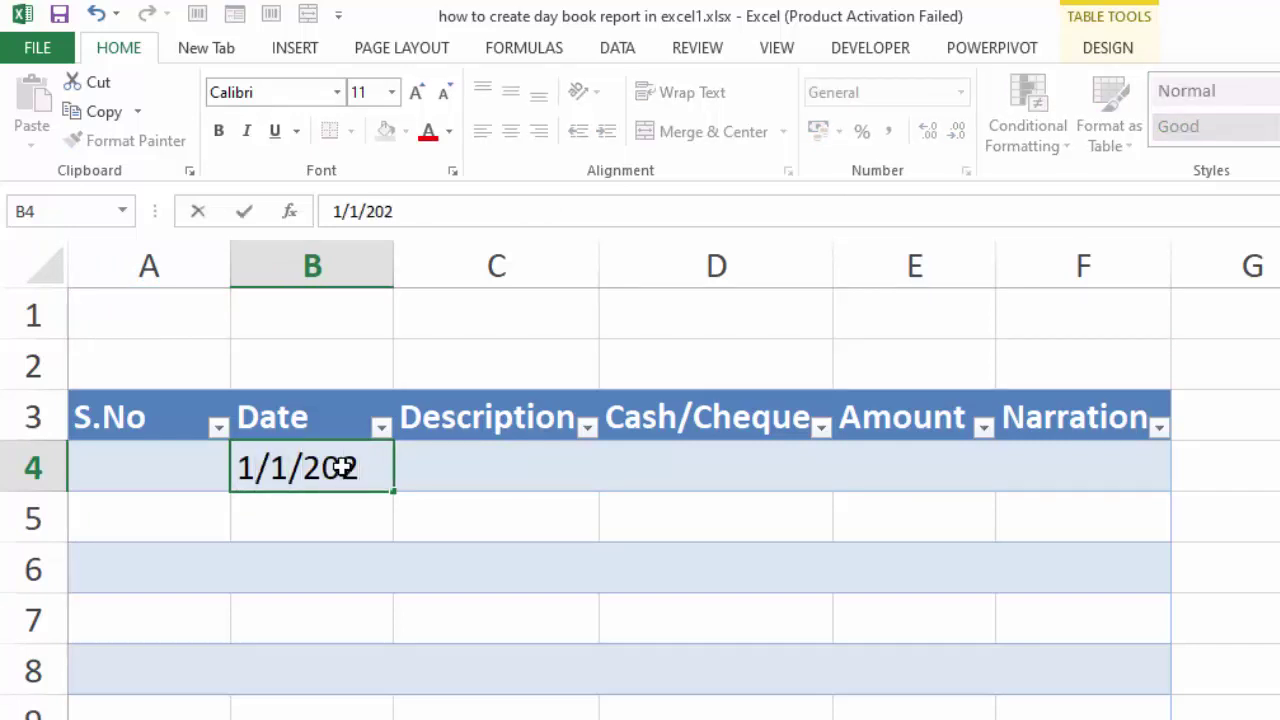
{"action": "type", "text": "1"}
{"action": "key", "text": "Return"}
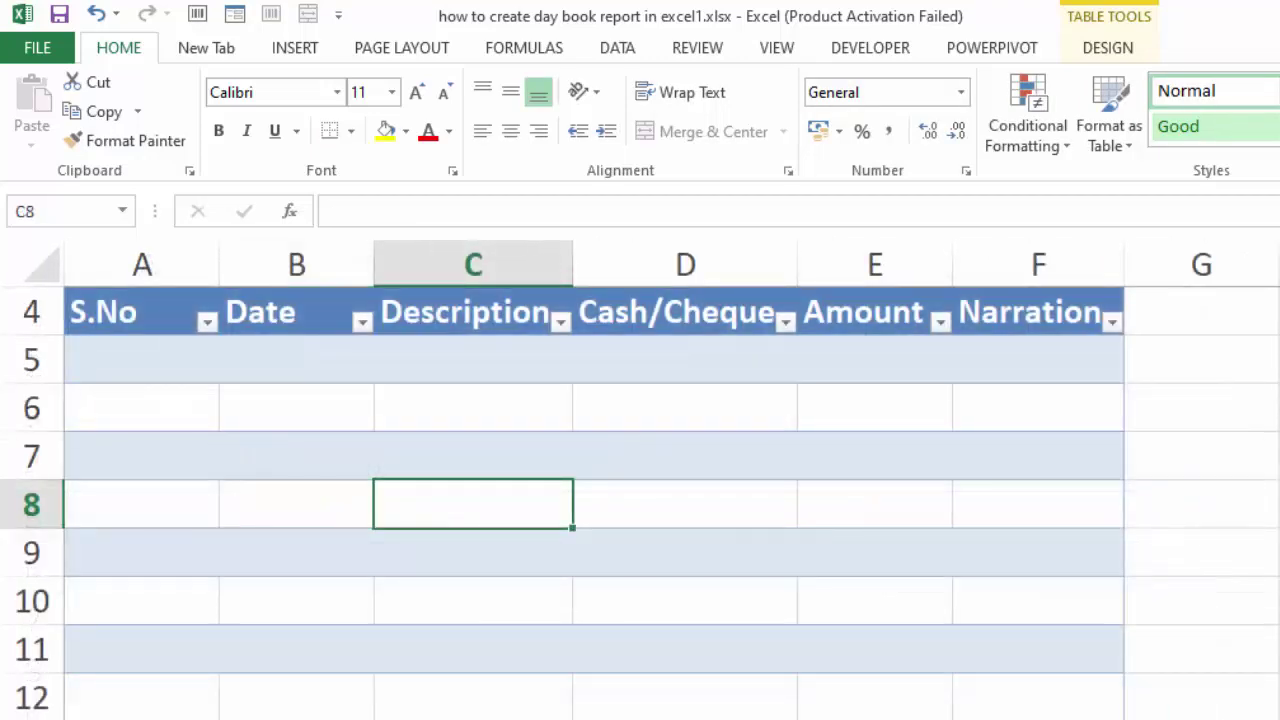
{"action": "left_click", "coordinate": [169, 362]}
{"action": "type", "text": "="}
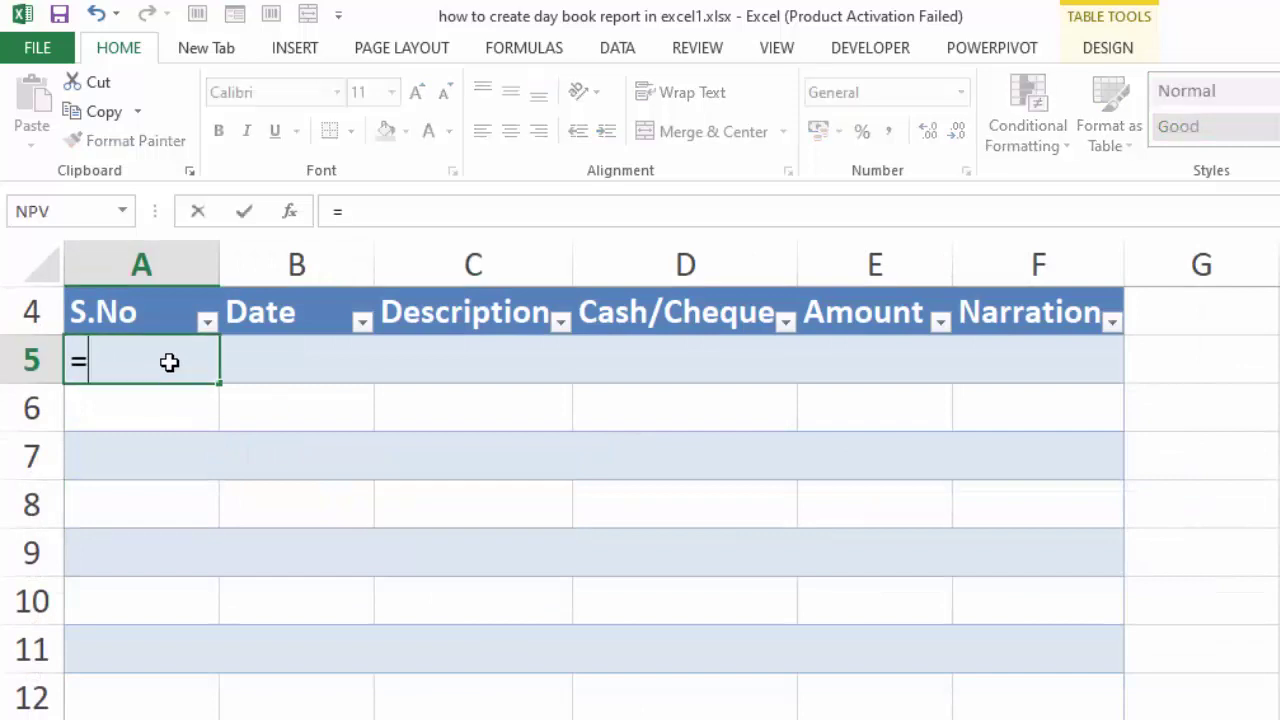
{"action": "type", "text": "IF("}
{"action": "left_click", "coordinate": [271, 366]}
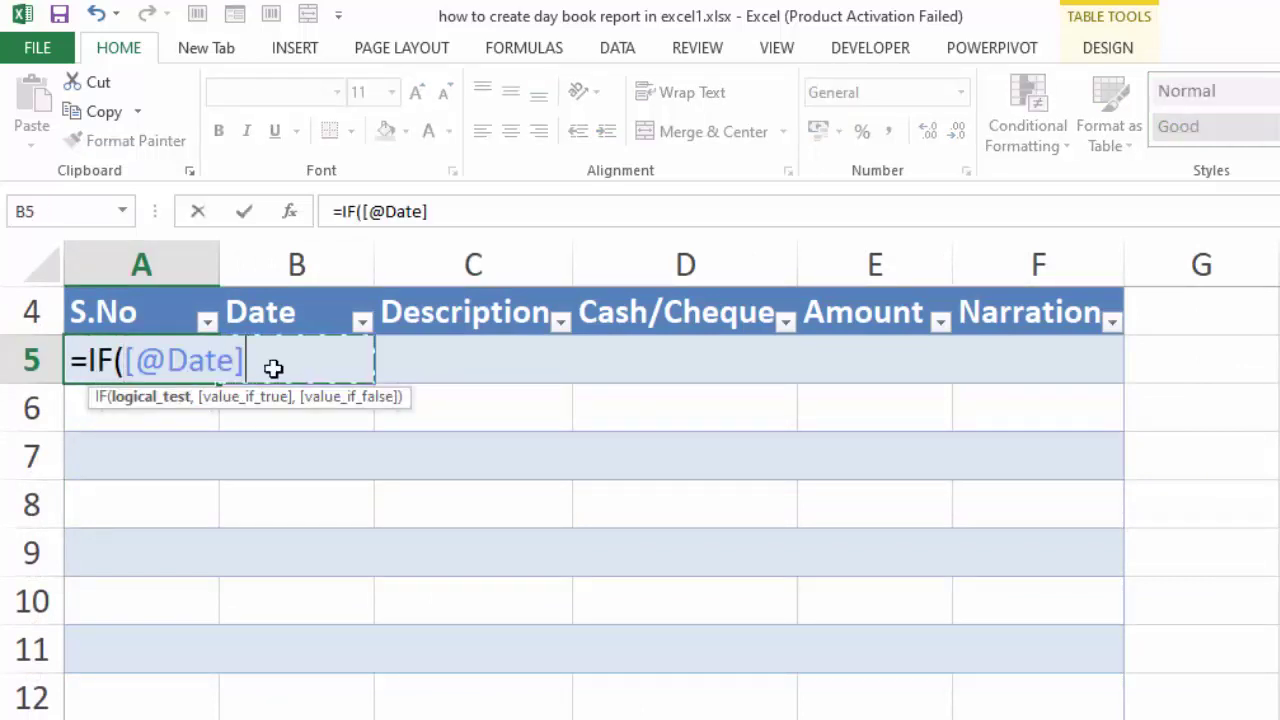
{"action": "type", "text": "="}
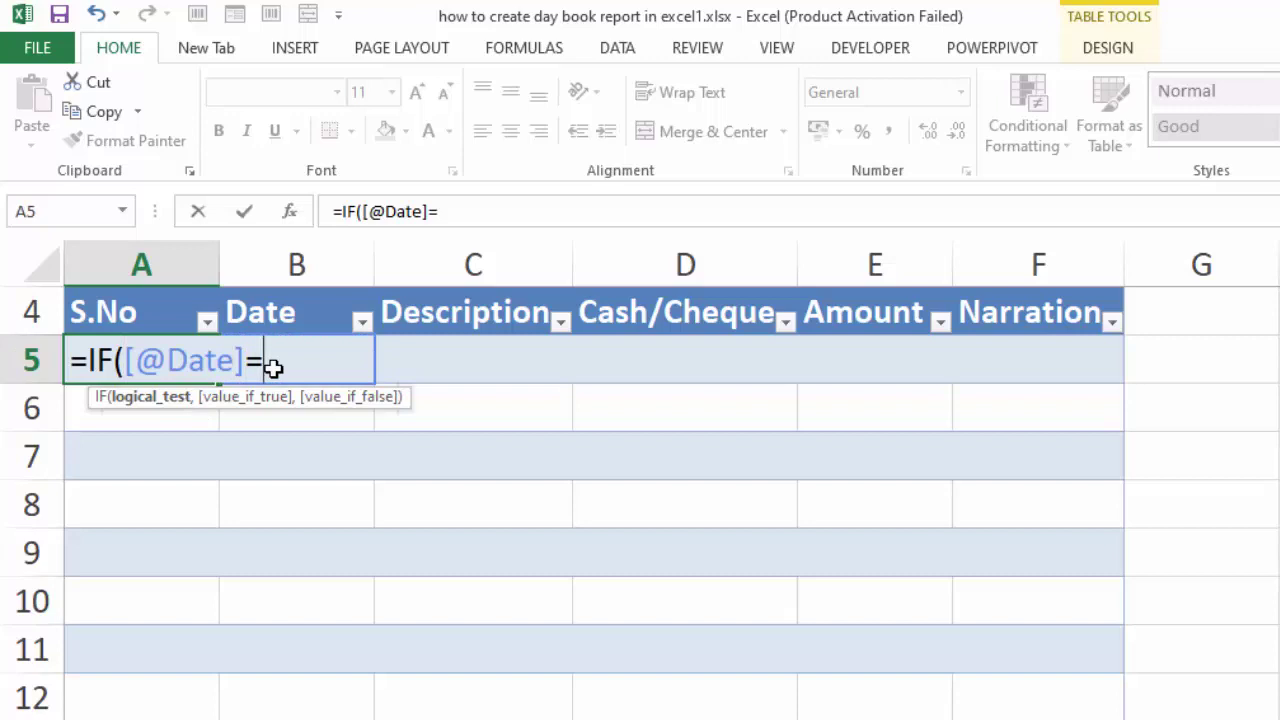
{"action": "type", "text": "\"\""}
{"action": "key", "text": "BackSpace"}
{"action": "key", "text": "BackSpace"}
{"action": "type", "text": "\"\""}
{"action": "type", "text": ","}
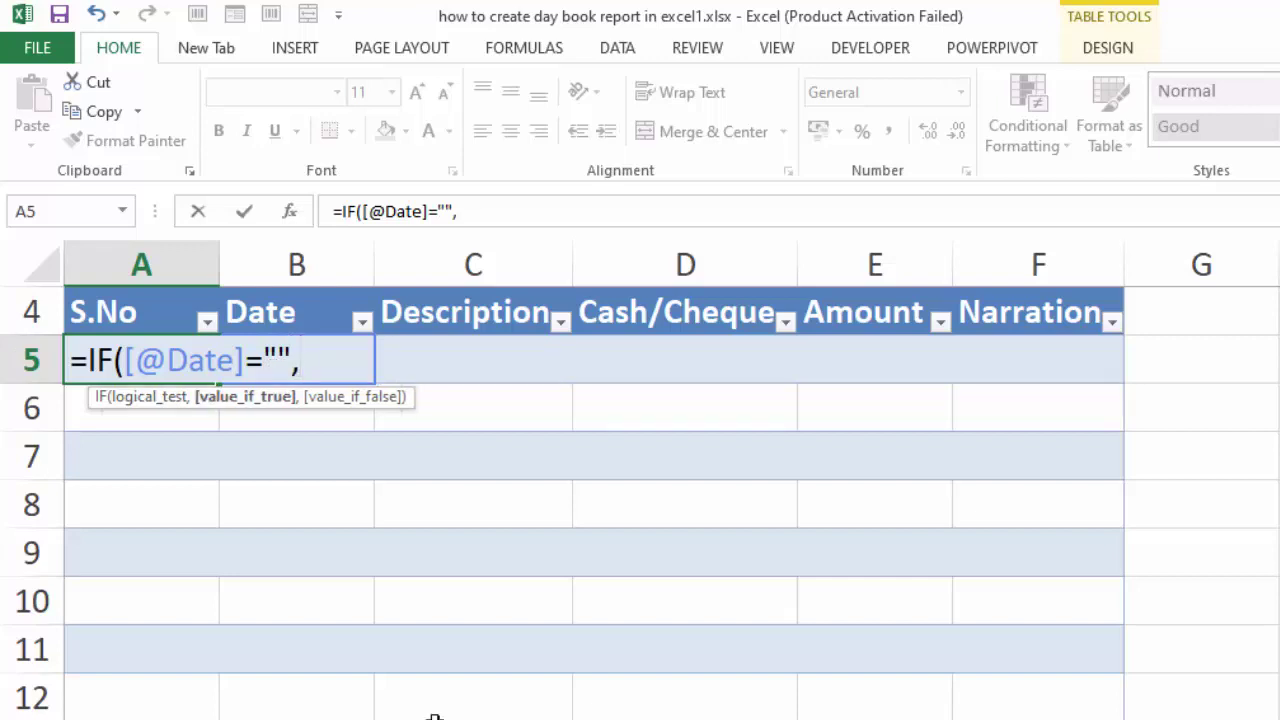
{"action": "type", "text": "\"\""}
{"action": "type", "text": ",ROW"}
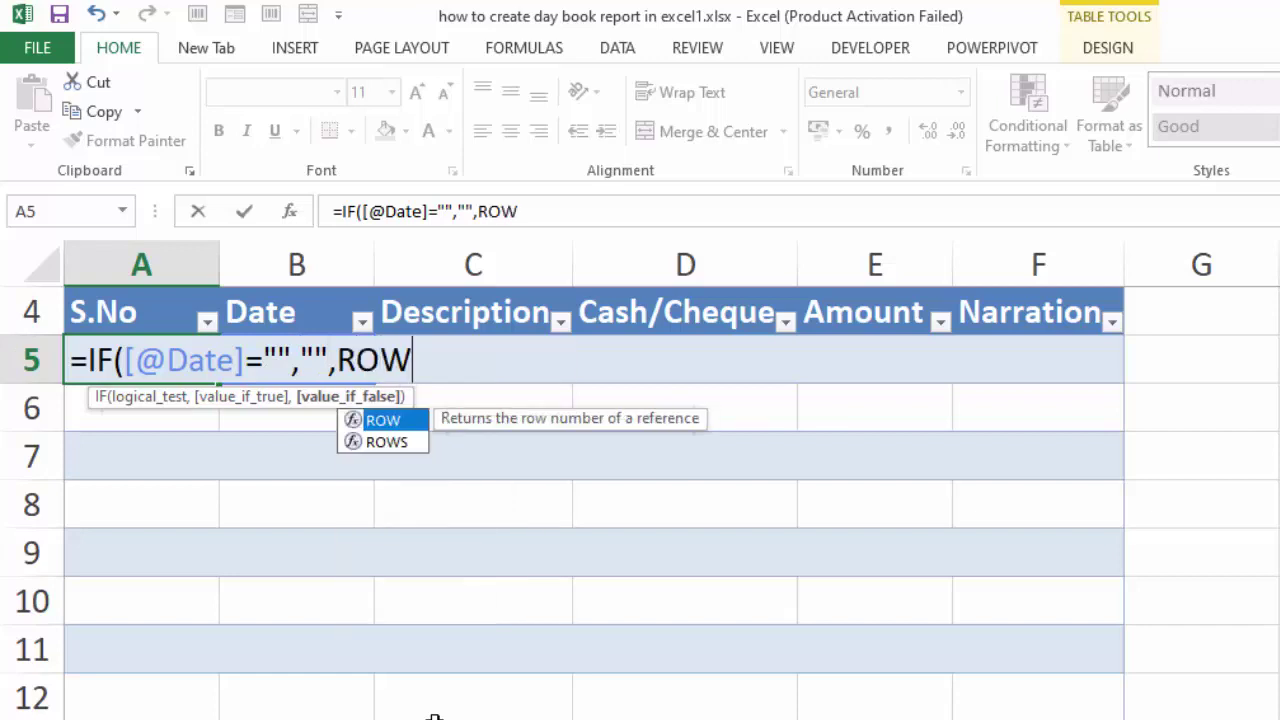
{"action": "type", "text": "("}
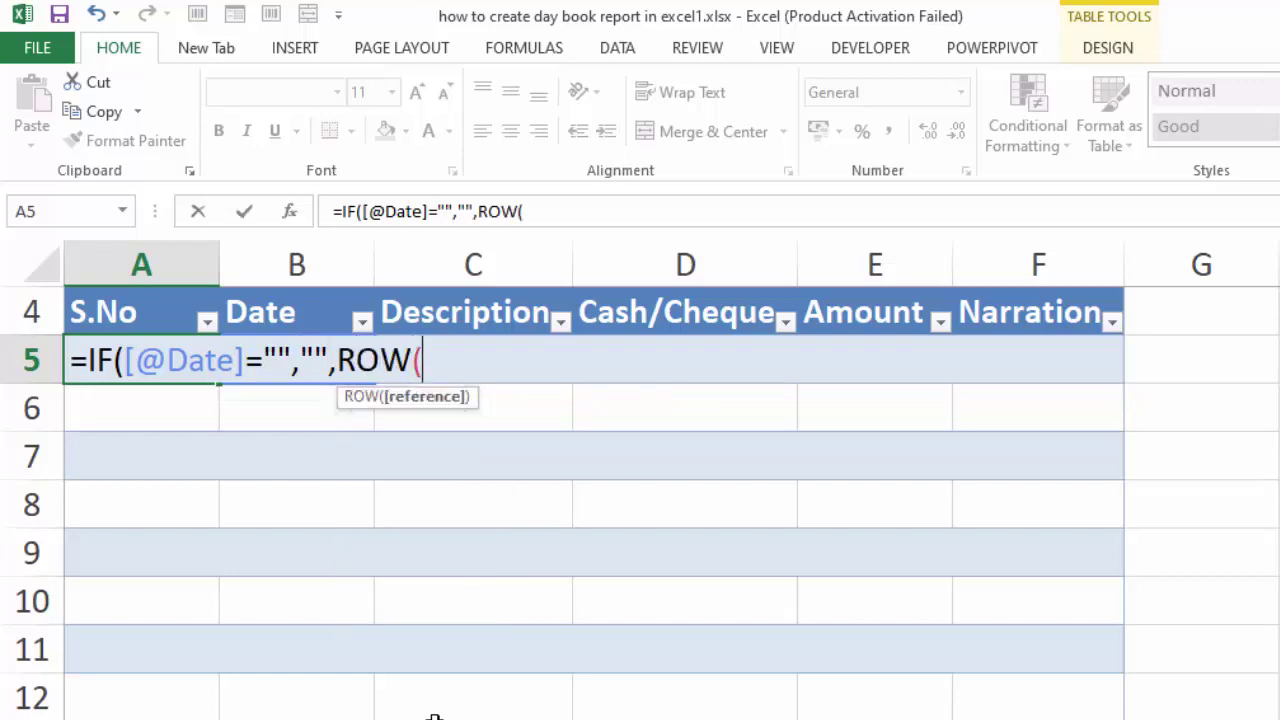
{"action": "type", "text": "1"}
{"action": "type", "text": ":"}
{"action": "type", "text": "1)"}
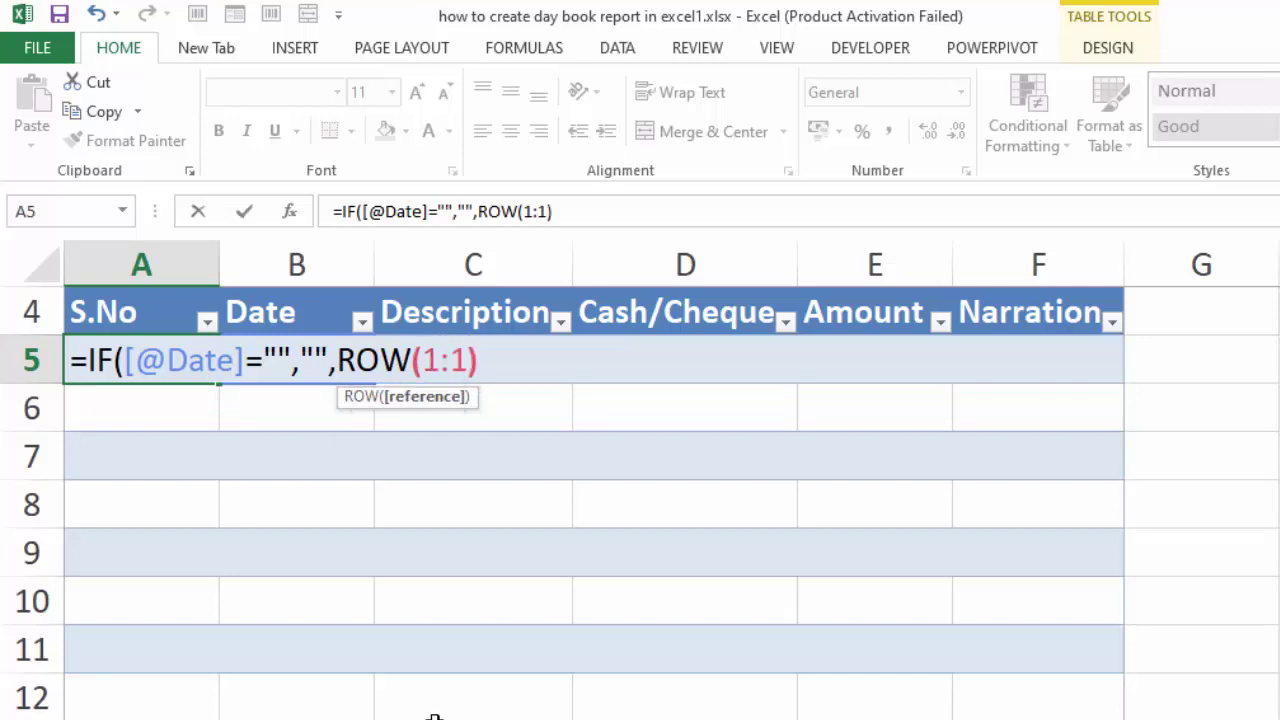
{"action": "type", "text": ")"}
{"action": "key", "text": "Return"}
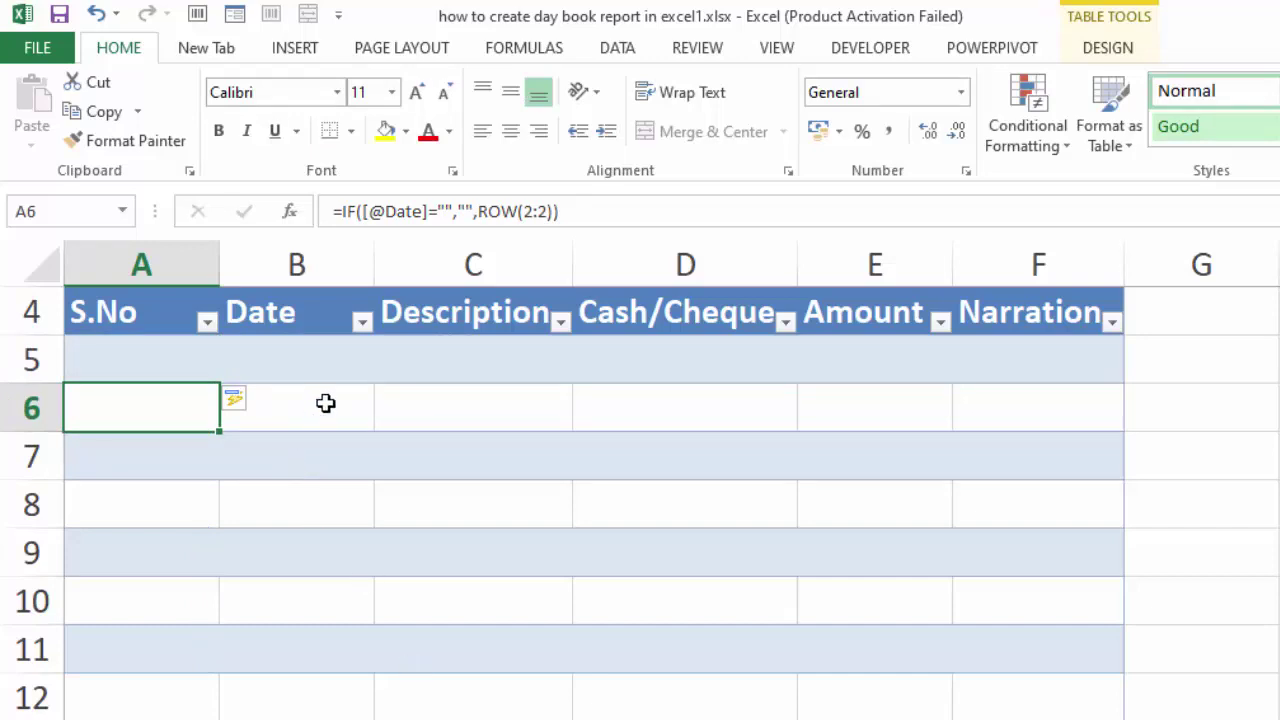
- Enter 1/01/2021 as the first Payments date
{"action": "left_click", "coordinate": [316, 372]}
{"action": "type", "text": "1"}
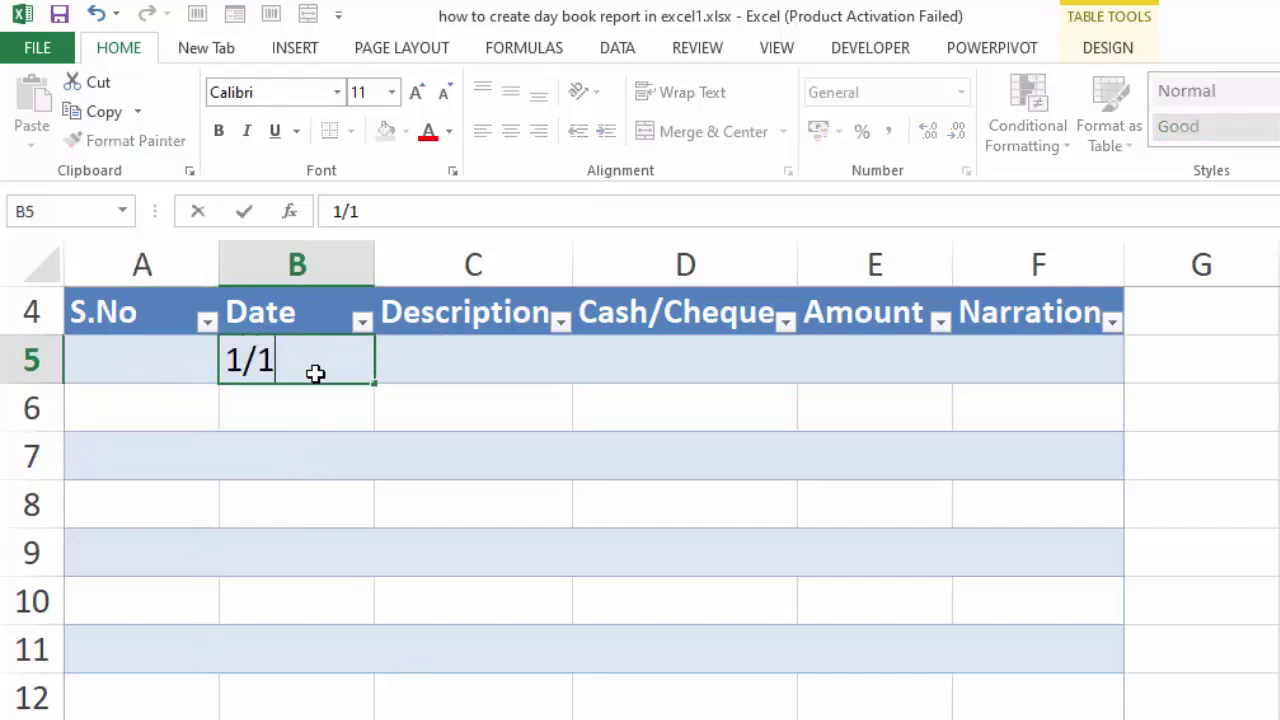
{"action": "type", "text": "/01/202"}
{"action": "type", "text": "1"}
{"action": "key", "text": "Return"}
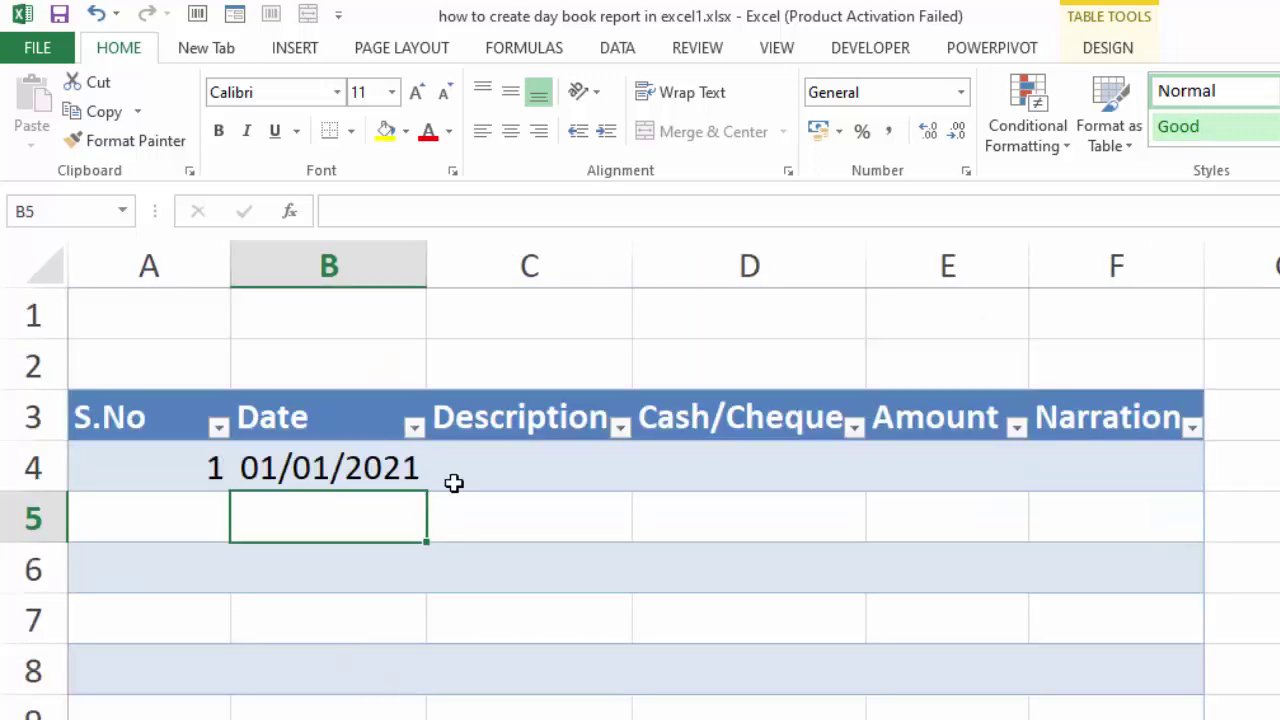
- Fill the Receipt Date column with consecutive dates shown as 01-Jan-21
{"action": "left_click", "coordinate": [422, 484]}
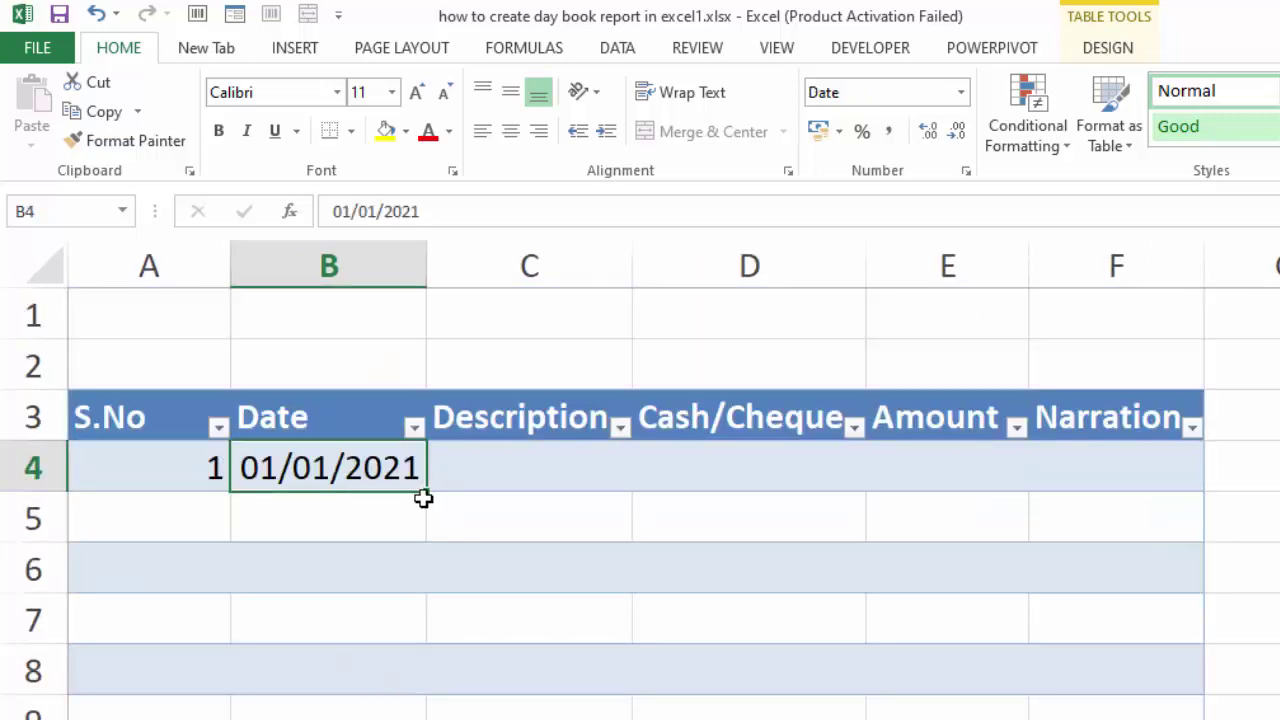
{"action": "double_click", "coordinate": [430, 494]}
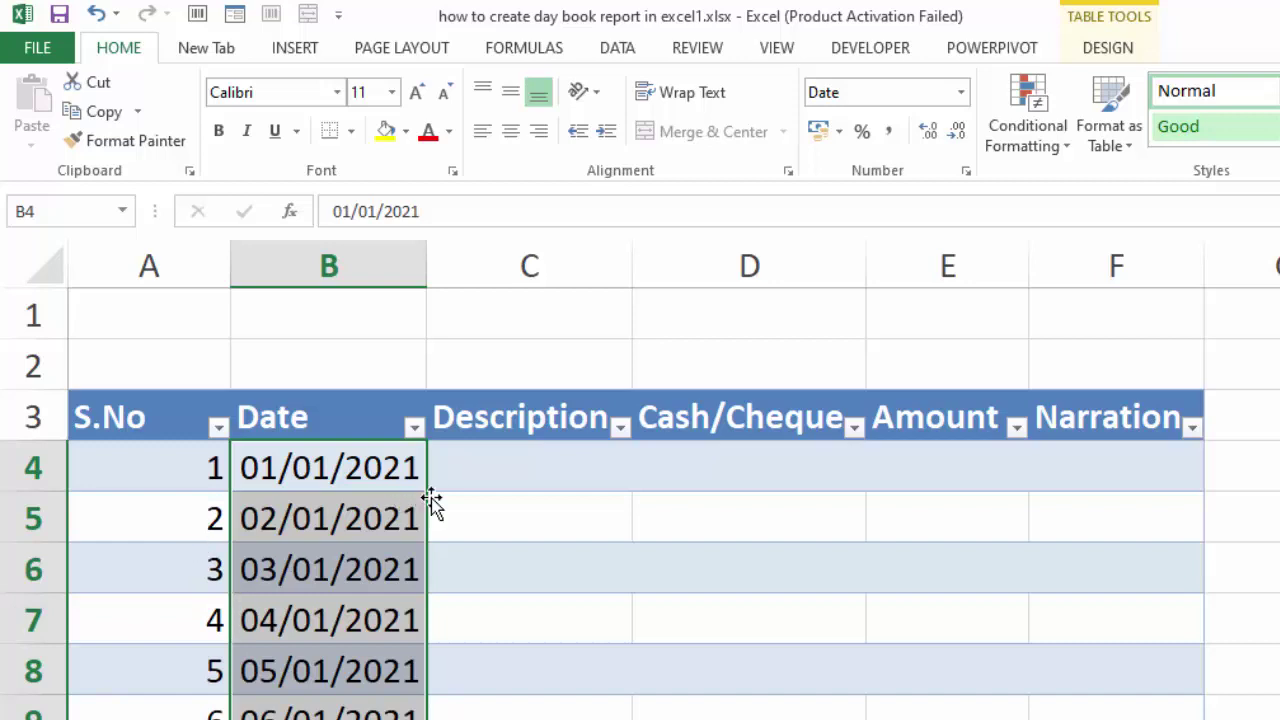
{"action": "key", "text": "ctrl+shift+3"}
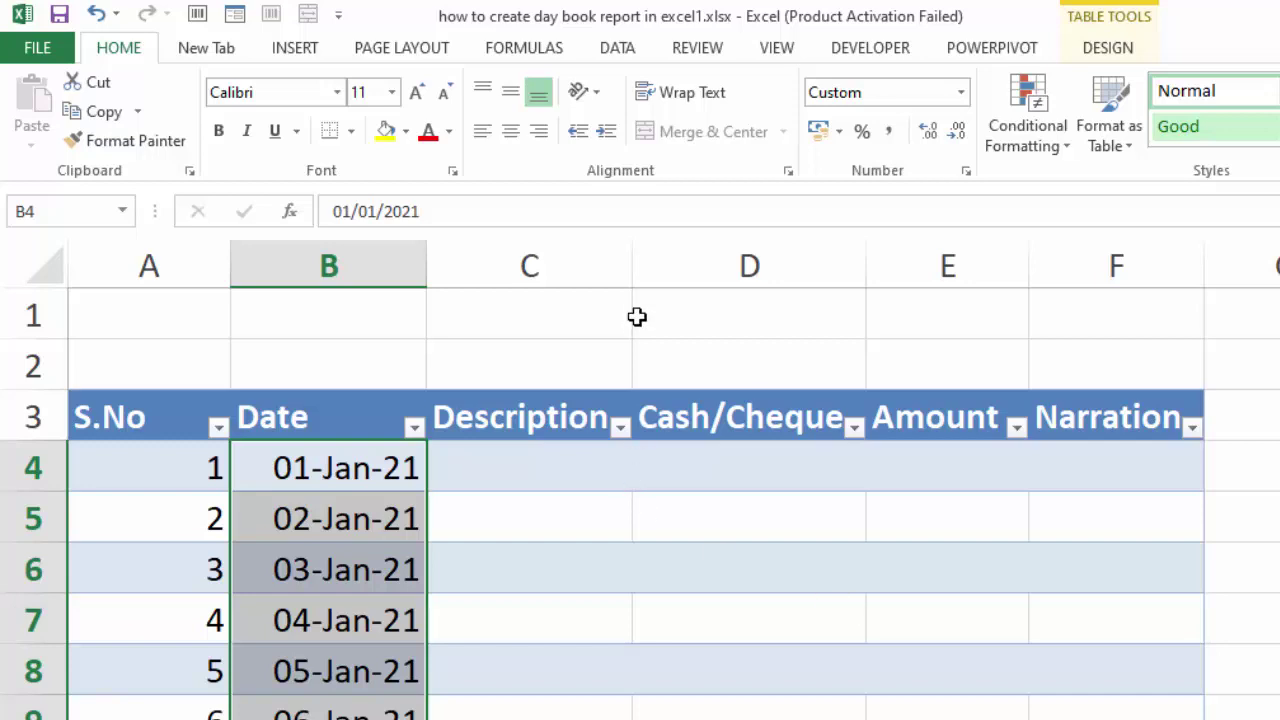
- Widen Description and enter 'Receive Amount against property Rent', Cash and 23000 in row 4
{"action": "left_click_drag", "start_coordinate": [652, 265], "coordinate": [694, 263]}
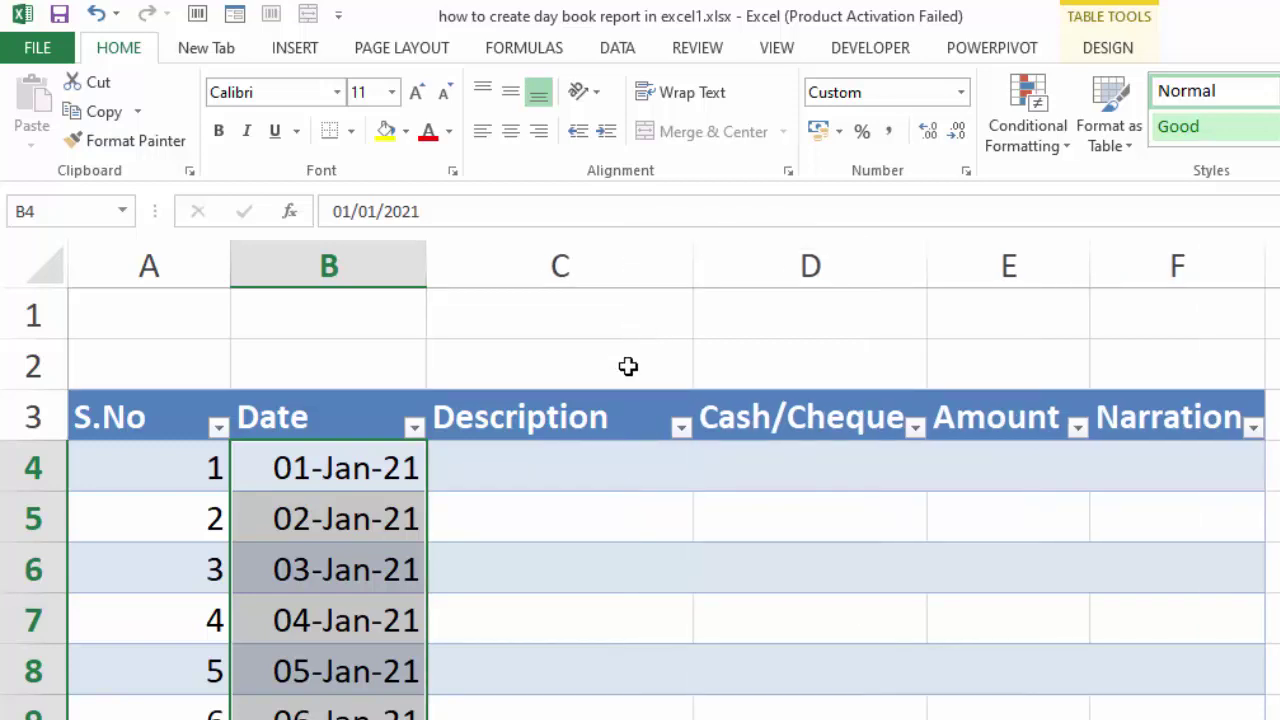
{"action": "left_click", "coordinate": [716, 450]}
{"action": "type", "text": "Receive Amount"}
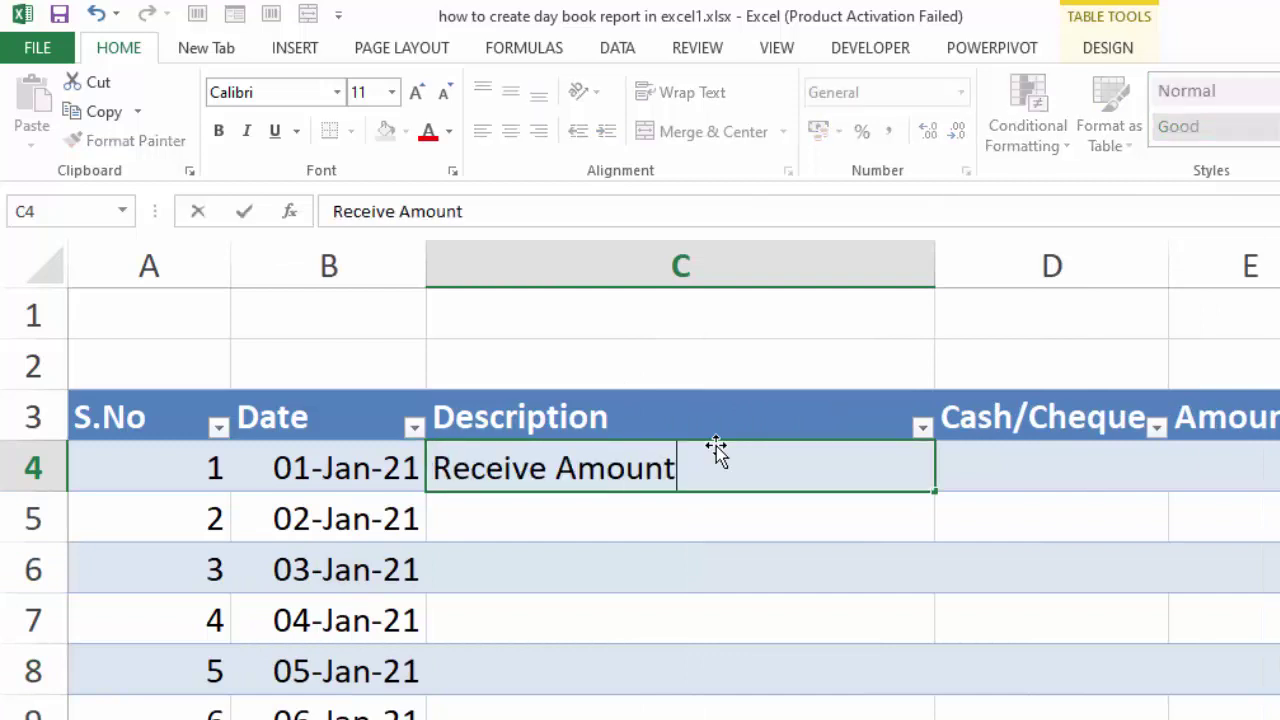
{"action": "type", "text": " against propert"}
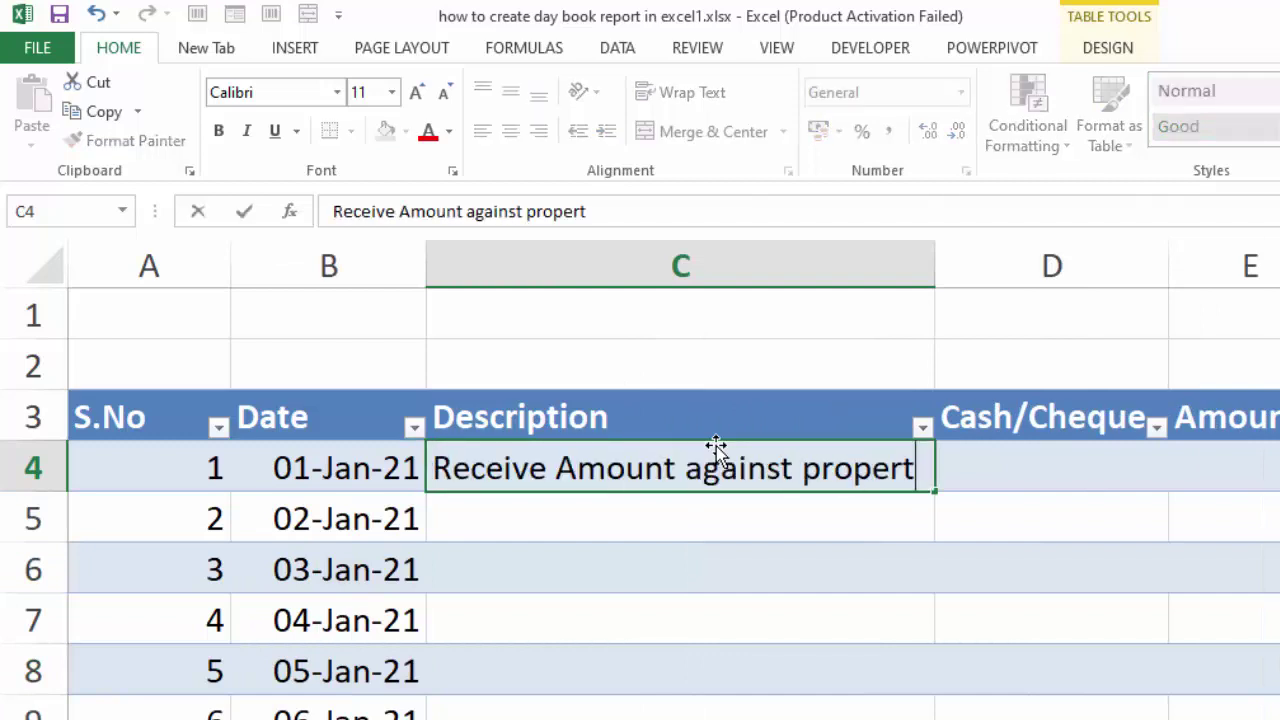
{"action": "type", "text": "y Rent"}
{"action": "left_click", "coordinate": [1159, 479]}
{"action": "type", "text": "Cash"}
{"action": "key", "text": "Tab"}
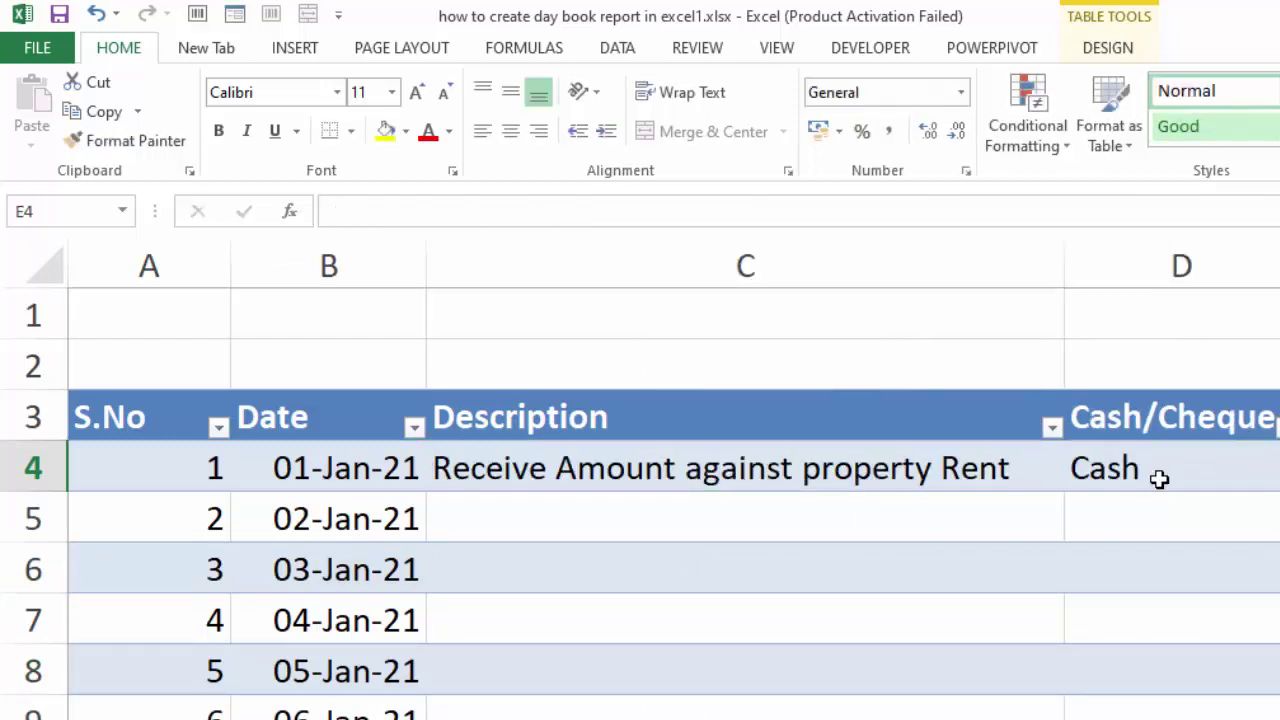
{"action": "type", "text": "23000"}
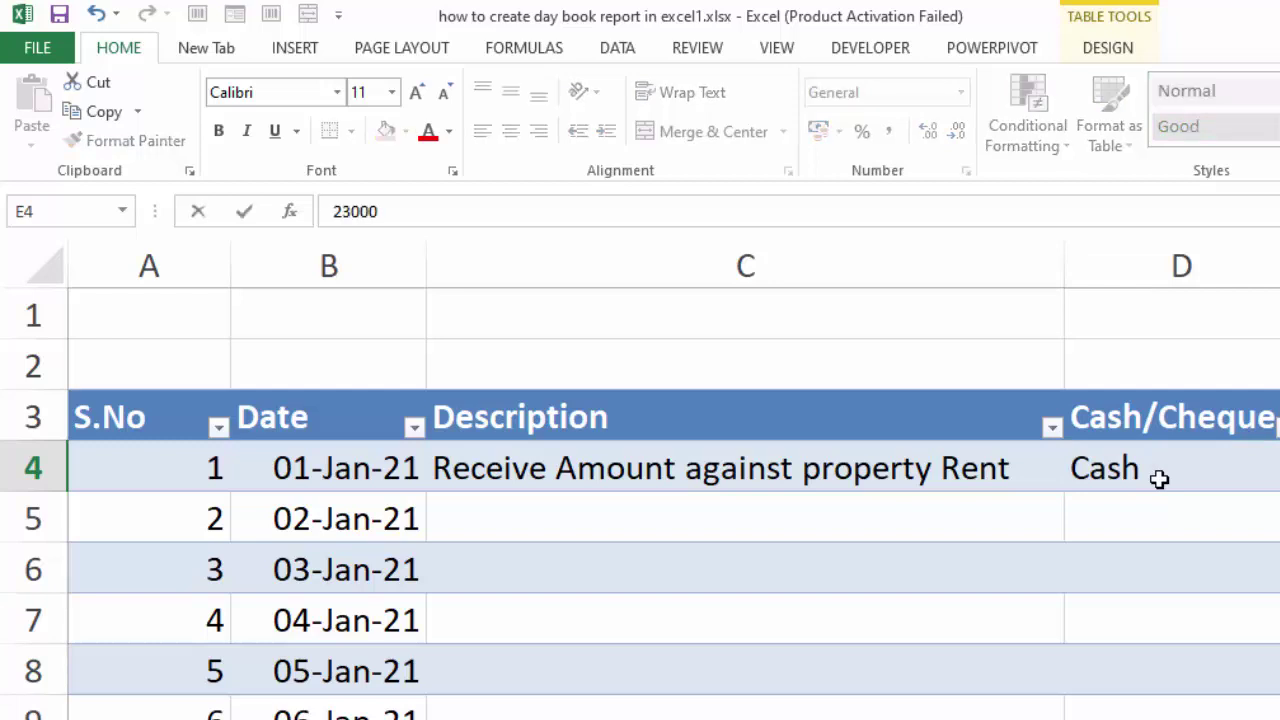
{"action": "key", "text": "Tab"}
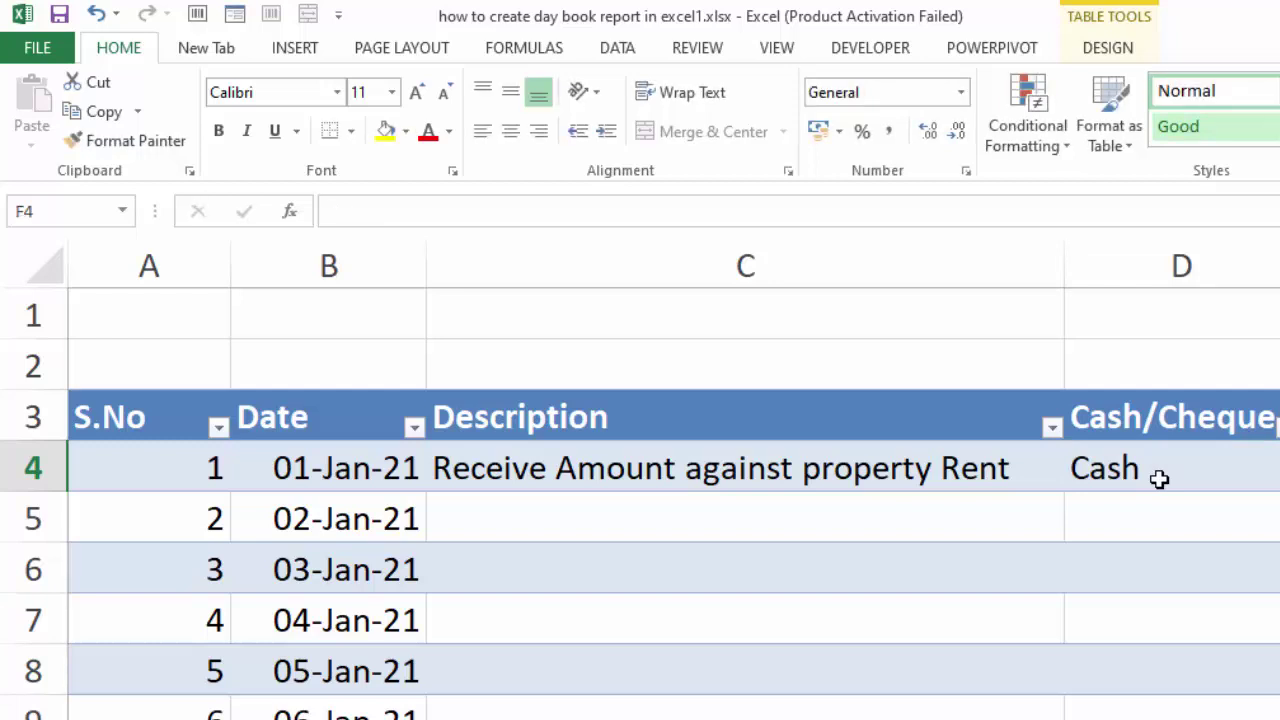
- Add a property-rent amount narration in F4
{"action": "double_click", "coordinate": [791, 466]}
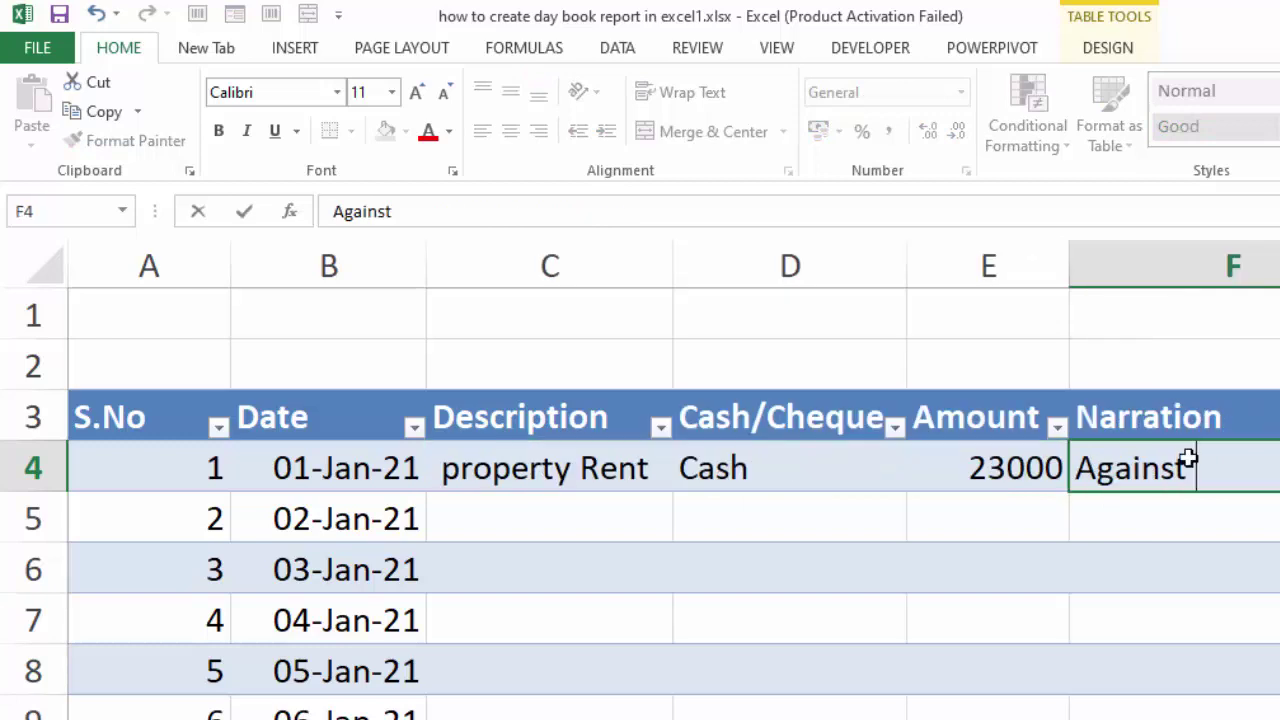
{"action": "type", "text": "Propert"}
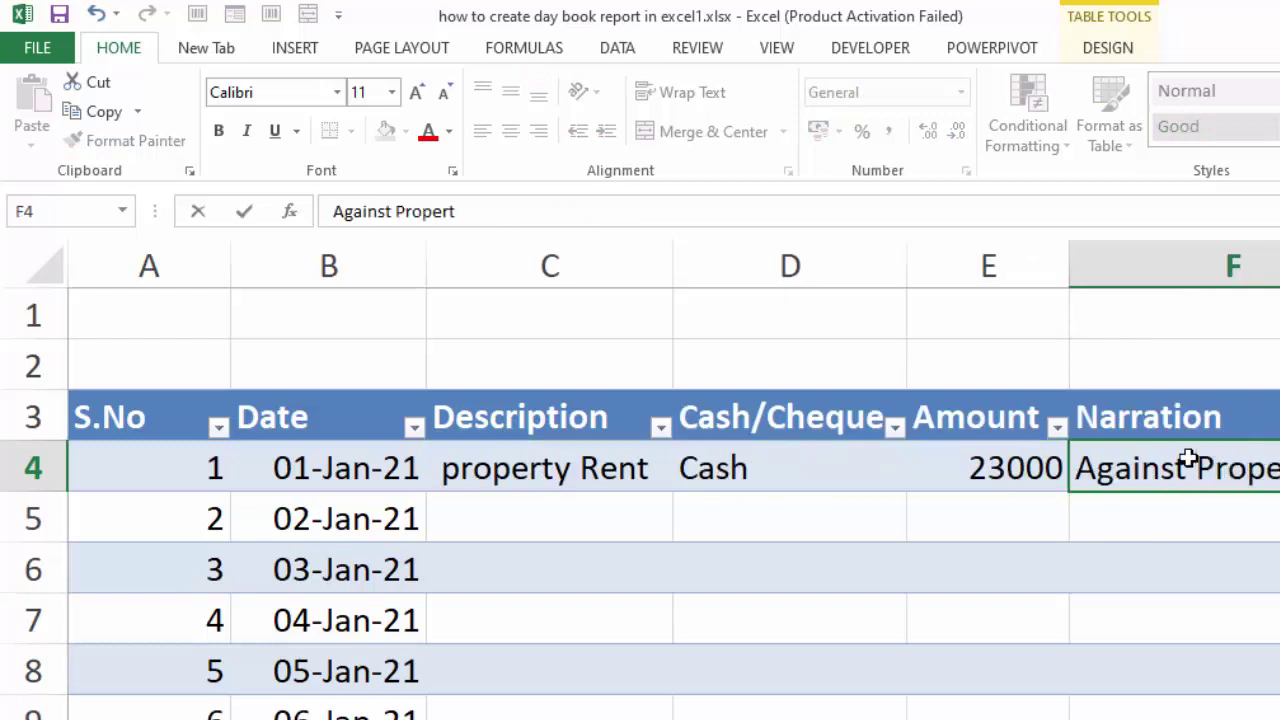
{"action": "type", "text": " Rent"}
{"action": "key", "text": "Home"}
{"action": "type", "text": "Amount r"}
{"action": "key", "text": "BackSpace"}
{"action": "key", "text": "Return"}
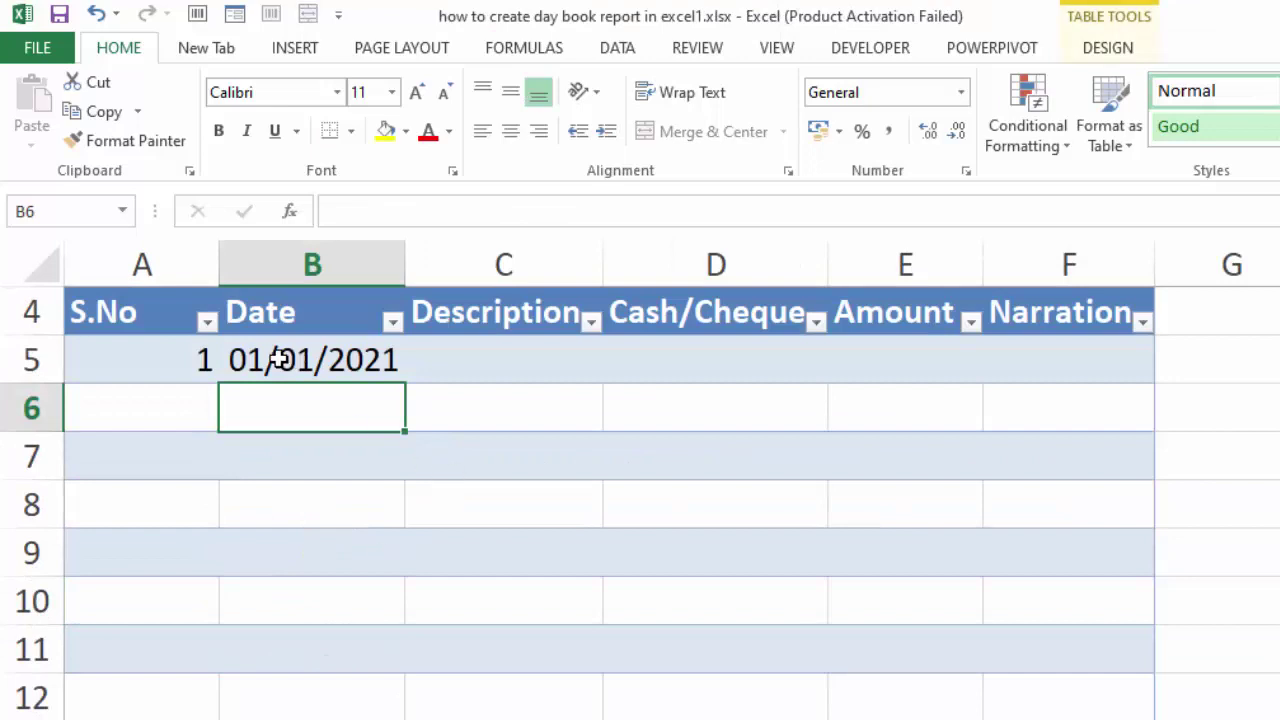
- Fill Payments dates down and record a salary cheque payment of 21000 with narration
{"action": "left_click", "coordinate": [290, 360]}
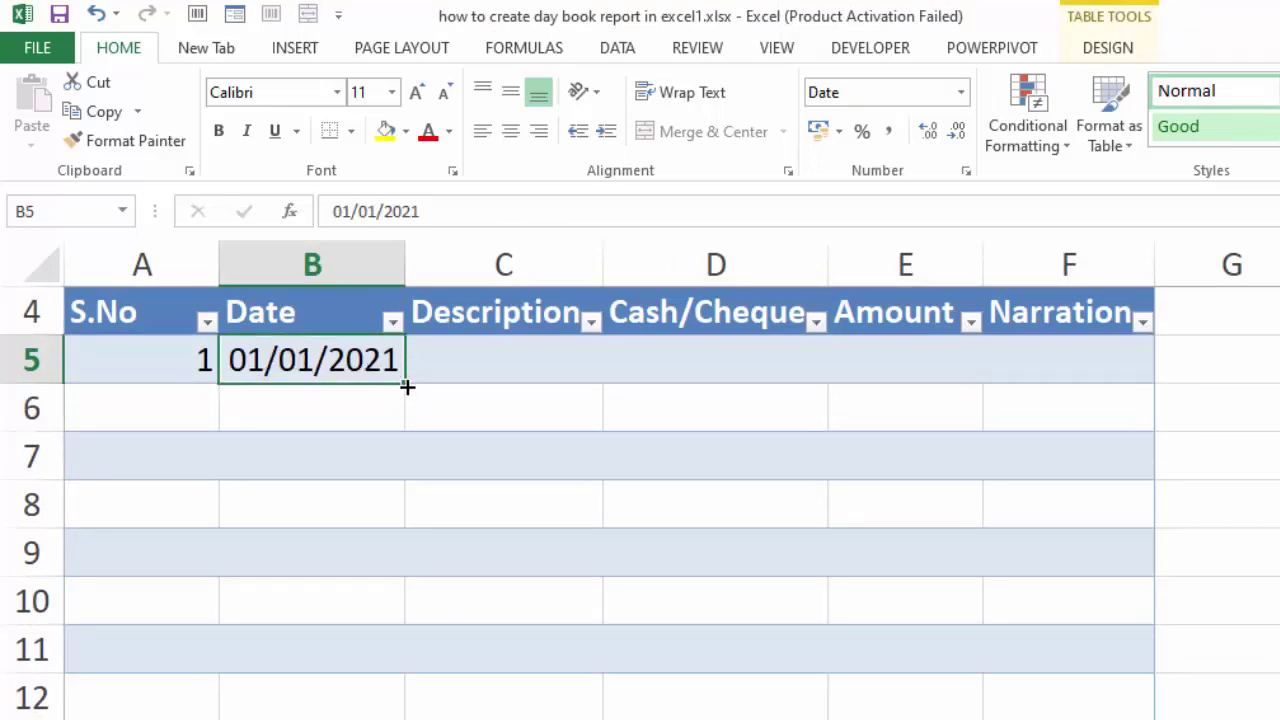
{"action": "double_click", "coordinate": [407, 387]}
{"action": "left_click", "coordinate": [497, 347]}
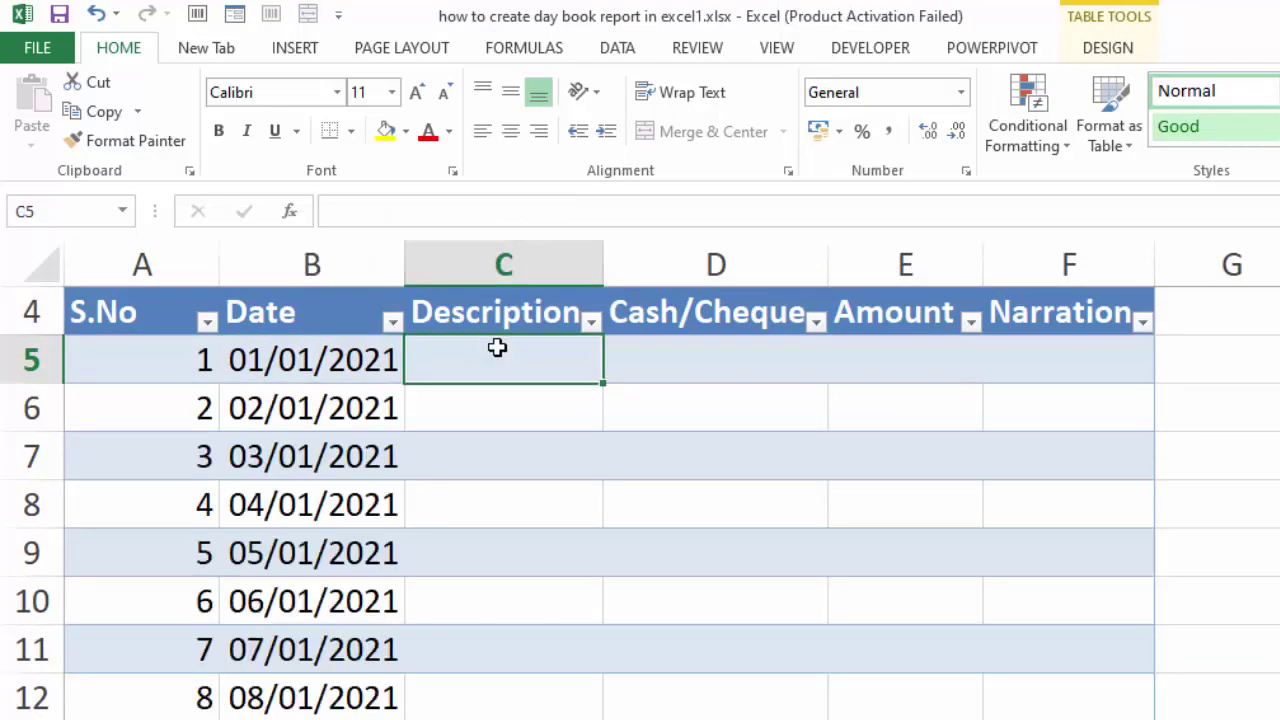
{"action": "type", "text": "salar"}
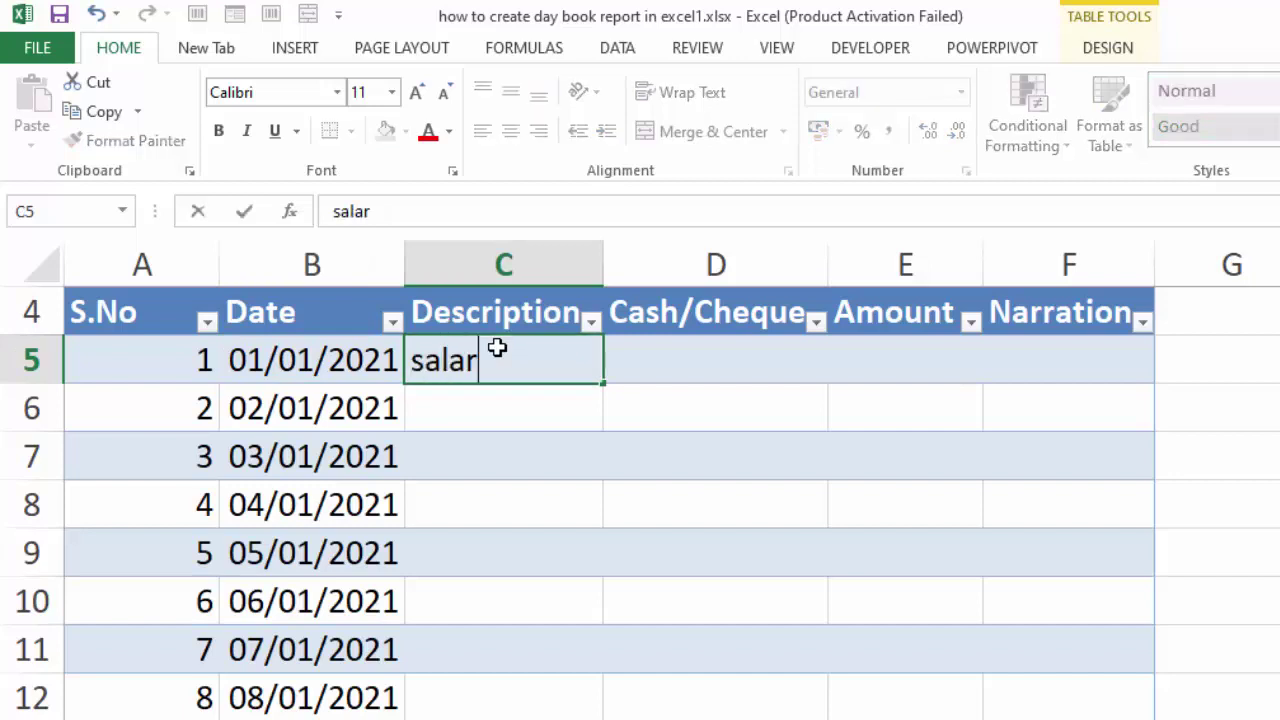
{"action": "type", "text": "y"}
{"action": "key", "text": "Tab"}
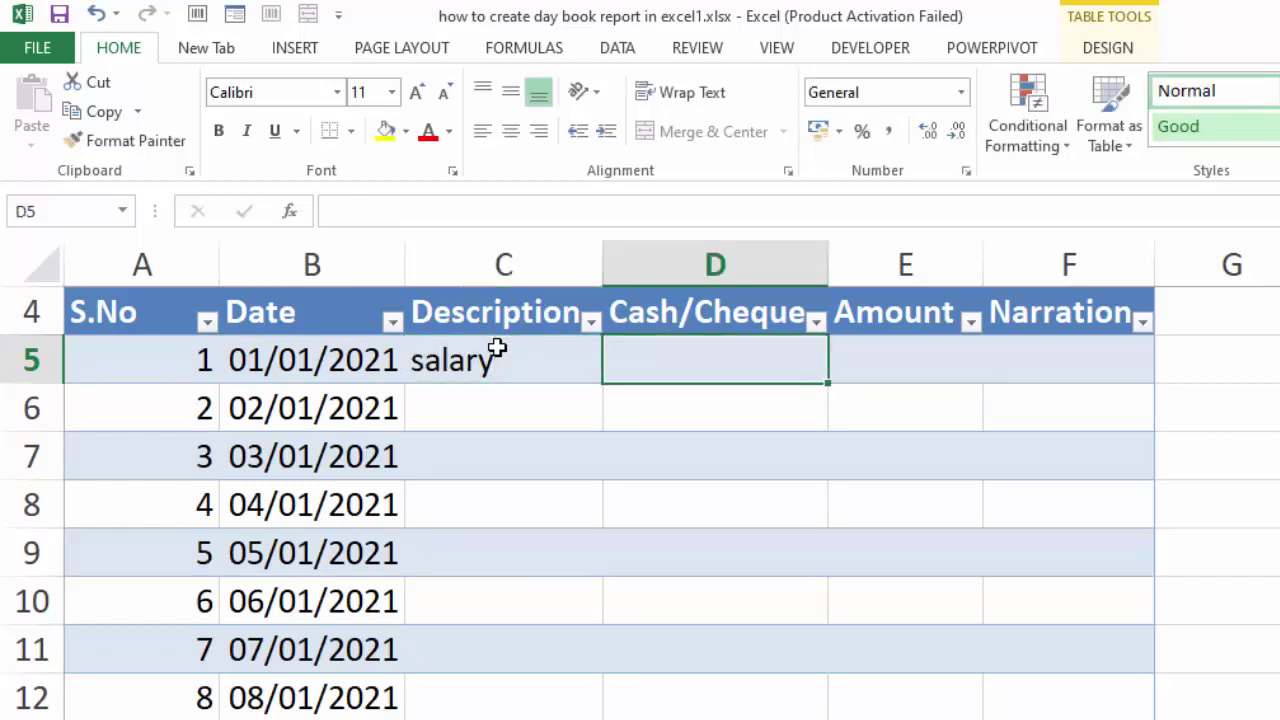
{"action": "type", "text": "cheque"}
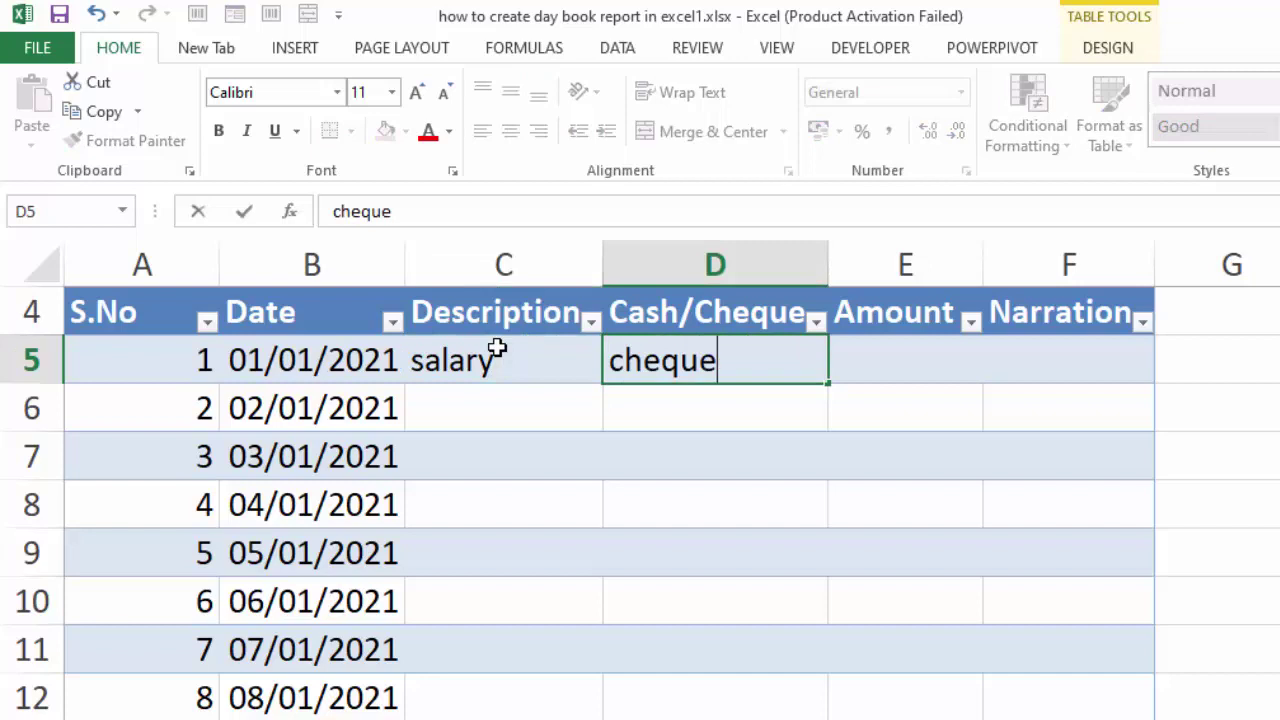
{"action": "key", "text": "Tab"}
{"action": "type", "text": "21"}
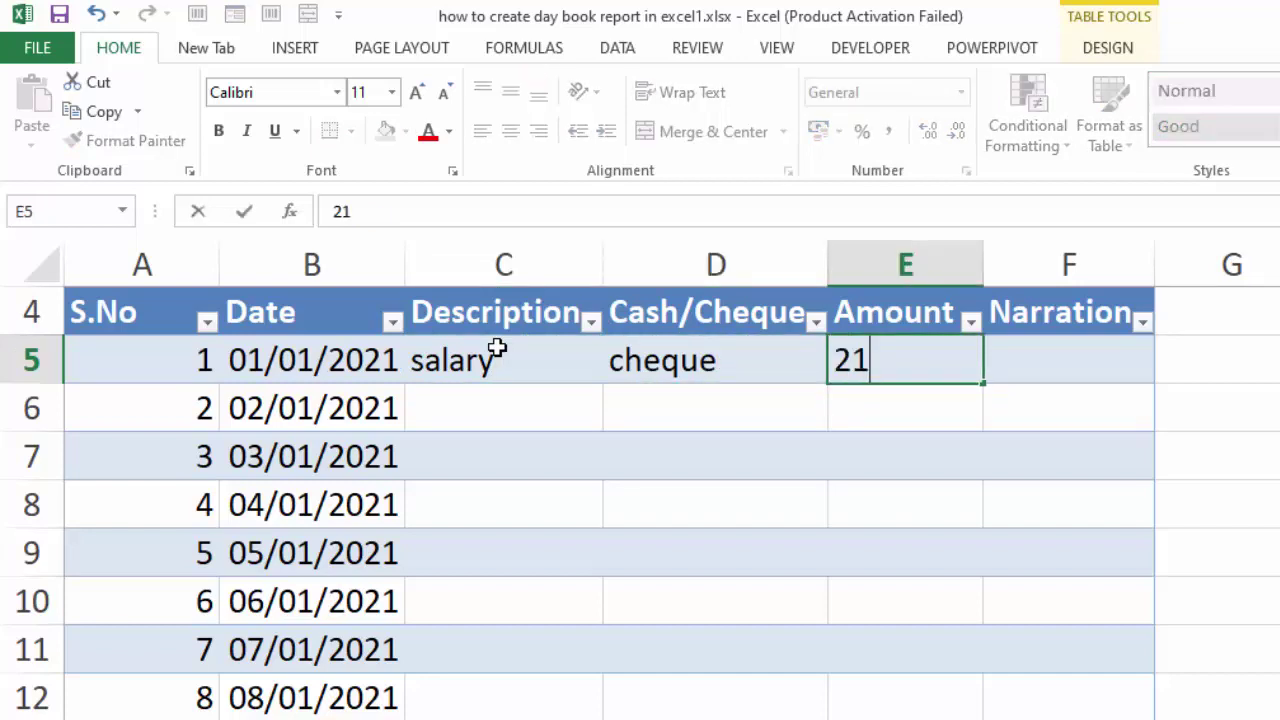
{"action": "type", "text": "000"}
{"action": "key", "text": "Tab"}
{"action": "type", "text": "paid salary to "}
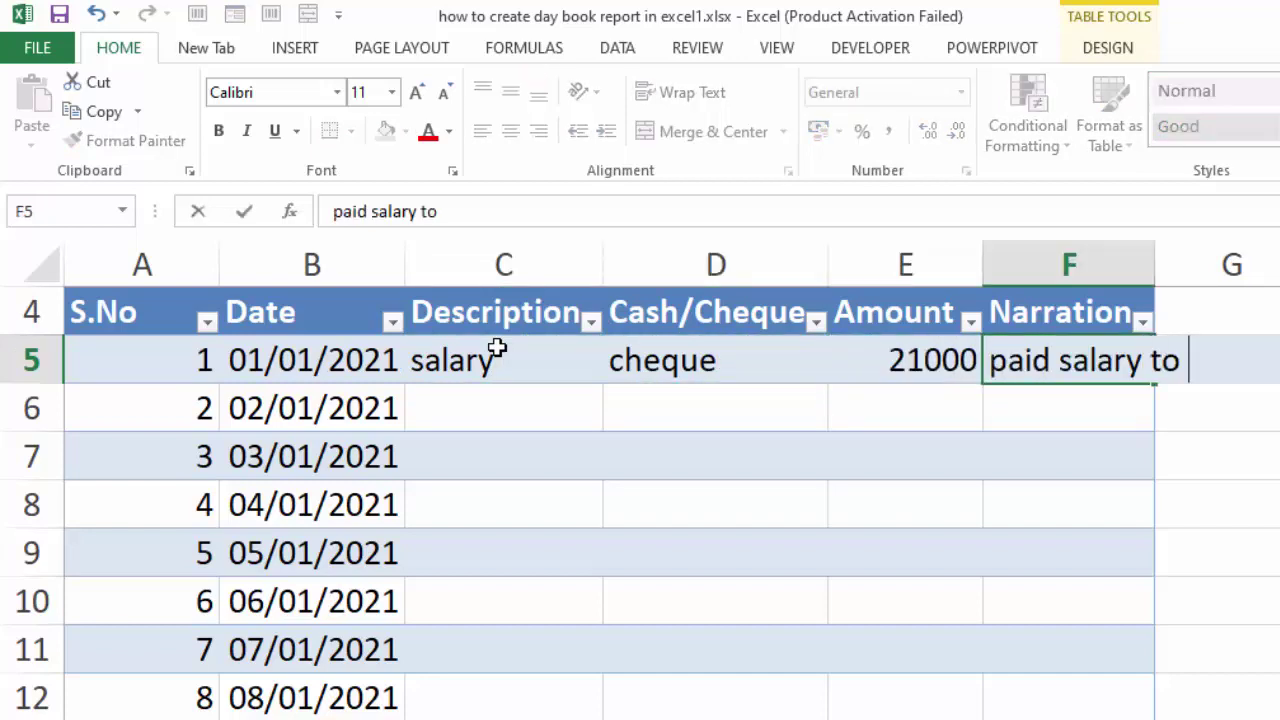
{"action": "type", "text": "empl"}
- Format the whole Payments Date column as 01-Jan-21
{"action": "left_click_drag", "start_coordinate": [300, 360], "coordinate": [259, 566]}
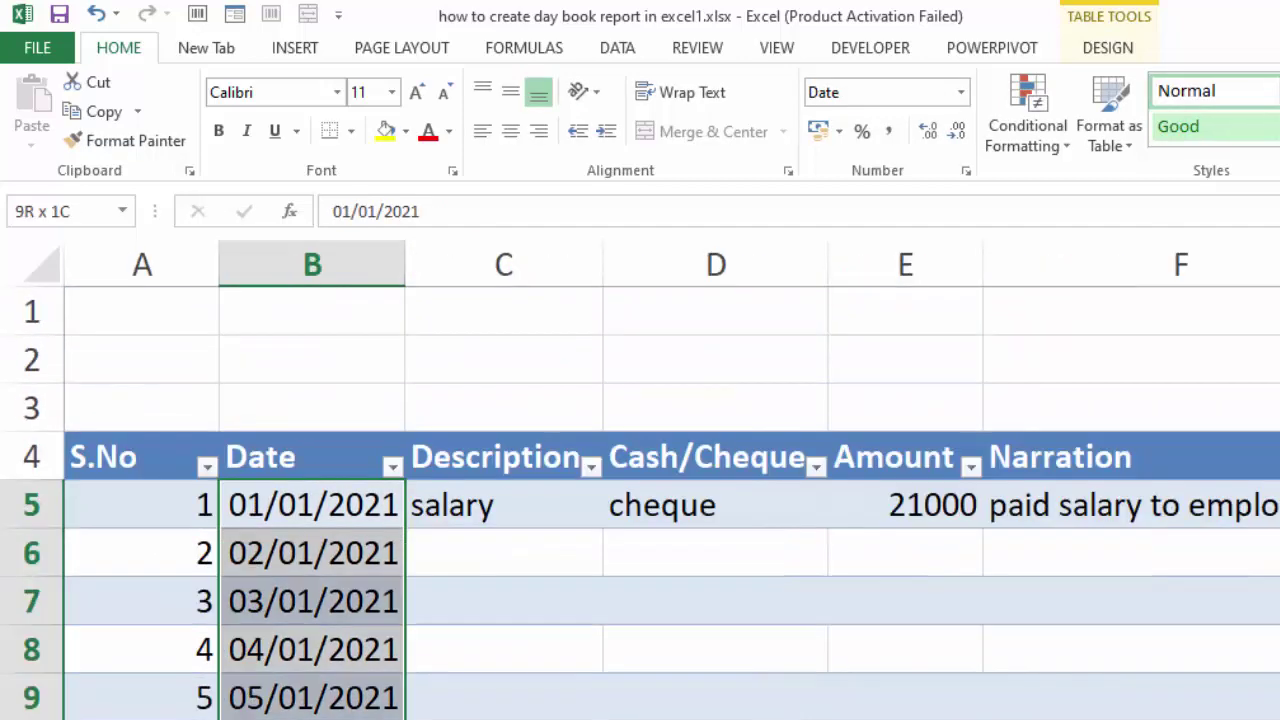
{"action": "left_click_drag", "start_coordinate": [259, 566], "coordinate": [260, 719]}
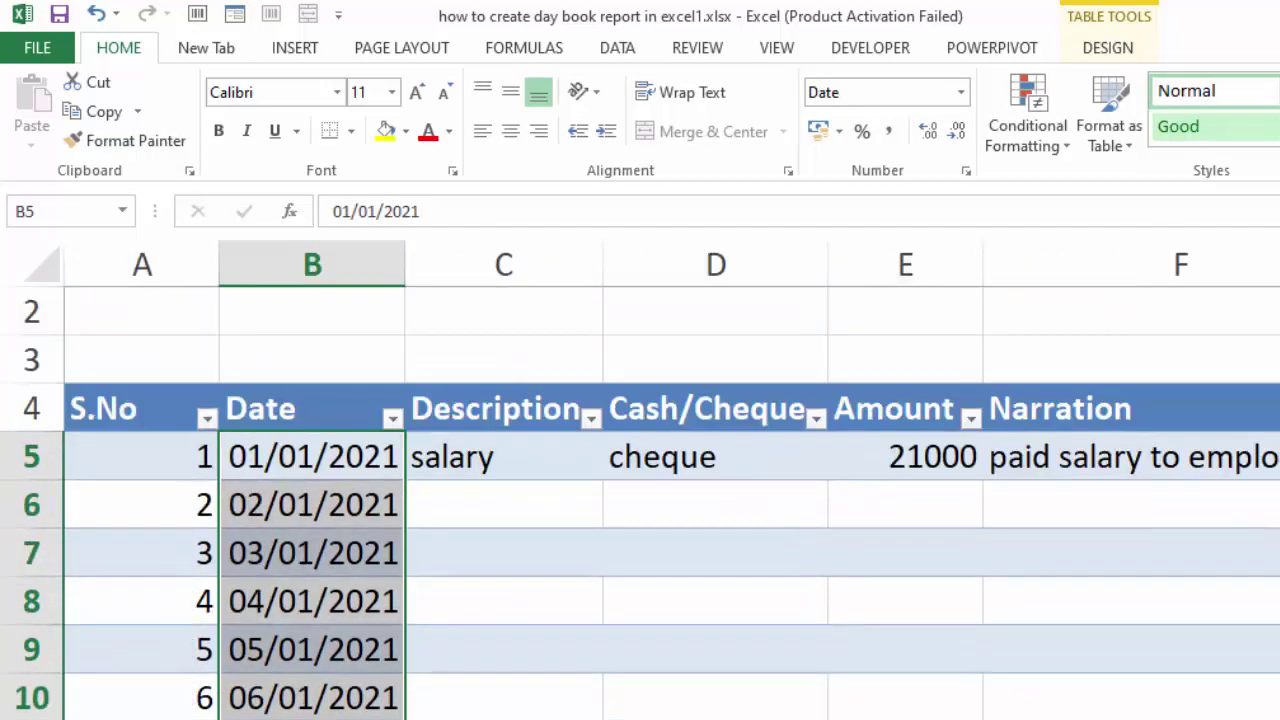
{"action": "key", "text": "ctrl+shift+numbersign"}
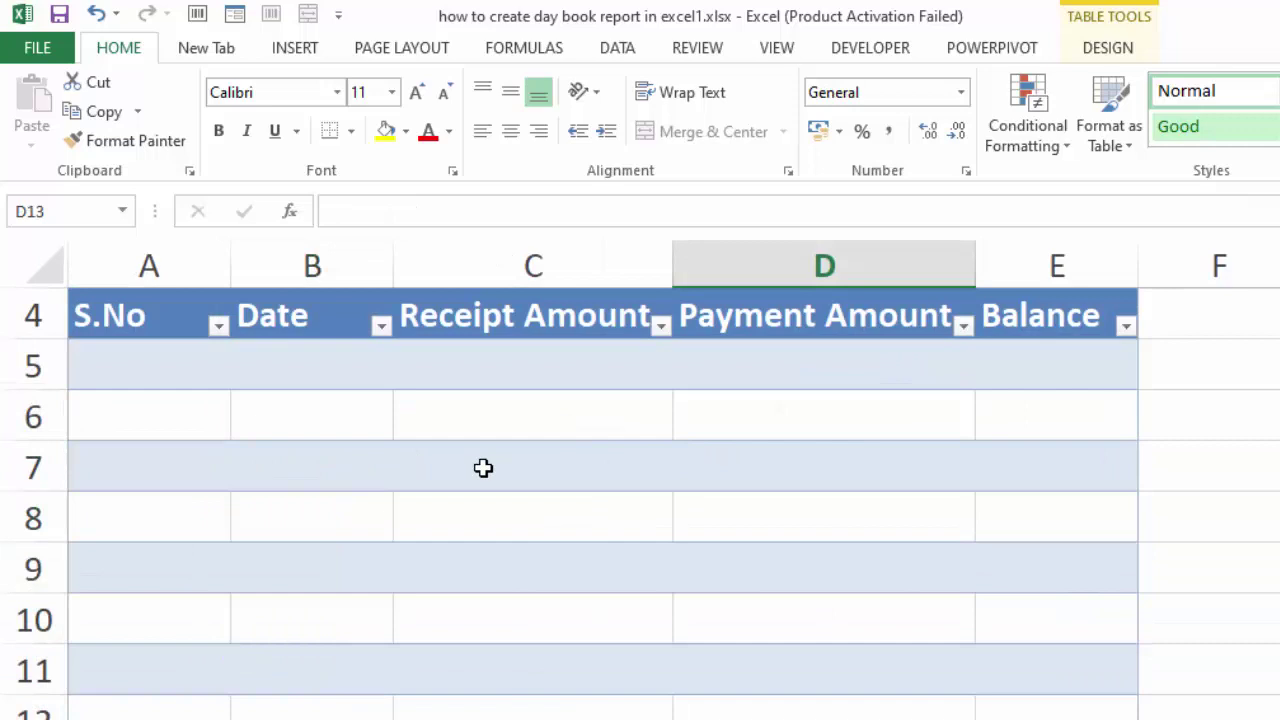
- Number Day Book S.No 1, 2, 3… from A7 downward and type 1/01/2021 in B7
{"action": "scroll", "coordinate": [640, 500], "scroll_direction": "up", "scroll_amount": 1}
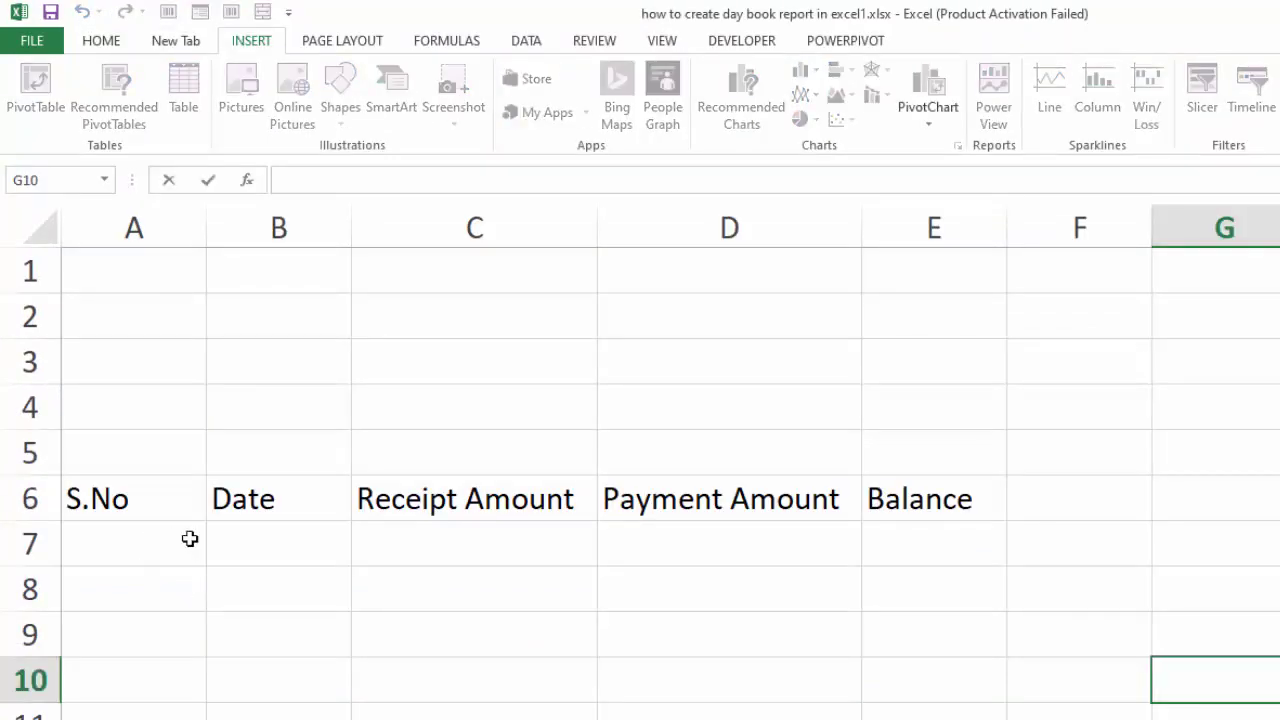
{"action": "left_click", "coordinate": [190, 539]}
{"action": "type", "text": "1"}
{"action": "key", "text": "Return"}
{"action": "type", "text": "2"}
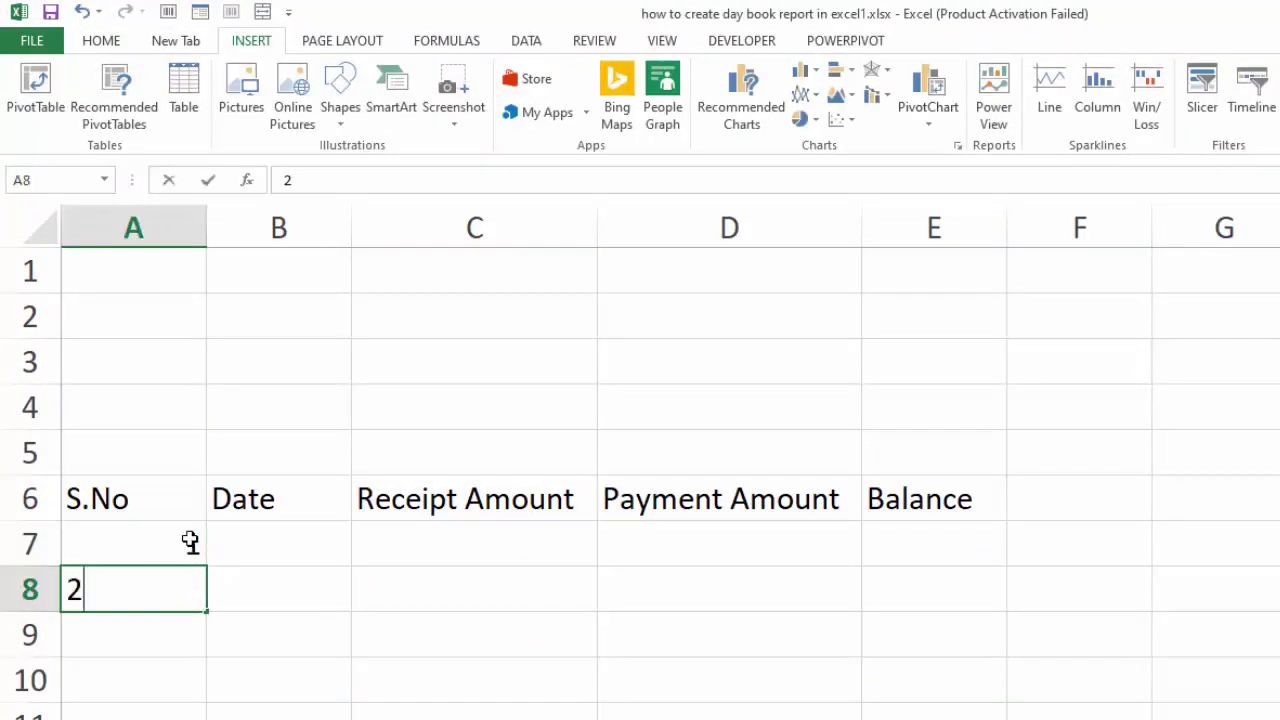
{"action": "key", "text": "Return"}
{"action": "left_click", "coordinate": [175, 540]}
{"action": "left_click_drag", "start_coordinate": [175, 540], "coordinate": [180, 712]}
{"action": "scroll", "coordinate": [640, 480], "scroll_direction": "up", "scroll_amount": 8}
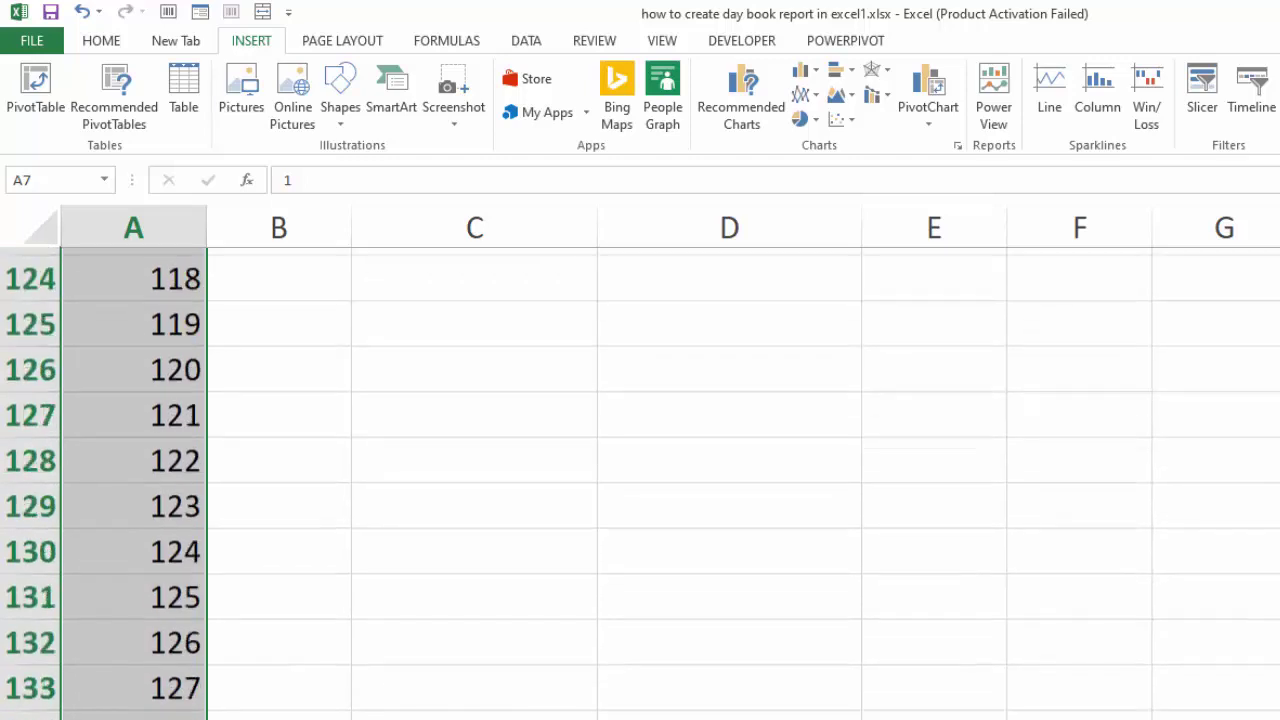
{"action": "scroll", "coordinate": [640, 480], "scroll_direction": "up", "scroll_amount": 12}
{"action": "scroll", "coordinate": [640, 480], "scroll_direction": "up", "scroll_amount": 11}
{"action": "scroll", "coordinate": [640, 480], "scroll_direction": "up", "scroll_amount": 3}
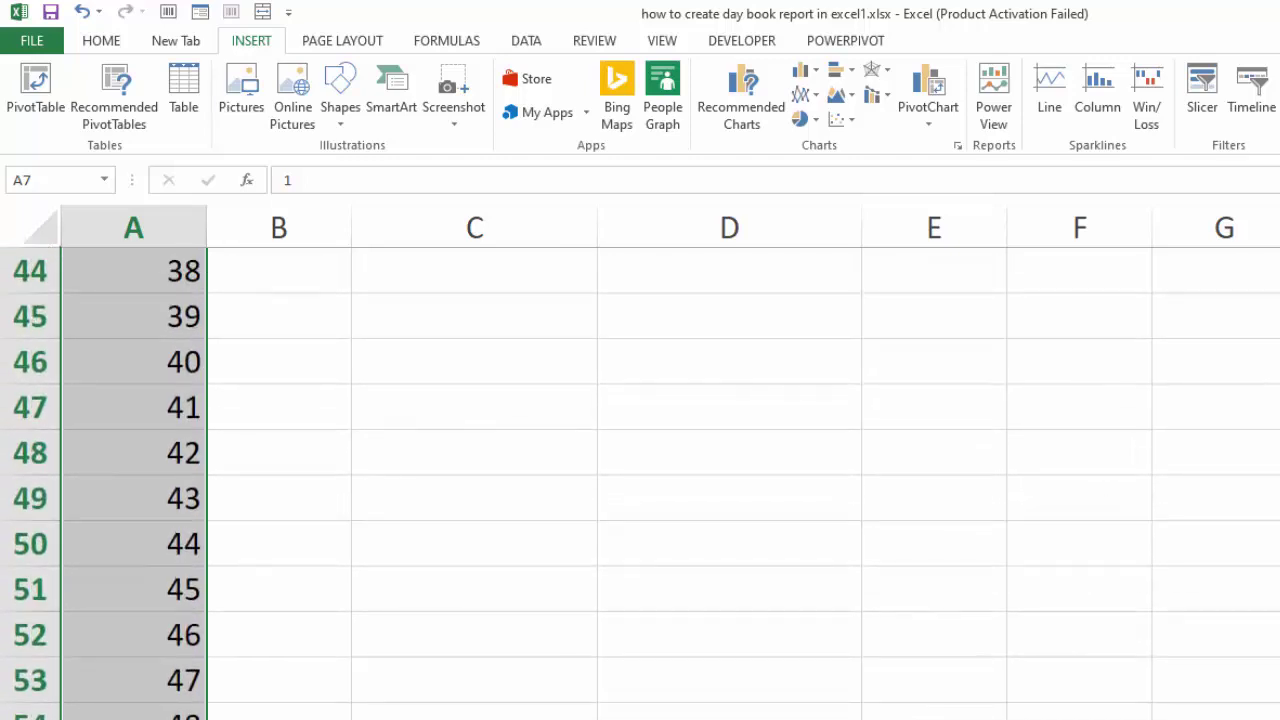
{"action": "scroll", "coordinate": [640, 480], "scroll_direction": "up", "scroll_amount": 13}
{"action": "scroll", "coordinate": [834, 566], "scroll_direction": "up", "scroll_amount": 1}
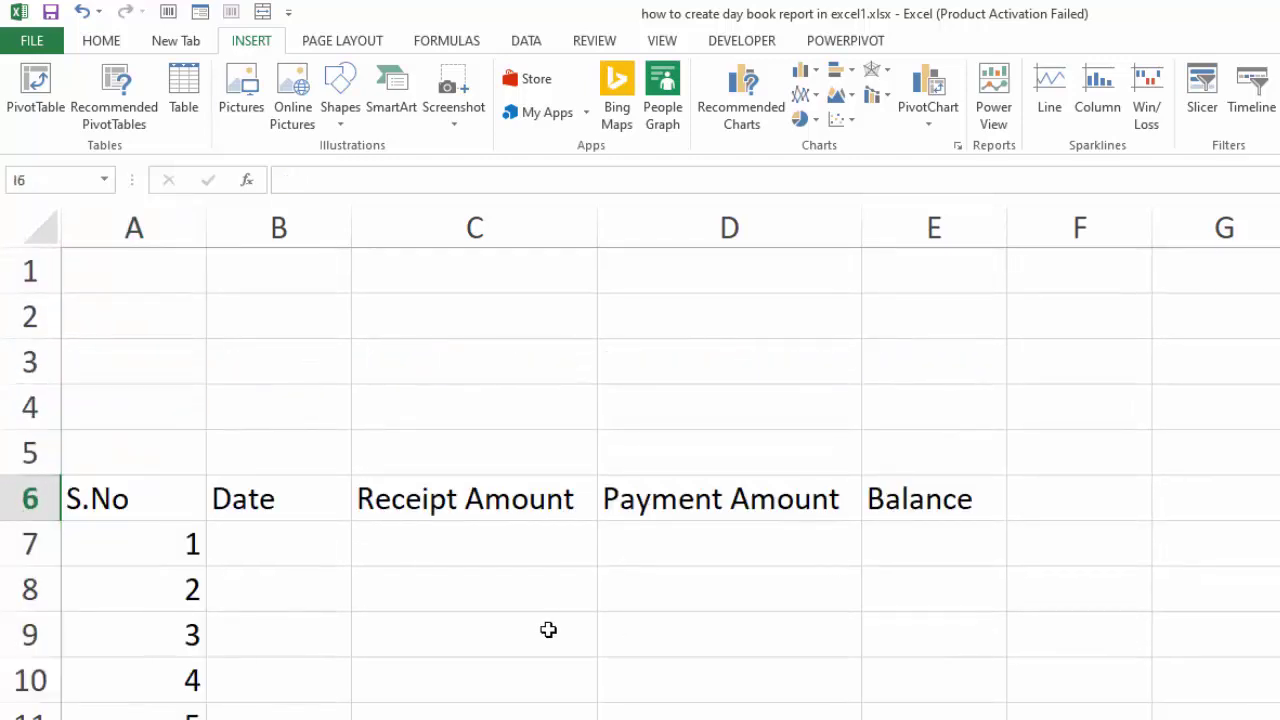
{"action": "left_click", "coordinate": [233, 528]}
{"action": "type", "text": "1/01/"}
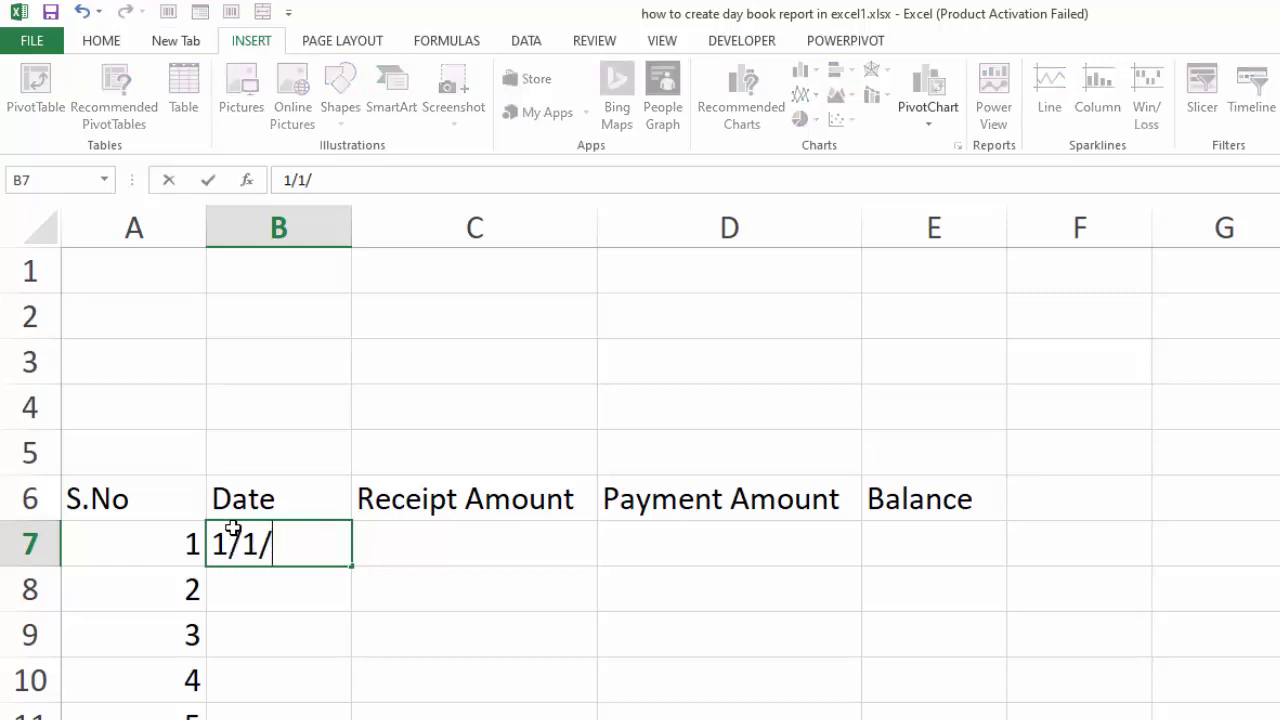
{"action": "type", "text": "202"}
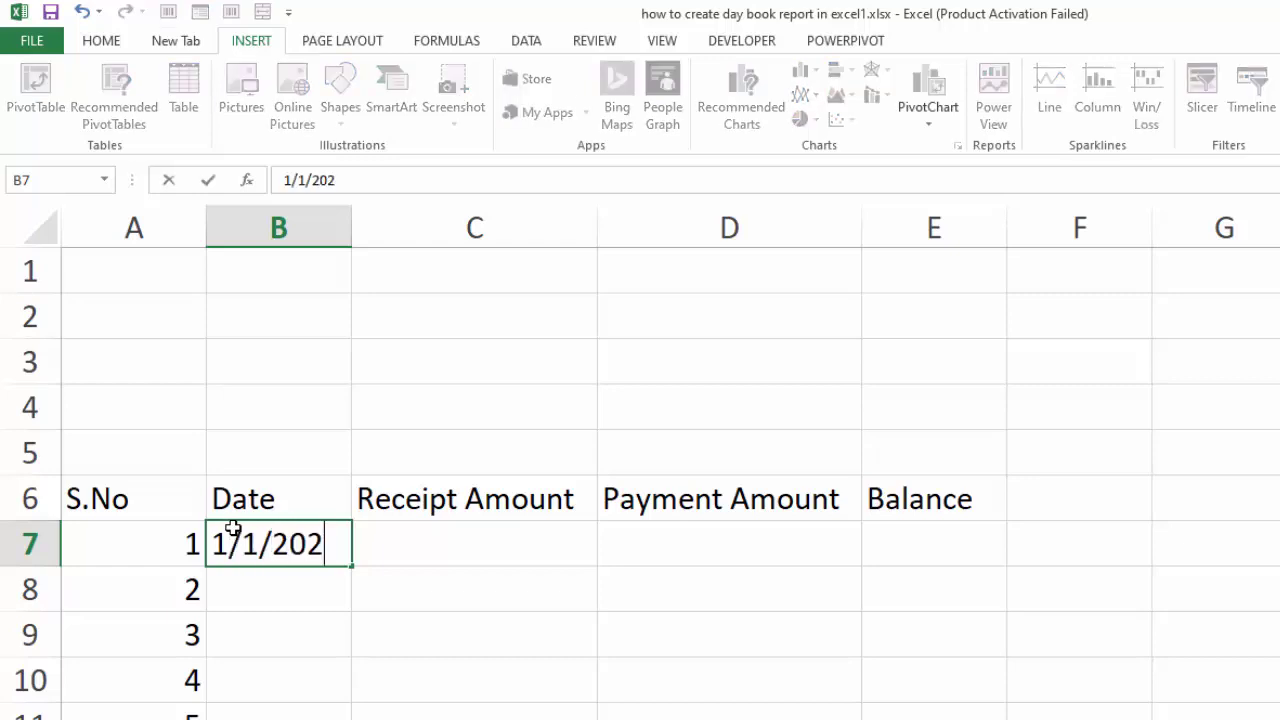
{"action": "type", "text": "1"}
- Fill Day Book dates down from 01/01/2021 in B7 and format them as 01-Jan-21
{"action": "key", "text": "Return"}
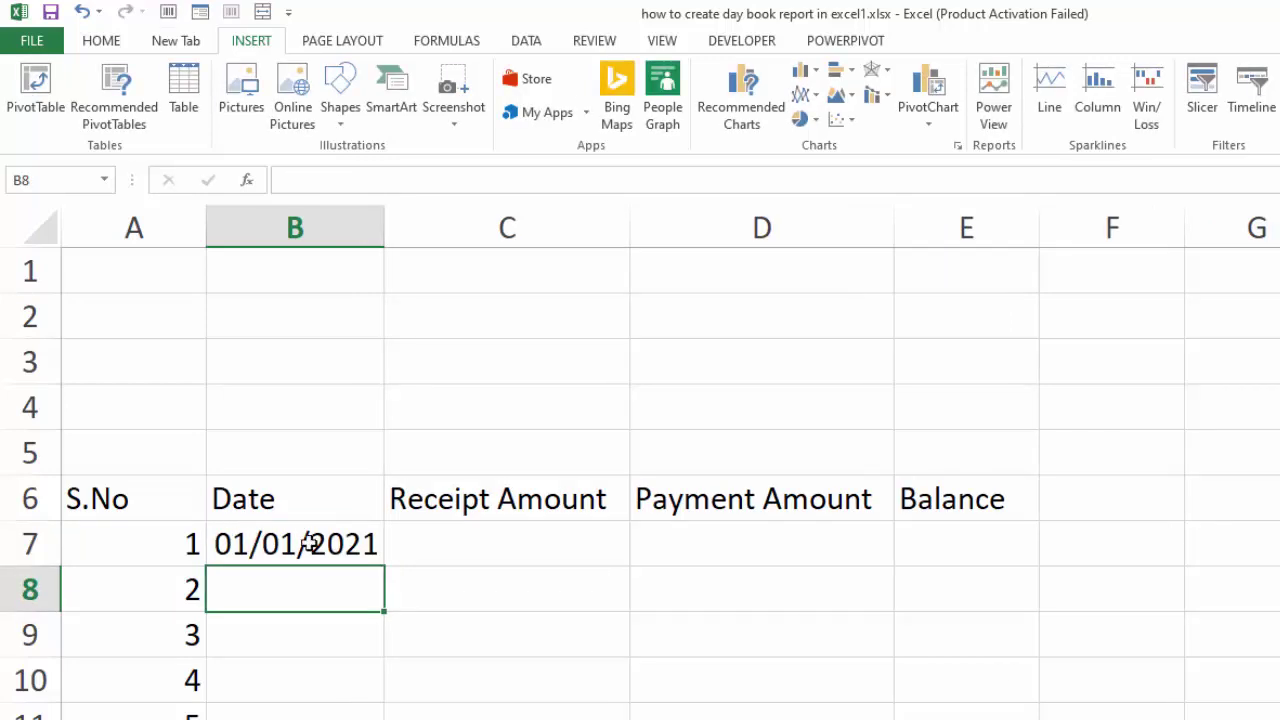
{"action": "left_click", "coordinate": [314, 543]}
{"action": "left_click_drag", "start_coordinate": [385, 566], "coordinate": [390, 718]}
{"action": "scroll", "coordinate": [640, 480], "scroll_direction": "up", "scroll_amount": 20}
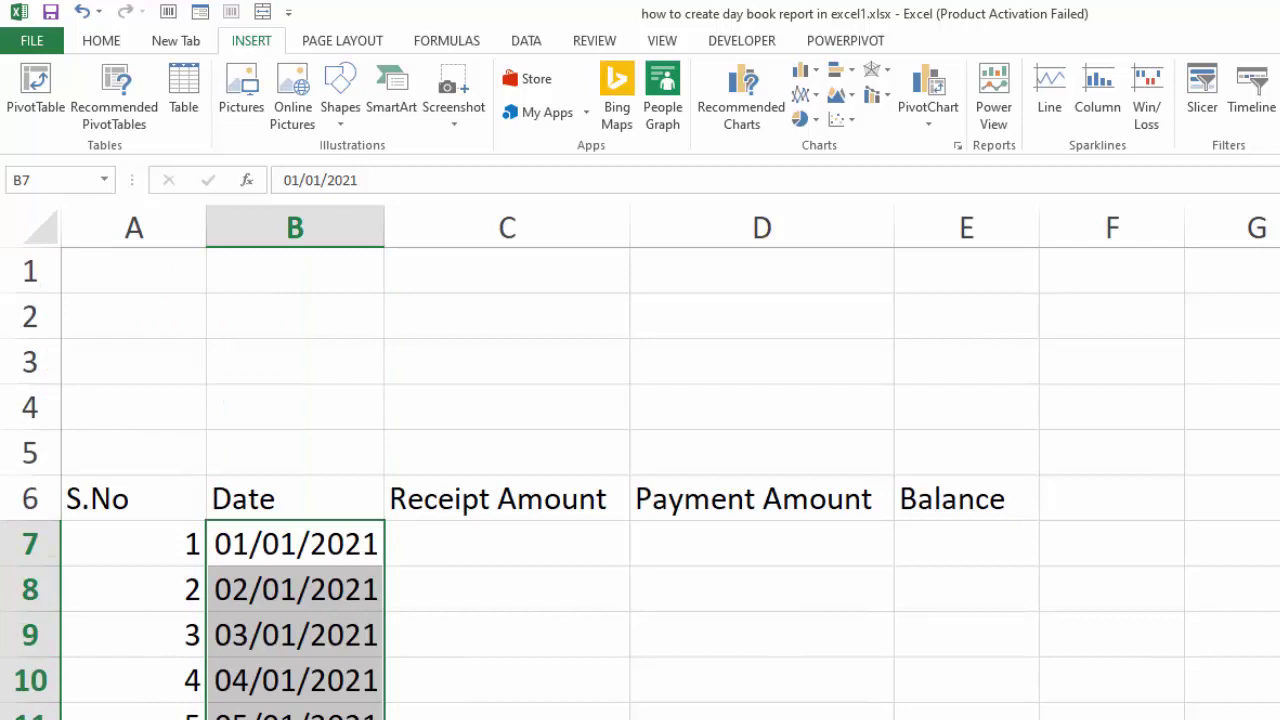
{"action": "key", "text": "ctrl+shift+3"}
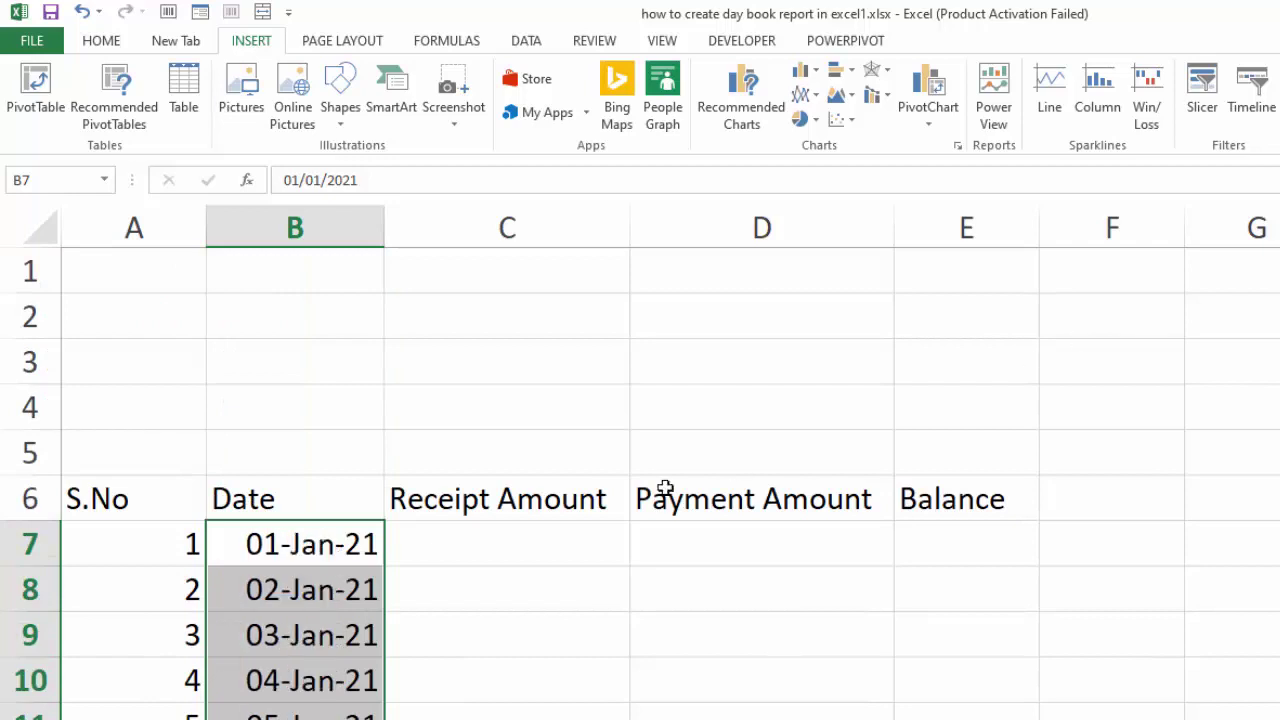
{"action": "left_click", "coordinate": [603, 536]}
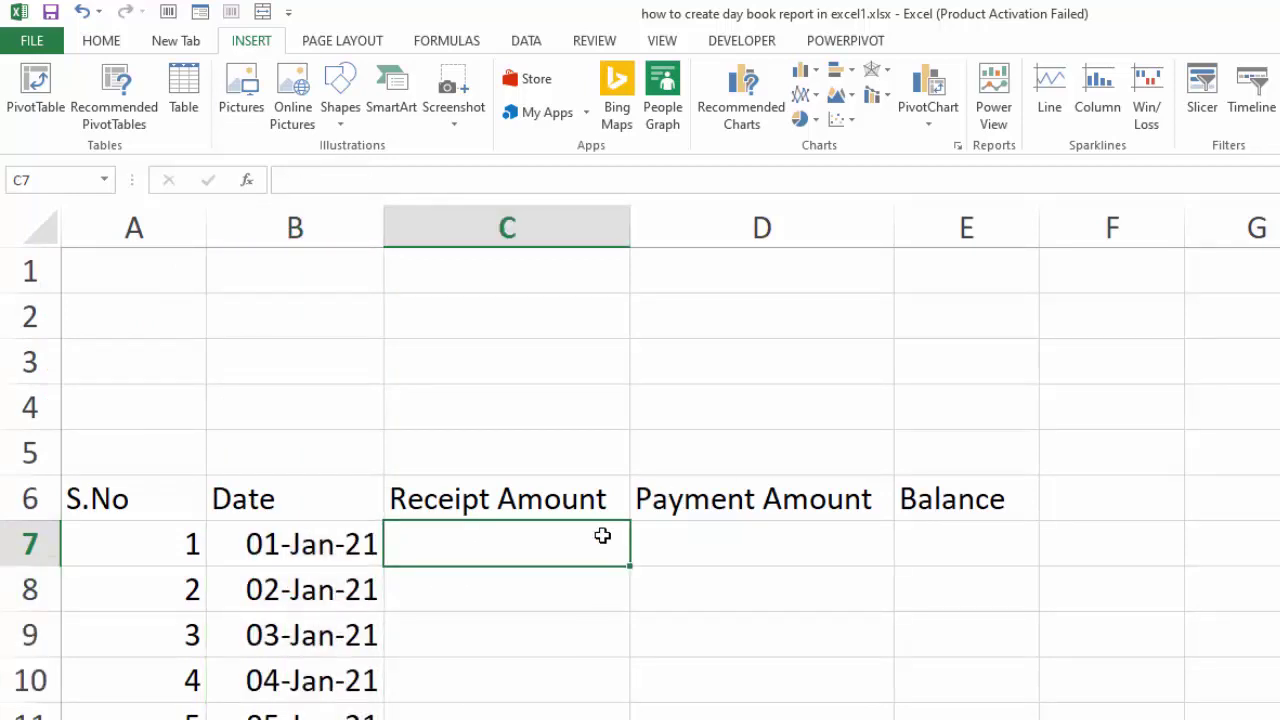
- Start a SUMIF in C7 using Receipt[Date] as the range and B7 as the criteria
{"action": "type", "text": "=SU"}
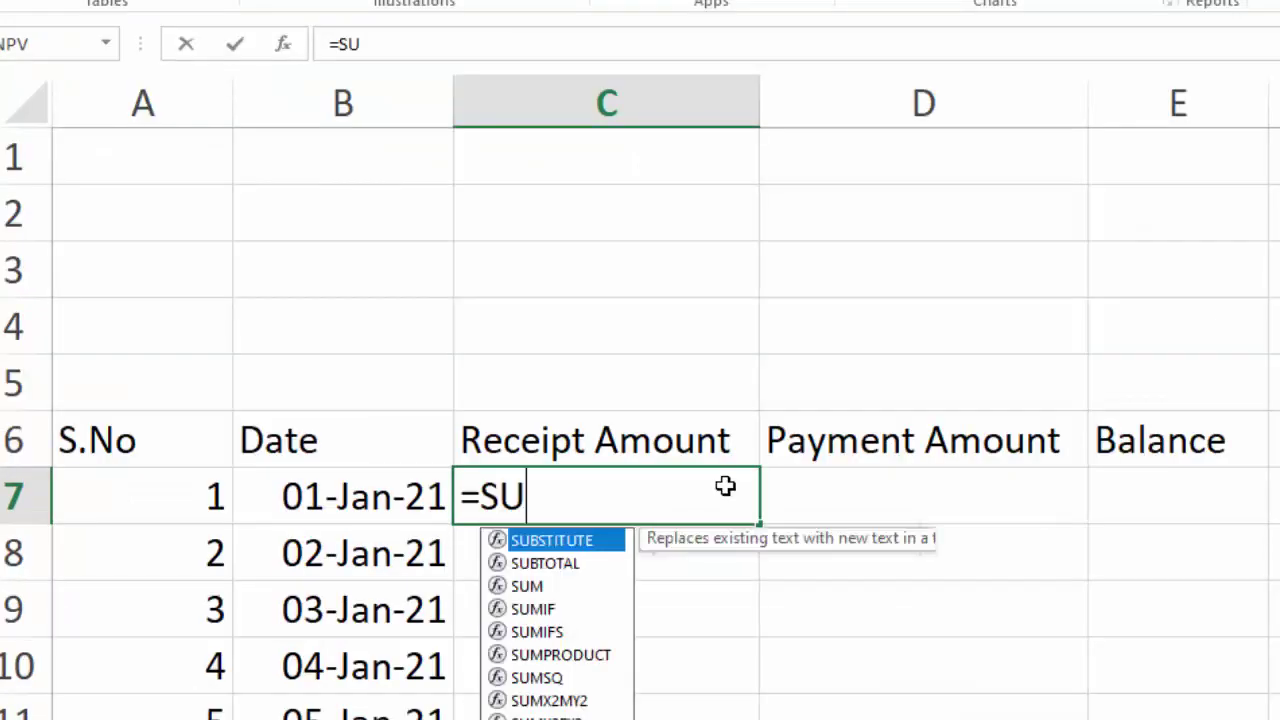
{"action": "type", "text": "MIF("}
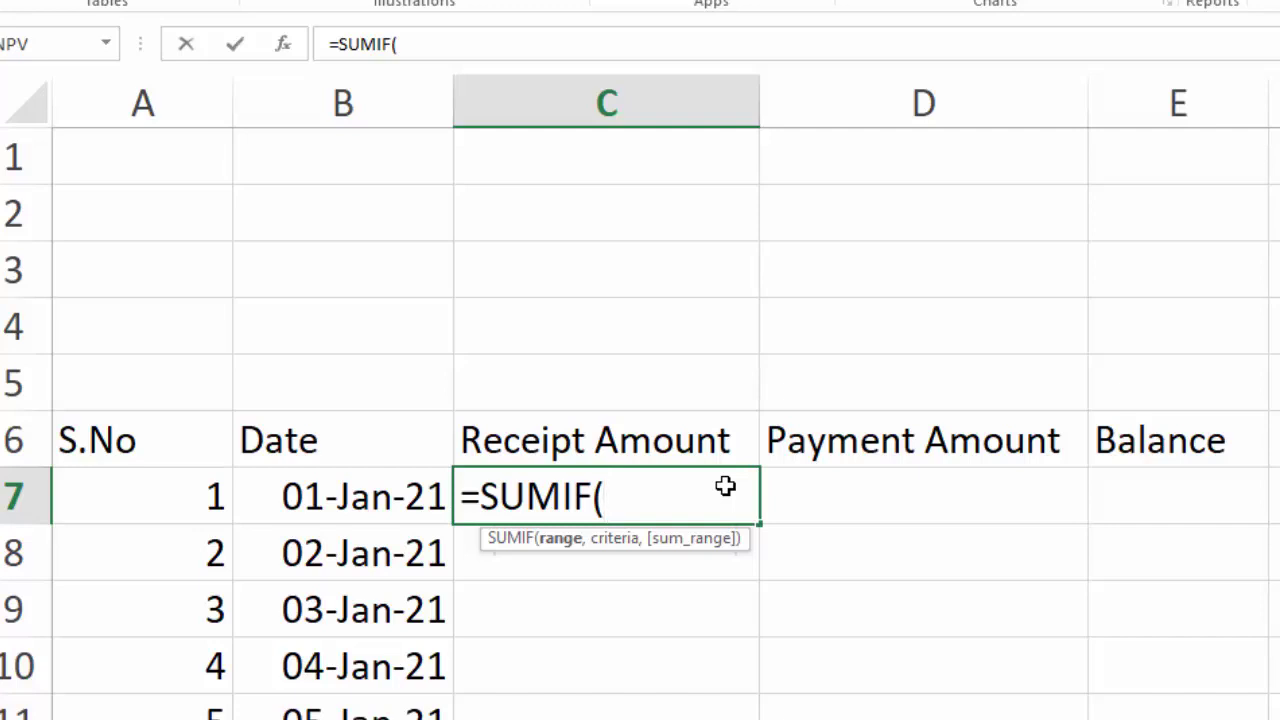
{"action": "type", "text": "RE"}
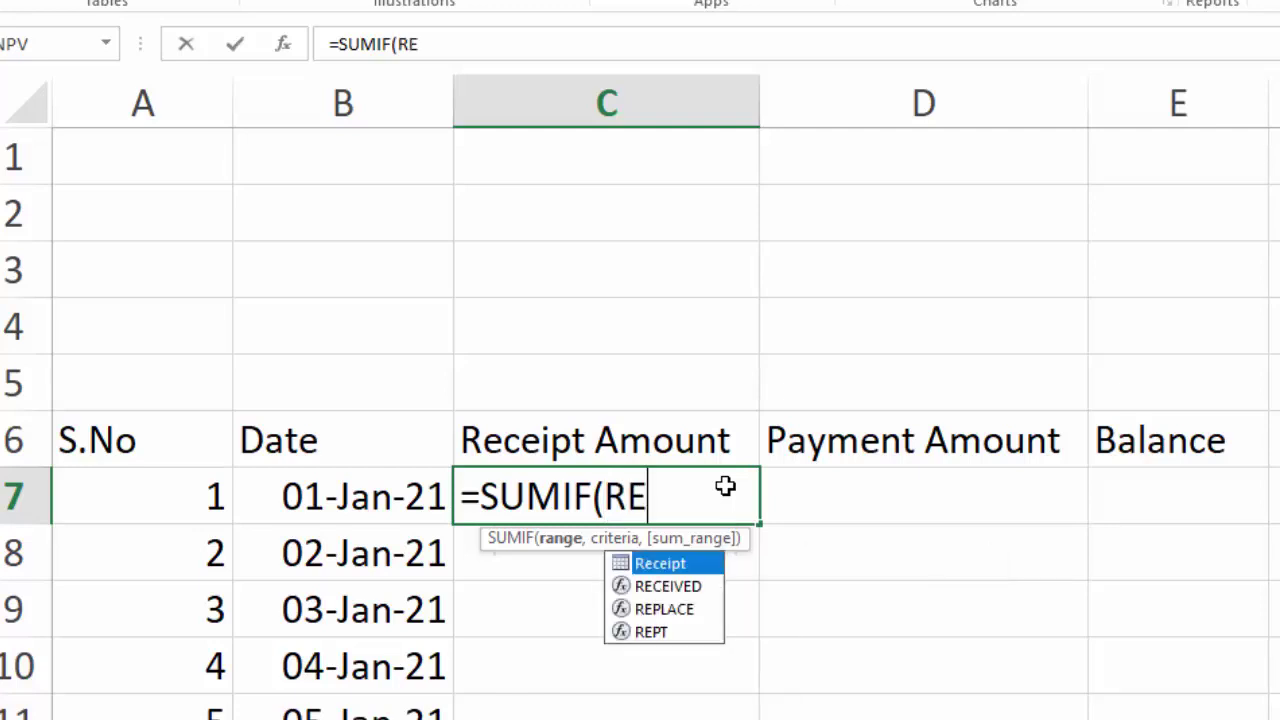
{"action": "type", "text": "CE"}
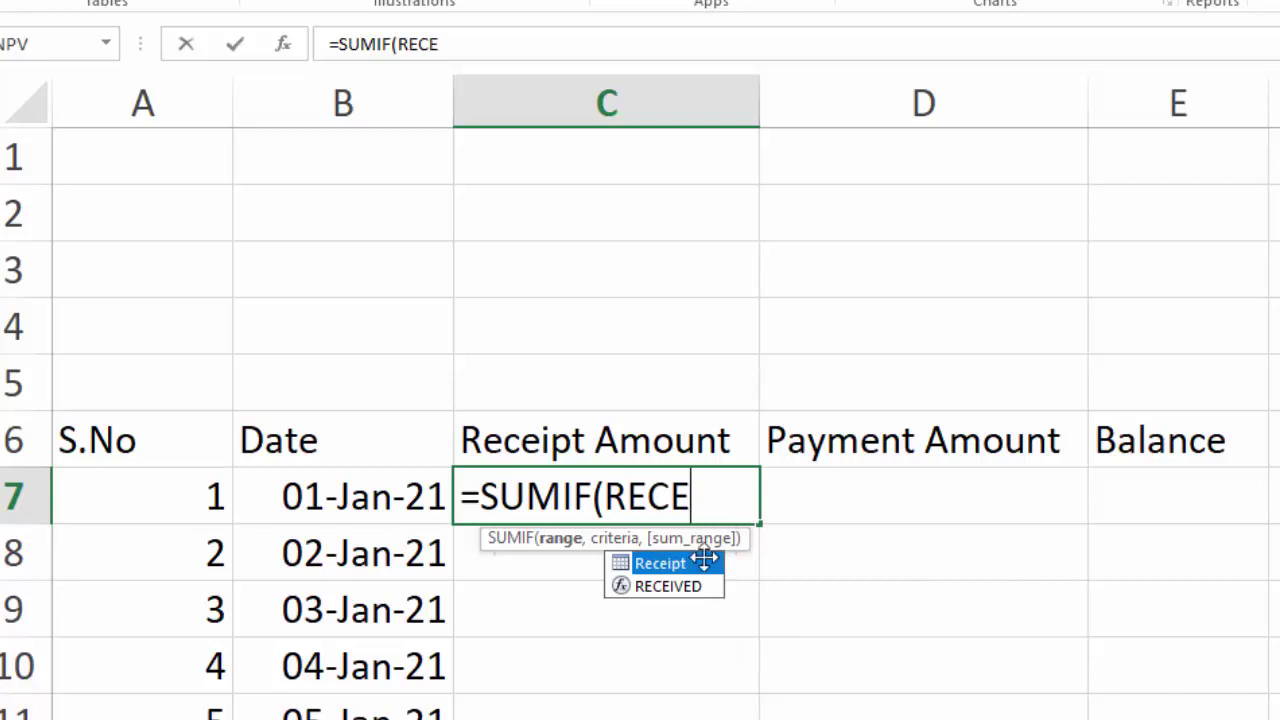
{"action": "double_click", "coordinate": [650, 566]}
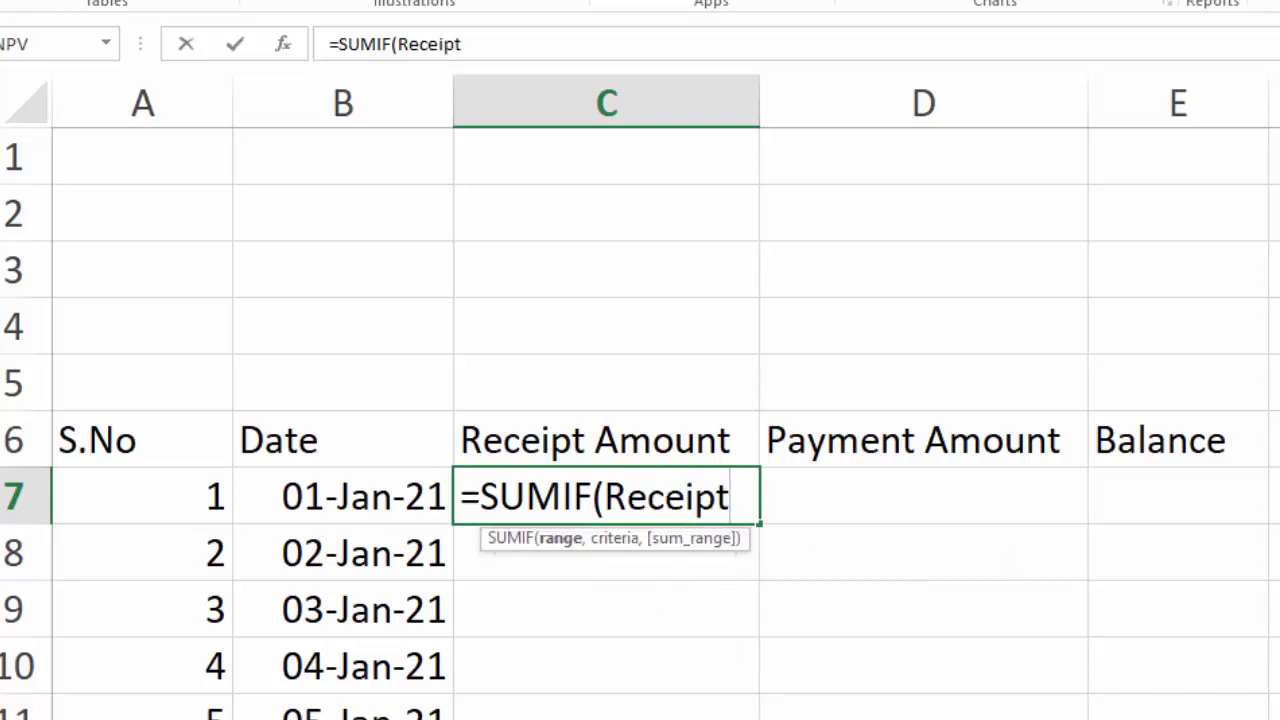
{"action": "type", "text": "["}
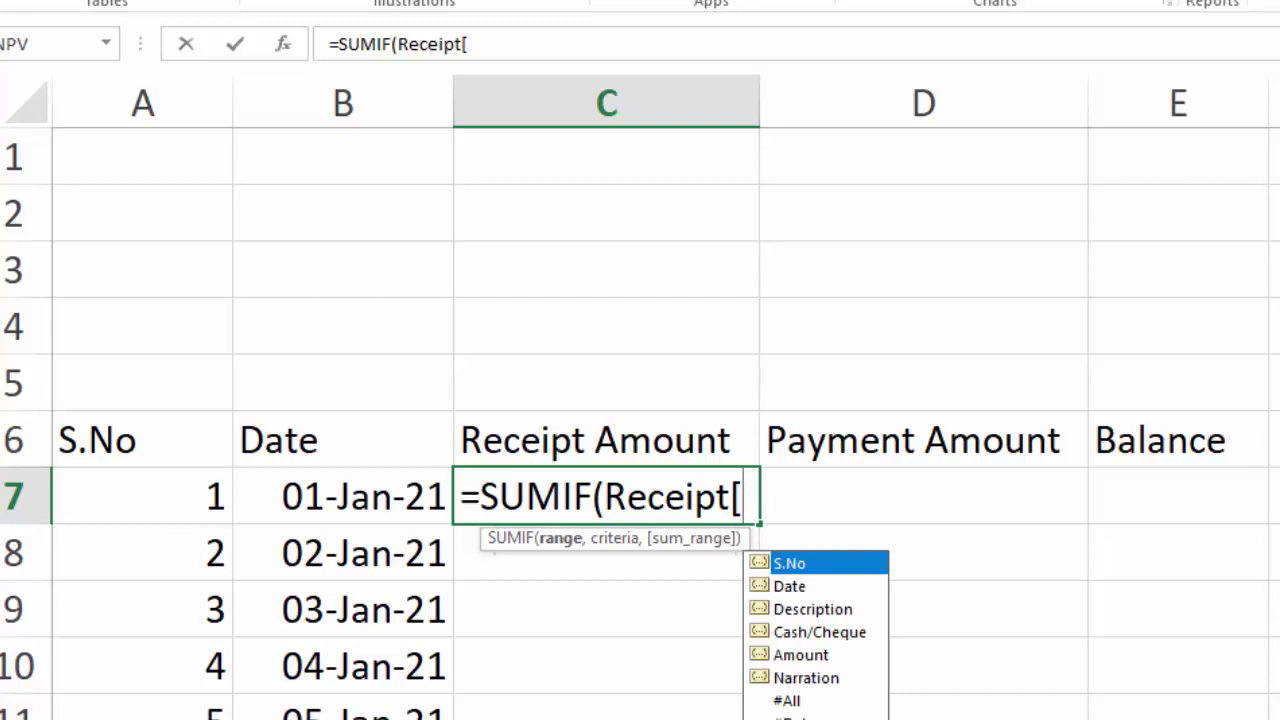
{"action": "double_click", "coordinate": [797, 585]}
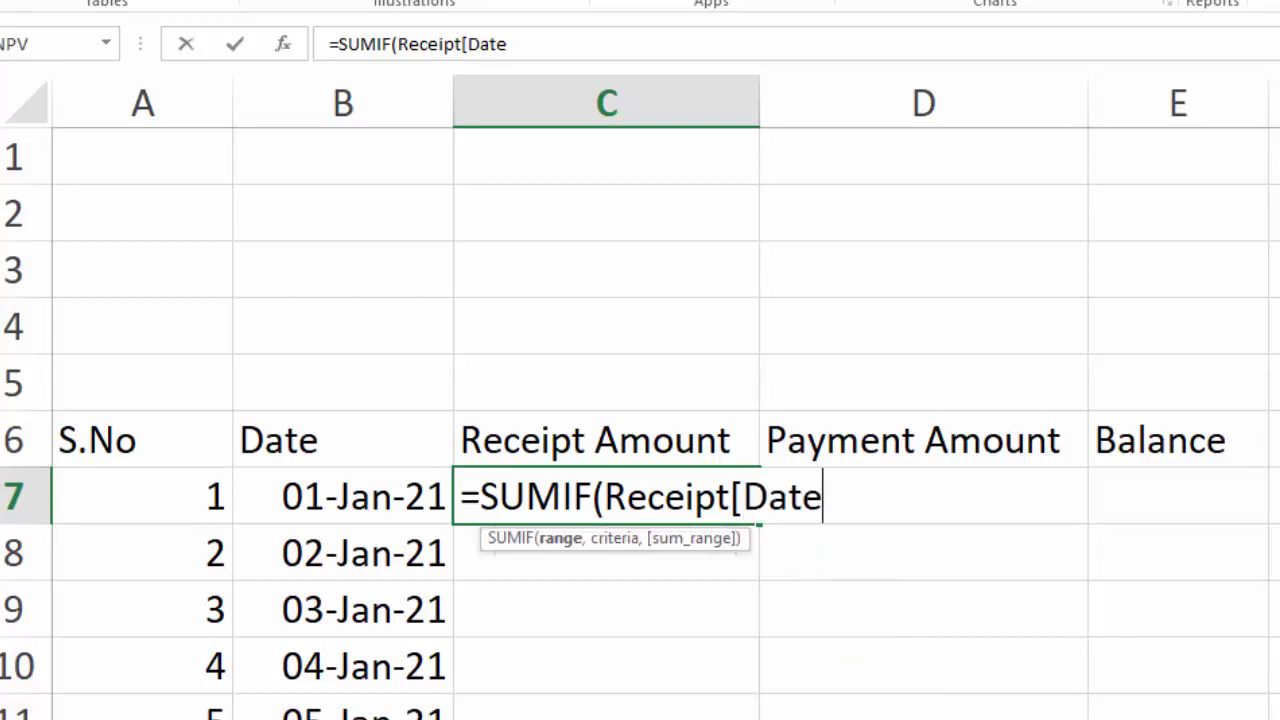
{"action": "type", "text": "],"}
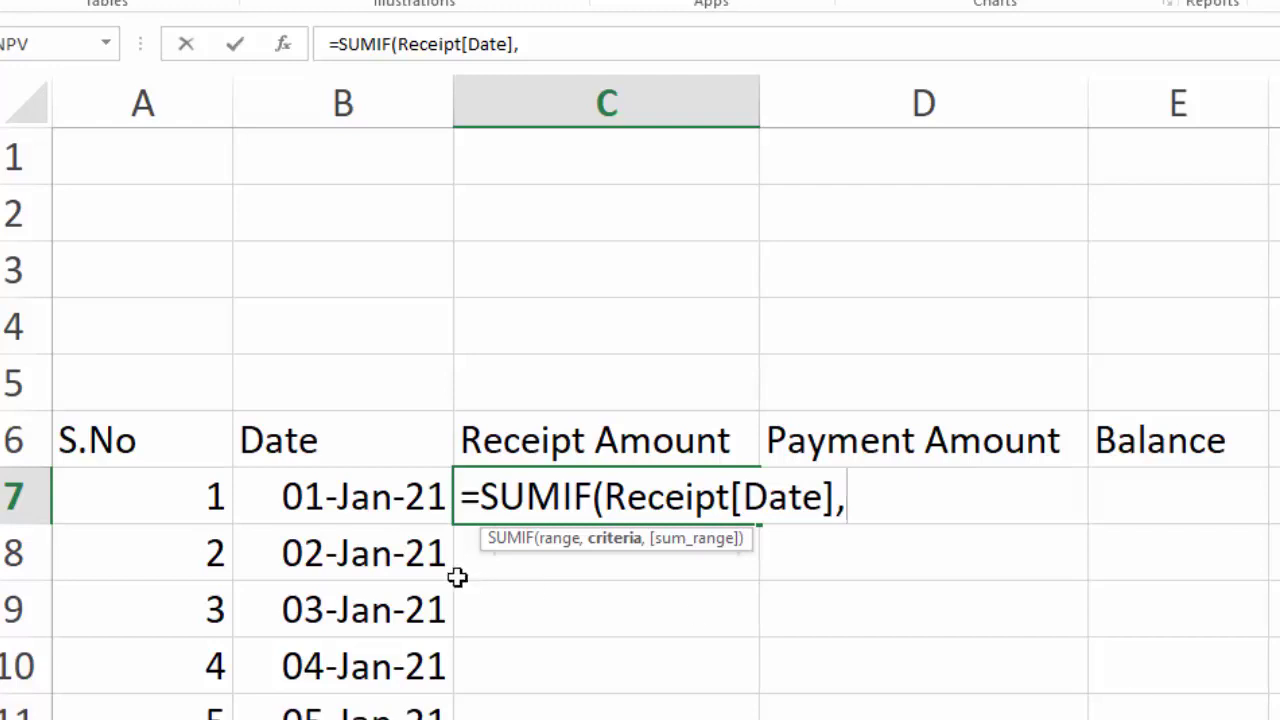
{"action": "left_click", "coordinate": [371, 496]}
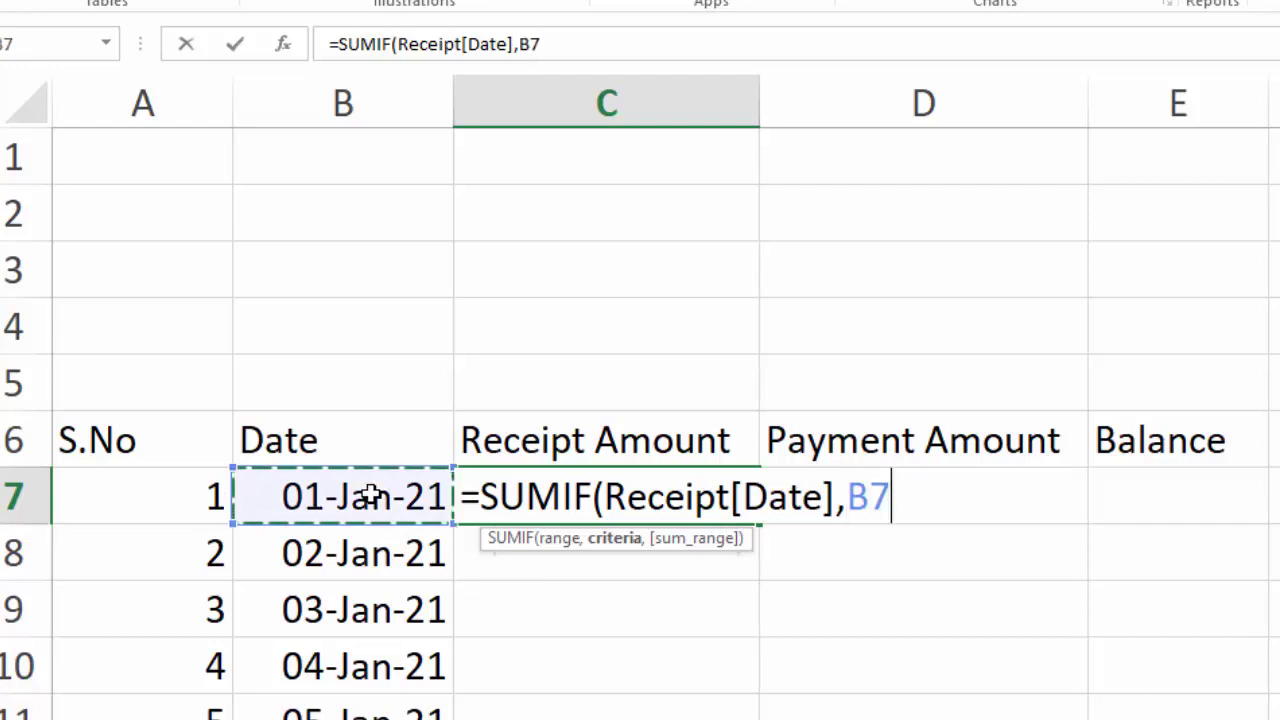
{"action": "type", "text": ","}
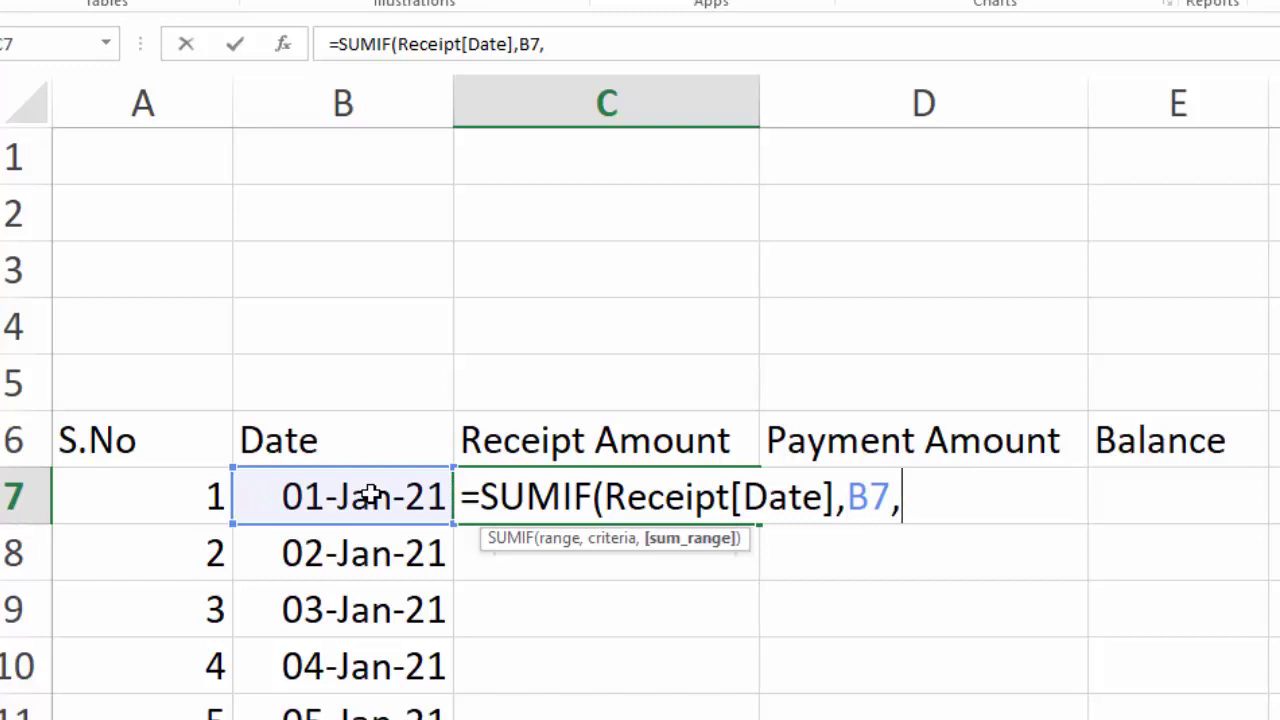
- Complete the formula with Receipt[Amount] as the sum range, giving 21000
{"action": "left_click", "coordinate": [371, 496]}
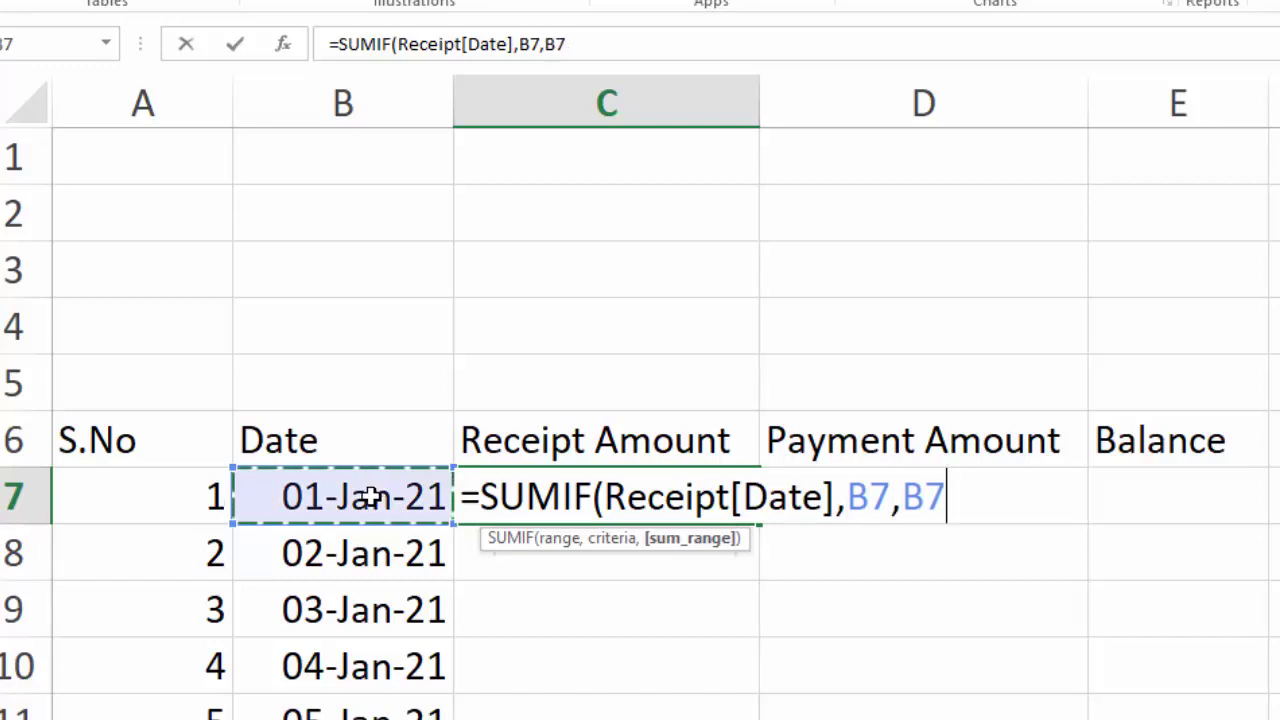
{"action": "key", "text": "BackSpace"}
{"action": "key", "text": "BackSpace"}
{"action": "type", "text": "RECE"}
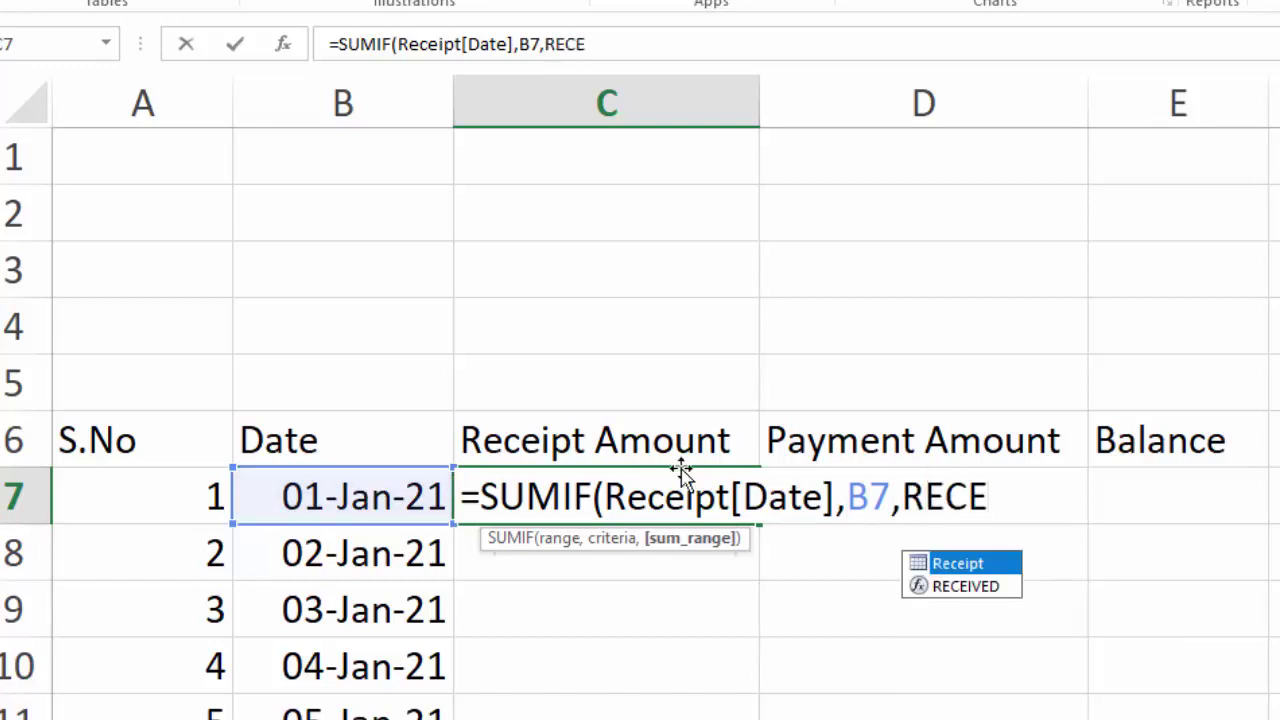
{"action": "double_click", "coordinate": [956, 564]}
{"action": "type", "text": "["}
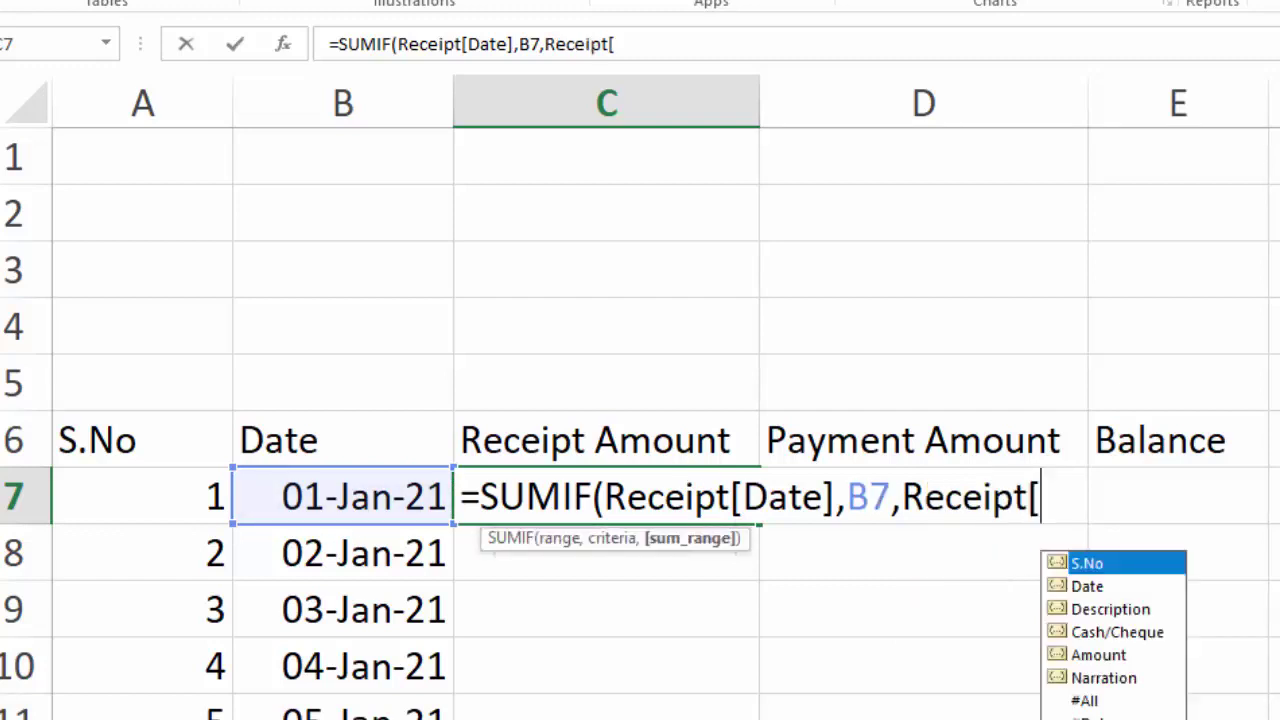
{"action": "double_click", "coordinate": [1105, 658]}
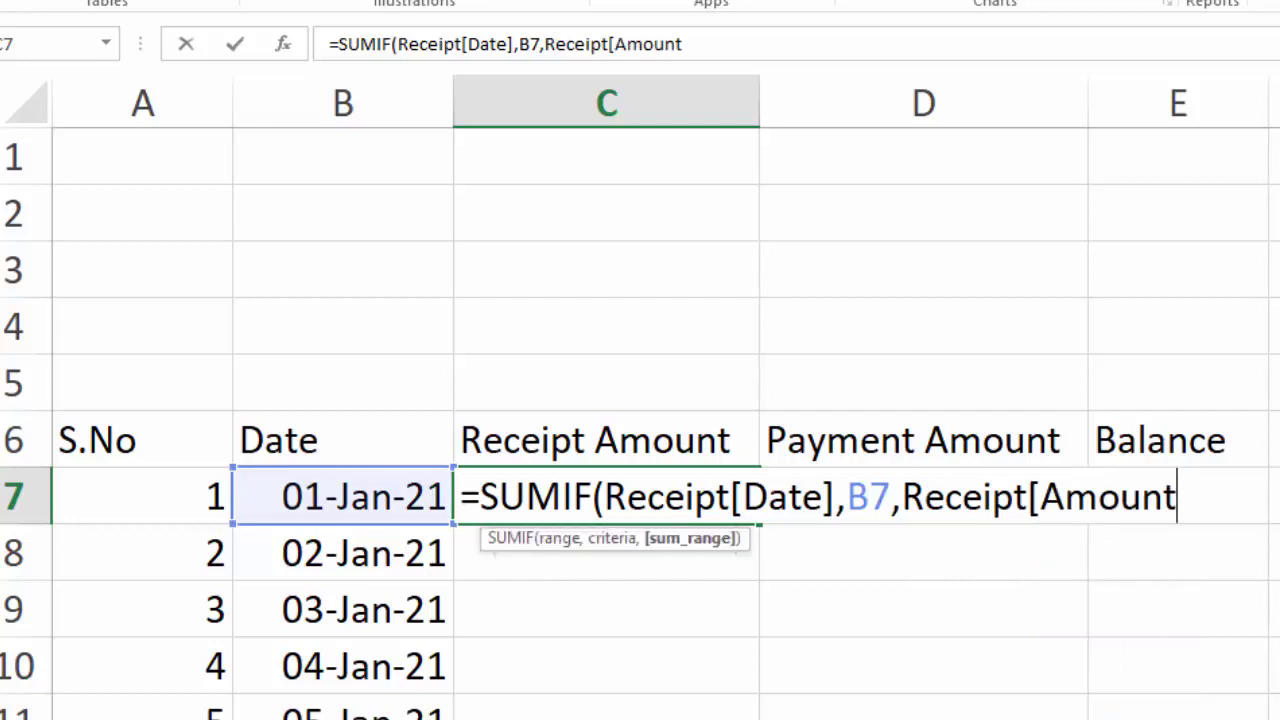
{"action": "type", "text": "]"}
{"action": "type", "text": ")"}
{"action": "key", "text": "Return"}
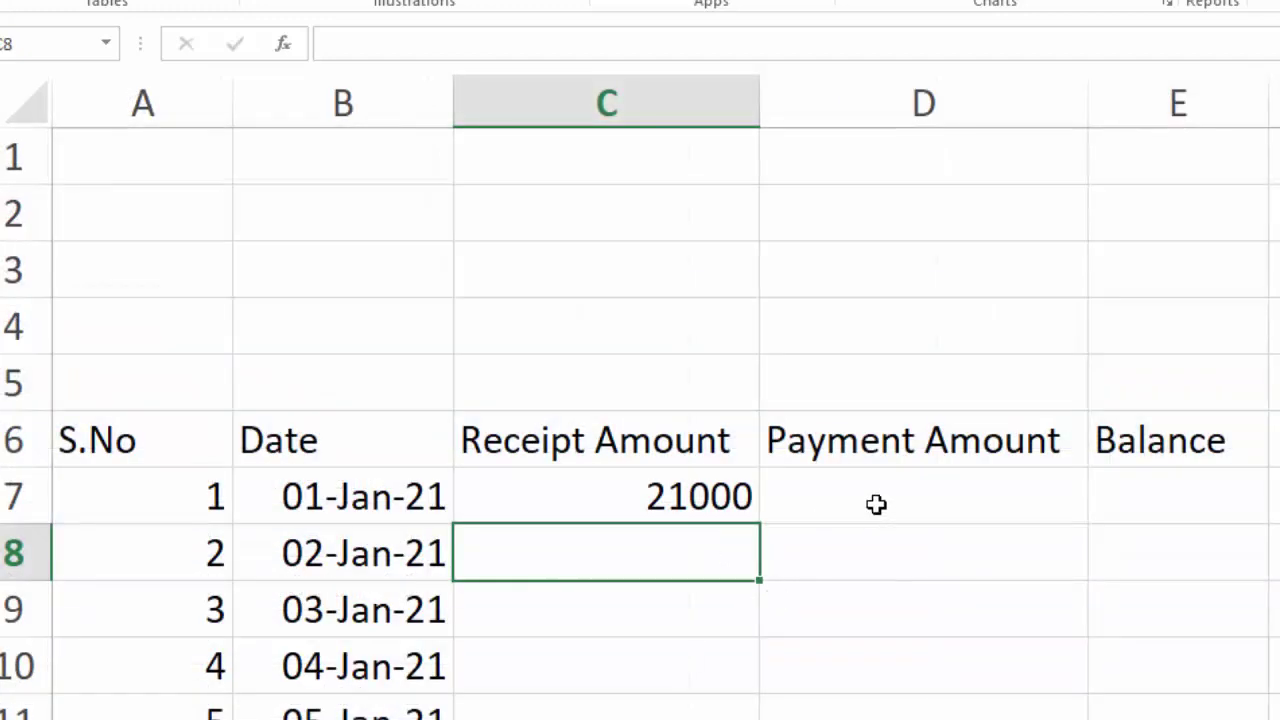
- Enter =SUMIF(Payments[Date],Payments[Amount]) in D7 using the table autocomplete
{"action": "left_click", "coordinate": [932, 488]}
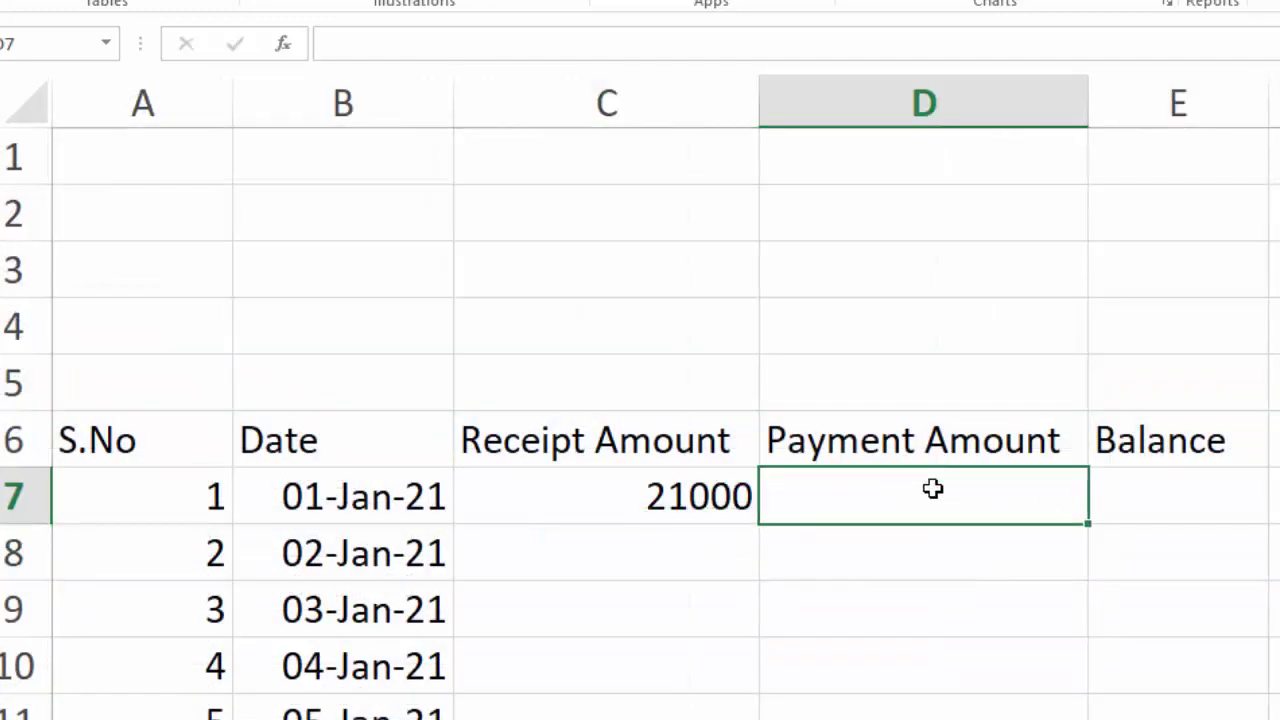
{"action": "type", "text": "=SUM"}
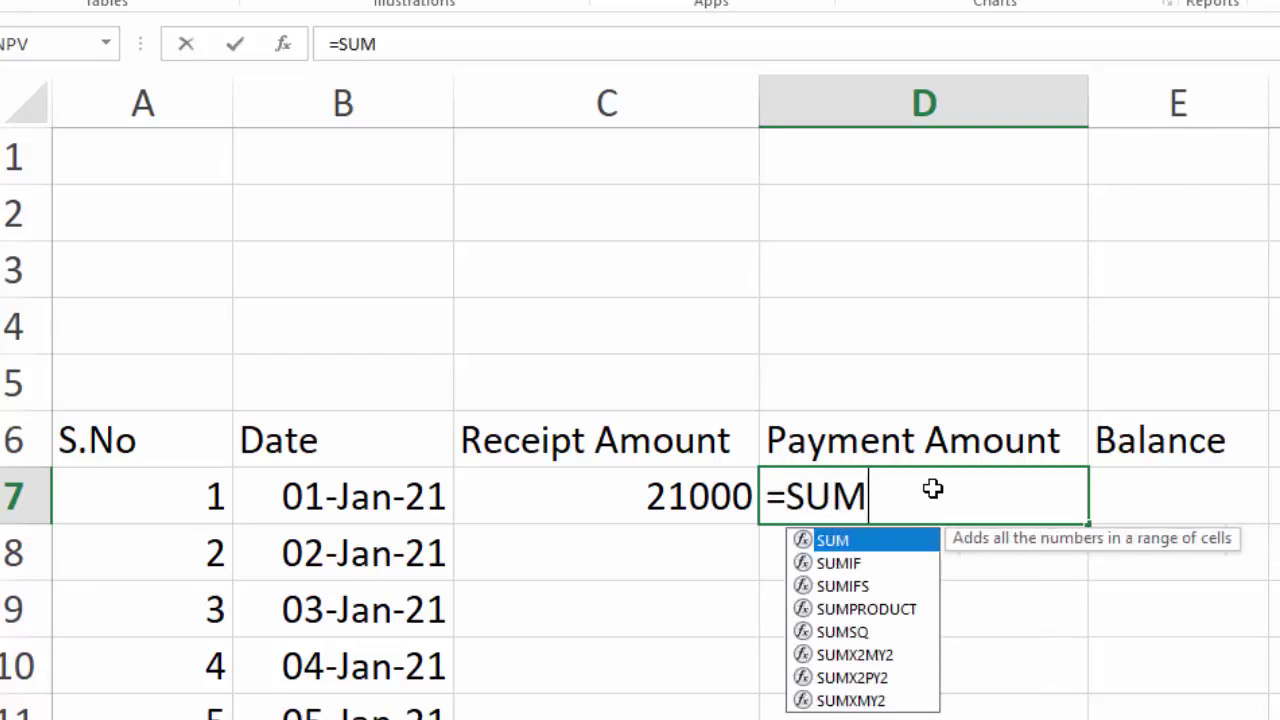
{"action": "type", "text": "IF("}
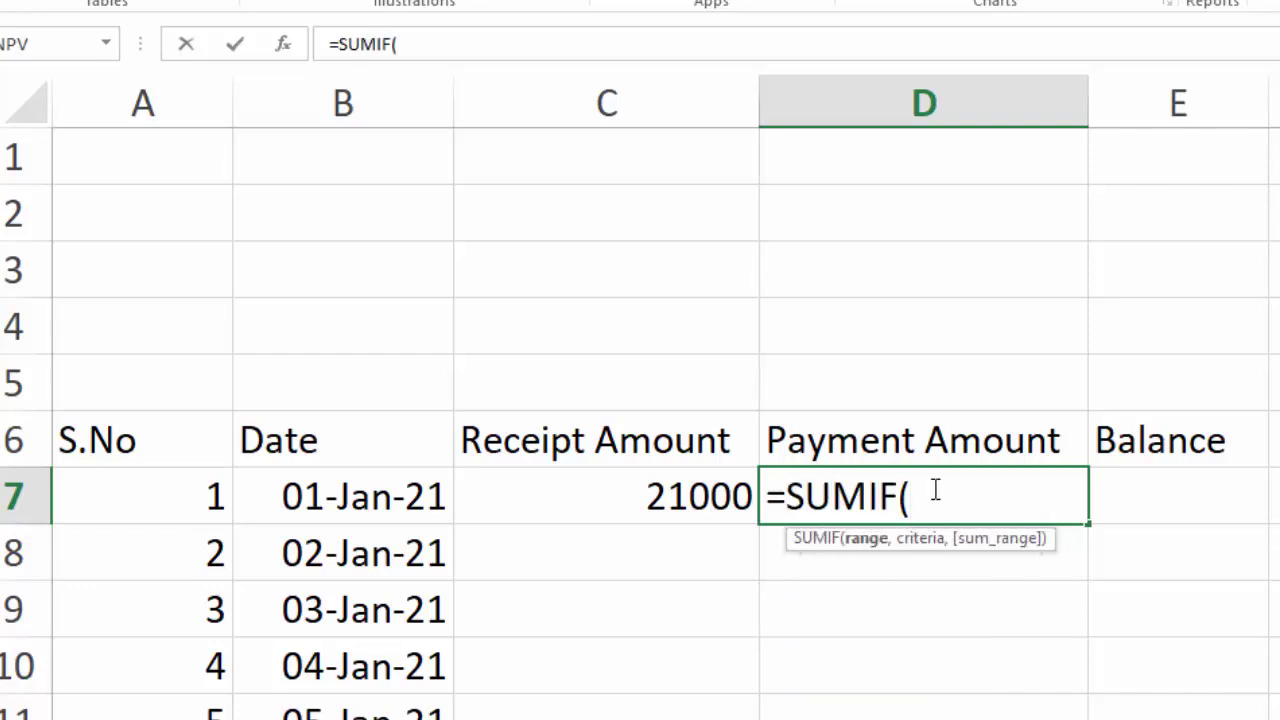
{"action": "type", "text": "P"}
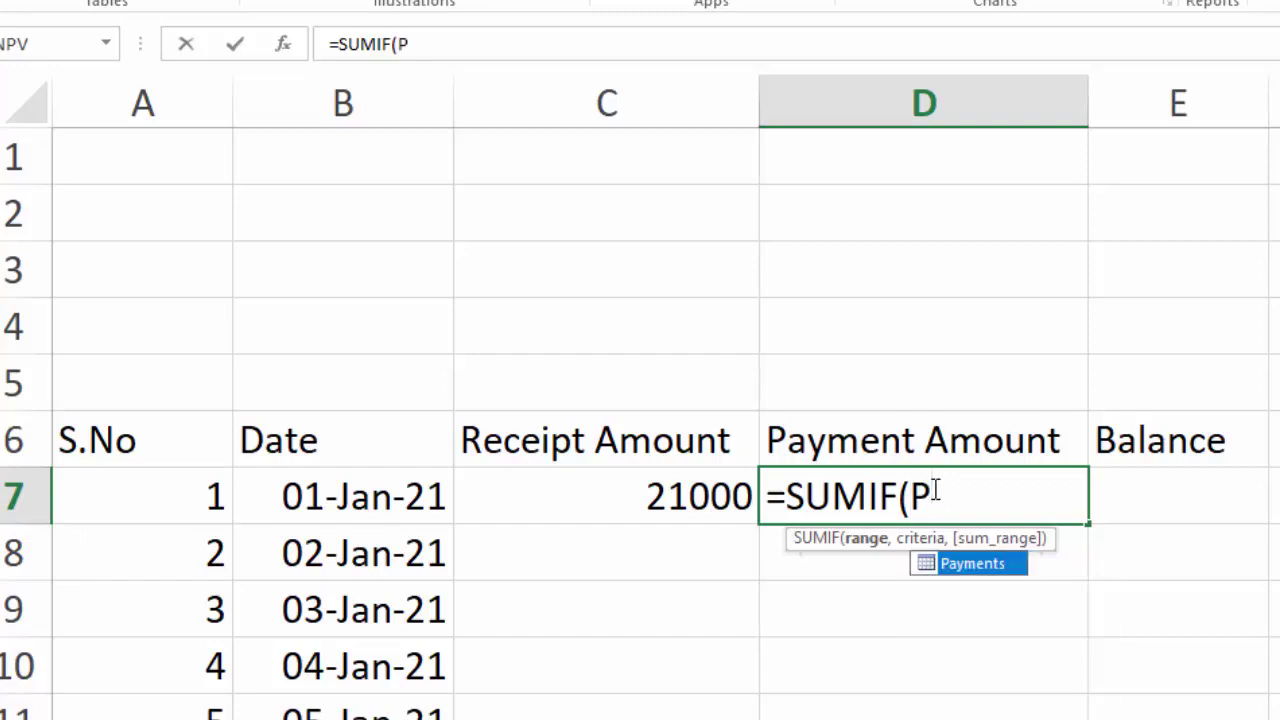
{"action": "type", "text": "A"}
{"action": "double_click", "coordinate": [976, 566]}
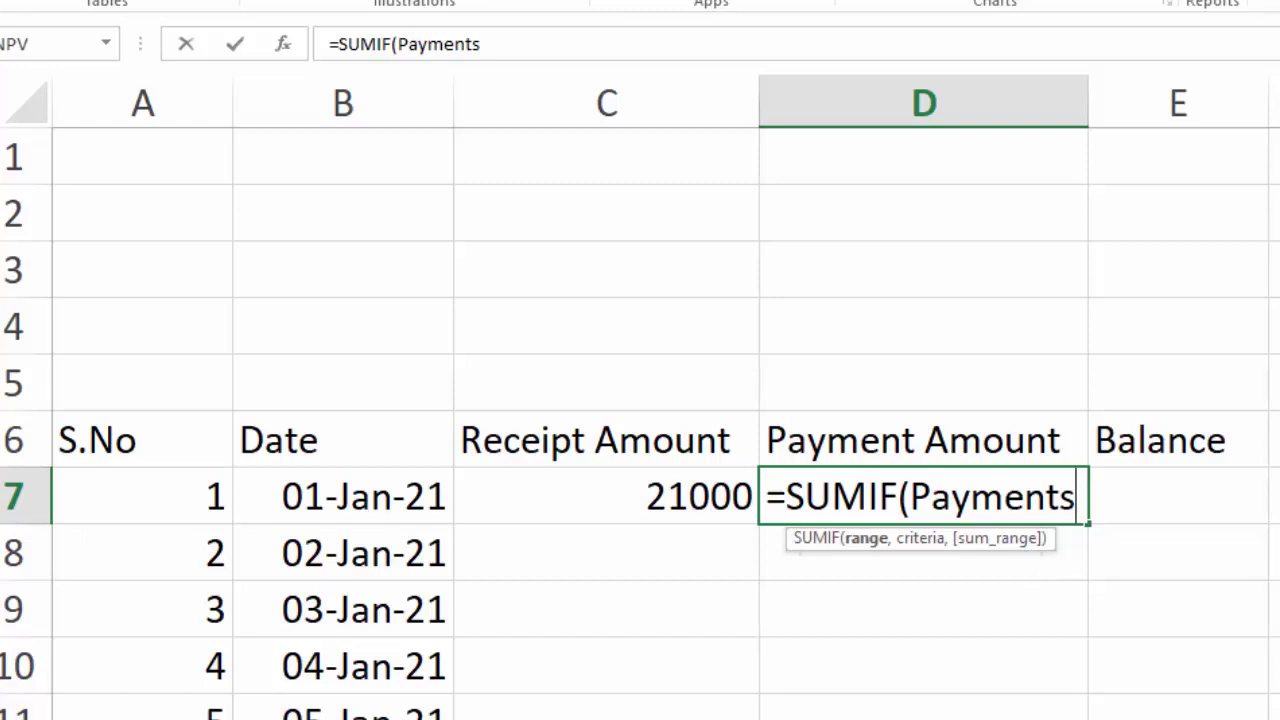
{"action": "type", "text": "["}
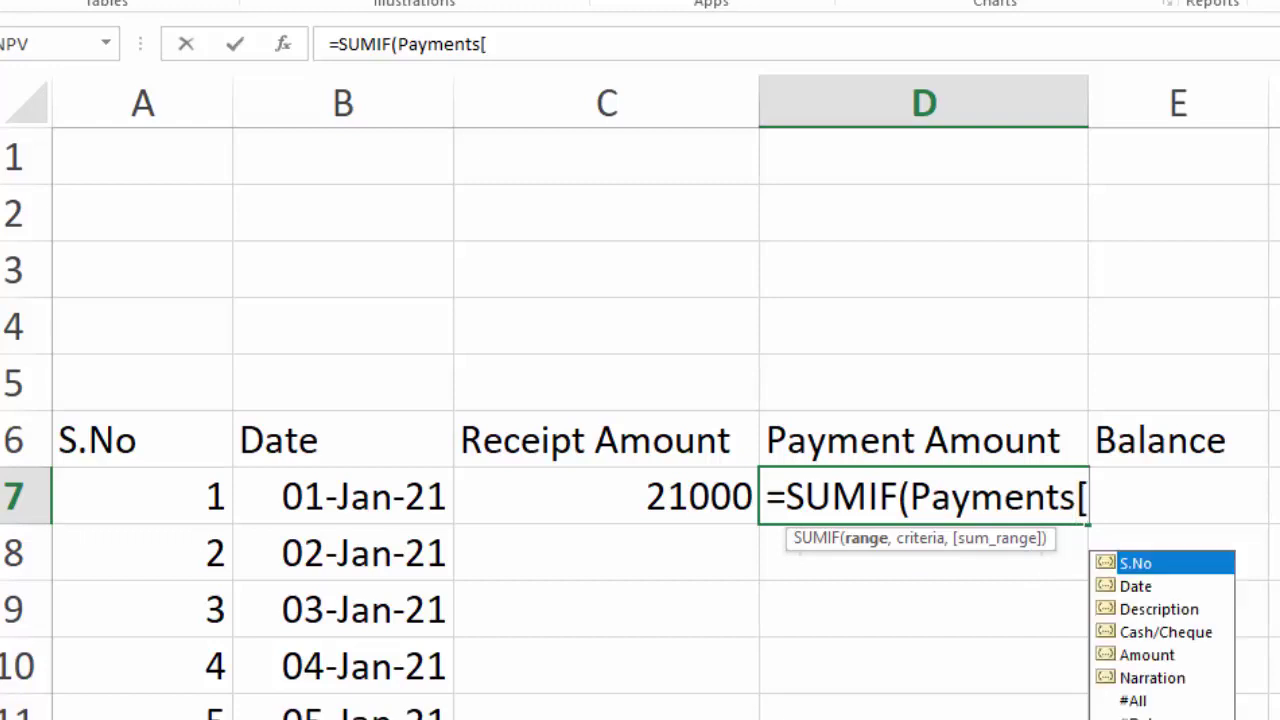
{"action": "left_click", "coordinate": [1137, 587]}
{"action": "double_click", "coordinate": [1137, 587]}
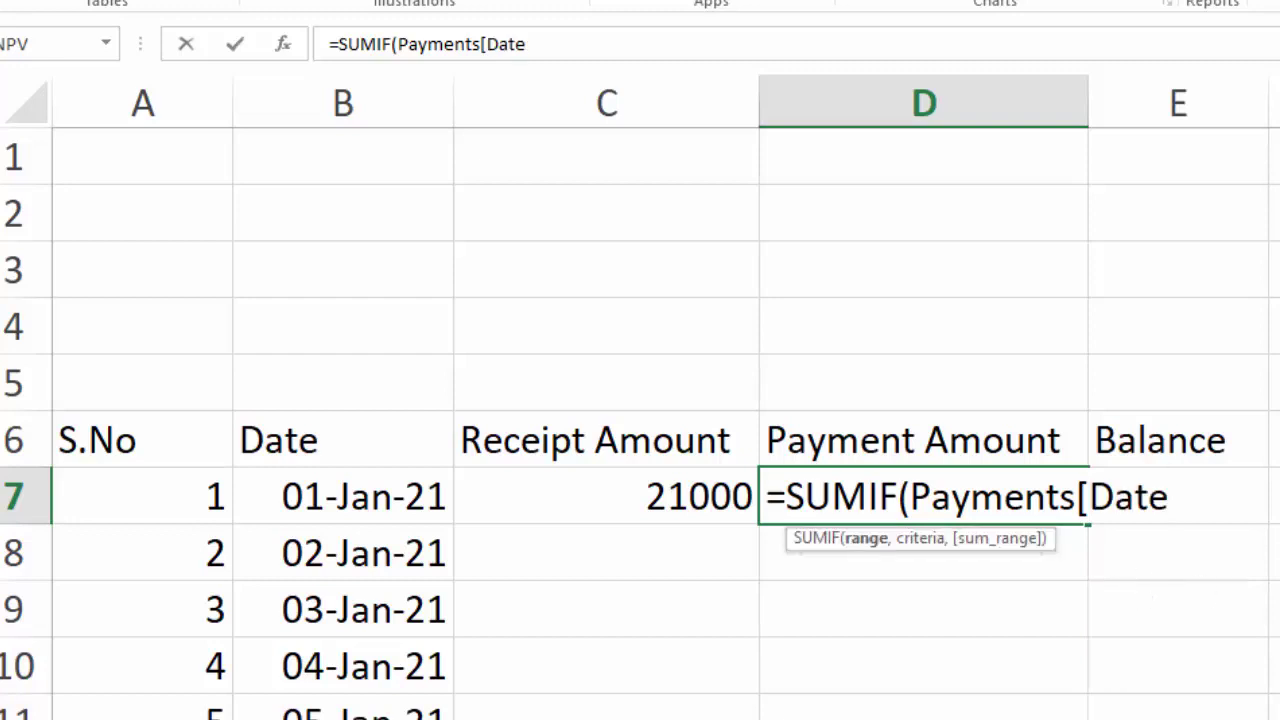
{"action": "type", "text": "]"}
{"action": "type", "text": ",PA"}
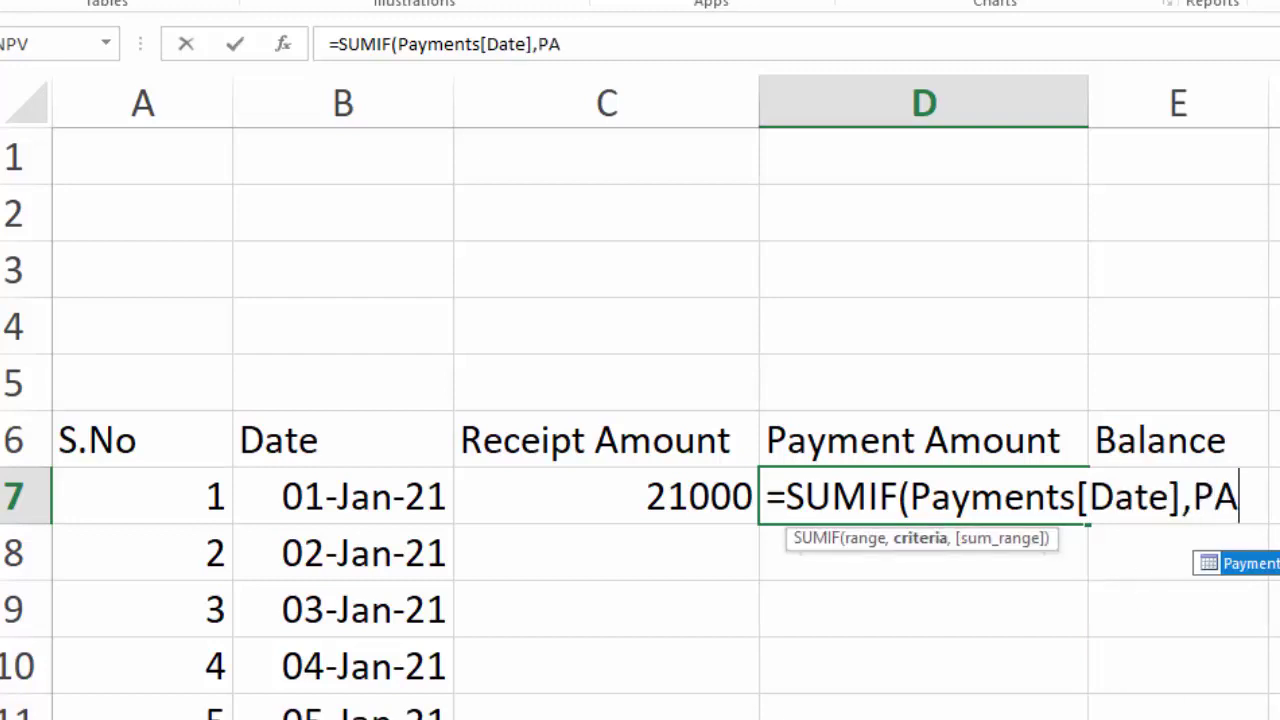
{"action": "double_click", "coordinate": [1241, 570]}
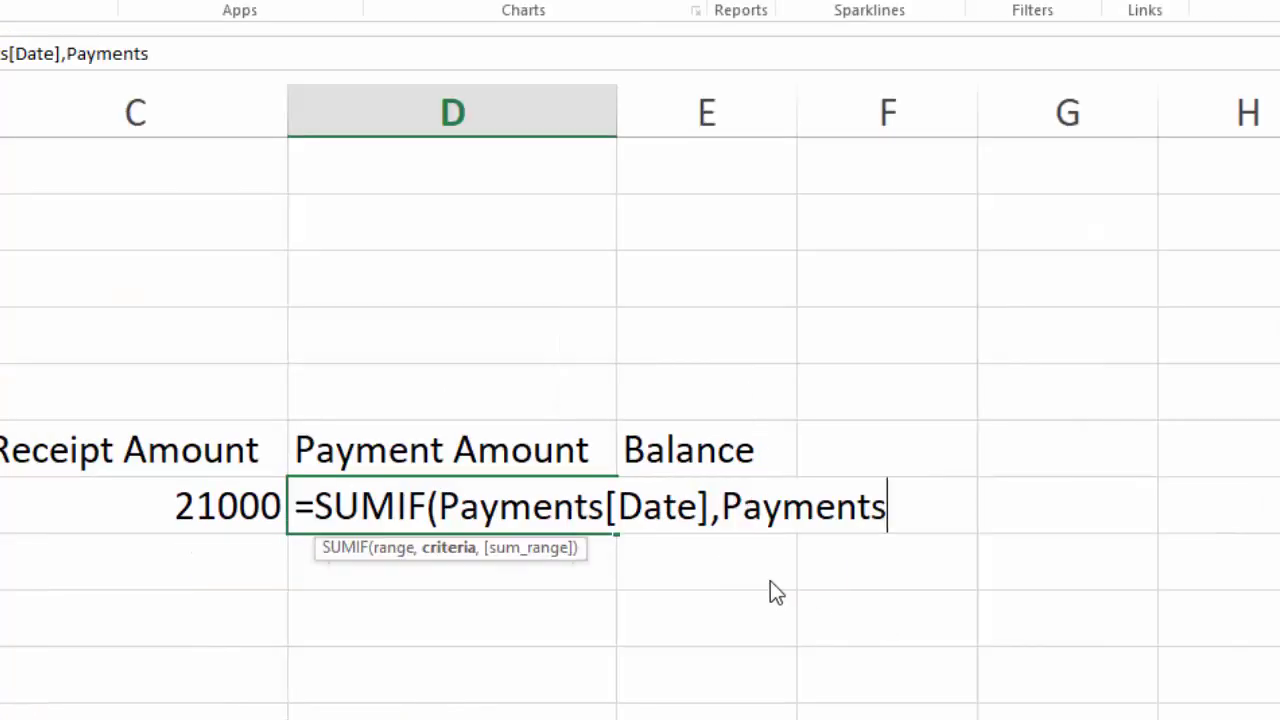
{"action": "type", "text": "["}
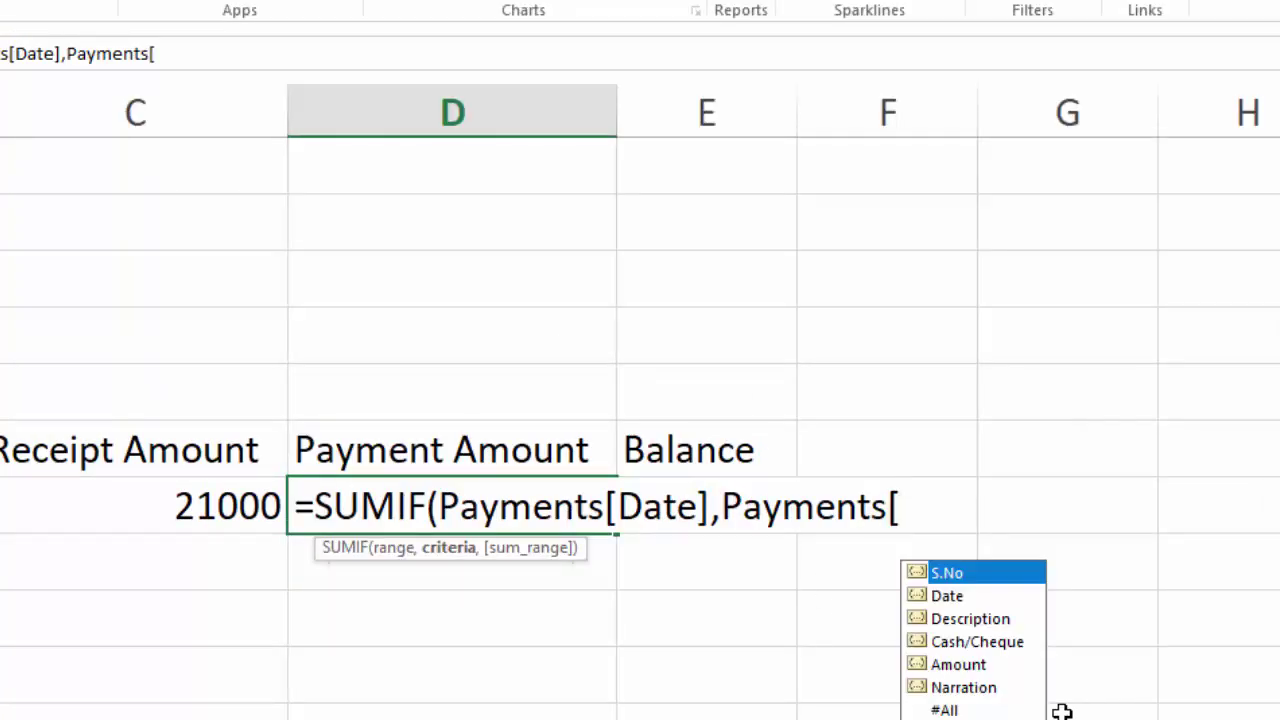
{"action": "left_click", "coordinate": [975, 665]}
{"action": "double_click", "coordinate": [975, 665]}
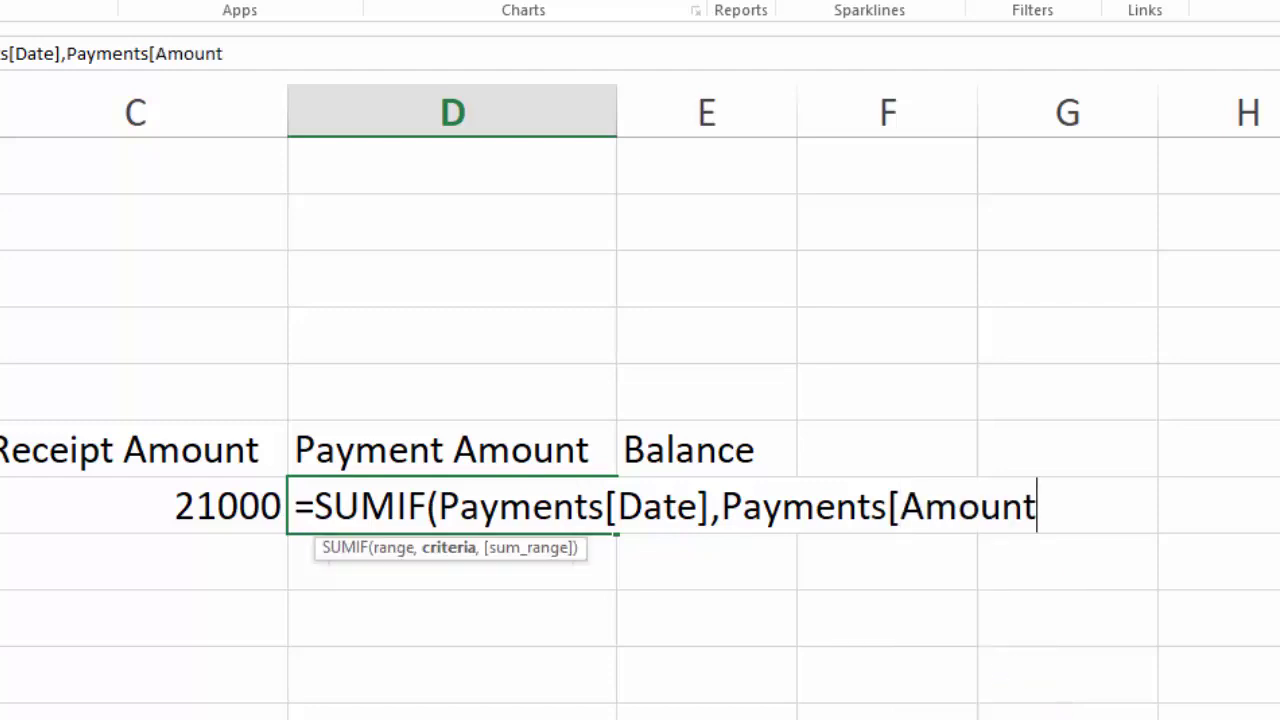
{"action": "type", "text": "]"}
{"action": "type", "text": ")"}
{"action": "key", "text": "Return"}
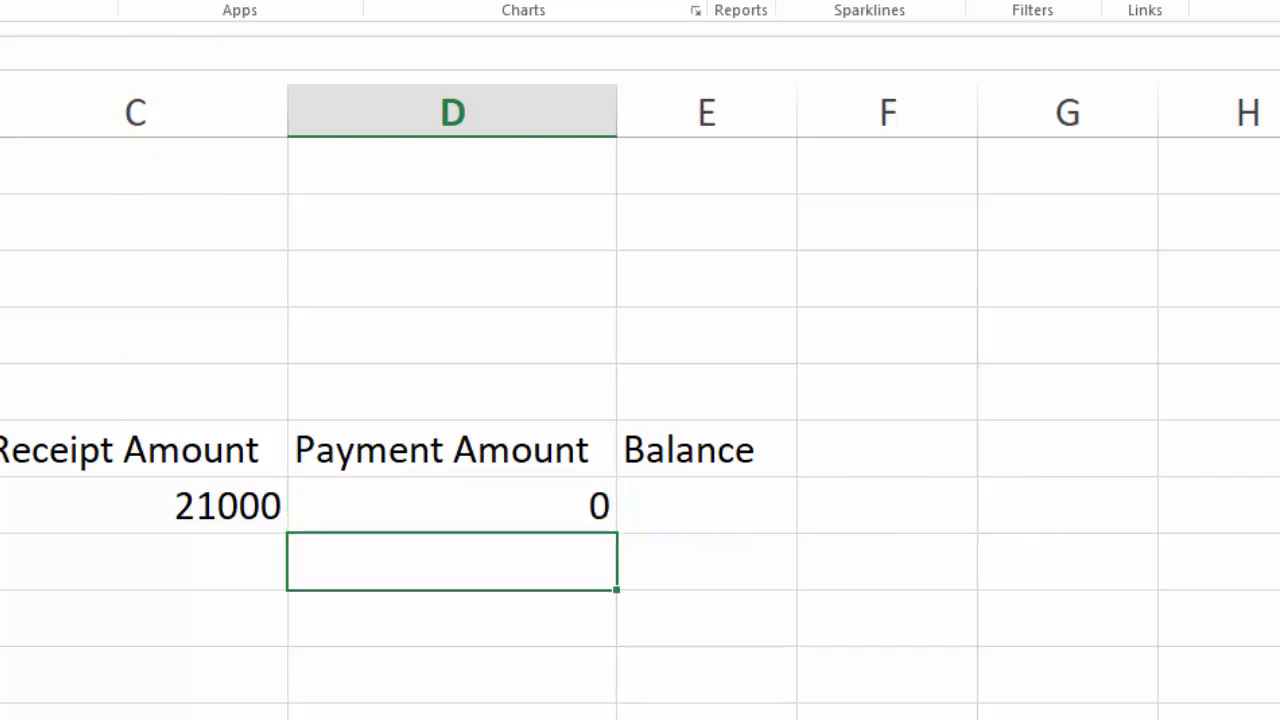
- Fix D7's formula by inserting B7 as the criteria argument, showing 24000
{"action": "left_click", "coordinate": [528, 510]}
{"action": "double_click", "coordinate": [718, 487]}
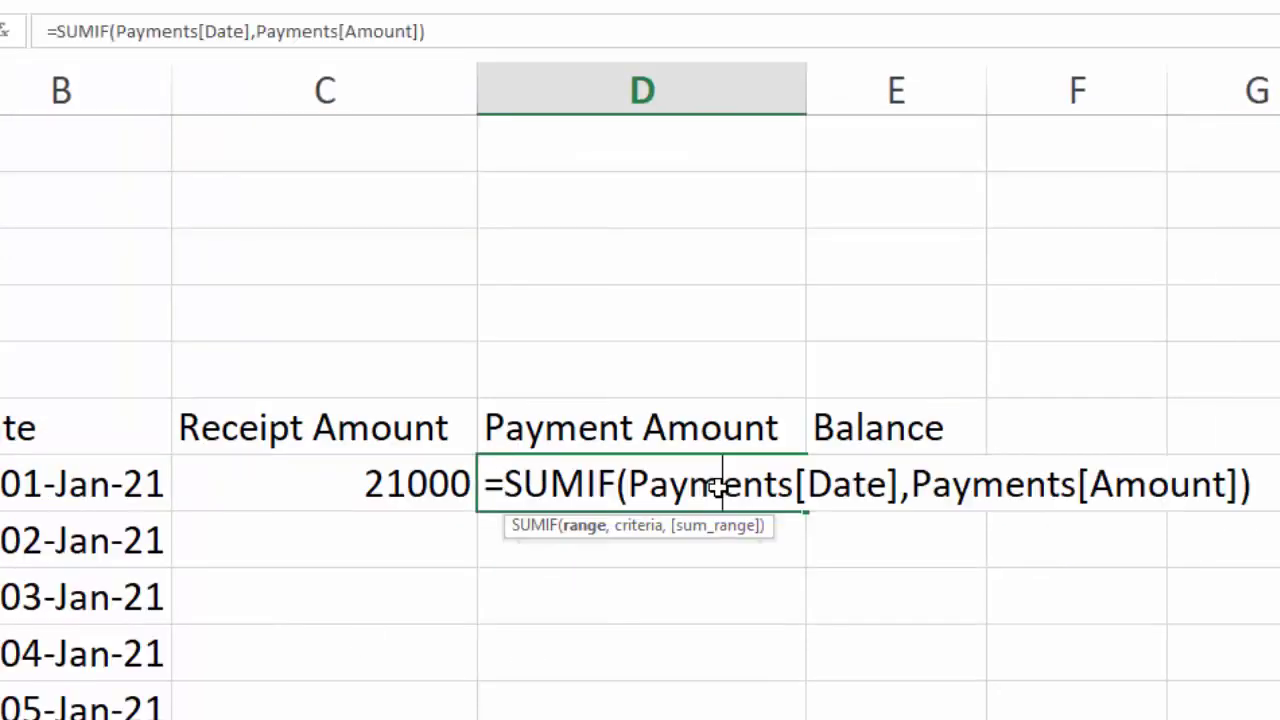
{"action": "left_click", "coordinate": [900, 488]}
{"action": "type", "text": ","}
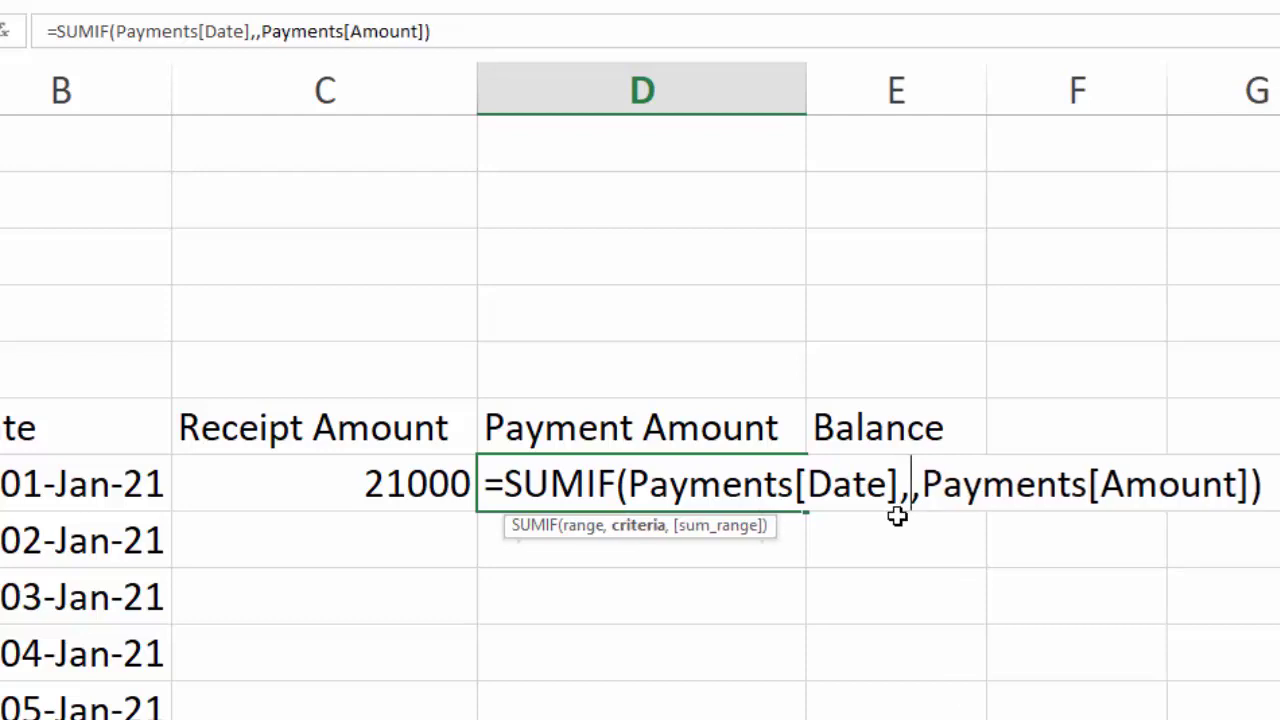
{"action": "left_click", "coordinate": [125, 472]}
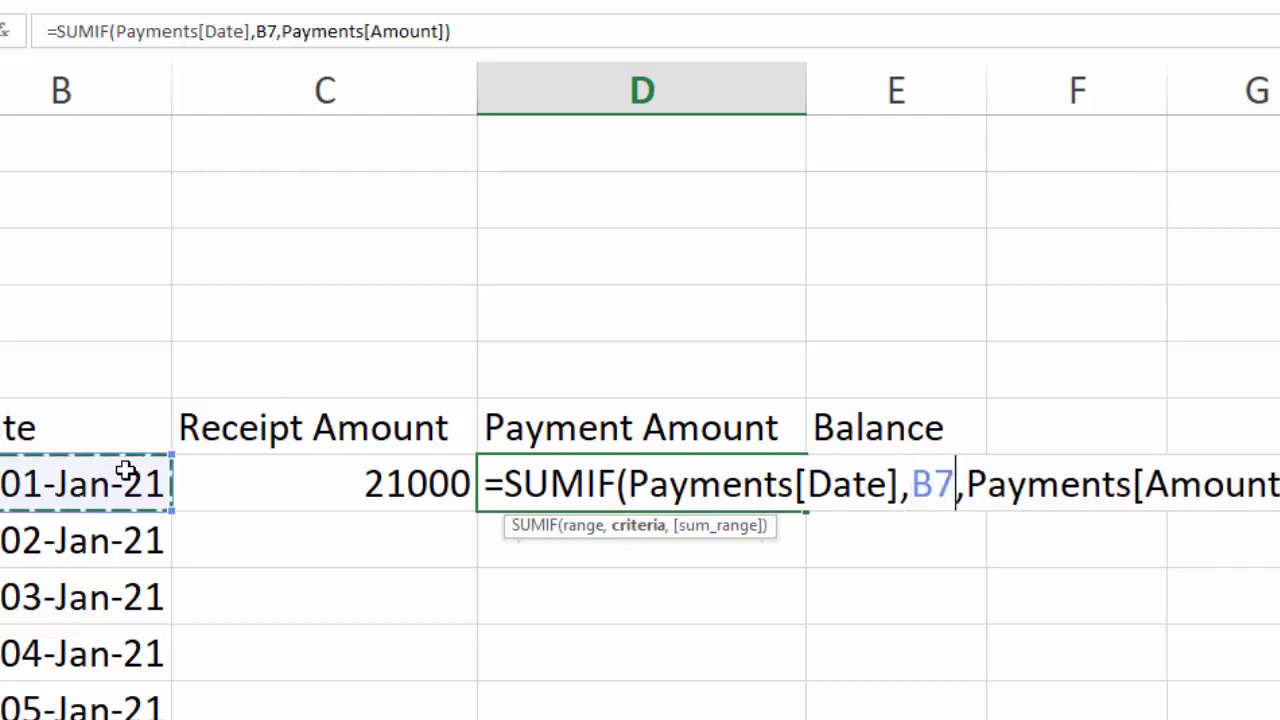
{"action": "key", "text": "F2"}
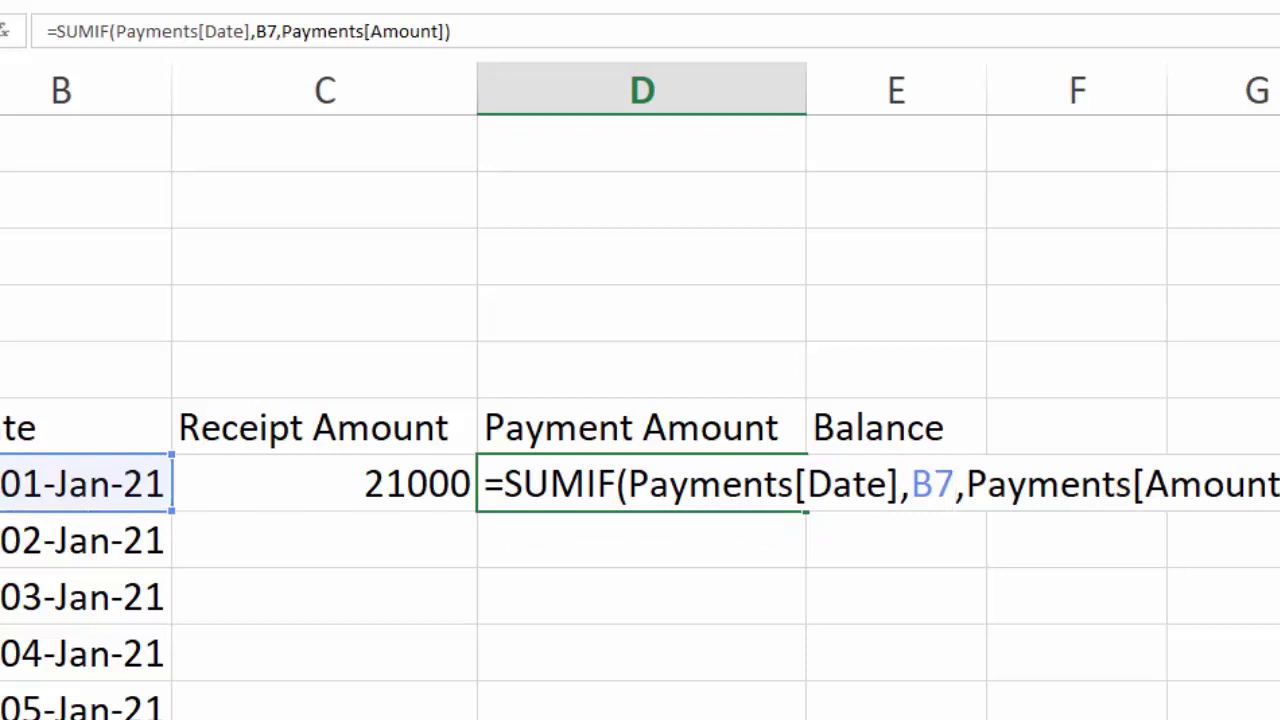
{"action": "key", "text": "Return"}
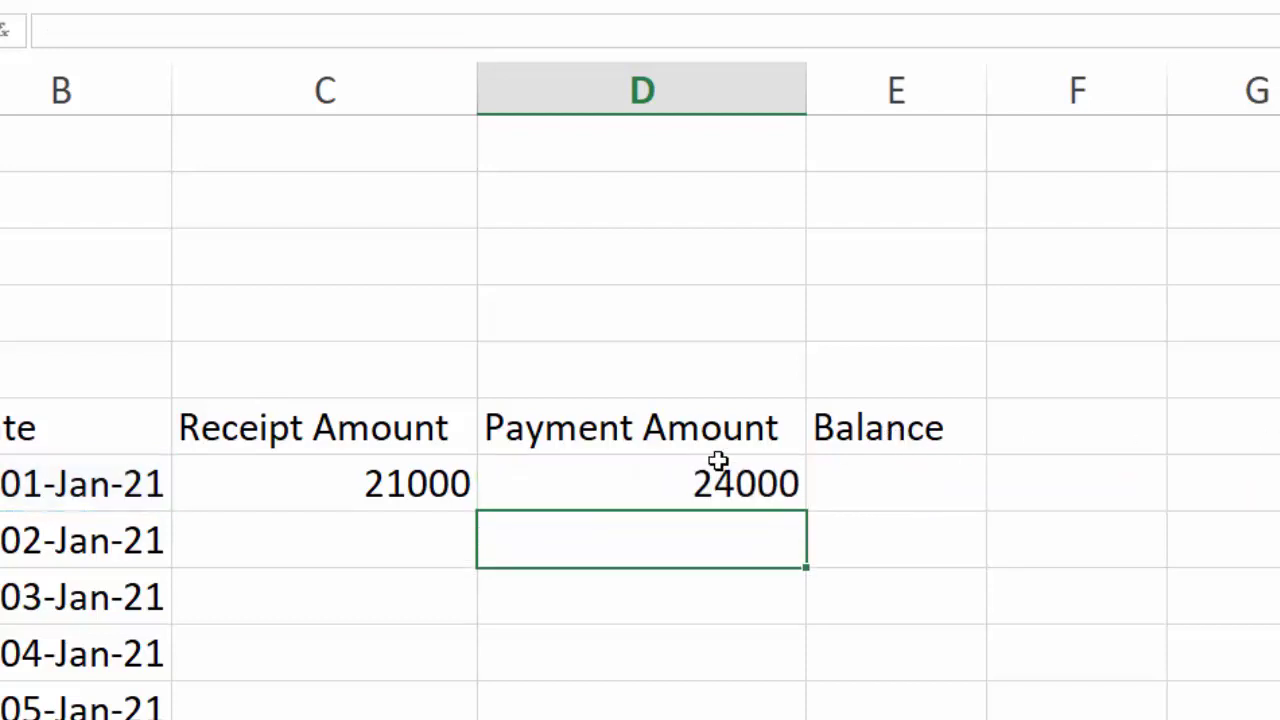
- Enter the balance formula =C7-D7 in E7
{"action": "left_click", "coordinate": [1151, 474]}
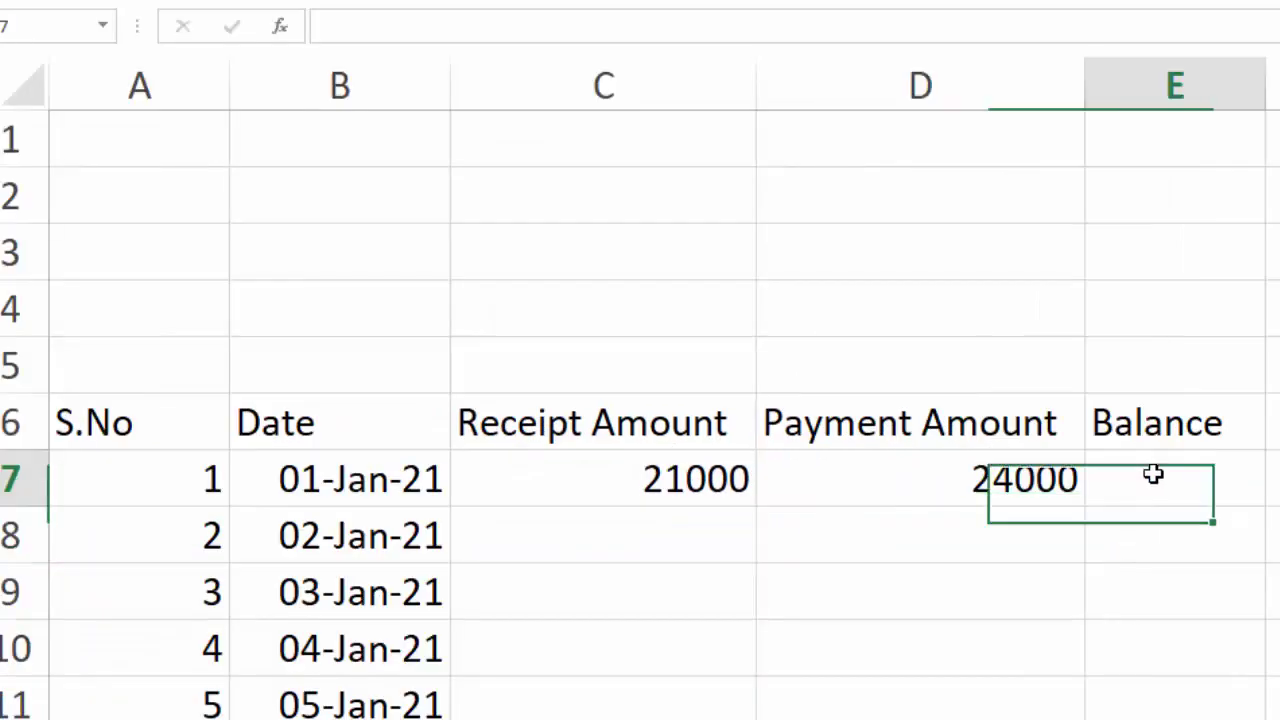
{"action": "double_click", "coordinate": [1153, 475]}
{"action": "type", "text": "="}
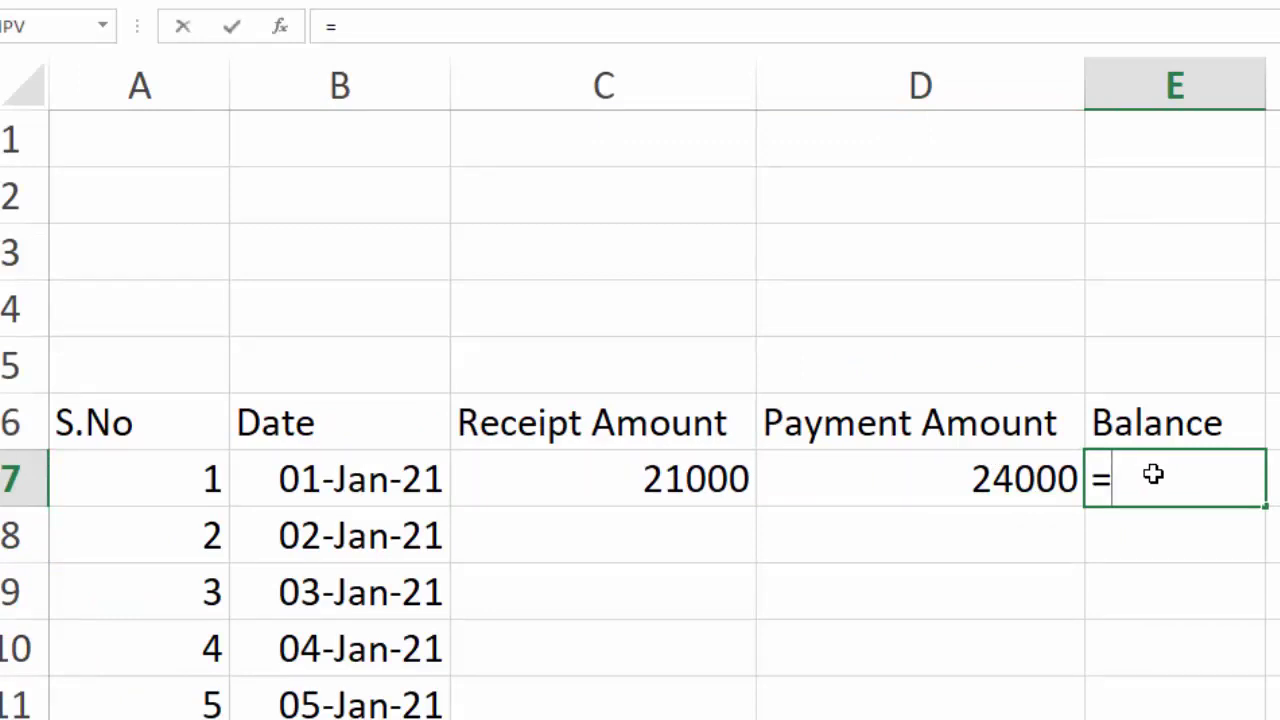
{"action": "left_click", "coordinate": [614, 460]}
{"action": "type", "text": "-"}
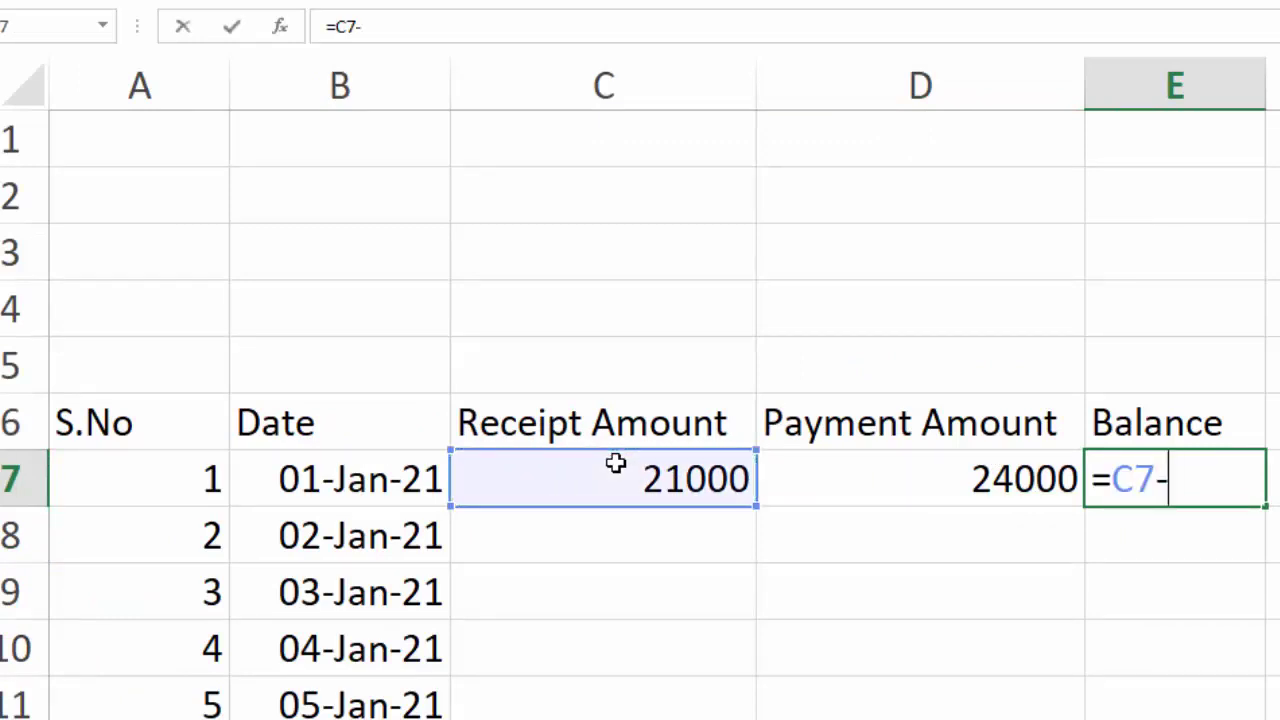
{"action": "left_click", "coordinate": [900, 470]}
{"action": "key", "text": "Return"}
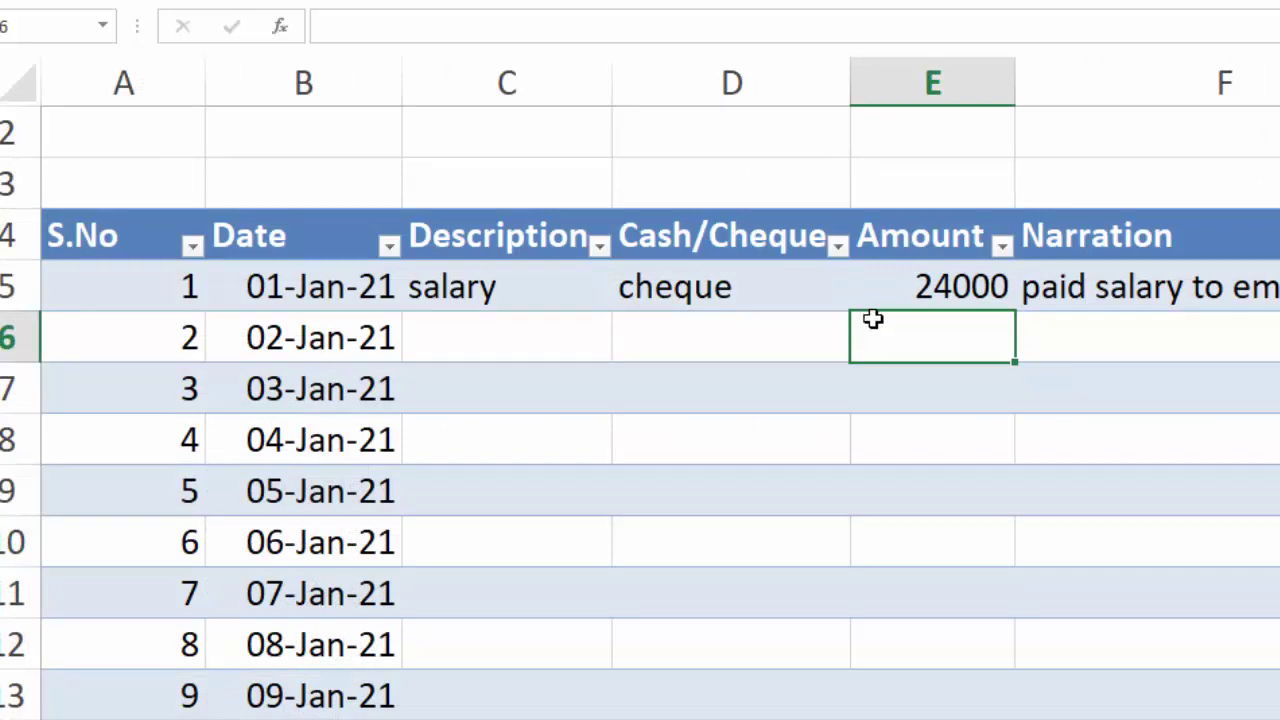
- Change the first payment amount from 24000 to 12000
{"action": "left_click", "coordinate": [903, 289]}
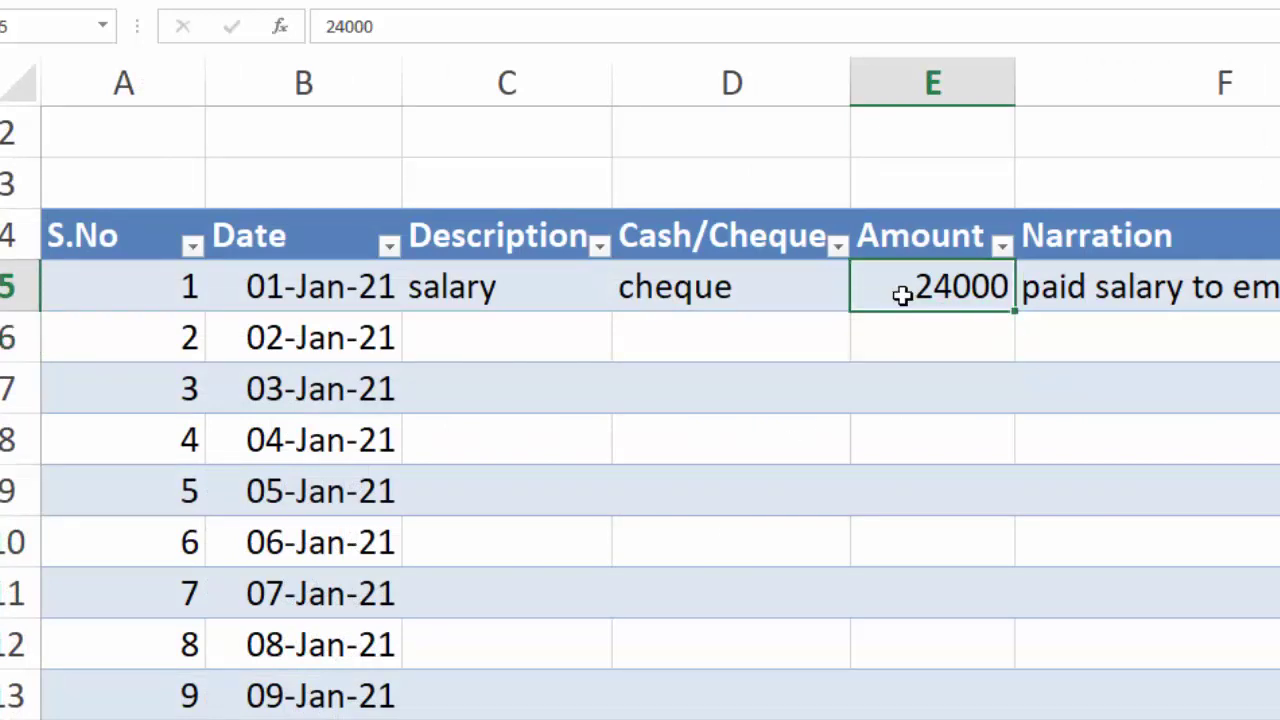
{"action": "type", "text": "12000"}
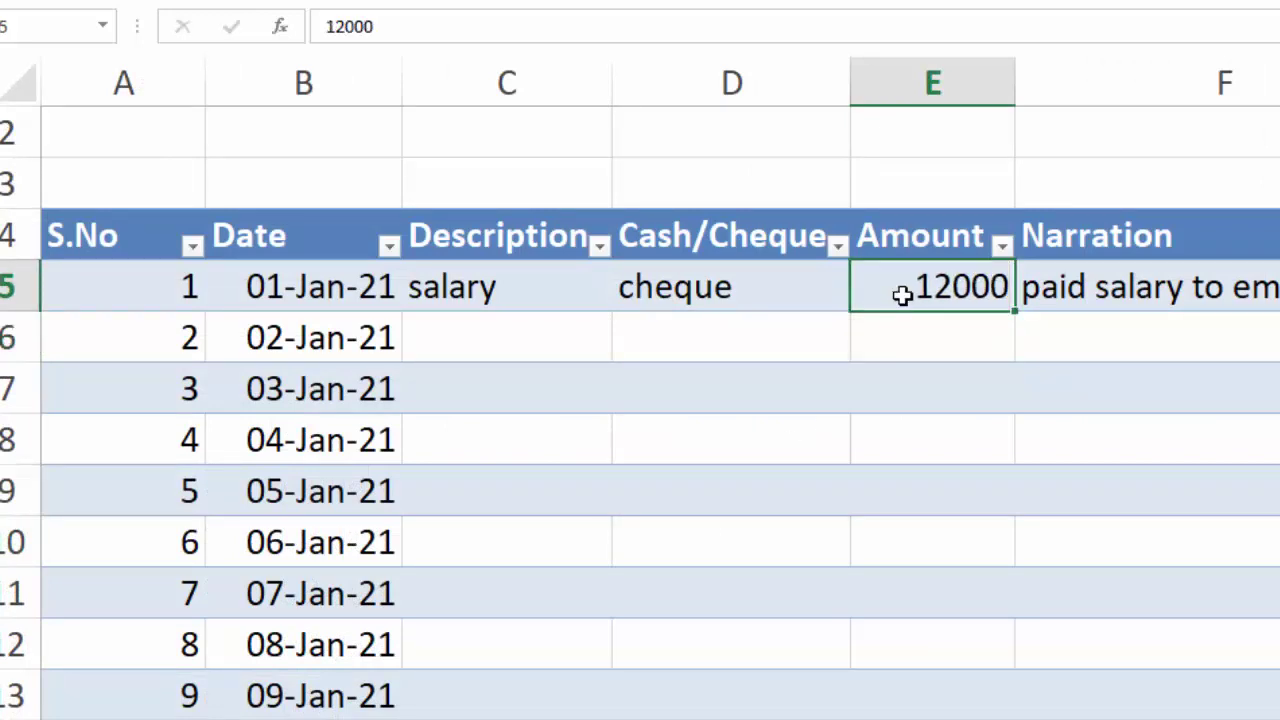
{"action": "key", "text": "Tab"}
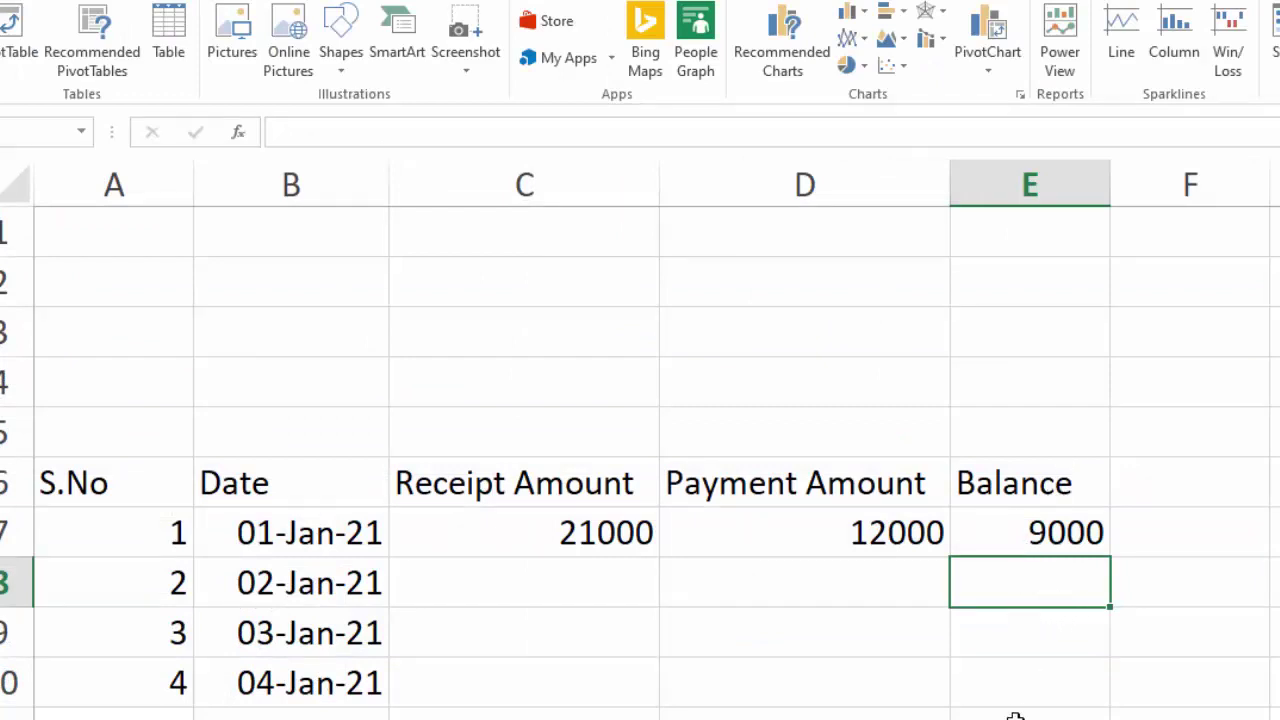
- Enter the running balance =E7+C8-D8 in E8
{"action": "type", "text": "="}
{"action": "left_click", "coordinate": [1025, 519]}
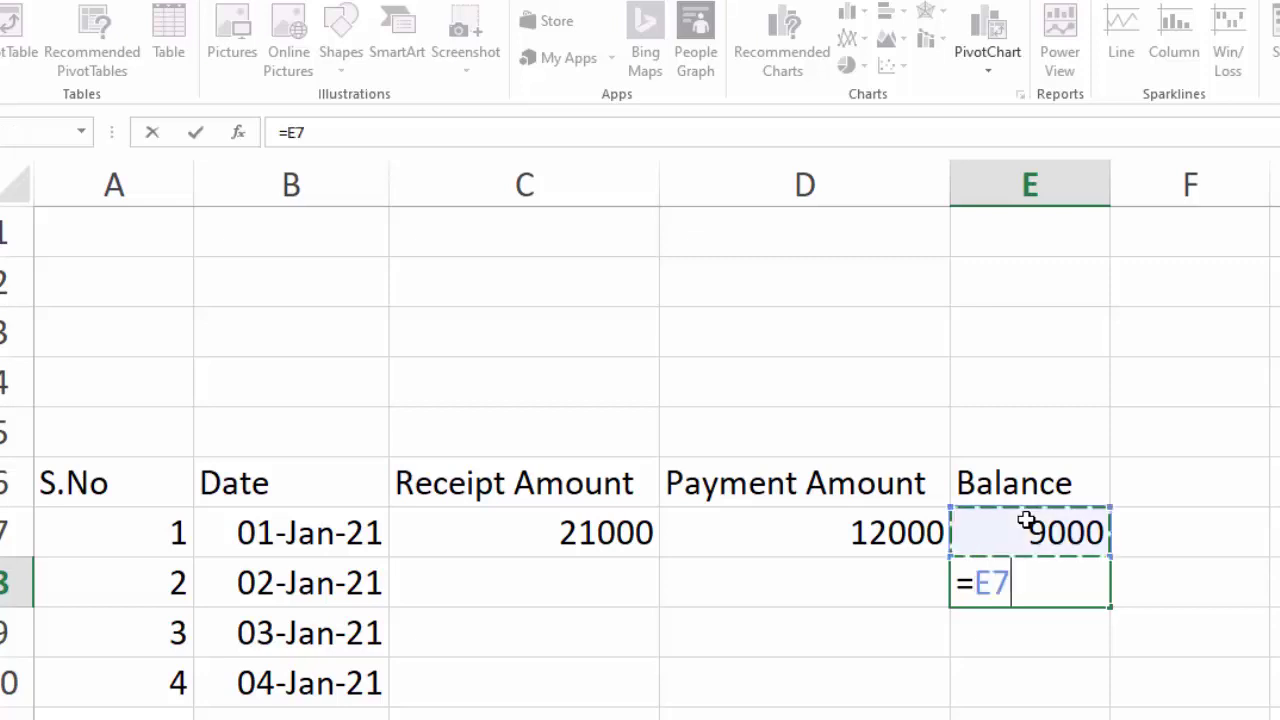
{"action": "type", "text": "+"}
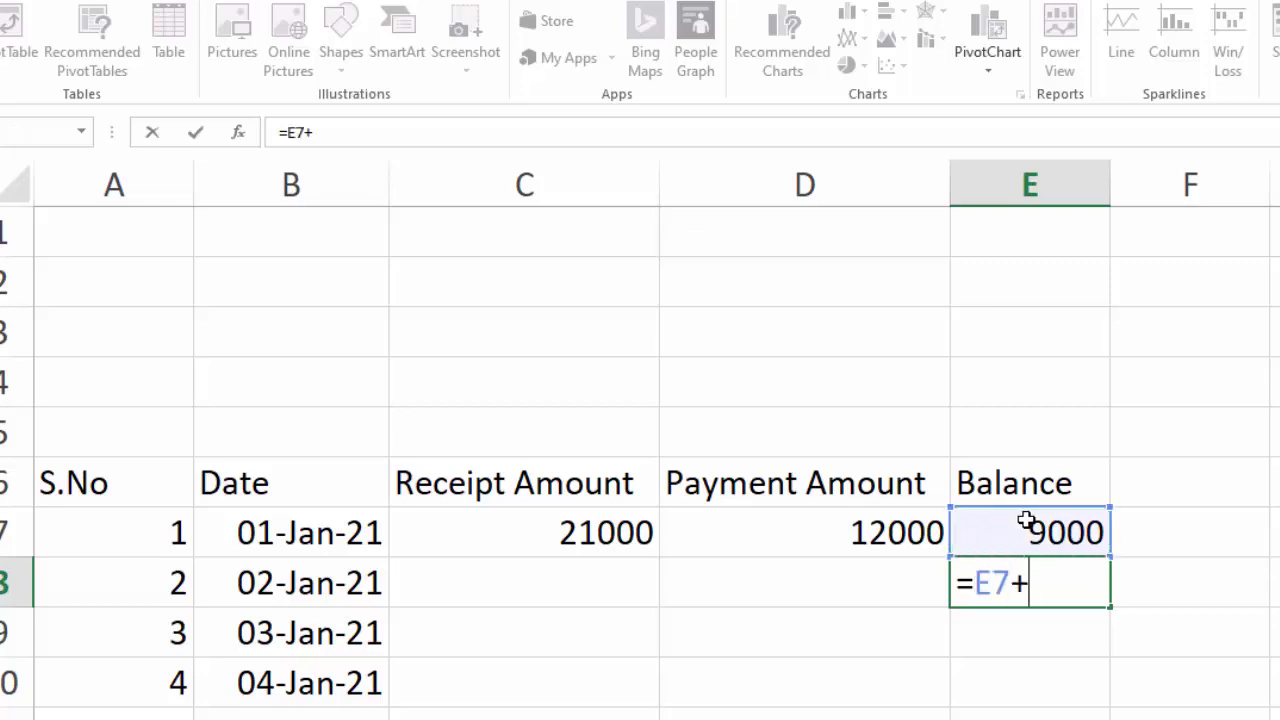
{"action": "left_click", "coordinate": [580, 581]}
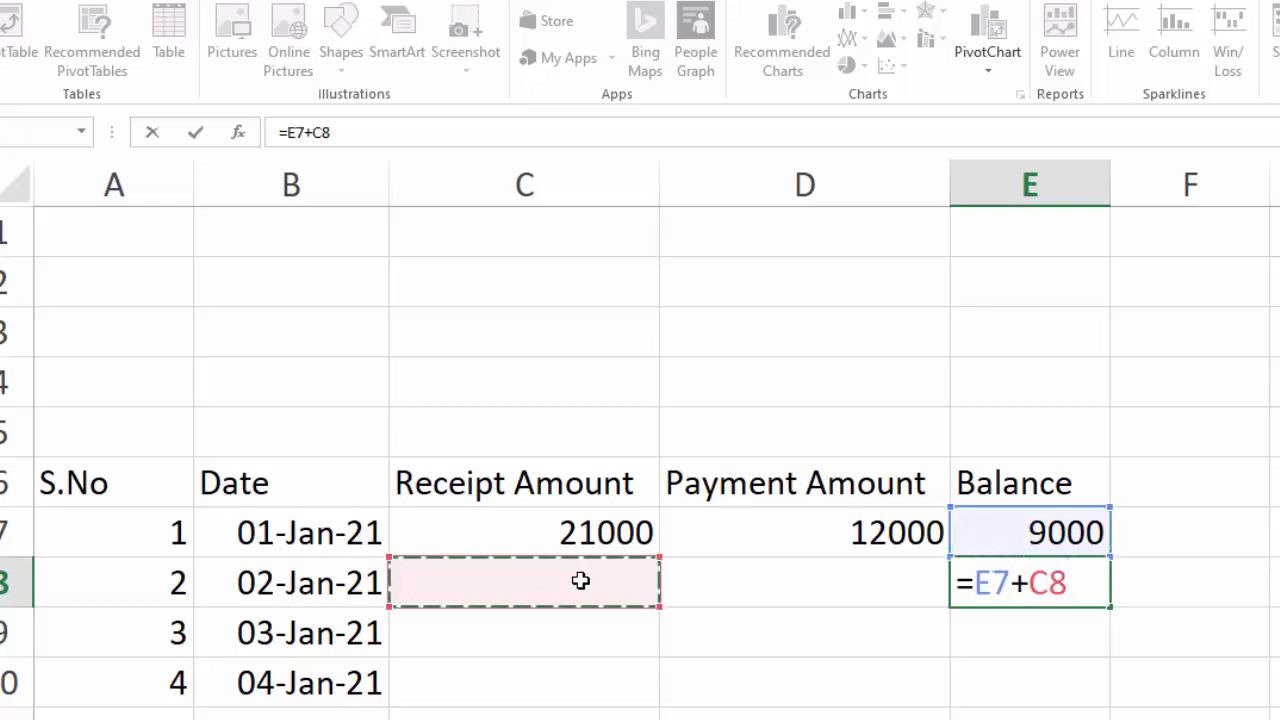
{"action": "type", "text": "-"}
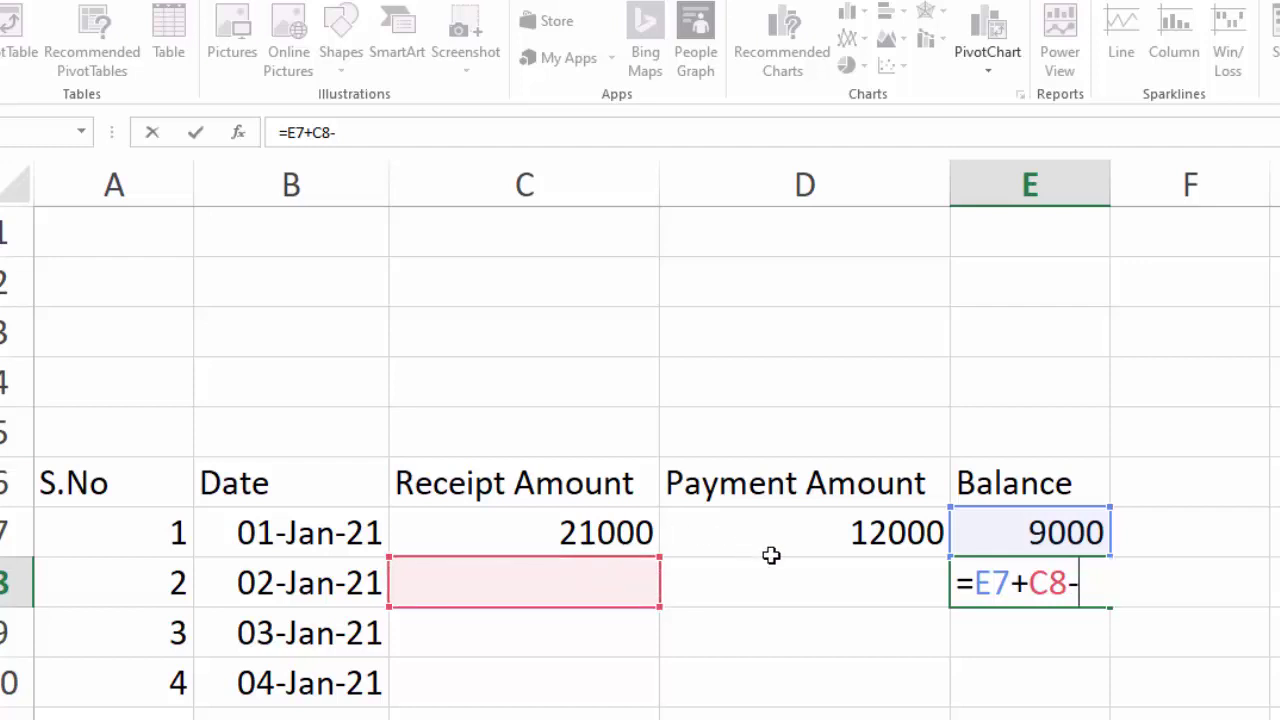
{"action": "left_click", "coordinate": [772, 553]}
{"action": "left_click", "coordinate": [778, 581]}
{"action": "key", "text": "Return"}
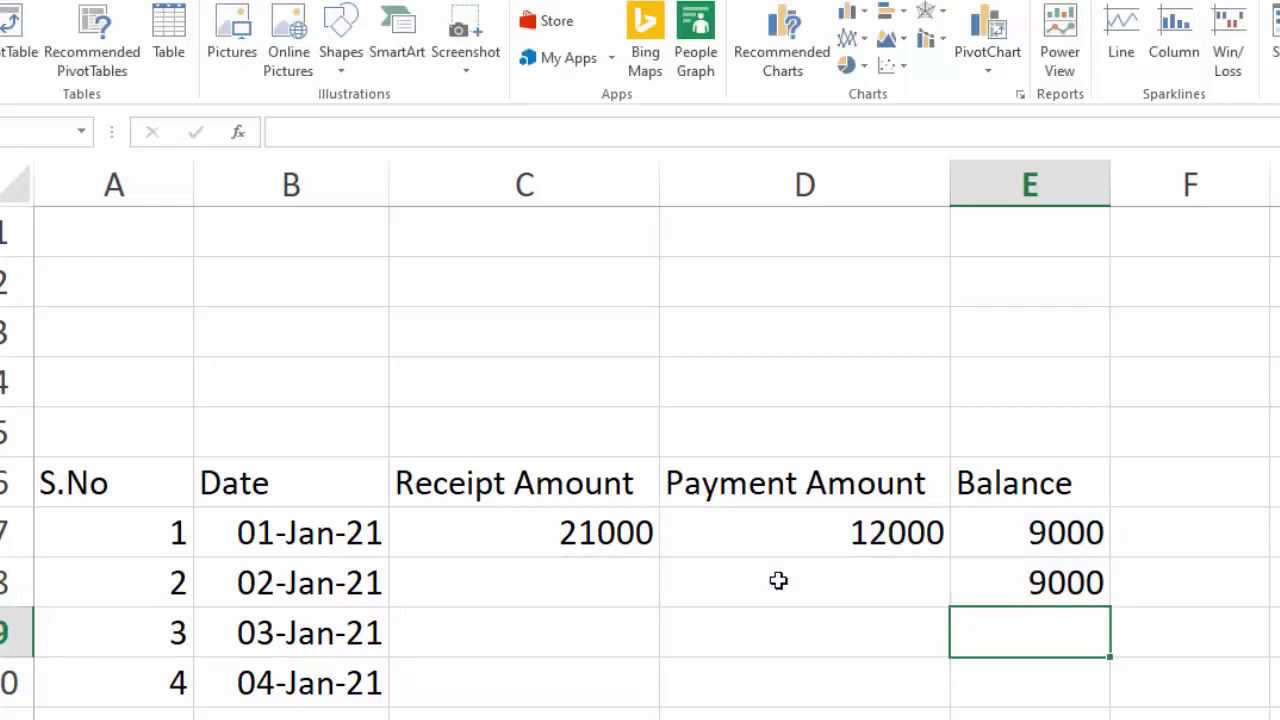
- Fill the C7 and D7 SUMIF formulas down their columns
{"action": "left_click", "coordinate": [622, 526]}
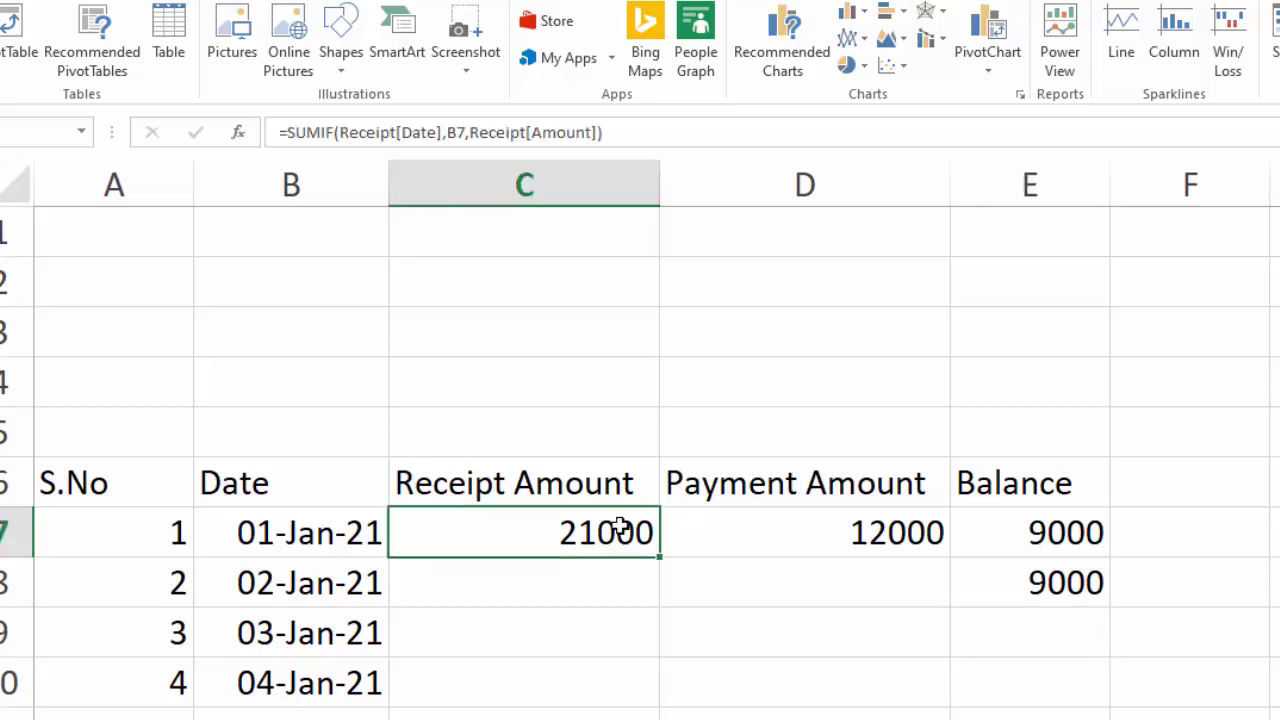
{"action": "double_click", "coordinate": [661, 558]}
{"action": "left_click", "coordinate": [784, 538]}
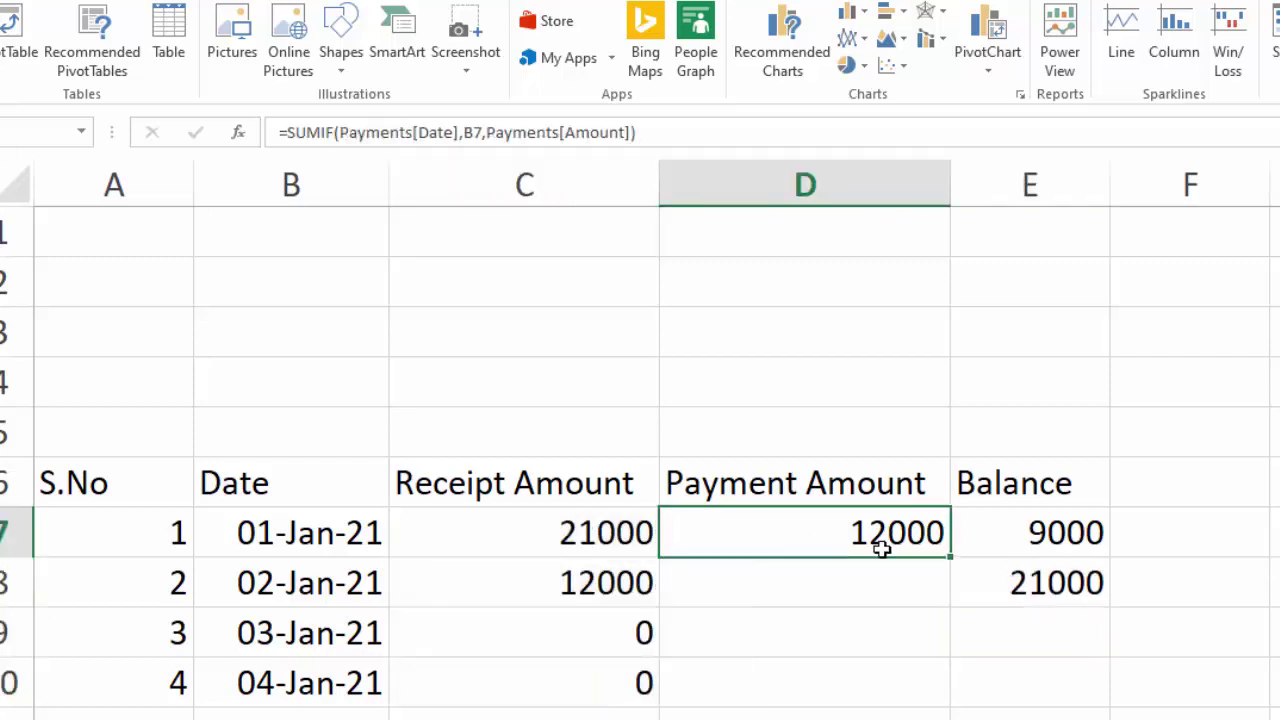
{"action": "double_click", "coordinate": [949, 561]}
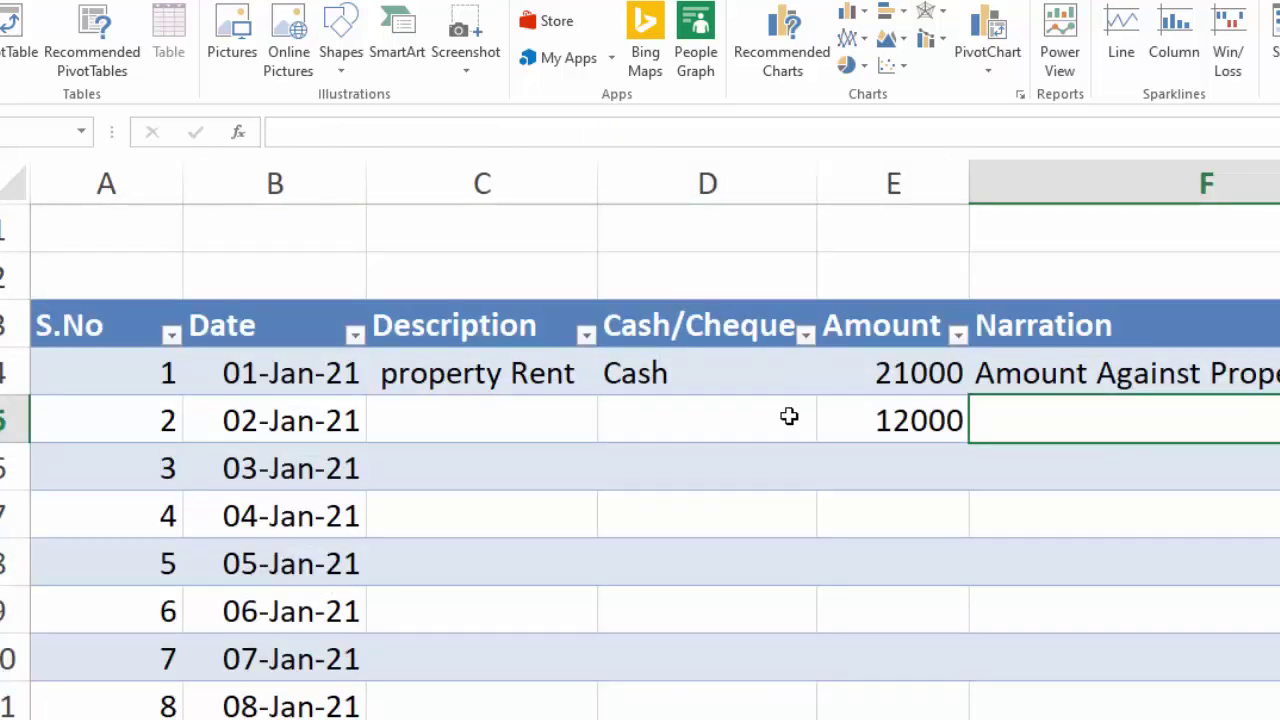
- Enter 3000 as the 03-Jan-21 receipt and 4000 as the 02-Jan-21 payment
{"action": "left_click", "coordinate": [875, 466]}
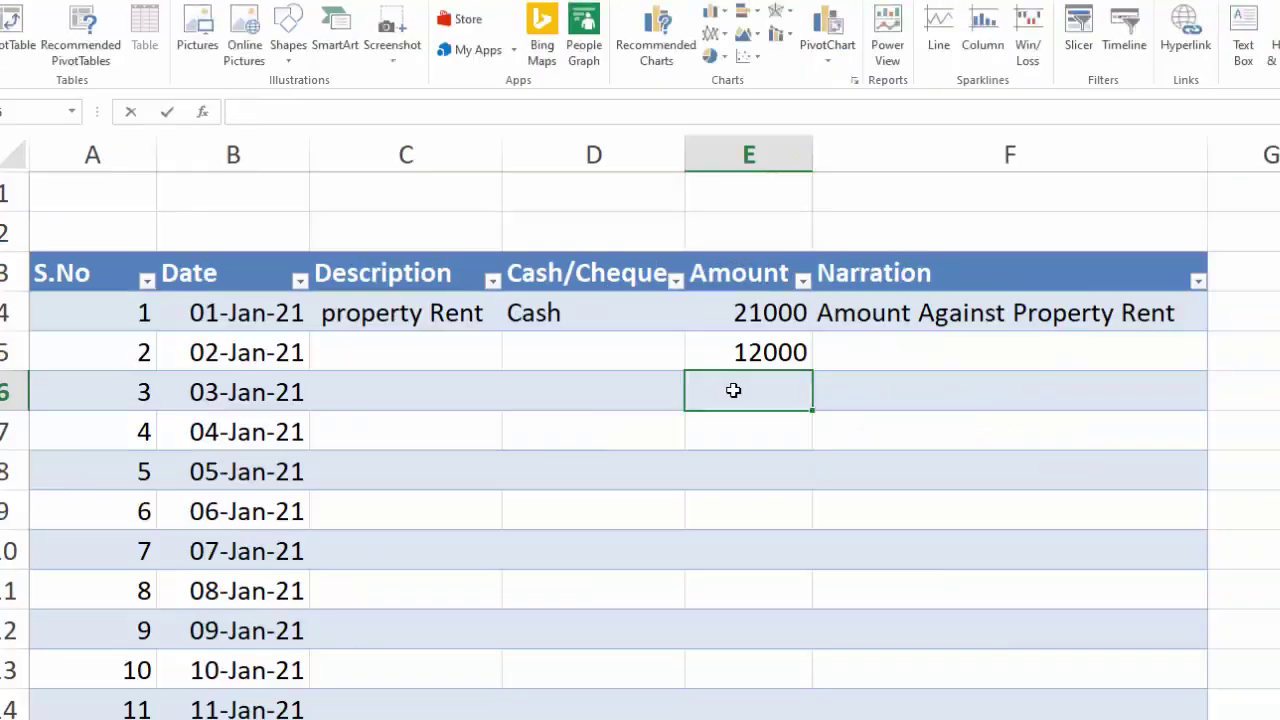
{"action": "type", "text": "3000"}
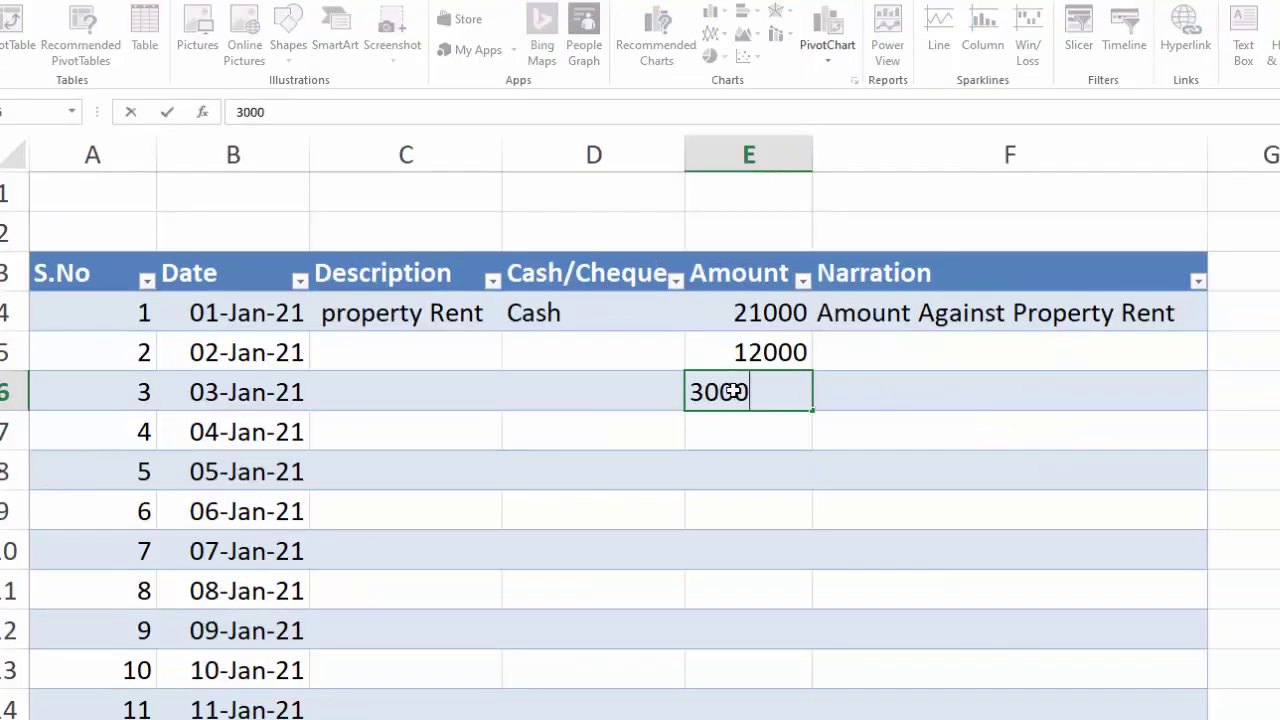
{"action": "key", "text": "Return"}
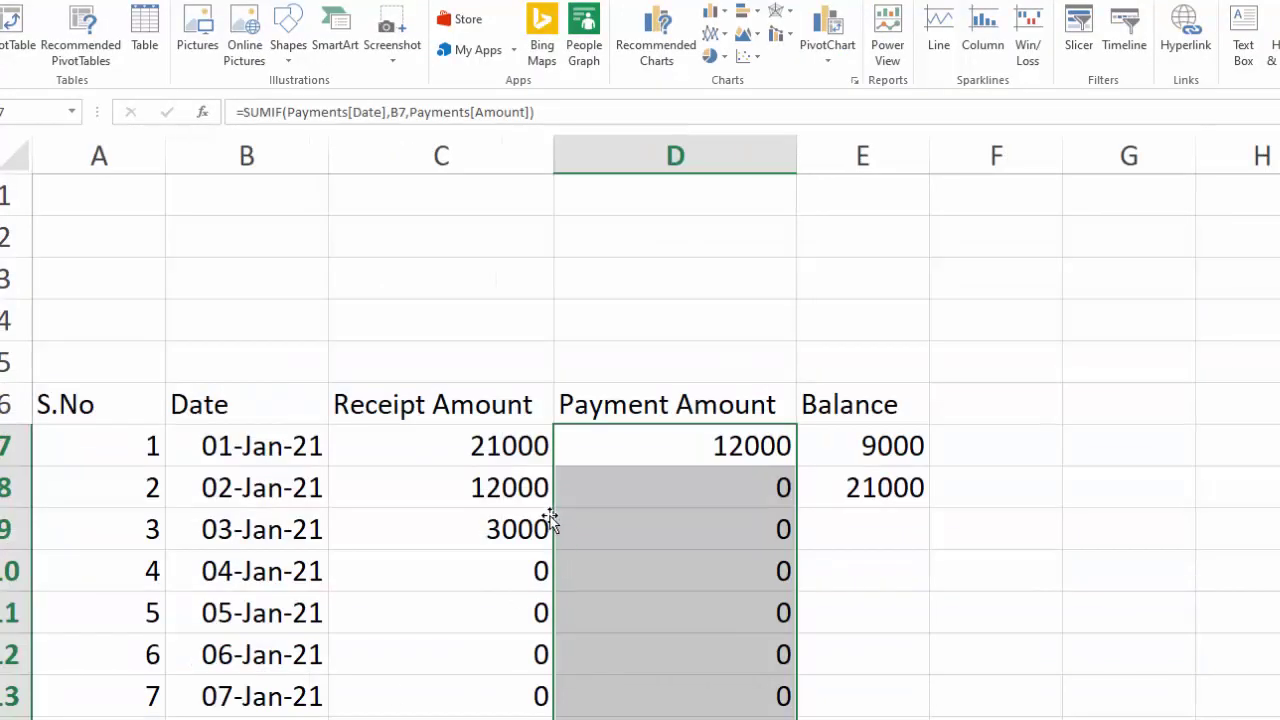
{"action": "scroll", "coordinate": [391, 573], "scroll_direction": "down", "scroll_amount": 1}
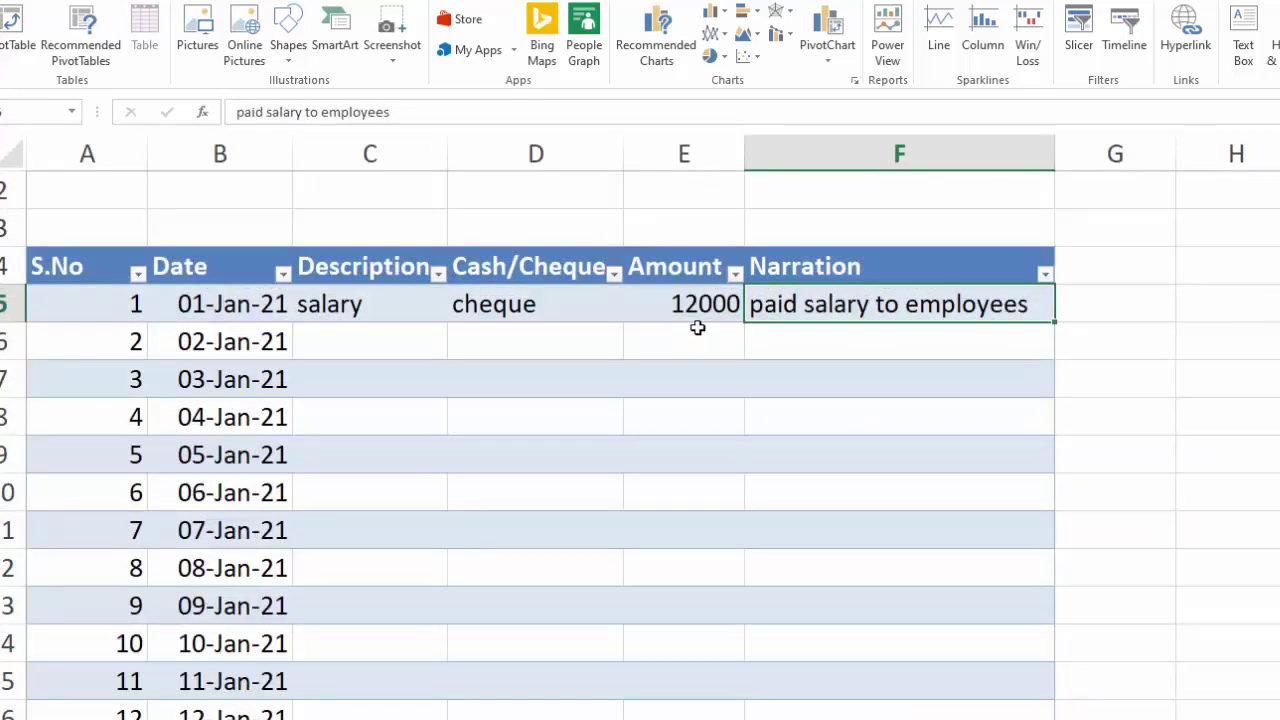
{"action": "left_click", "coordinate": [695, 338]}
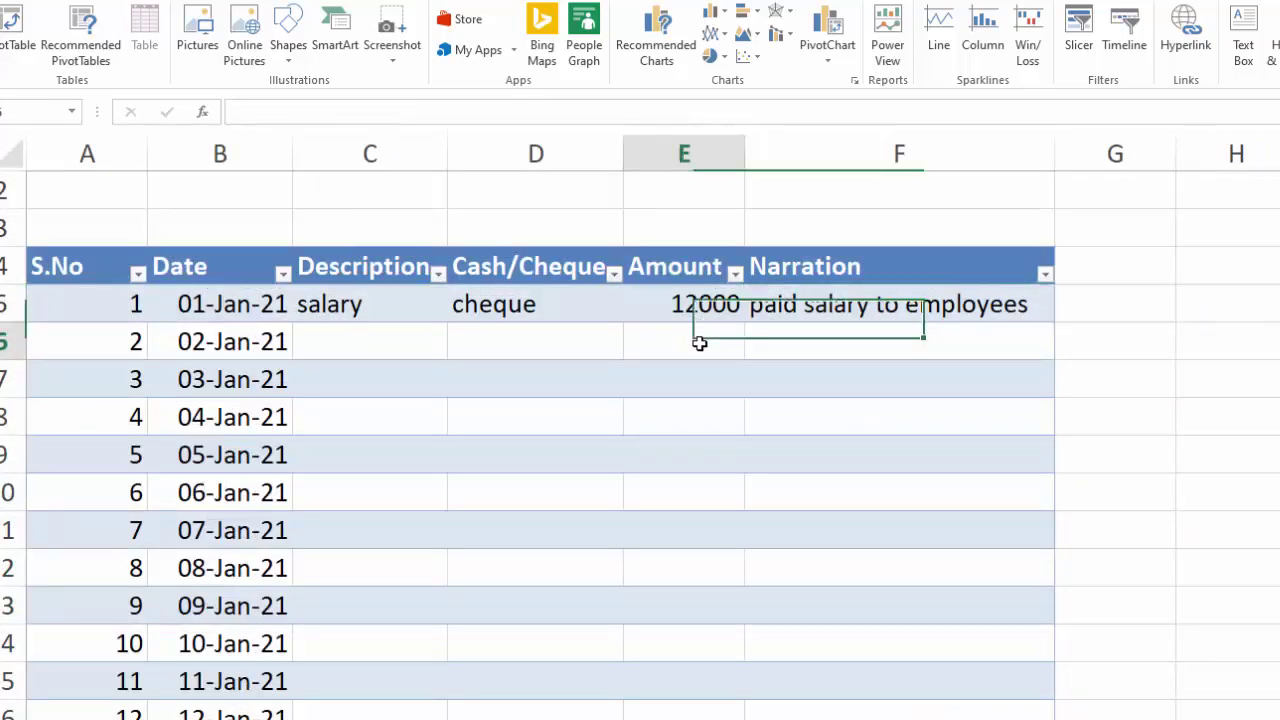
{"action": "type", "text": "400"}
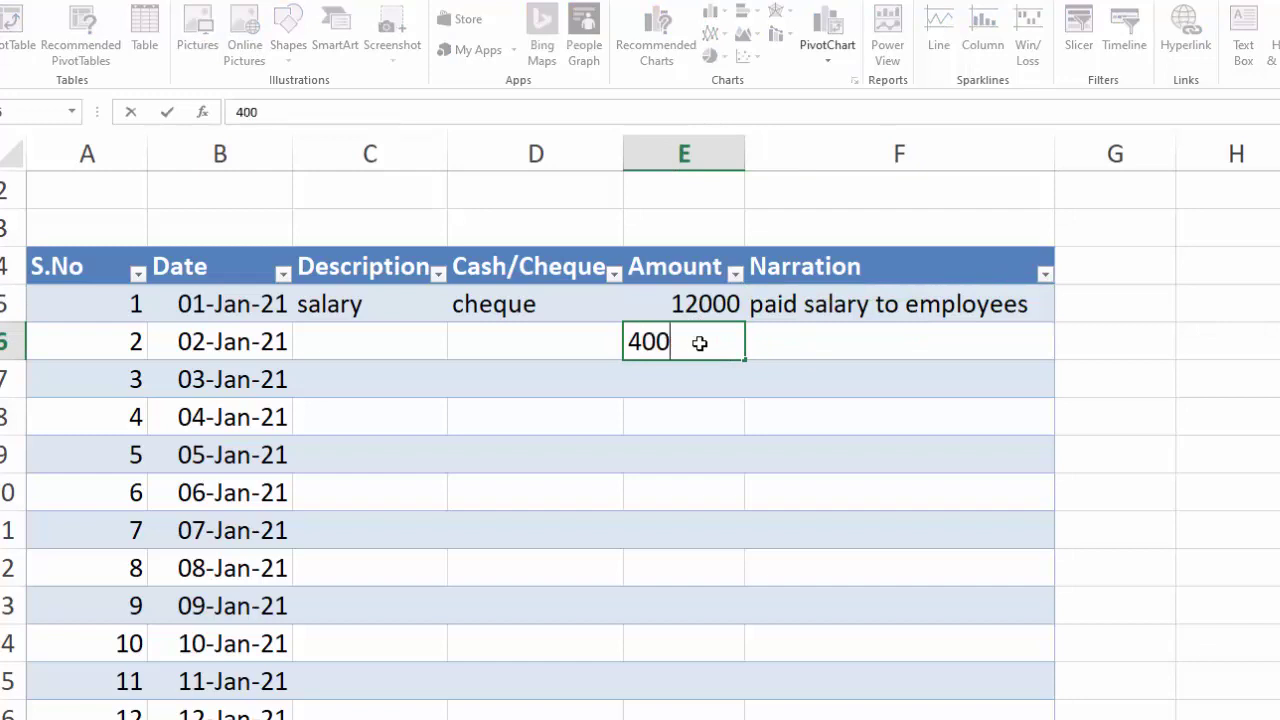
{"action": "type", "text": "0"}
{"action": "key", "text": "Return"}
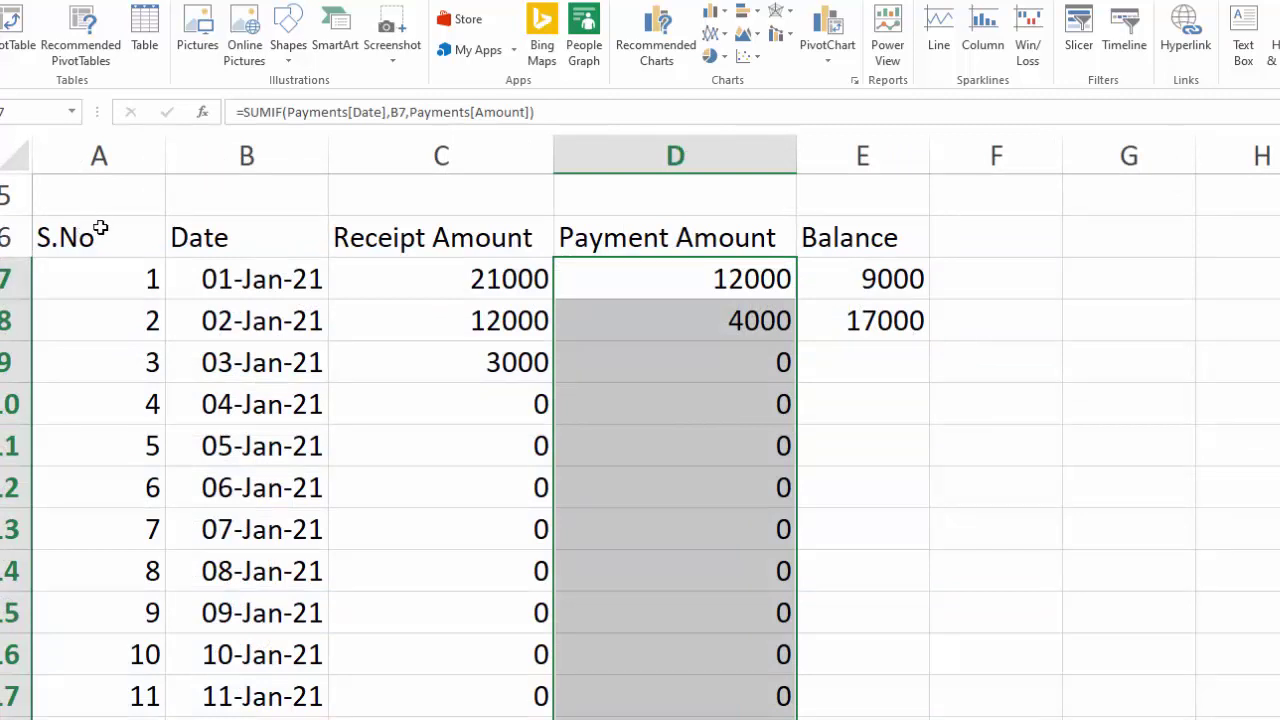
- Convert the S.No–Balance summary range into a table with headers
{"action": "mouse_move", "coordinate": [100, 224]}
{"action": "left_mouse_down"}
{"action": "mouse_move", "coordinate": [778, 491]}
{"action": "mouse_move", "coordinate": [963, 680]}
{"action": "left_mouse_up"}
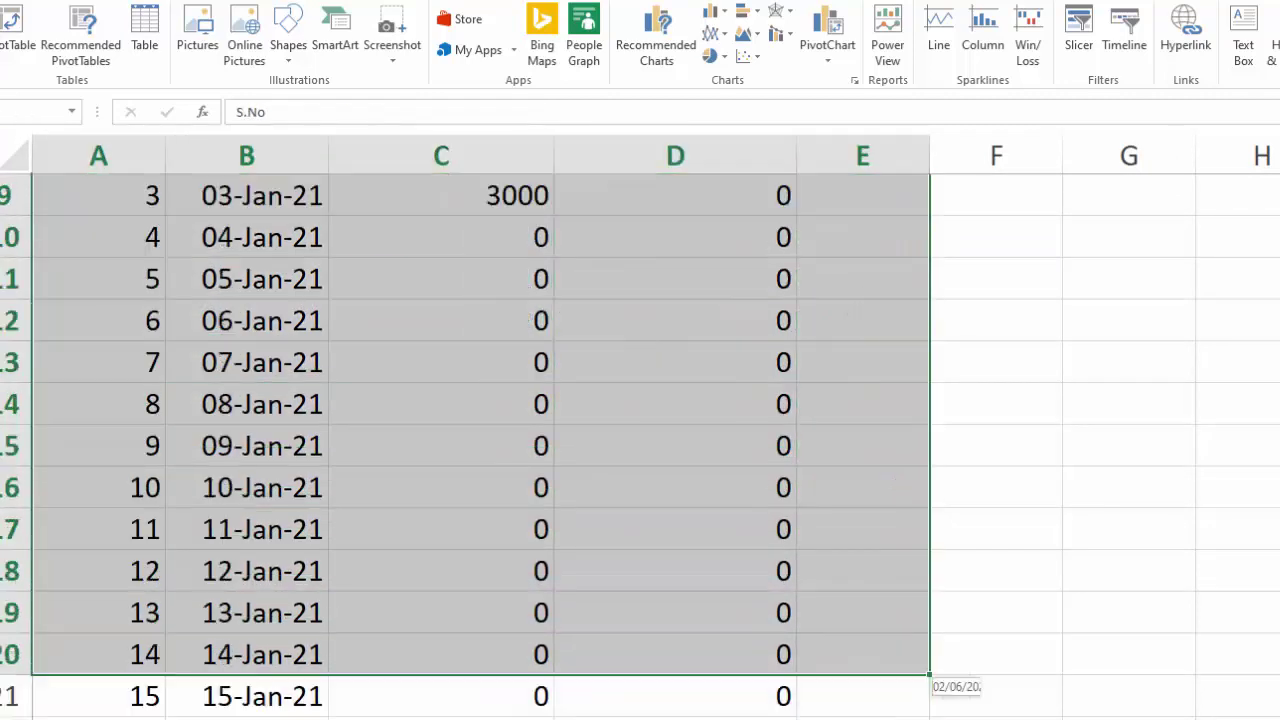
{"action": "key", "text": "ctrl+a"}
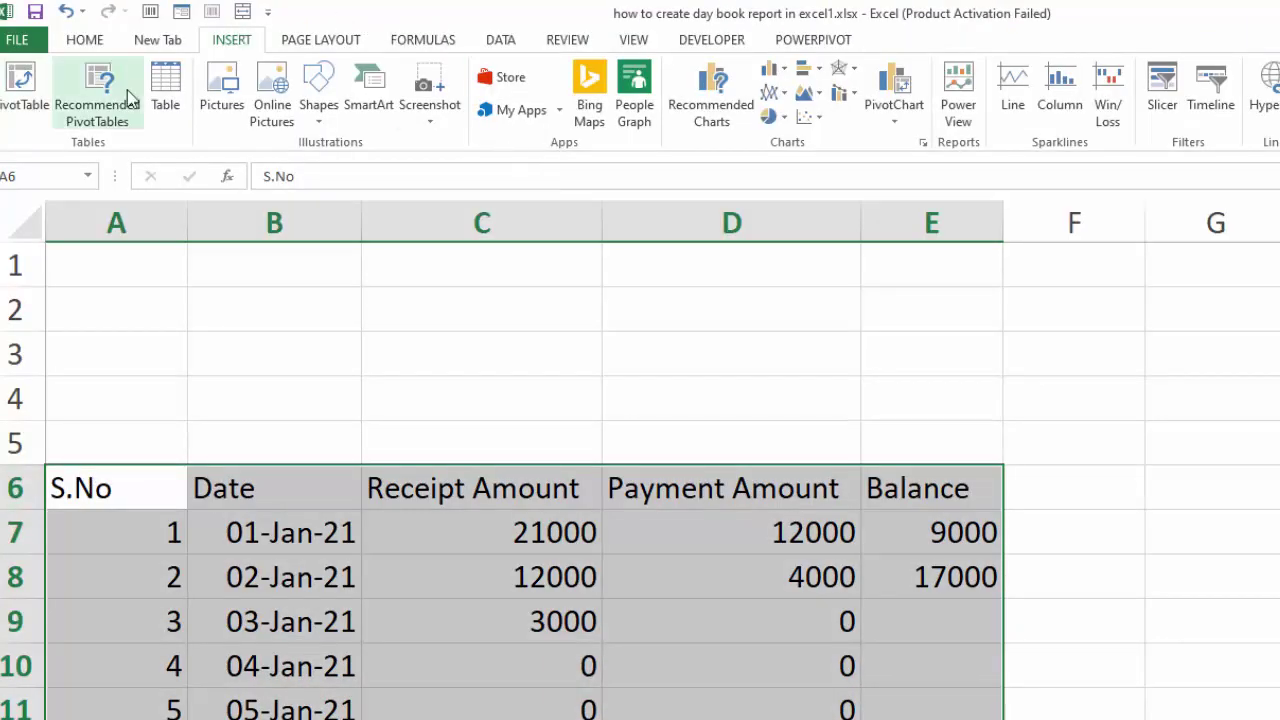
{"action": "left_click", "coordinate": [177, 109]}
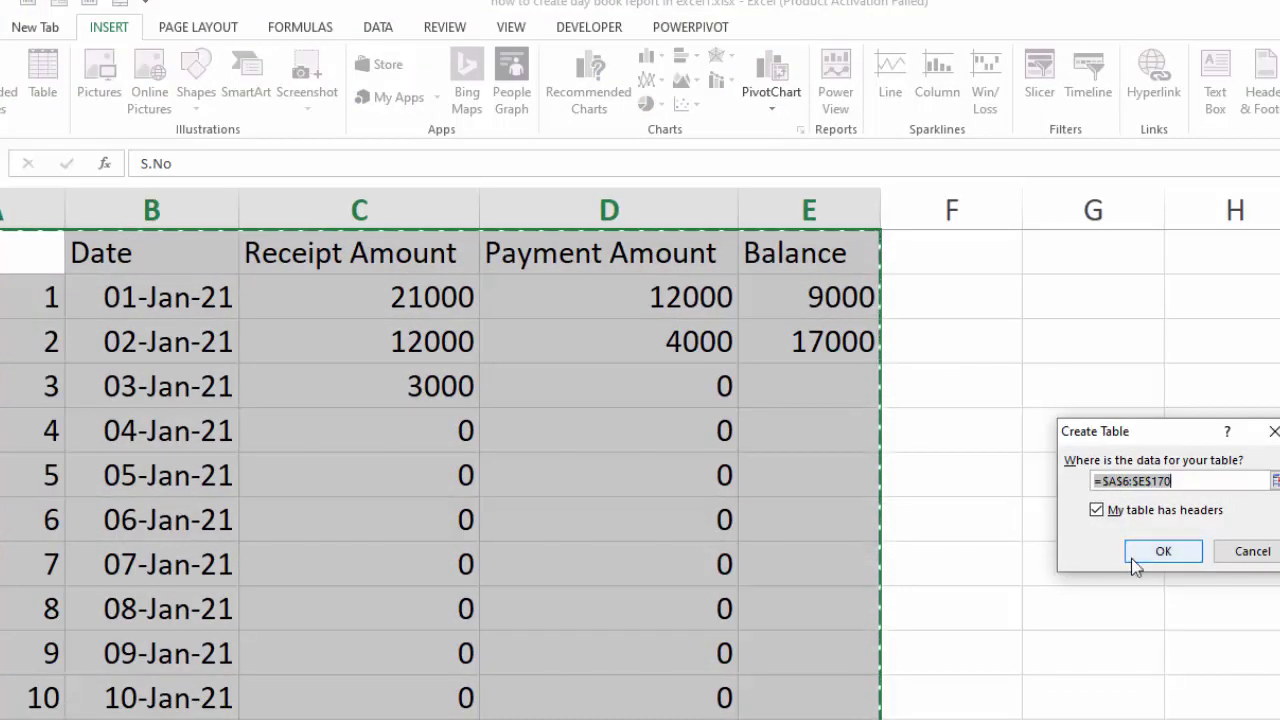
{"action": "left_click", "coordinate": [1160, 553]}
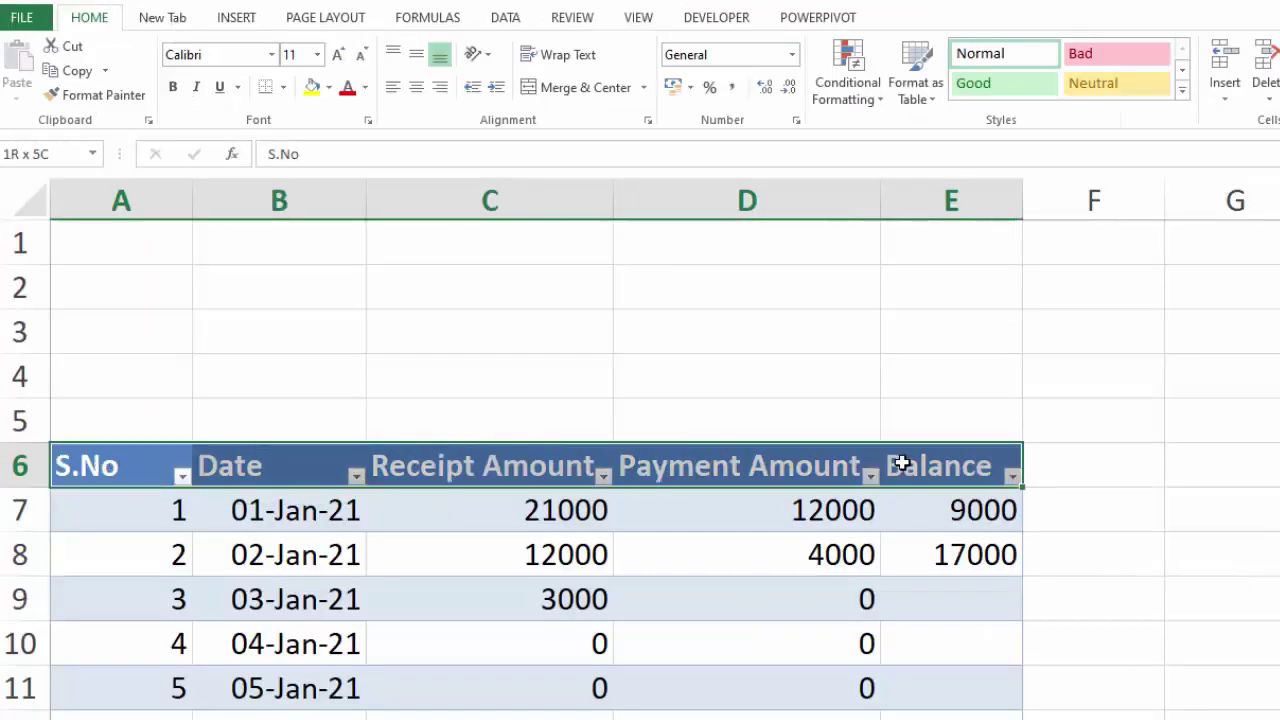
- Fill the table's header row with bright blue
{"action": "left_click", "coordinate": [89, 17]}
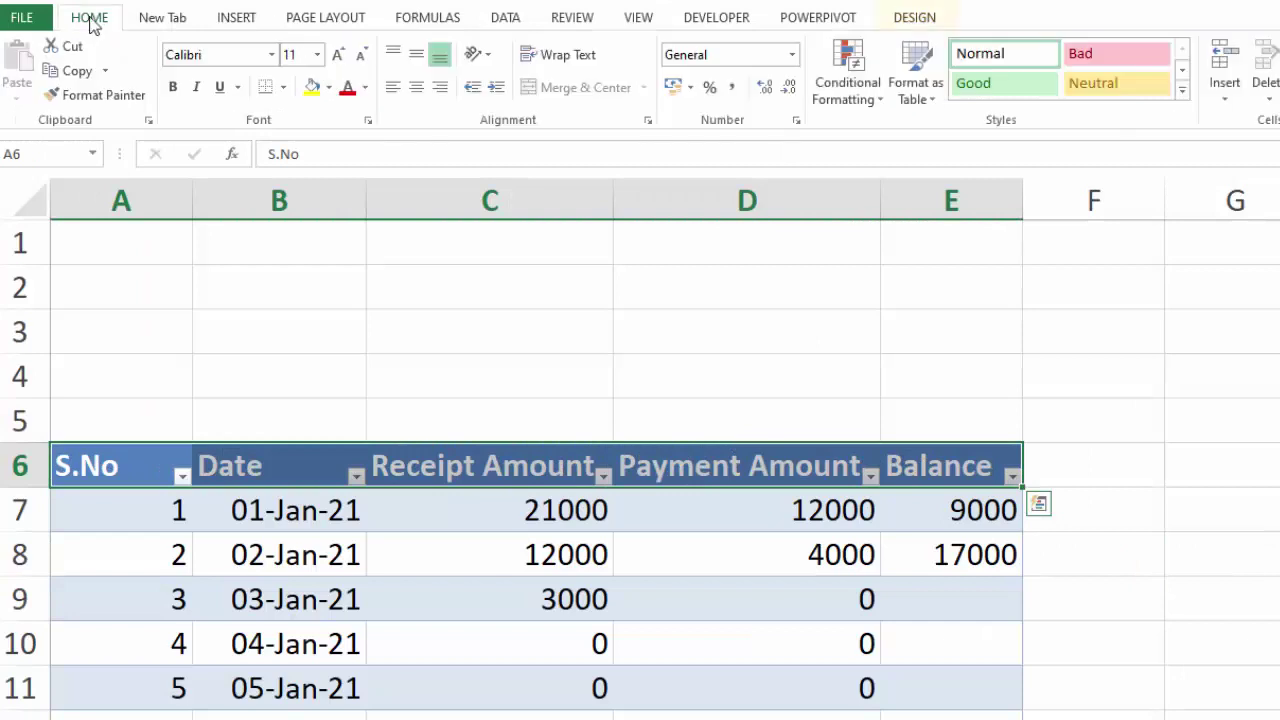
{"action": "left_click", "coordinate": [330, 92]}
{"action": "left_click", "coordinate": [428, 250]}
{"action": "left_click", "coordinate": [1094, 510]}
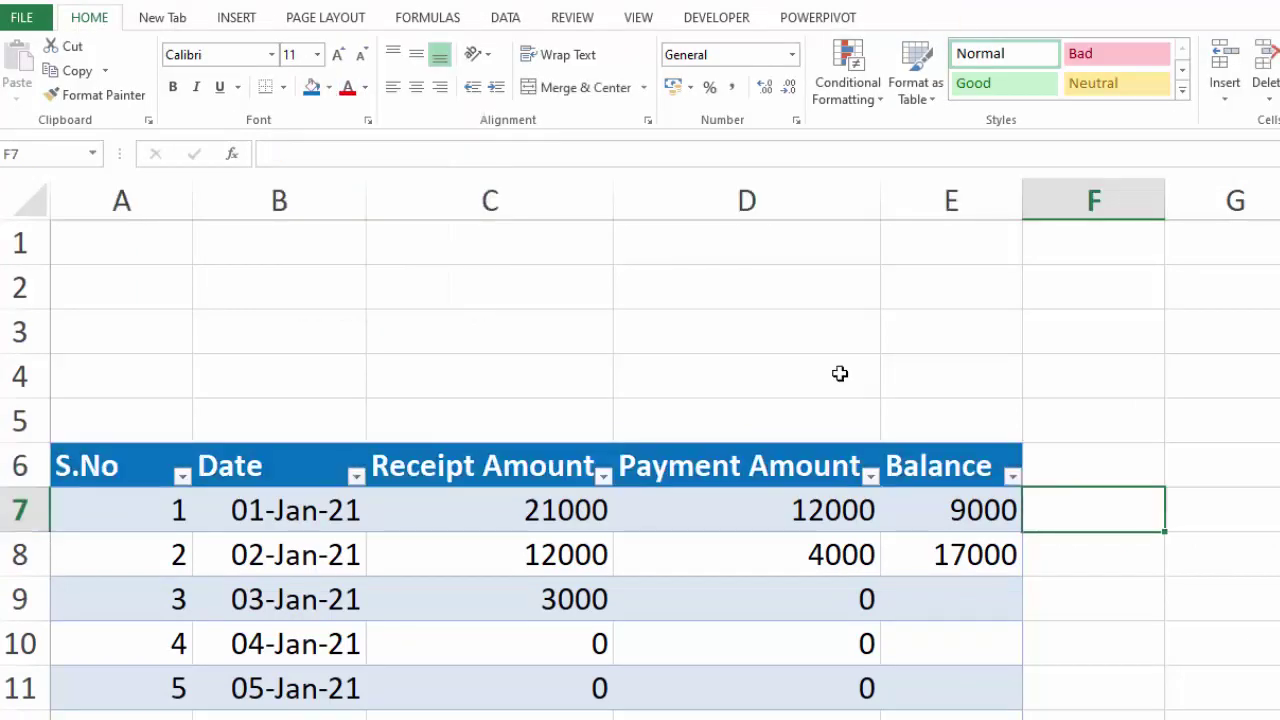
- Add lookup headings Date, Receipt Amount, Payment Amount and Balance in row 1
{"action": "left_click", "coordinate": [241, 248]}
{"action": "type", "text": "Date"}
{"action": "key", "text": "Tab"}
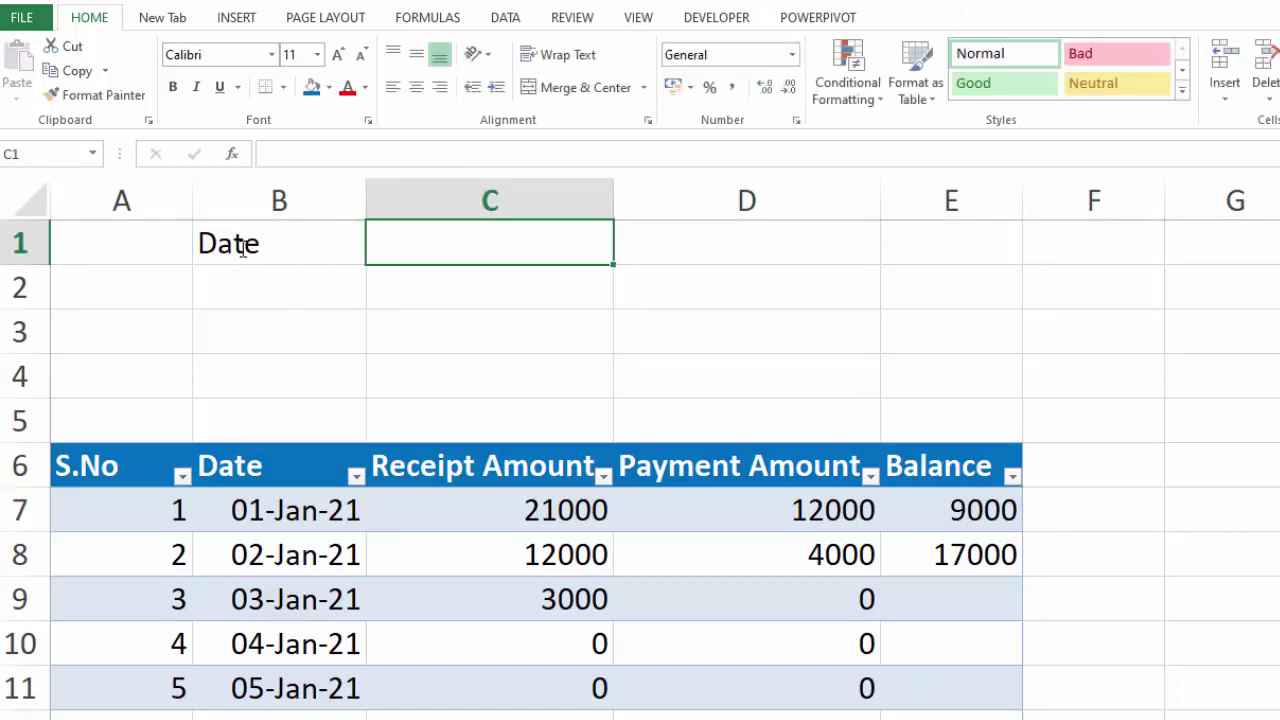
{"action": "type", "text": "Receipt Amount\tPayment Amount\tBalance"}
{"action": "left_click", "coordinate": [285, 289]}
- Start a VLOOKUP in C2 with B2 as lookup value and absolute range $B$7:$E$160
{"action": "left_click", "coordinate": [424, 287]}
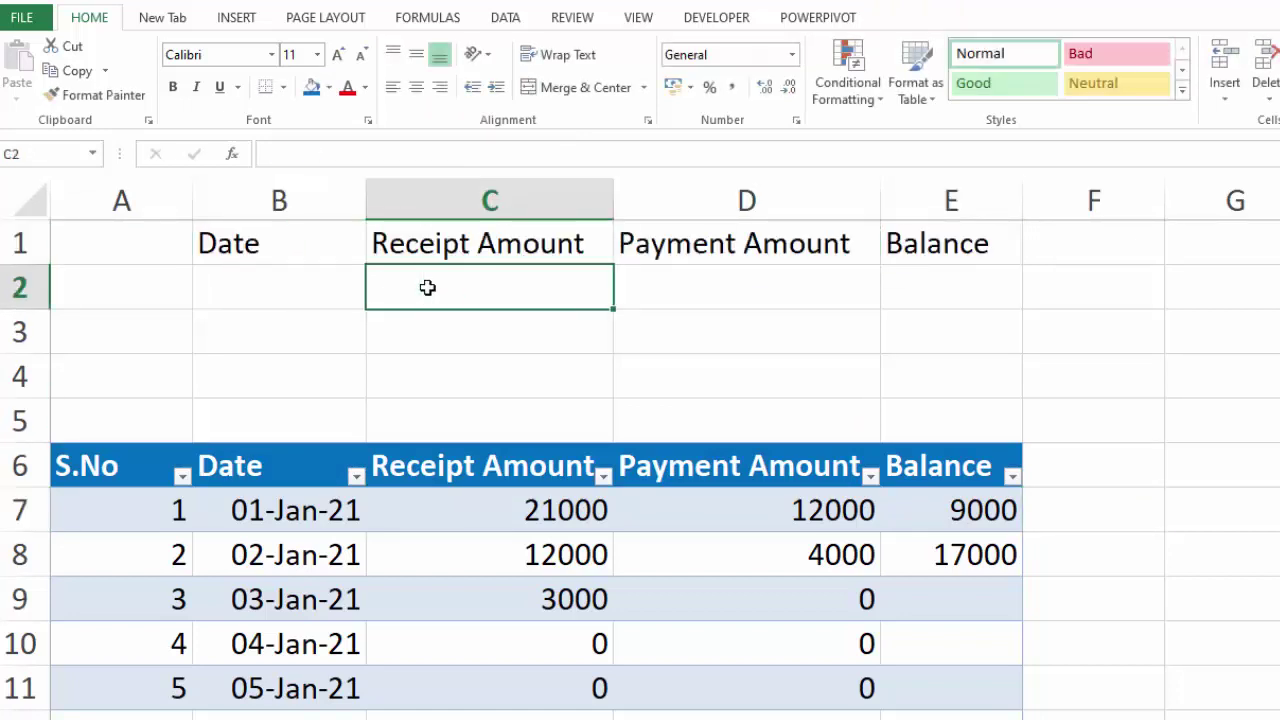
{"action": "type", "text": "=vlookup"}
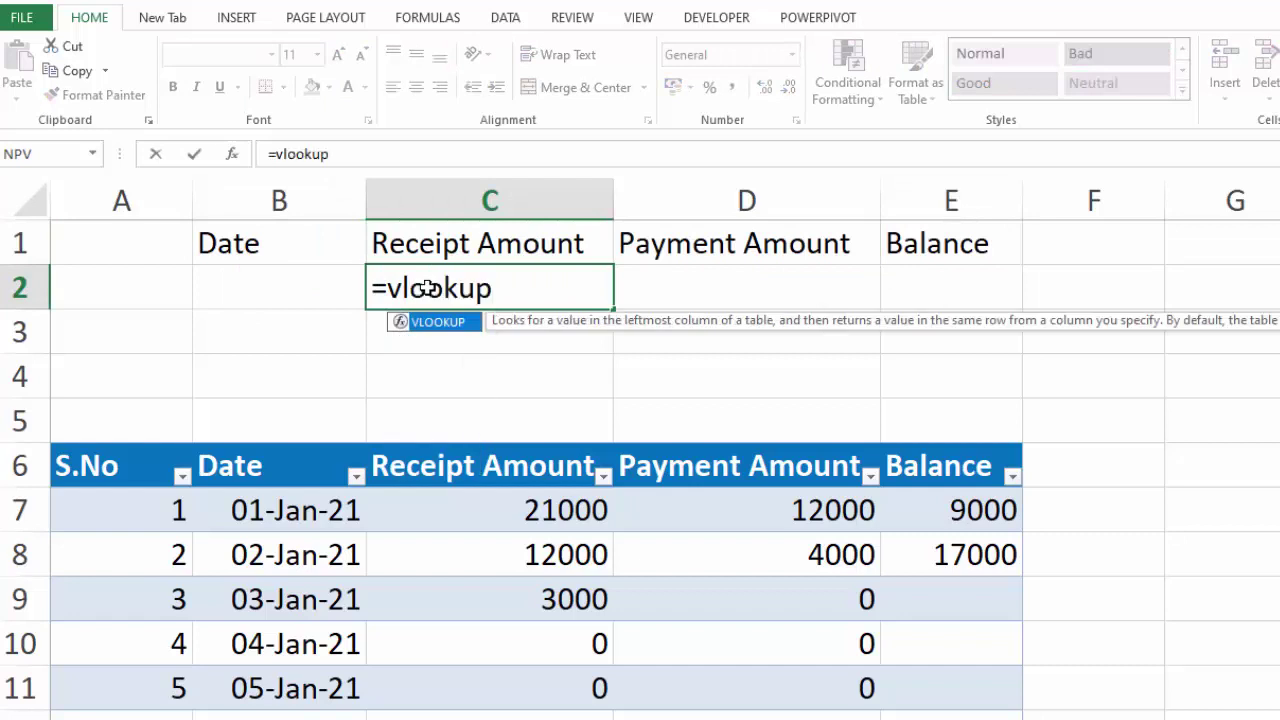
{"action": "type", "text": "("}
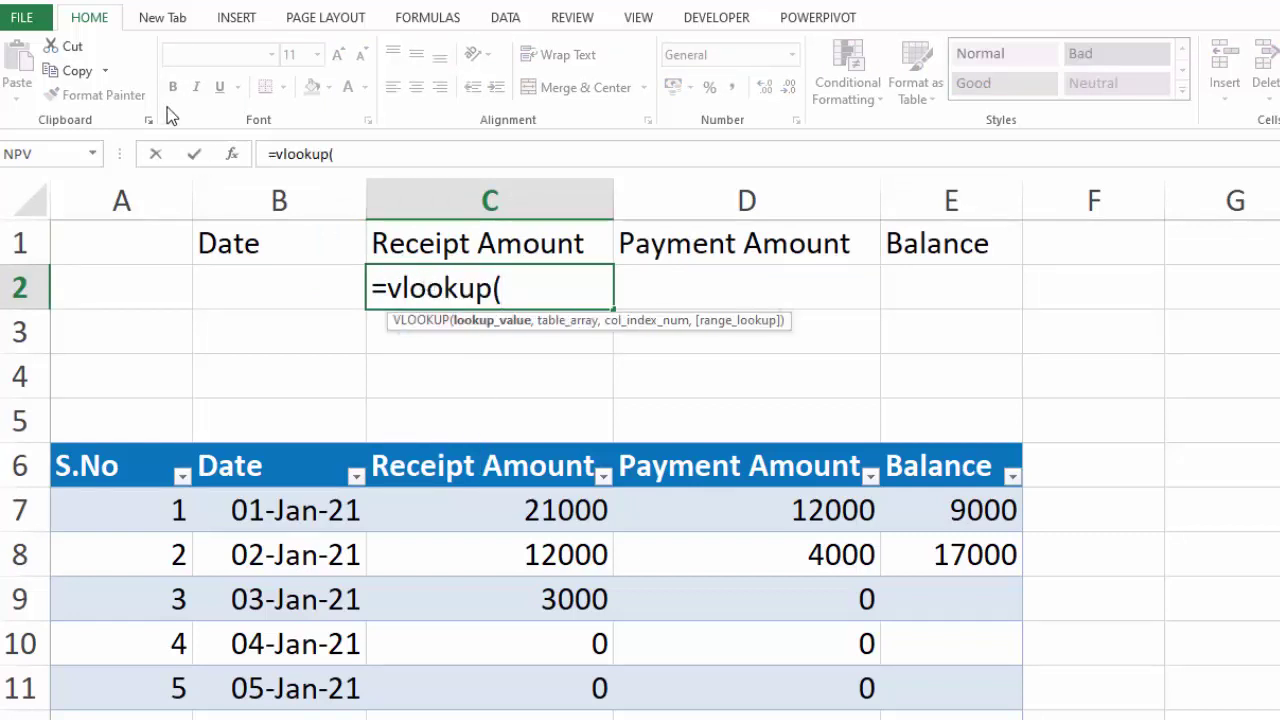
{"action": "left_click", "coordinate": [270, 274]}
{"action": "type", "text": ","}
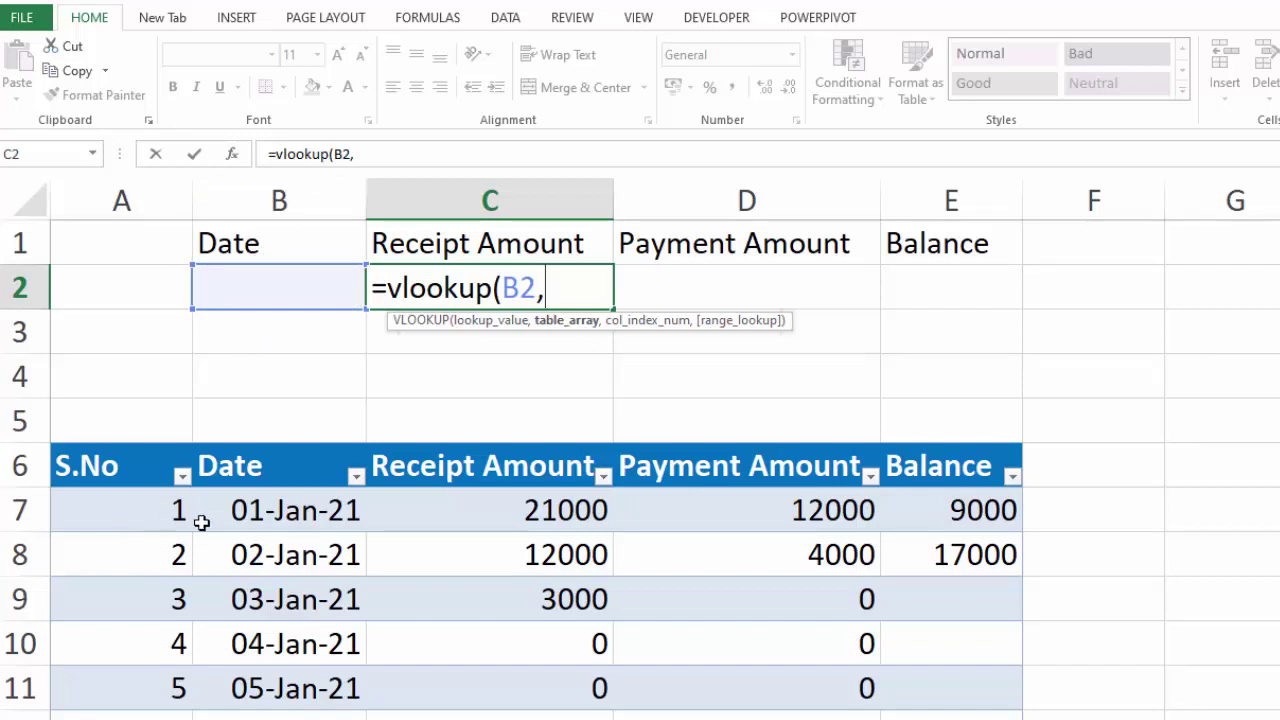
{"action": "left_click_drag", "start_coordinate": [248, 512], "coordinate": [950, 715]}
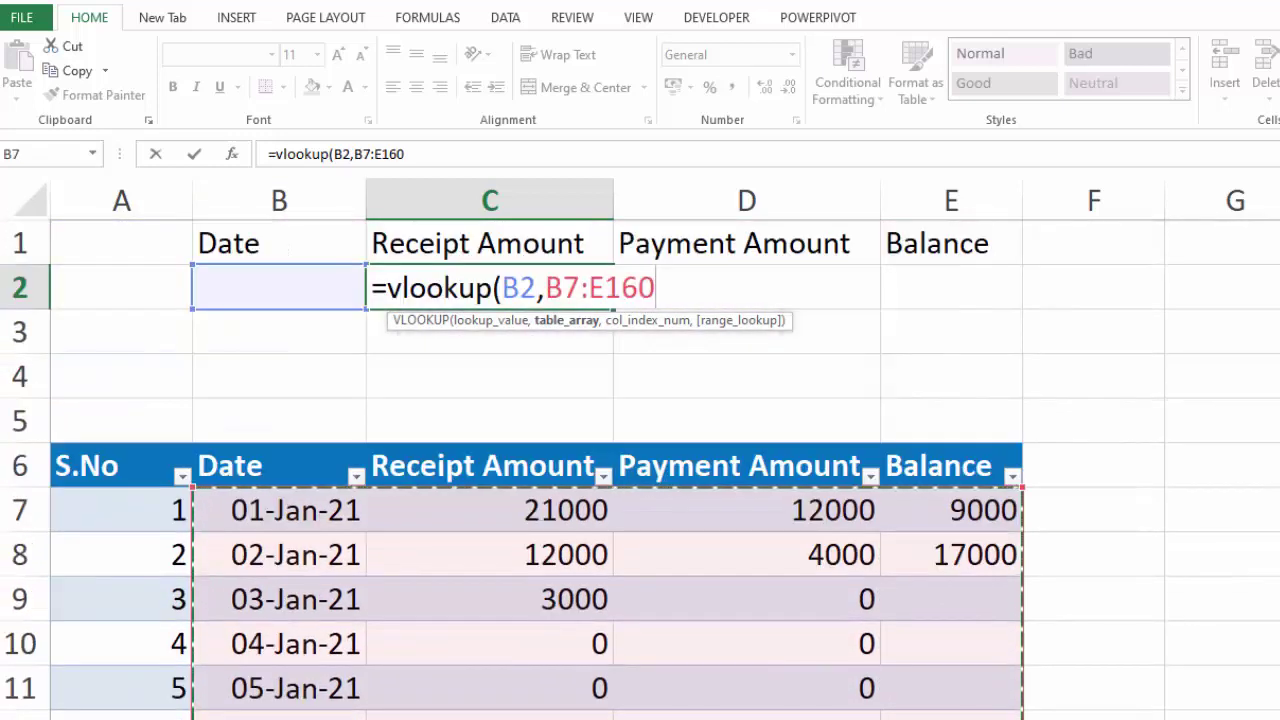
{"action": "key", "text": "F4"}
{"action": "type", "text": ","}
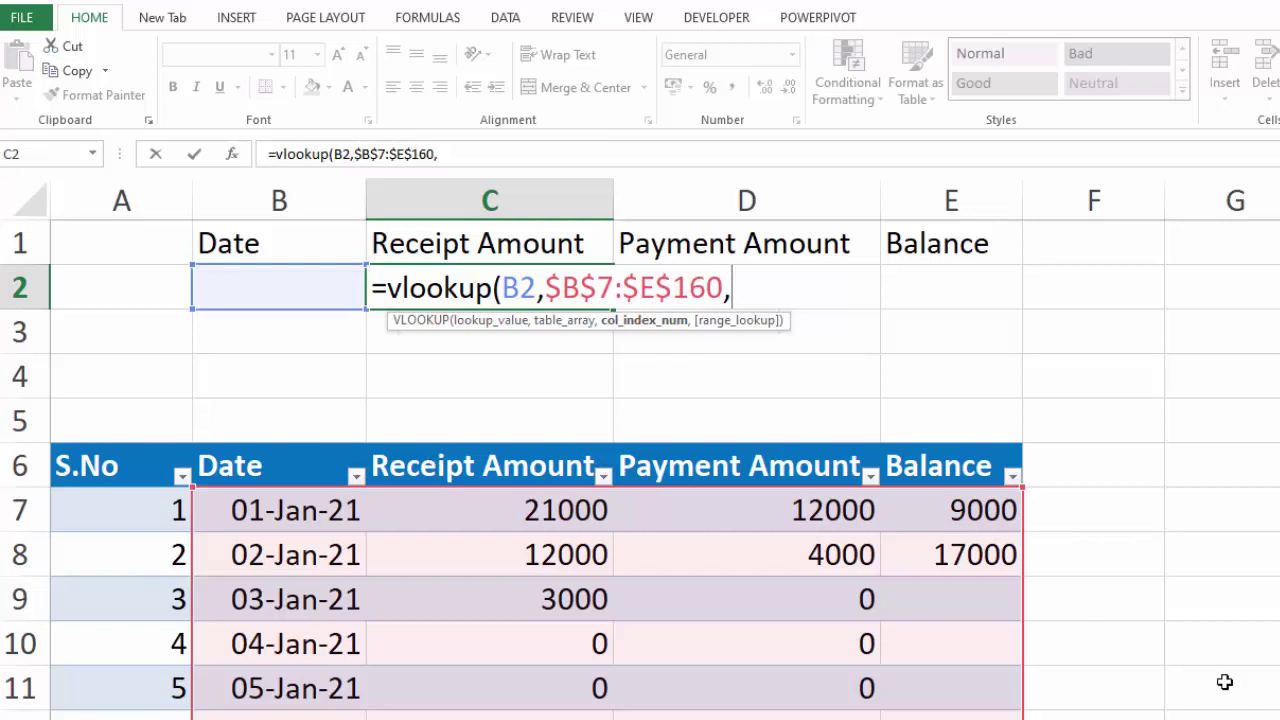
- Finish the VLOOKUP with column index 2 and TRUE approximate match
{"action": "type", "text": "2),"}
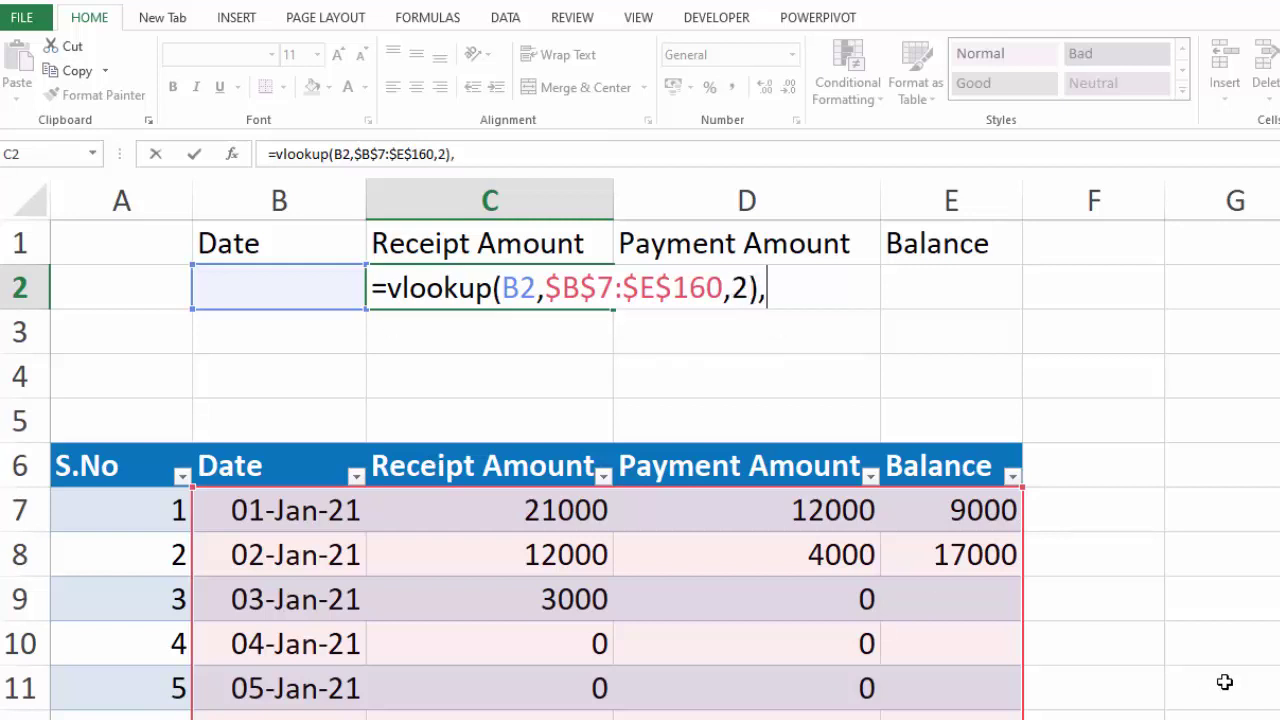
{"action": "key", "text": "BackSpace"}
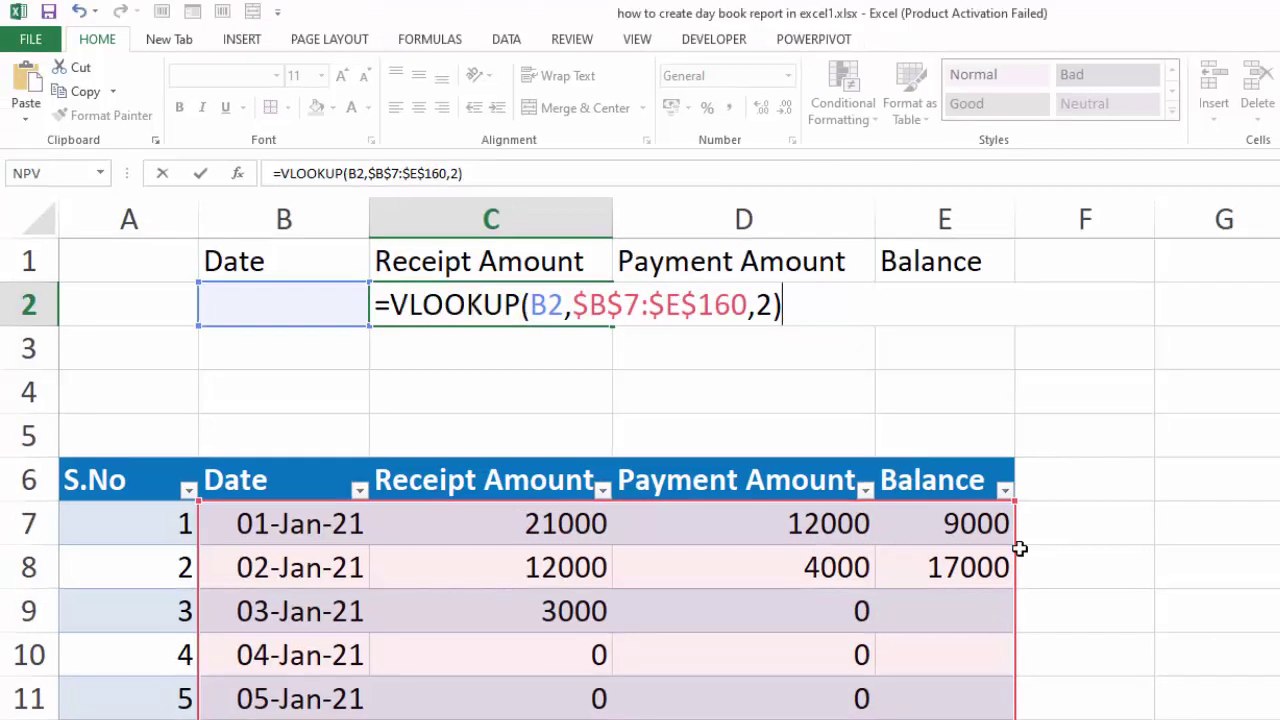
{"action": "key", "text": "BackSpace"}
{"action": "type", "text": ","}
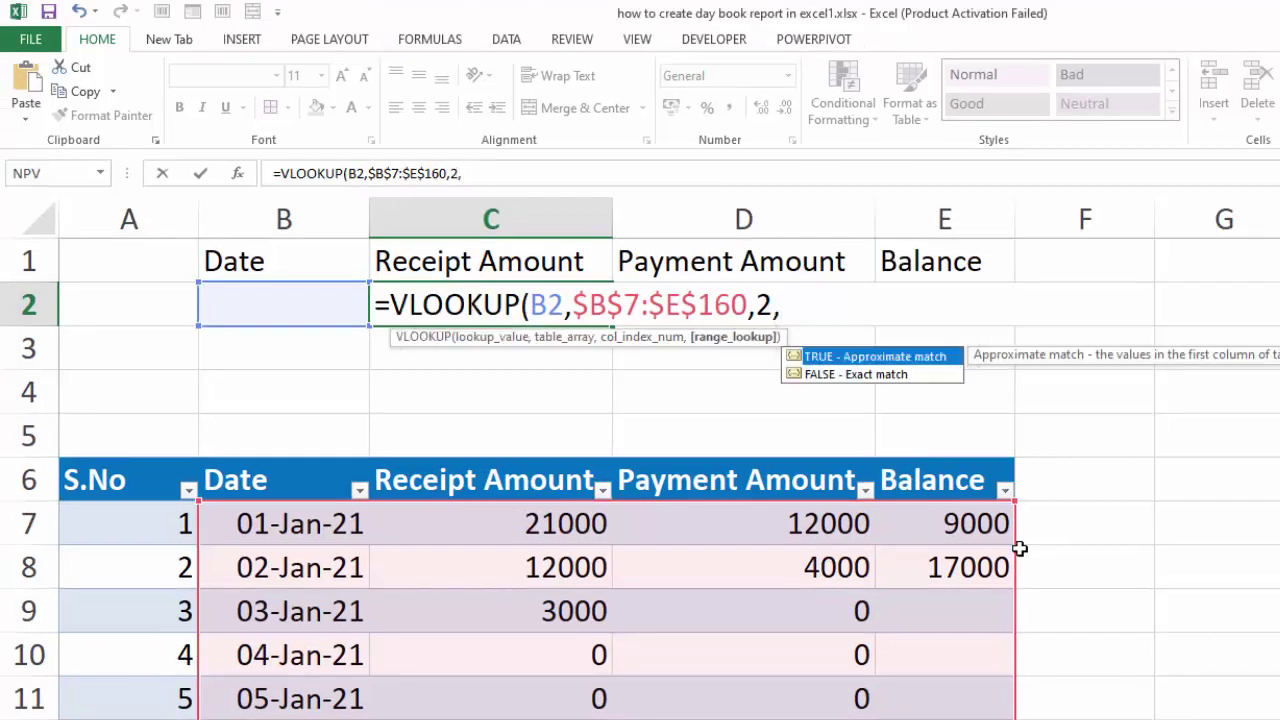
{"action": "double_click", "coordinate": [812, 357]}
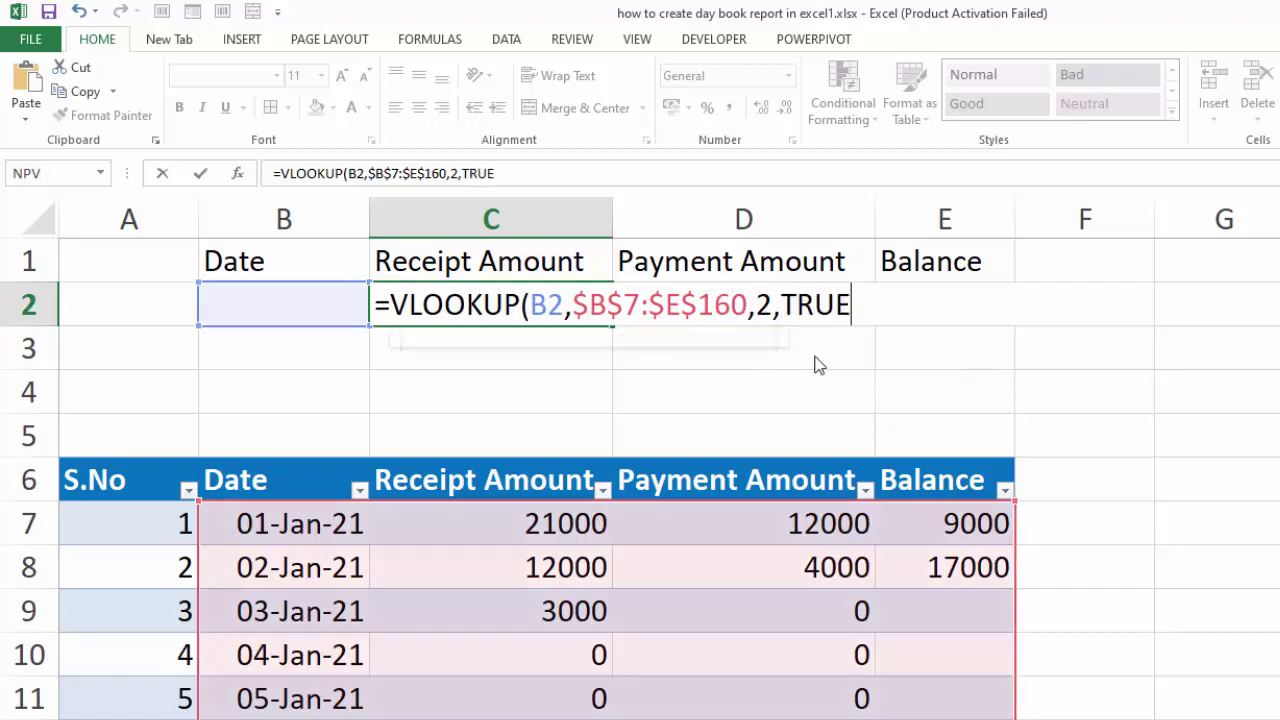
{"action": "type", "text": ")"}
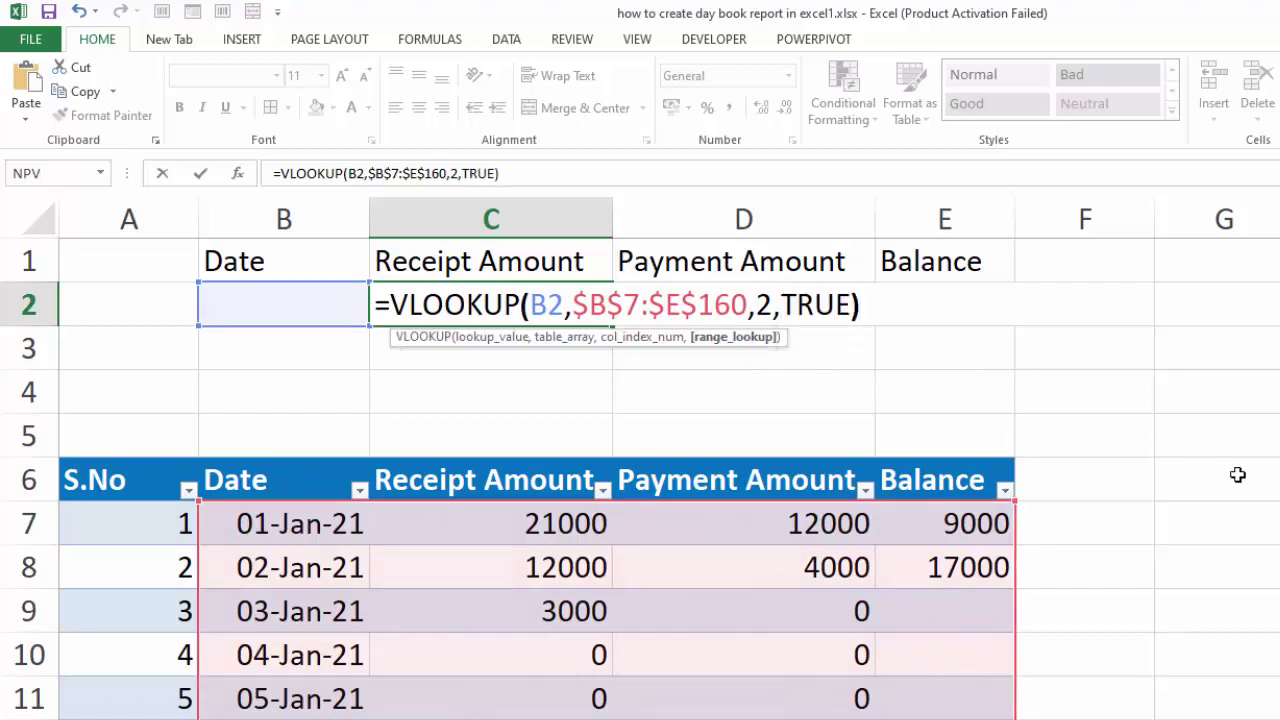
{"action": "key", "text": "Return"}
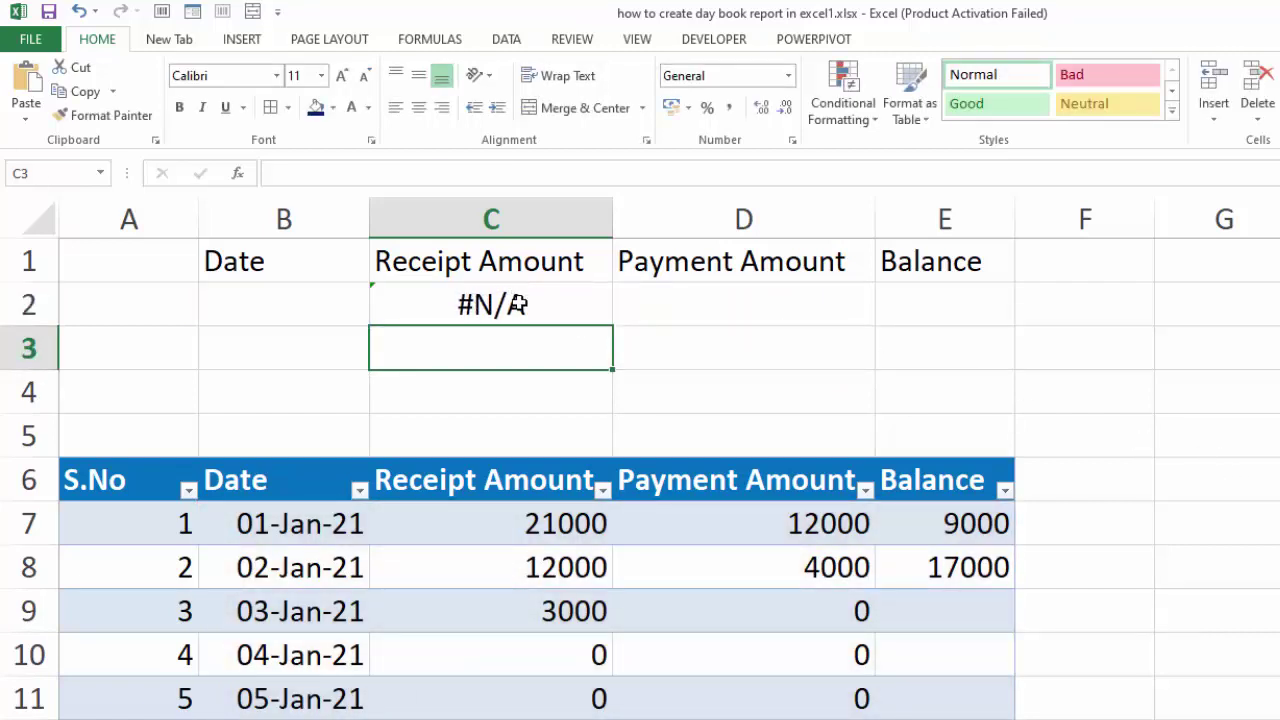
- Wrap C2's VLOOKUP in IFERROR with a blank "" fallback
{"action": "double_click", "coordinate": [519, 304]}
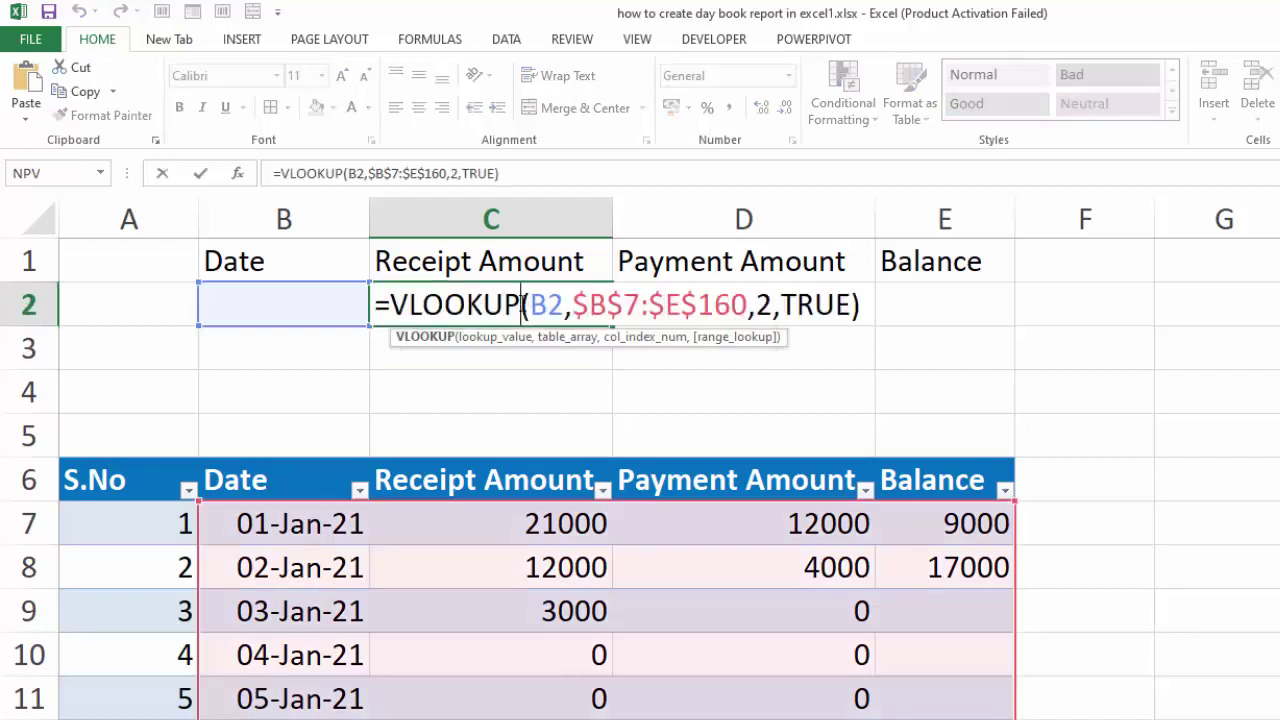
{"action": "left_click", "coordinate": [392, 302]}
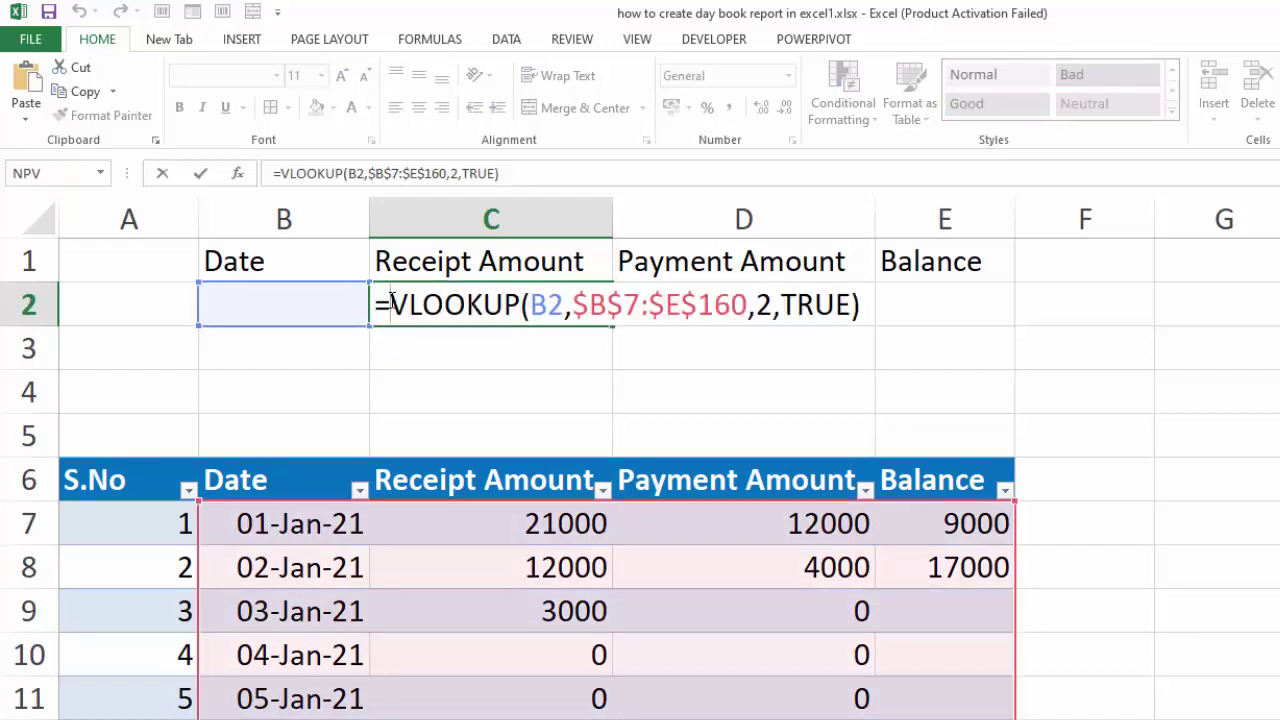
{"action": "type", "text": "IFER"}
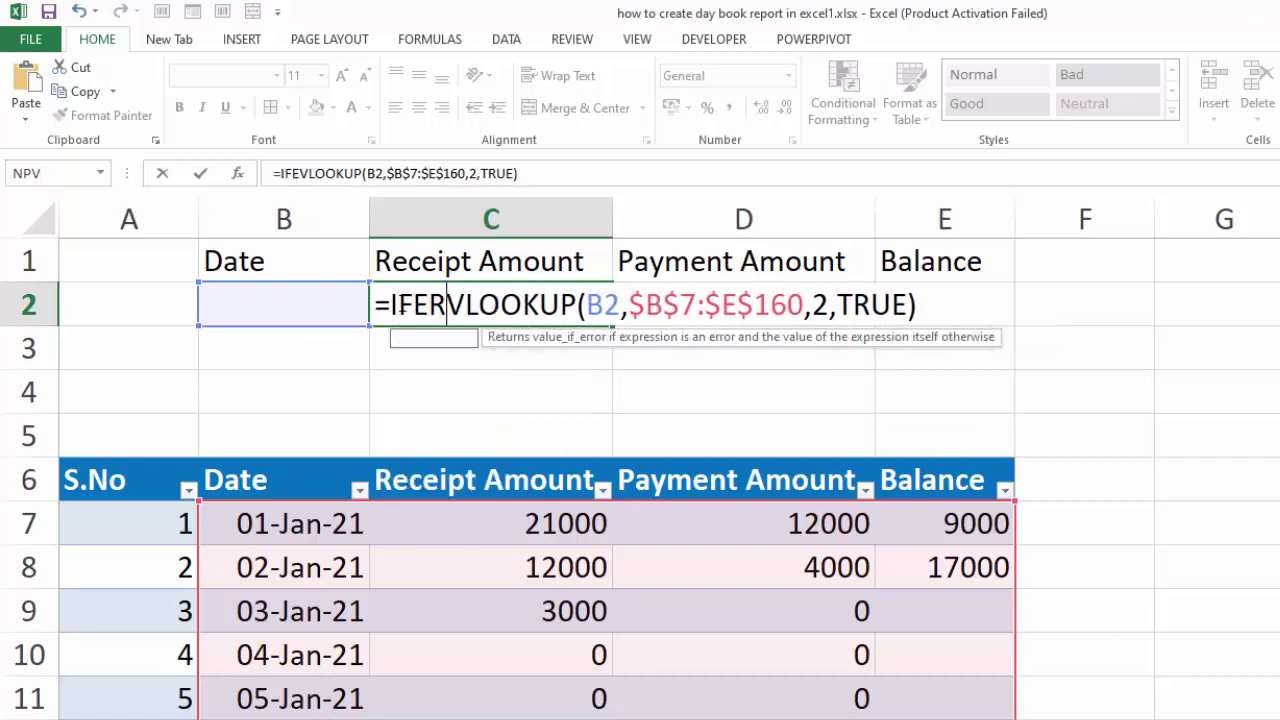
{"action": "type", "text": "ROR("}
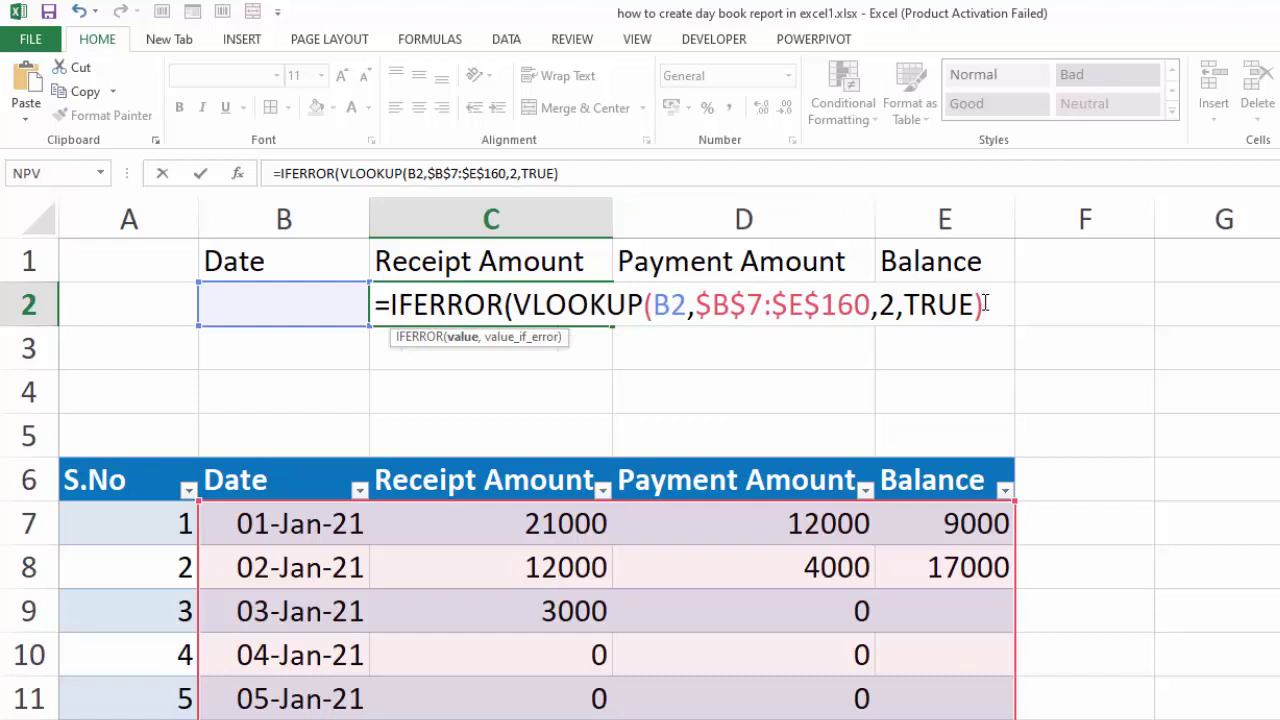
{"action": "type", "text": ","}
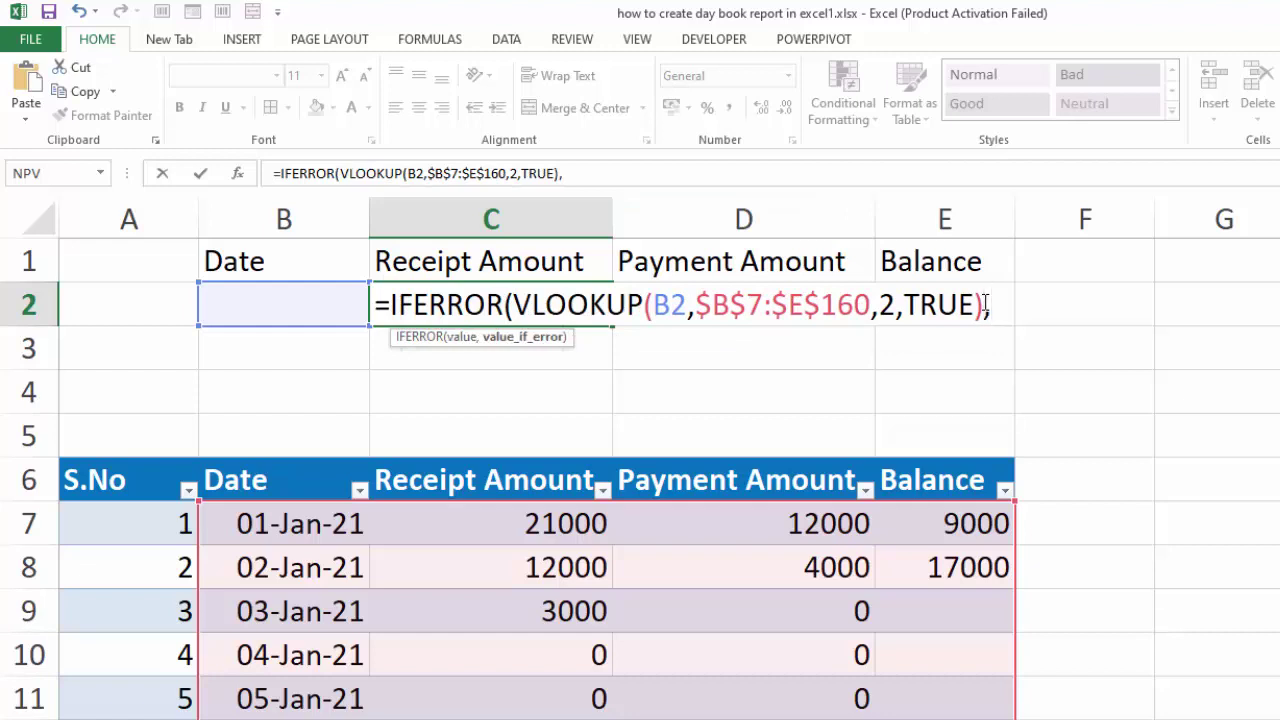
{"action": "type", "text": "\"\""}
{"action": "type", "text": ")"}
{"action": "key", "text": "Return"}
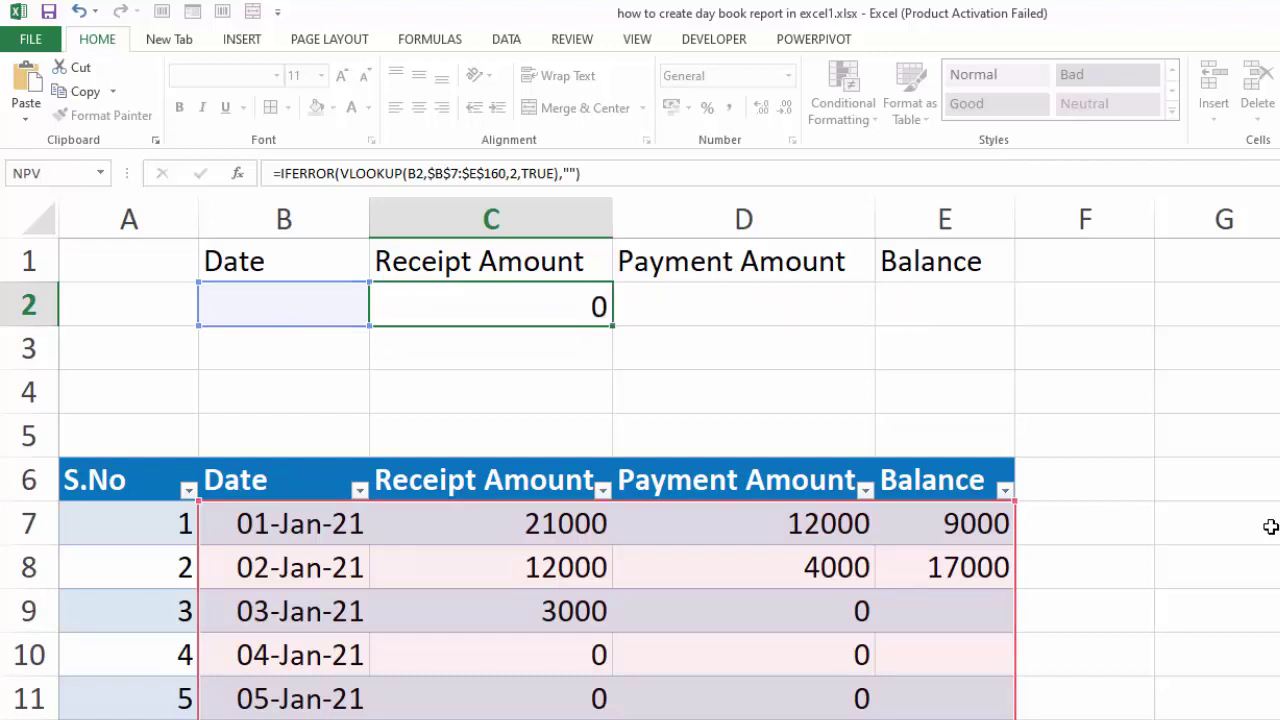
- Enter the date 01/01/2021 in B2 so C2 shows 21000
{"action": "left_click", "coordinate": [312, 306]}
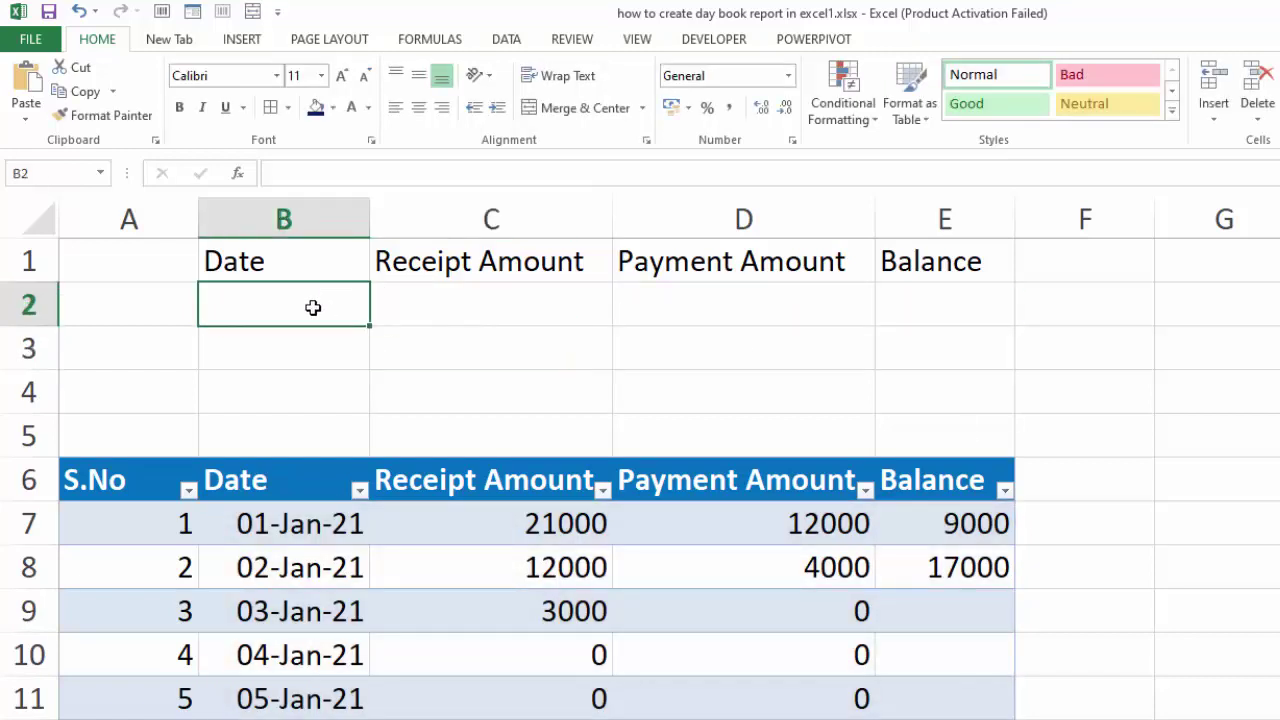
{"action": "type", "text": "1/01/2"}
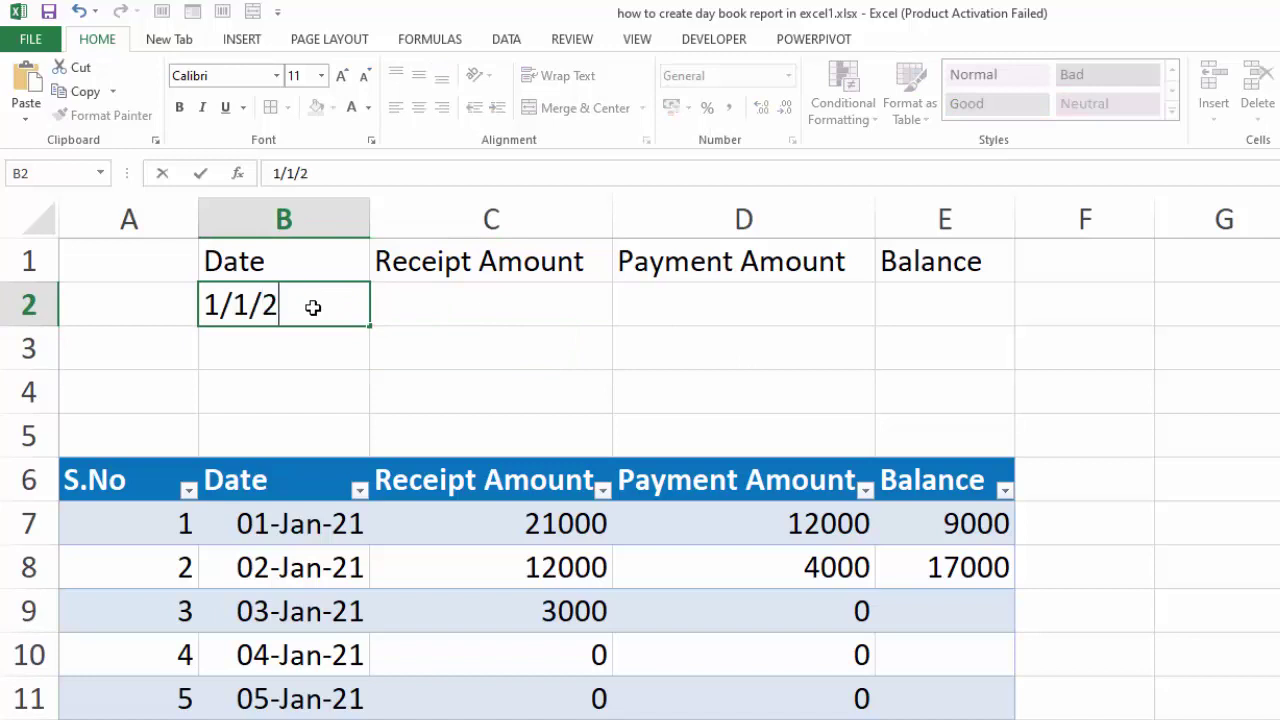
{"action": "type", "text": "021"}
{"action": "key", "text": "Return"}
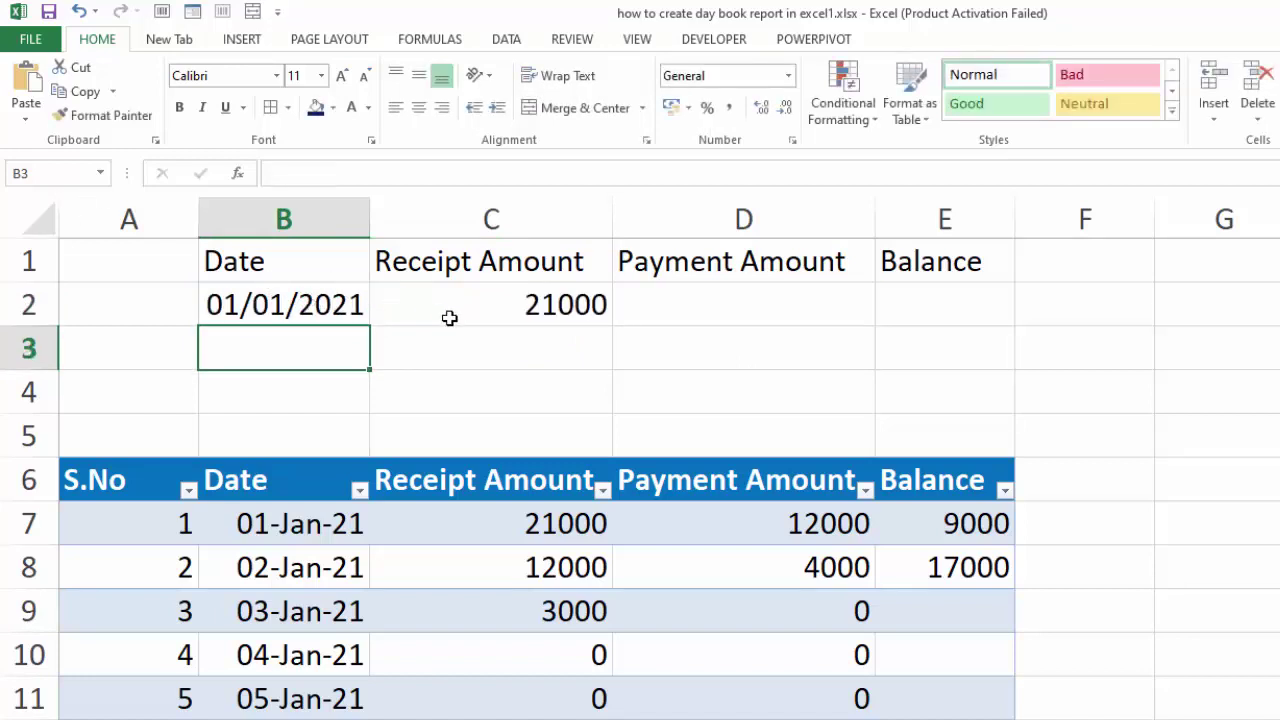
{"action": "left_click", "coordinate": [471, 316]}
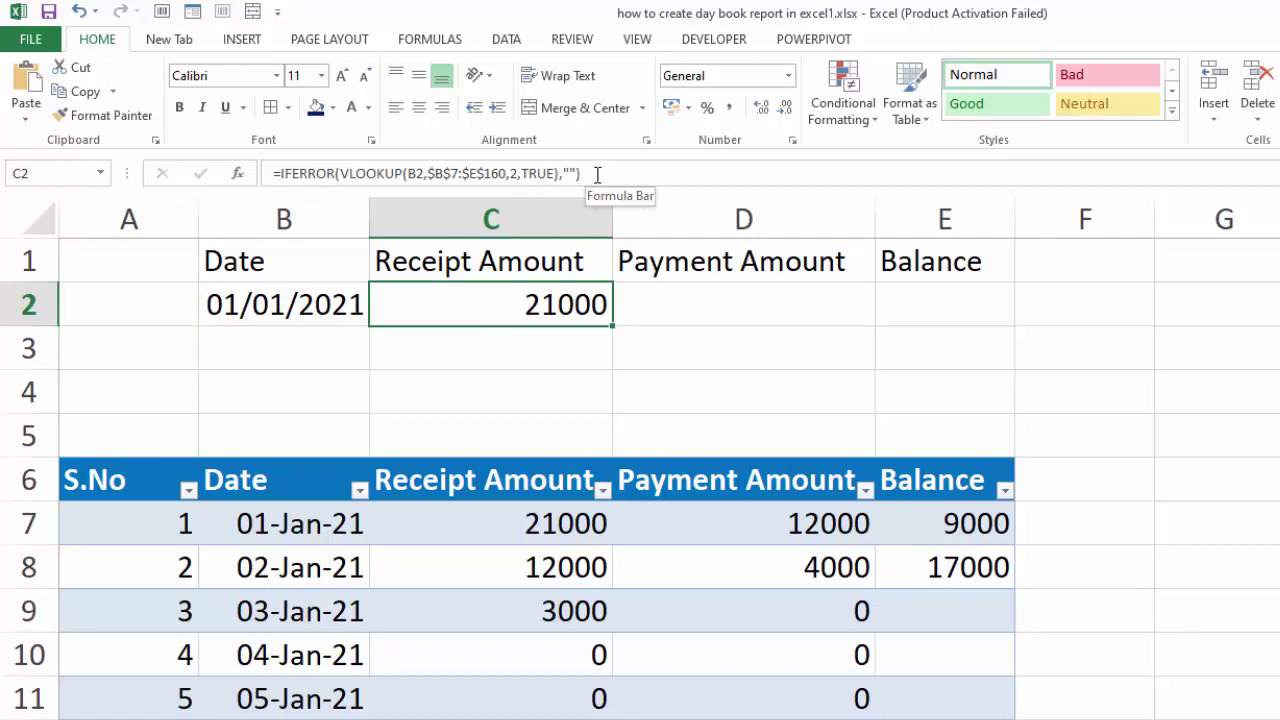
- Copy C2's lookup formula into D2 with column index 3, showing payment 12000
{"action": "left_click_drag", "start_coordinate": [590, 173], "coordinate": [270, 173]}
{"action": "key", "text": "ctrl+c"}
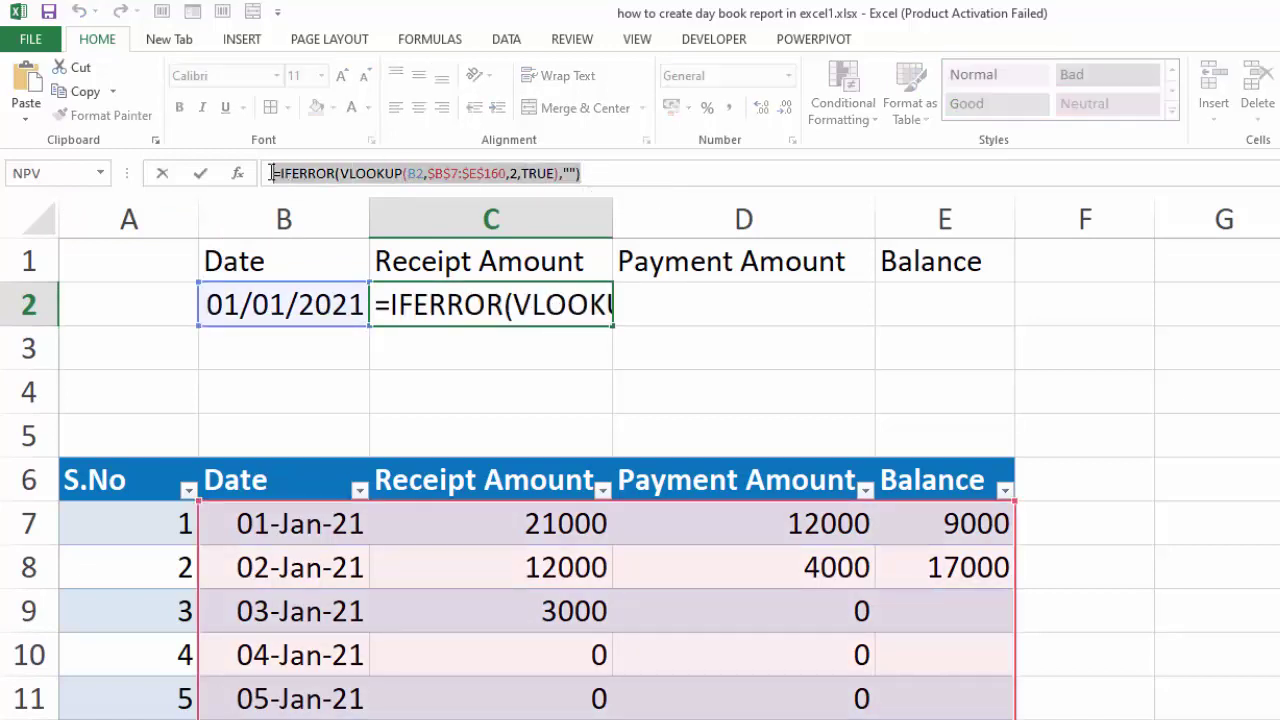
{"action": "type", "text": "="}
{"action": "left_click", "coordinate": [681, 299]}
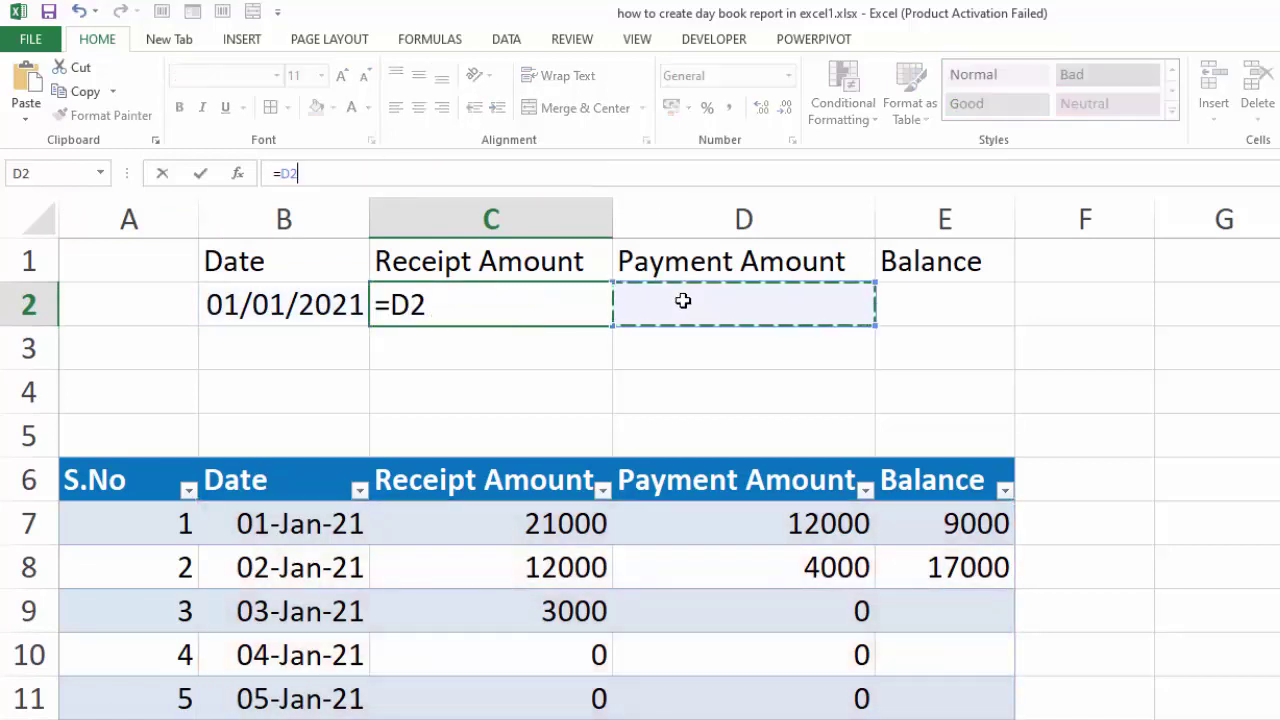
{"action": "key", "text": "Escape"}
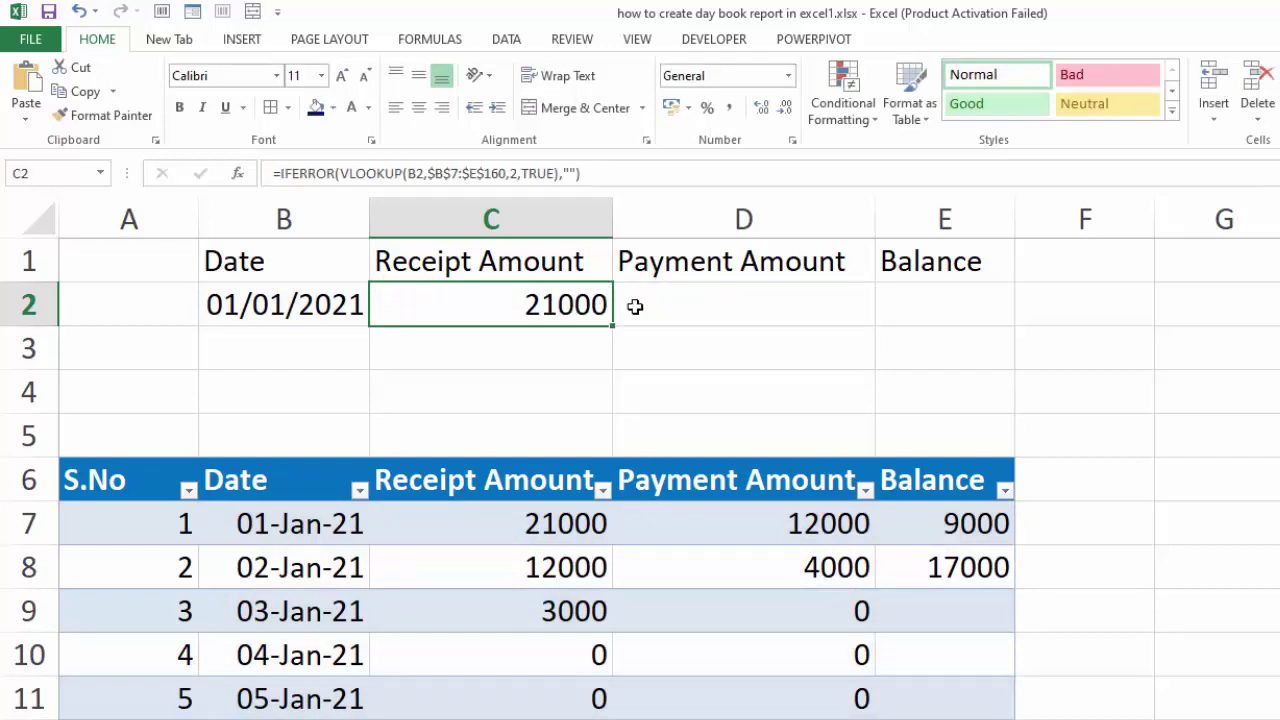
{"action": "left_click", "coordinate": [635, 306]}
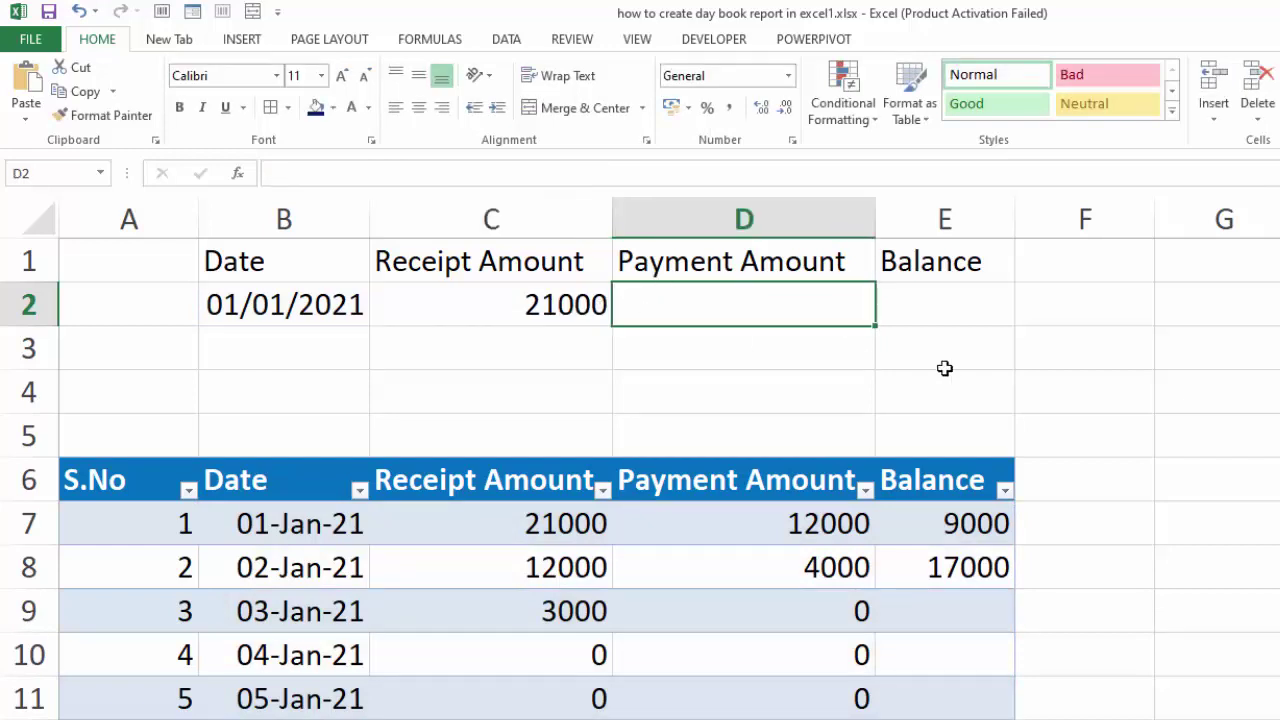
{"action": "key", "text": "ctrl+v"}
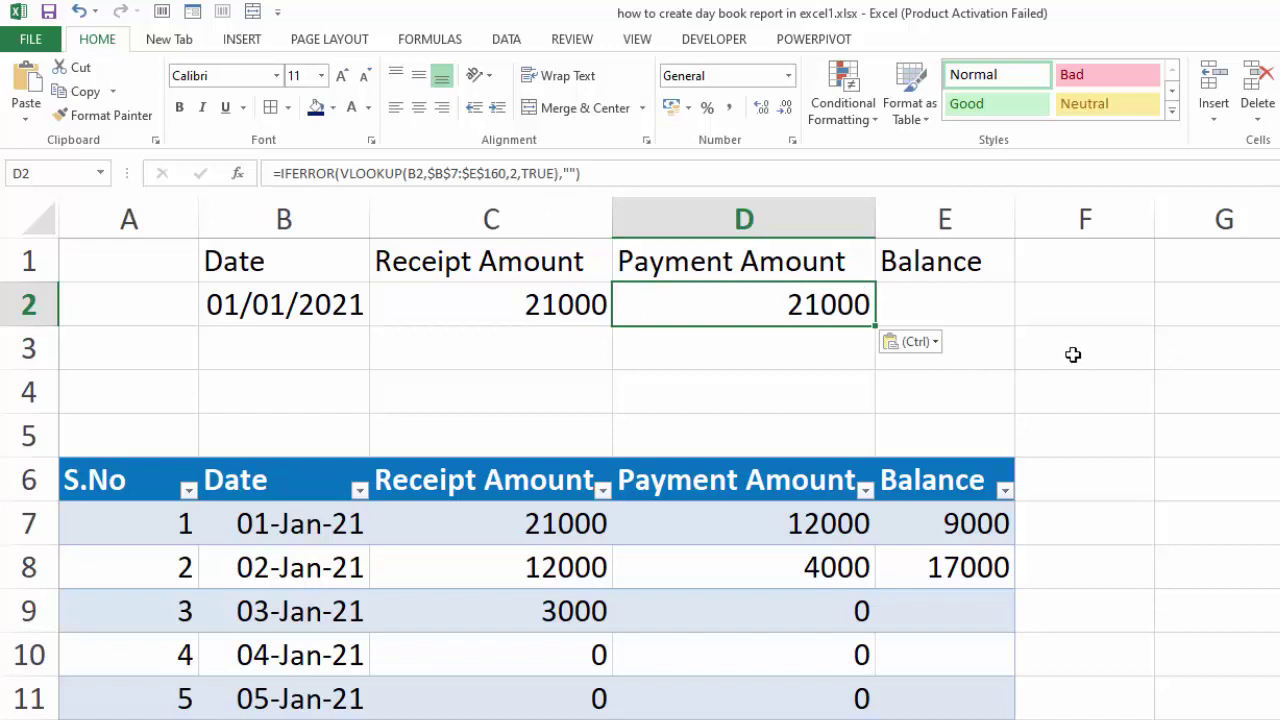
{"action": "double_click", "coordinate": [803, 297]}
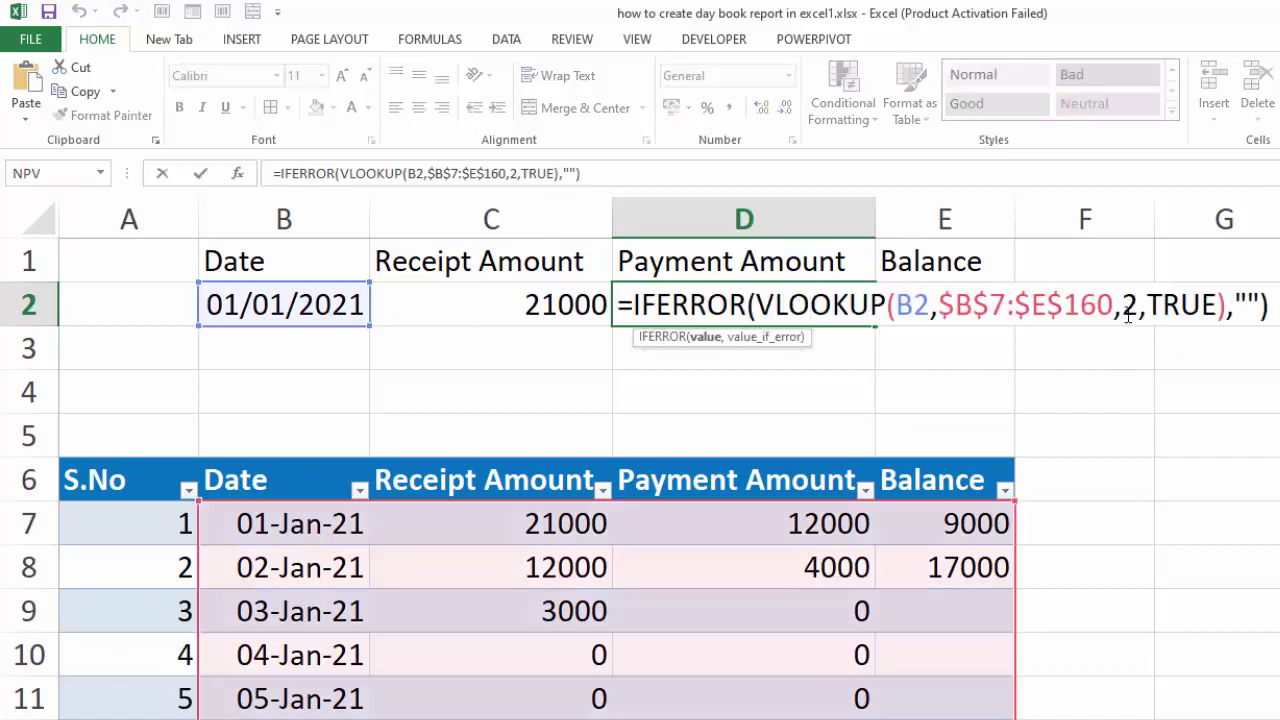
{"action": "left_click", "coordinate": [1138, 307]}
{"action": "key", "text": "BackSpace"}
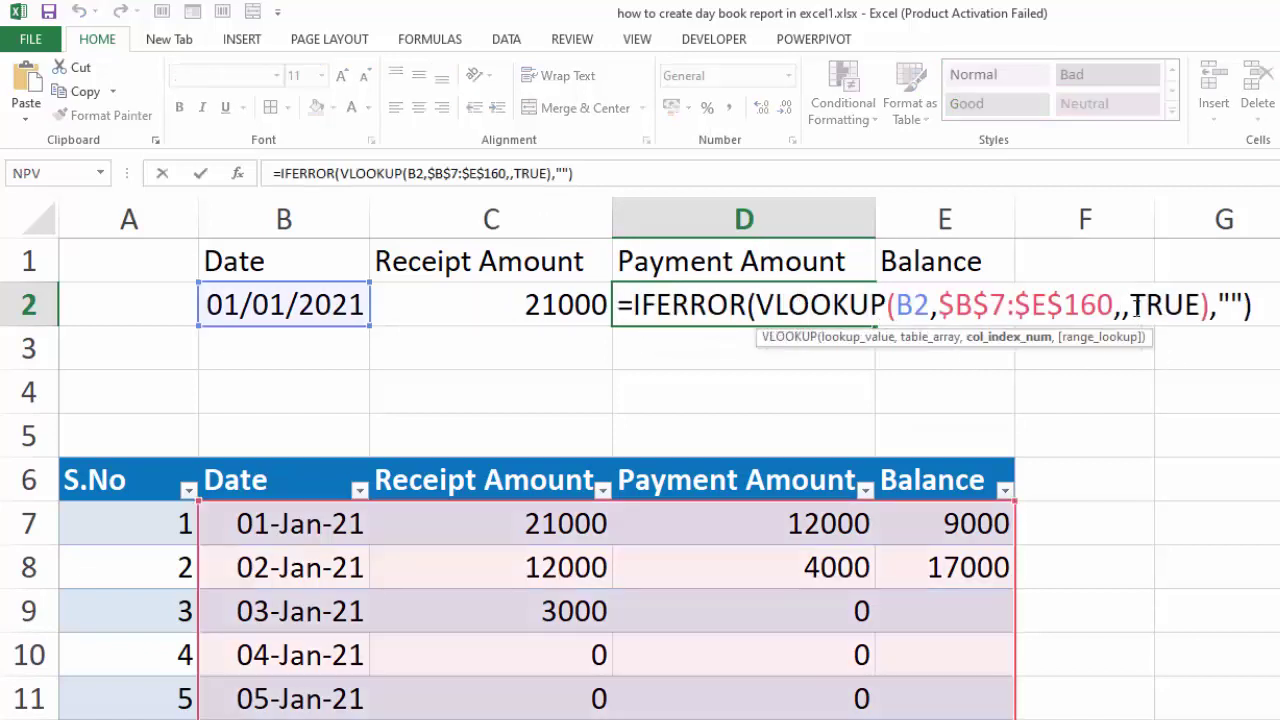
{"action": "type", "text": "3"}
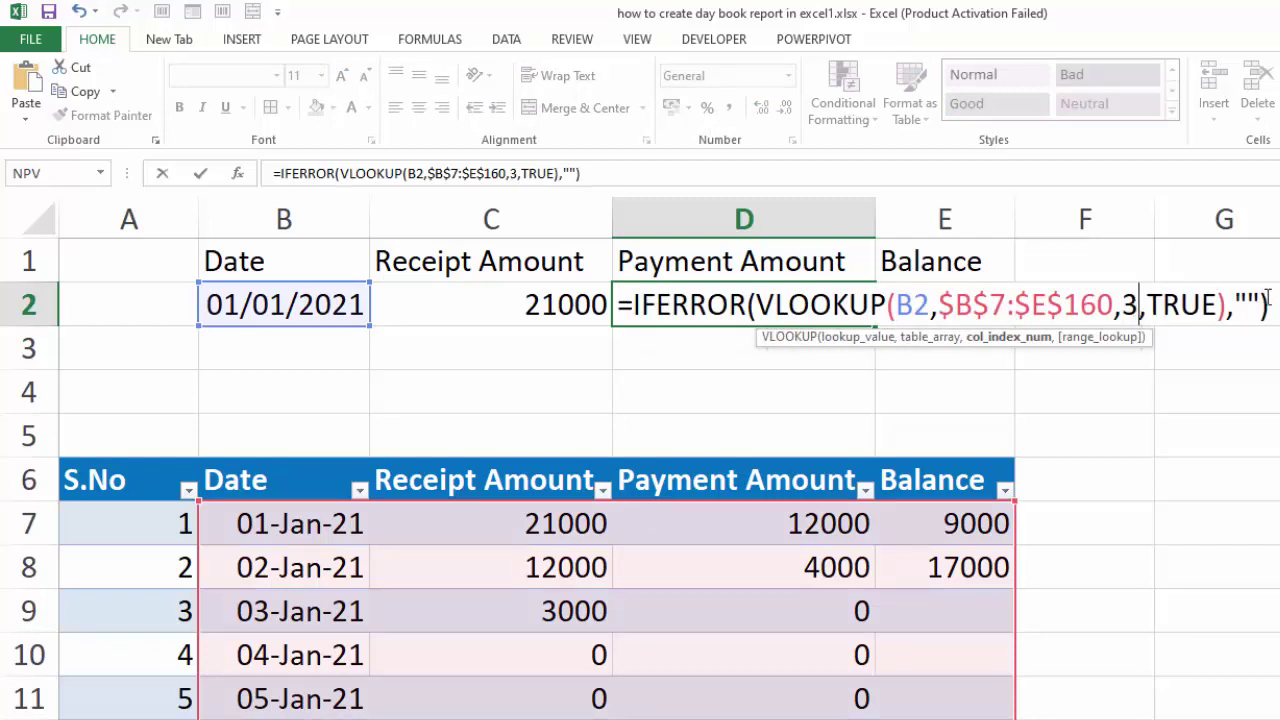
{"action": "left_click", "coordinate": [1275, 304]}
{"action": "left_click", "coordinate": [491, 348]}
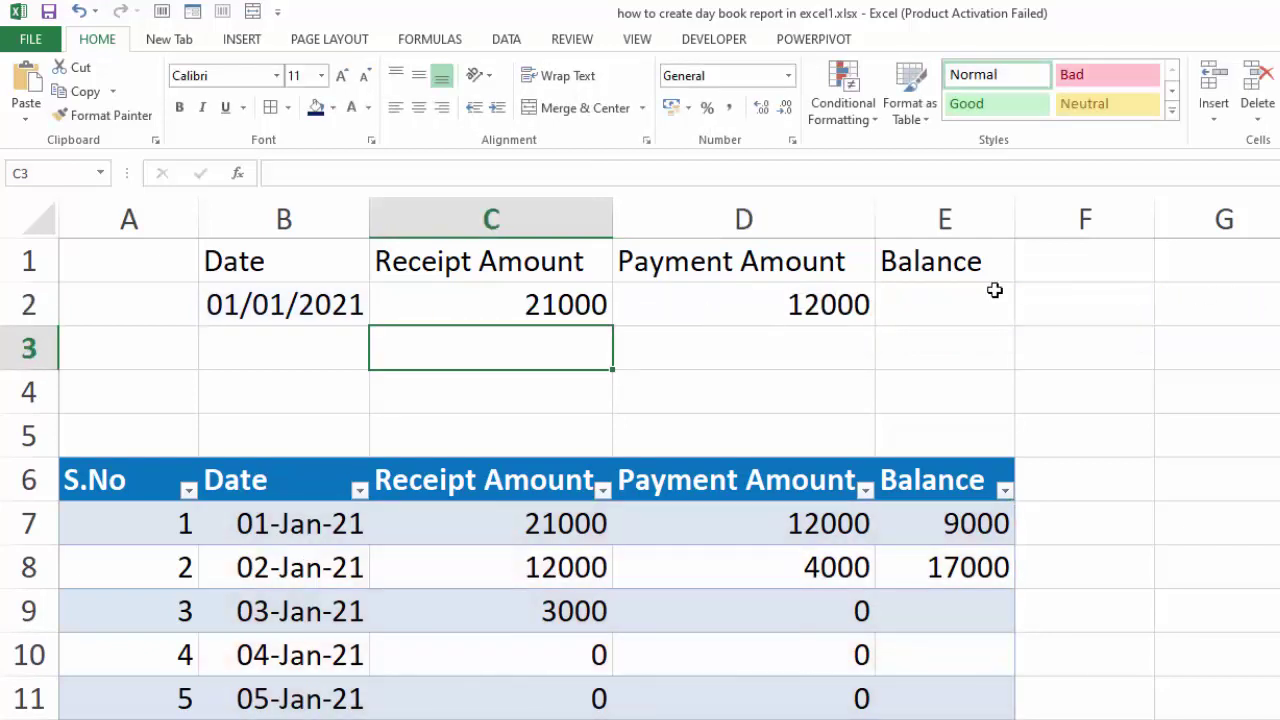
- Paste the lookup formula into E2 with column index 4, showing balance 9000
{"action": "left_click", "coordinate": [929, 297]}
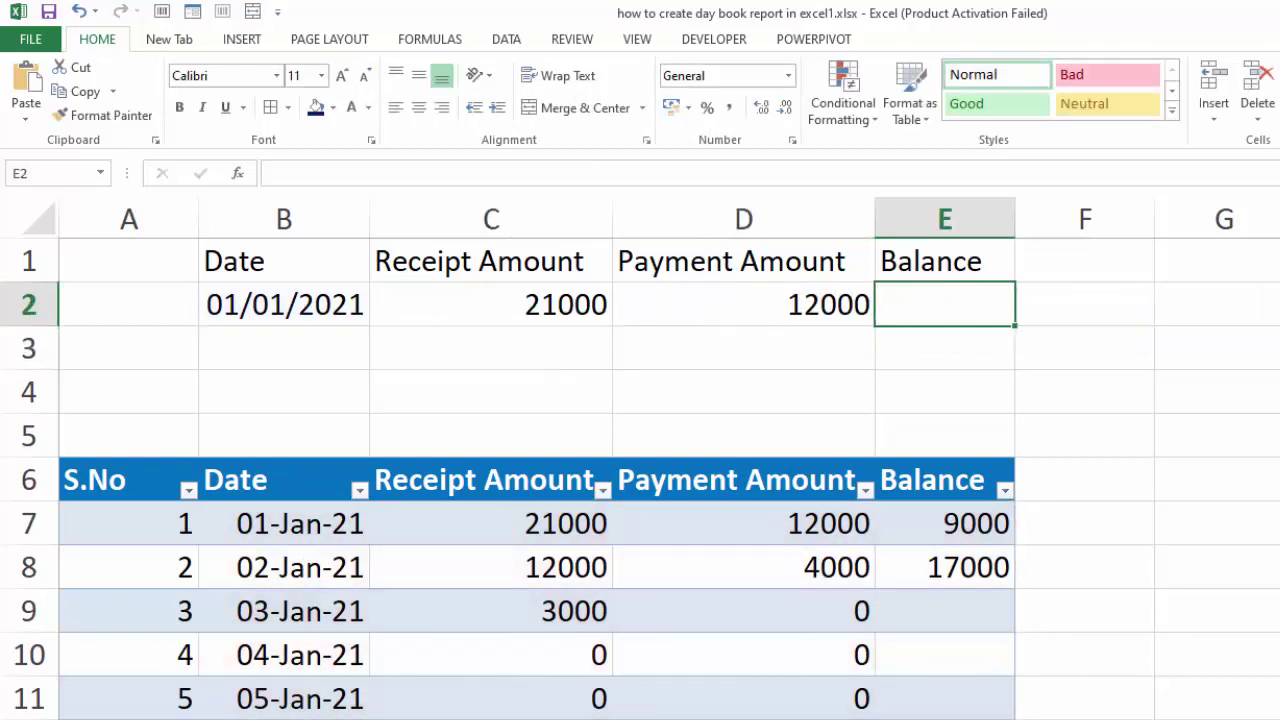
{"action": "key", "text": "ctrl+v"}
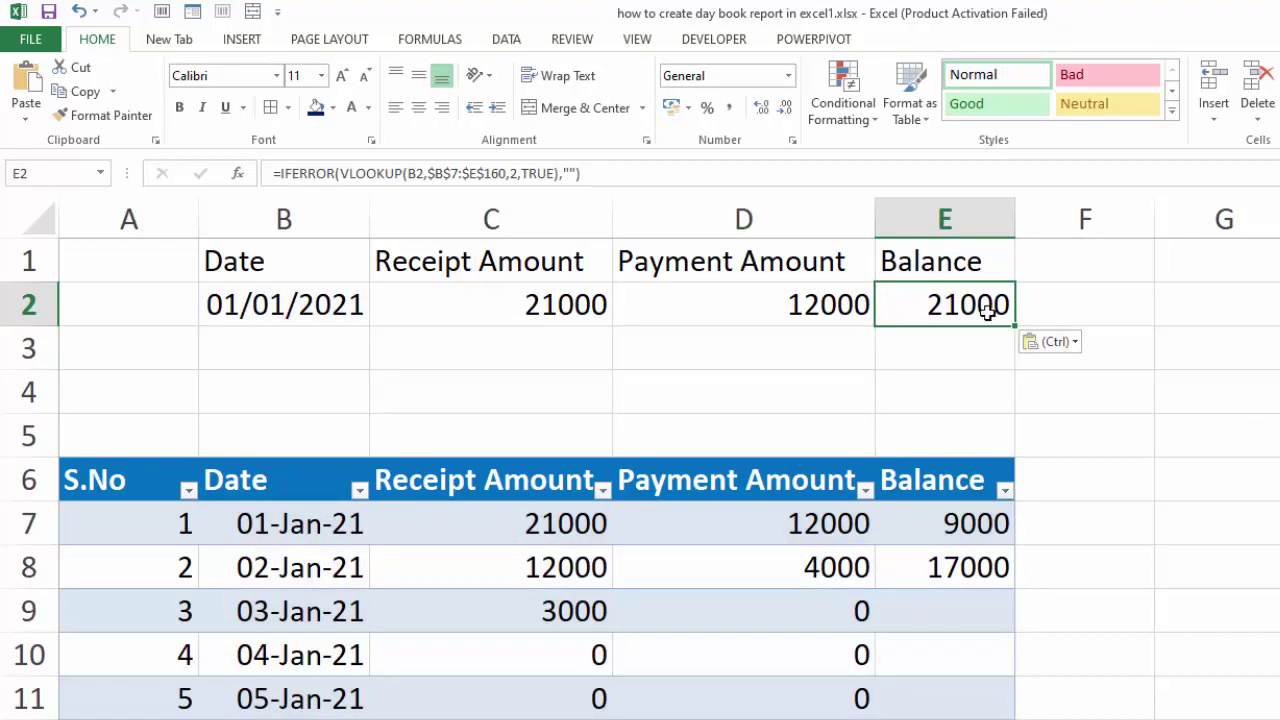
{"action": "double_click", "coordinate": [987, 312]}
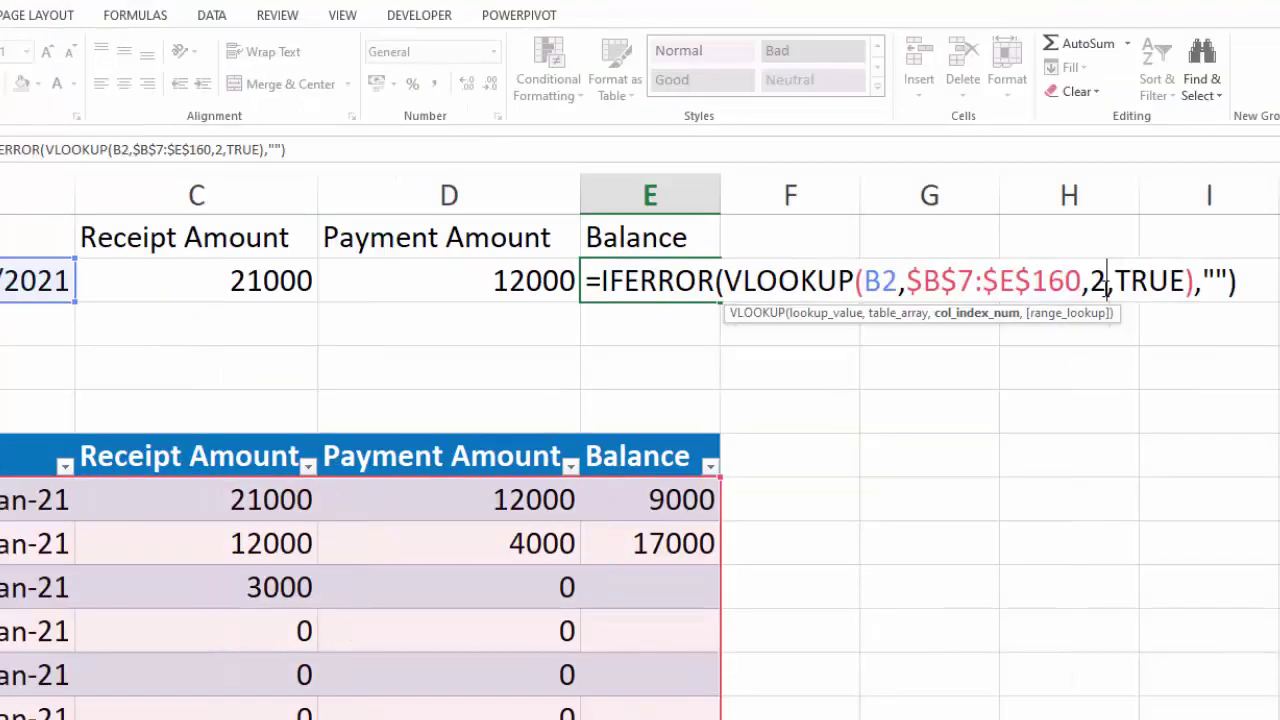
{"action": "key", "text": "BackSpace"}
{"action": "type", "text": "4"}
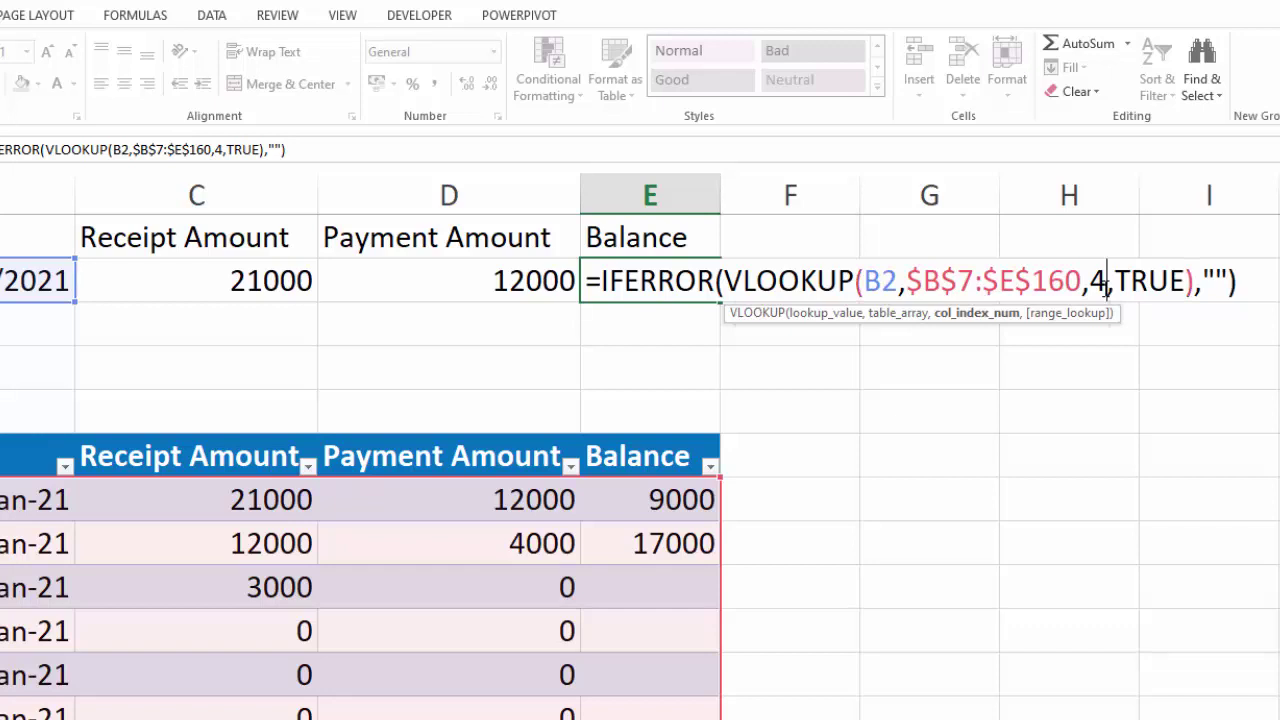
{"action": "key", "text": "Return"}
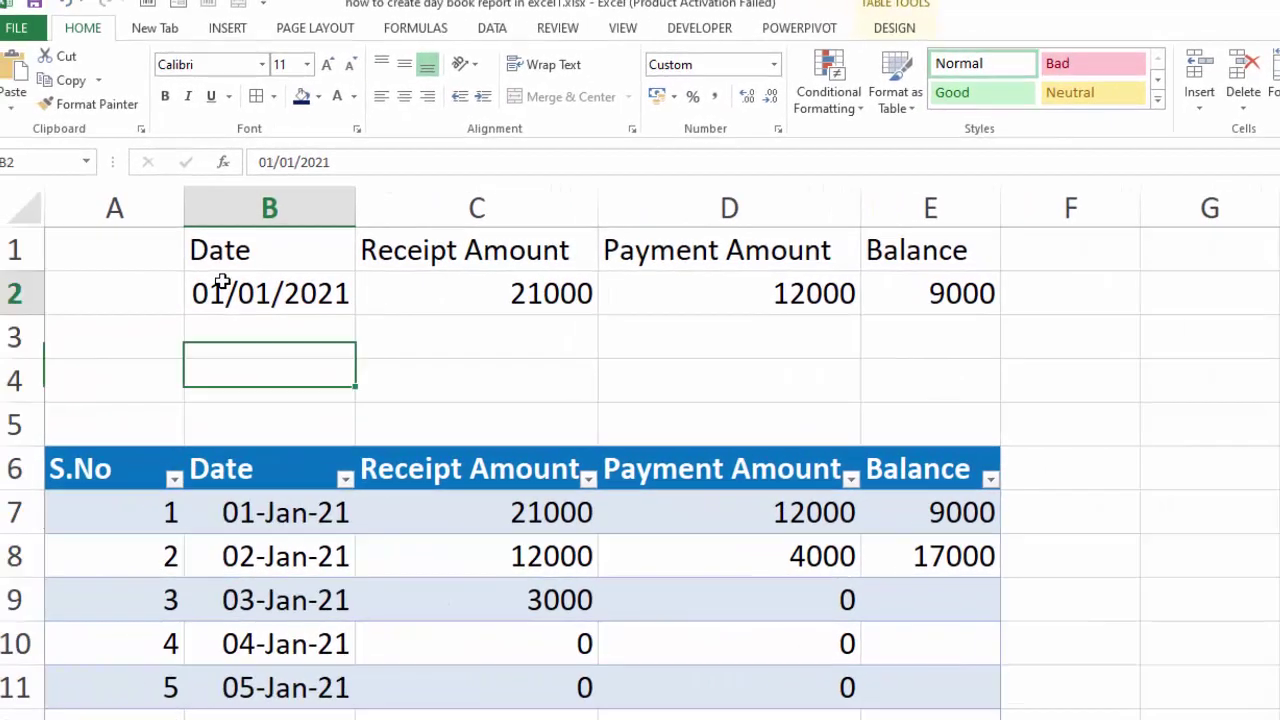
- Change the lookup date in B2 to 02/01/2021
{"action": "left_click", "coordinate": [218, 293]}
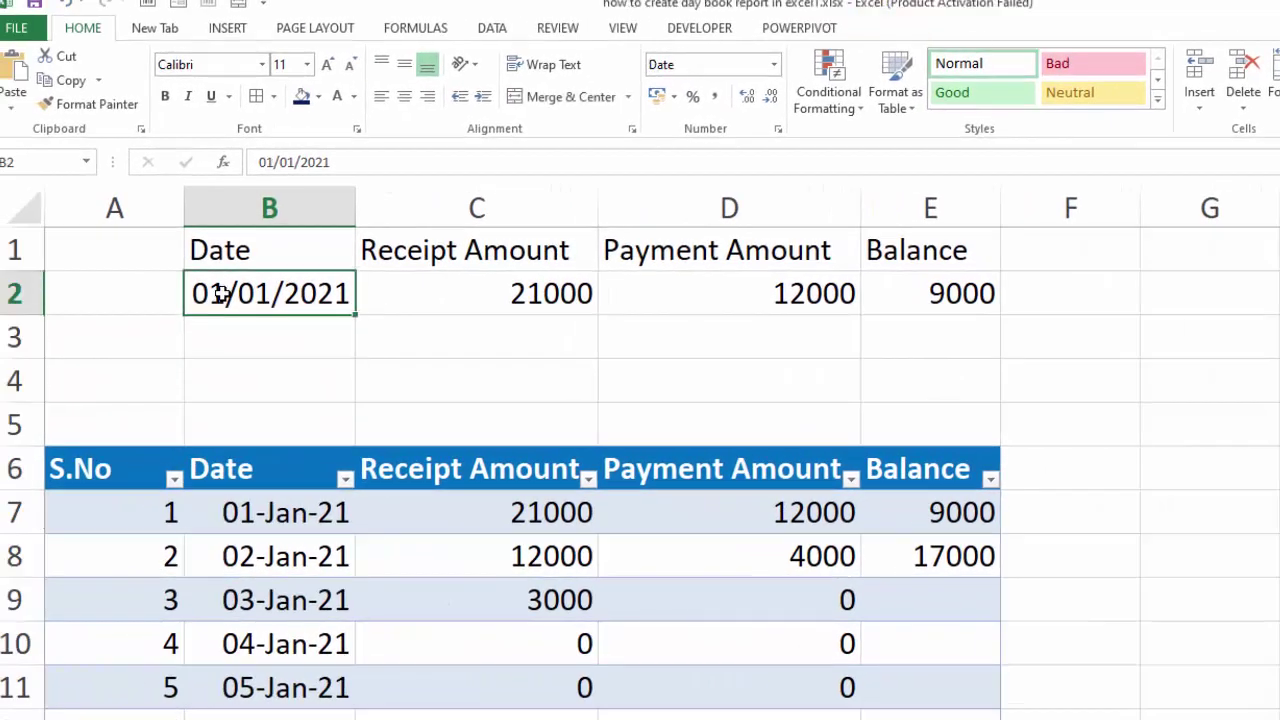
{"action": "double_click", "coordinate": [222, 293]}
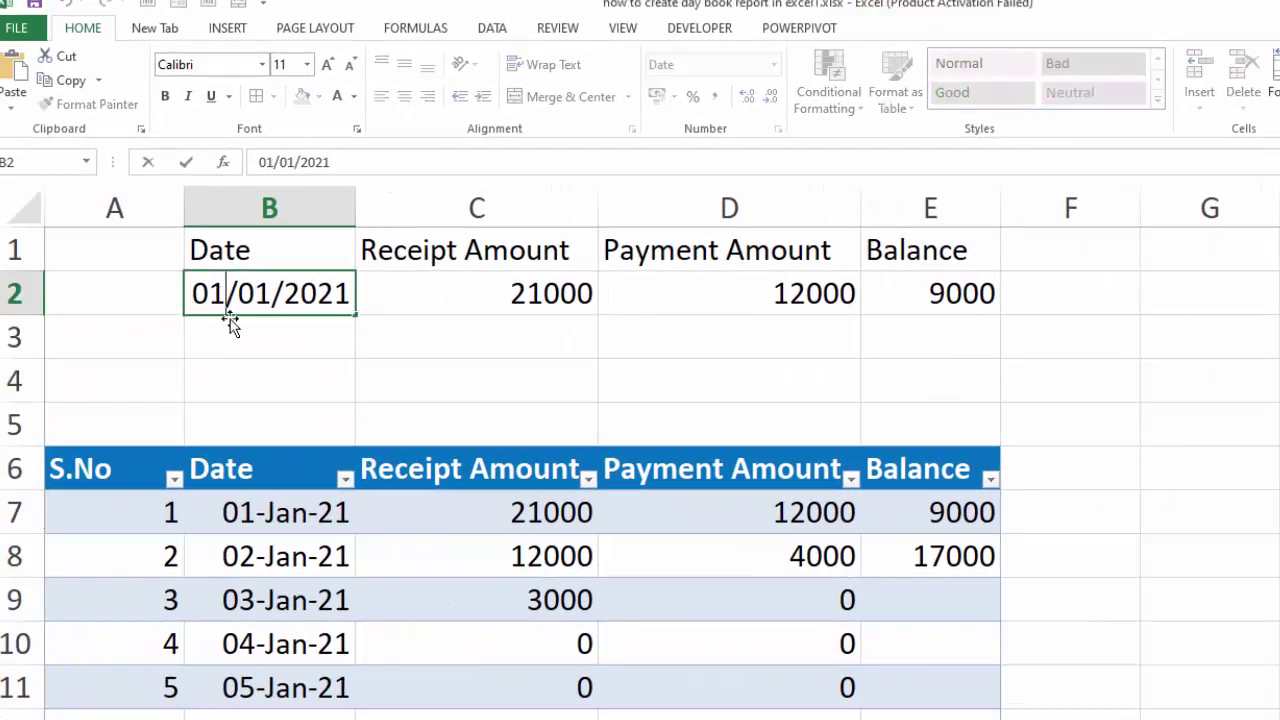
{"action": "key", "text": "BackSpace"}
{"action": "type", "text": "2"}
{"action": "key", "text": "Tab"}
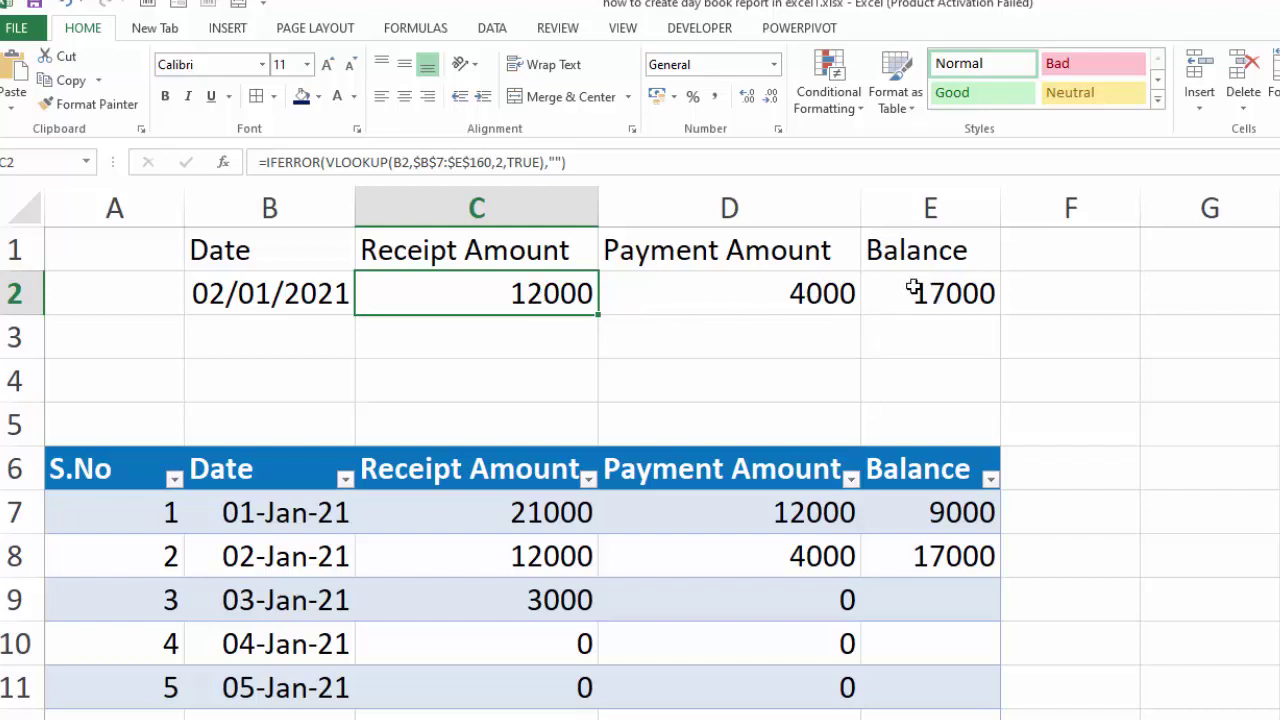
- Replace E2's balance with =C2-D2, showing 8000
{"action": "left_click", "coordinate": [916, 288]}
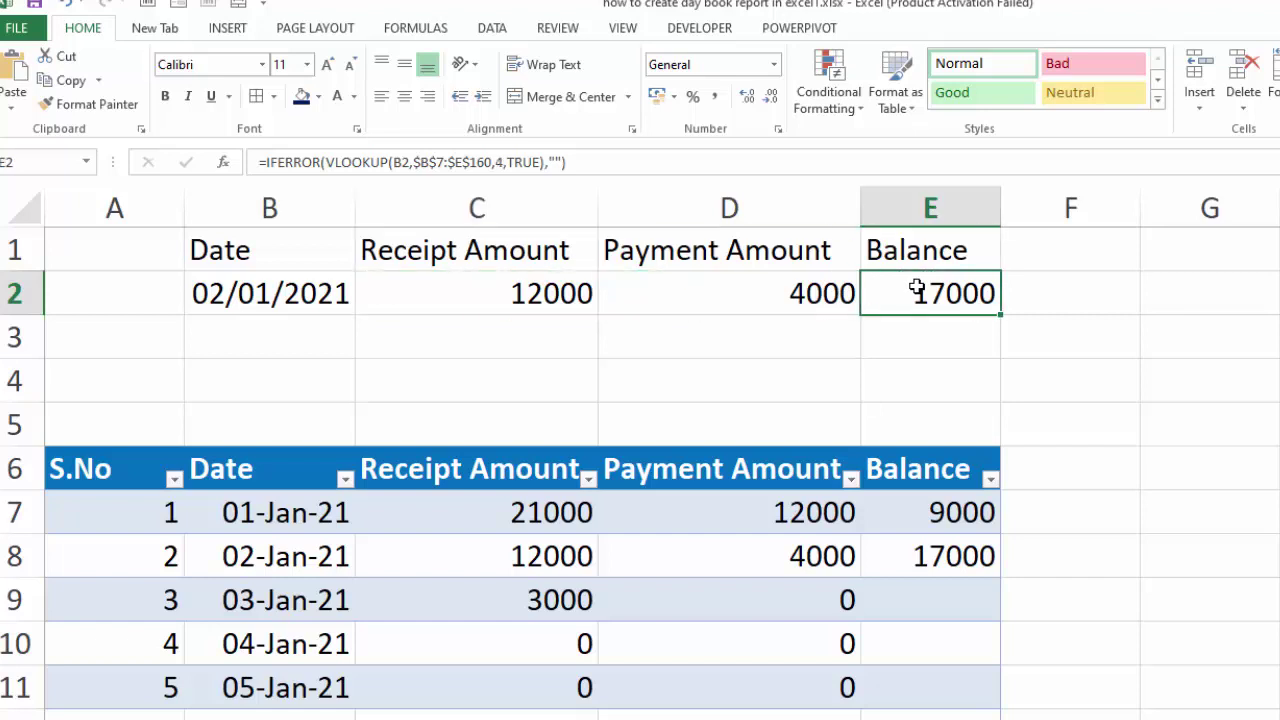
{"action": "type", "text": "="}
{"action": "left_click", "coordinate": [550, 298]}
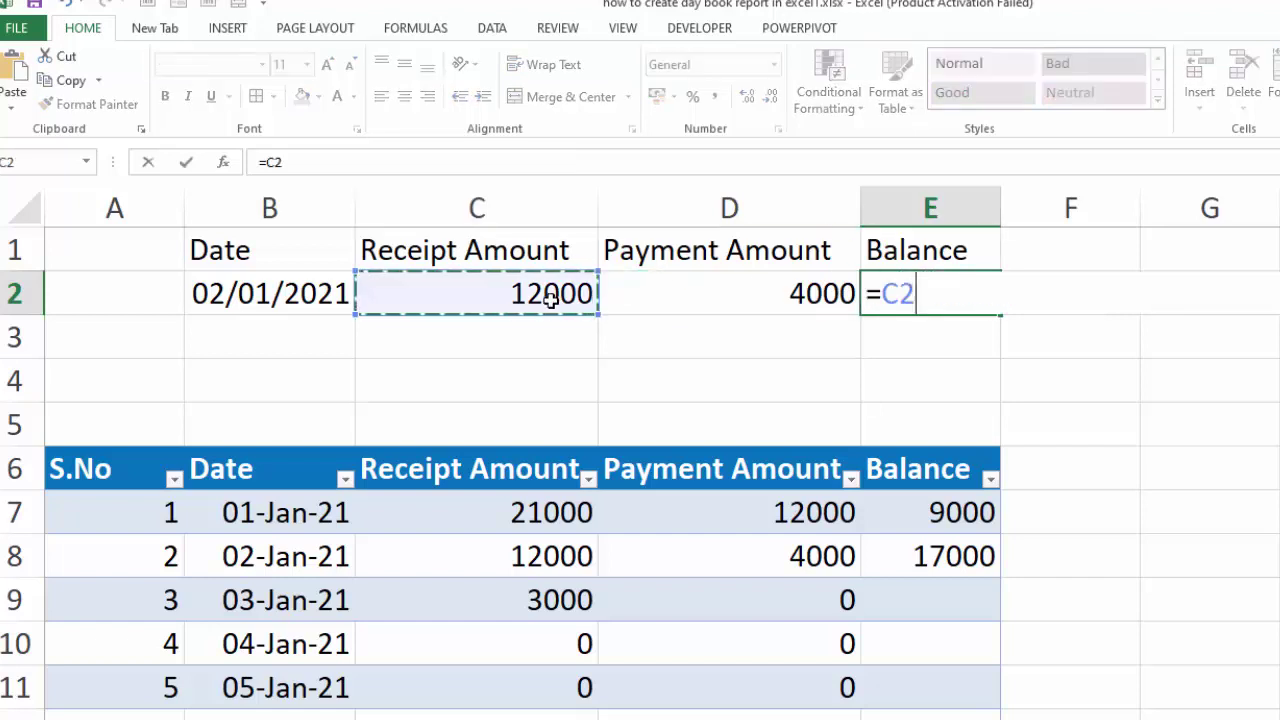
{"action": "type", "text": "-"}
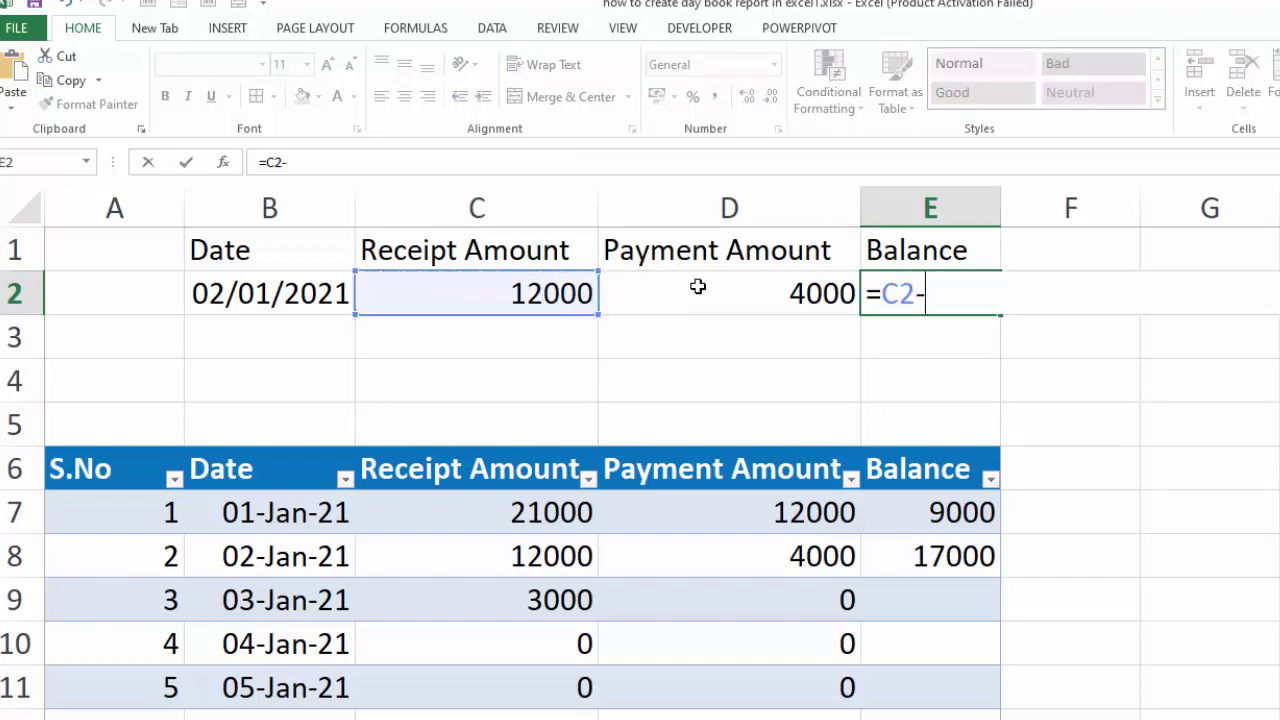
{"action": "left_click", "coordinate": [698, 287]}
{"action": "key", "text": "Return"}
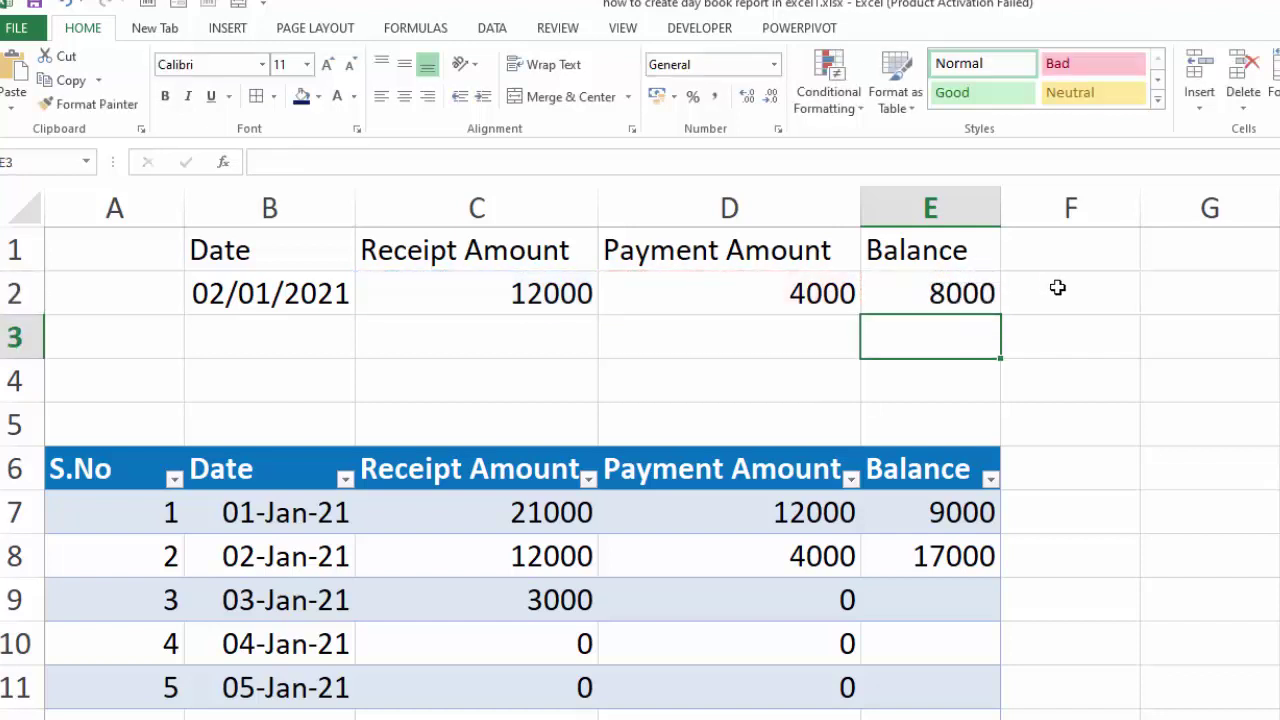
- Put all borders around the summary block B1:E2 and fill header row B1:E1 gold
{"action": "mouse_move", "coordinate": [275, 256]}
{"action": "left_mouse_down"}
{"action": "mouse_move", "coordinate": [363, 287]}
{"action": "mouse_move", "coordinate": [893, 300]}
{"action": "left_mouse_up"}
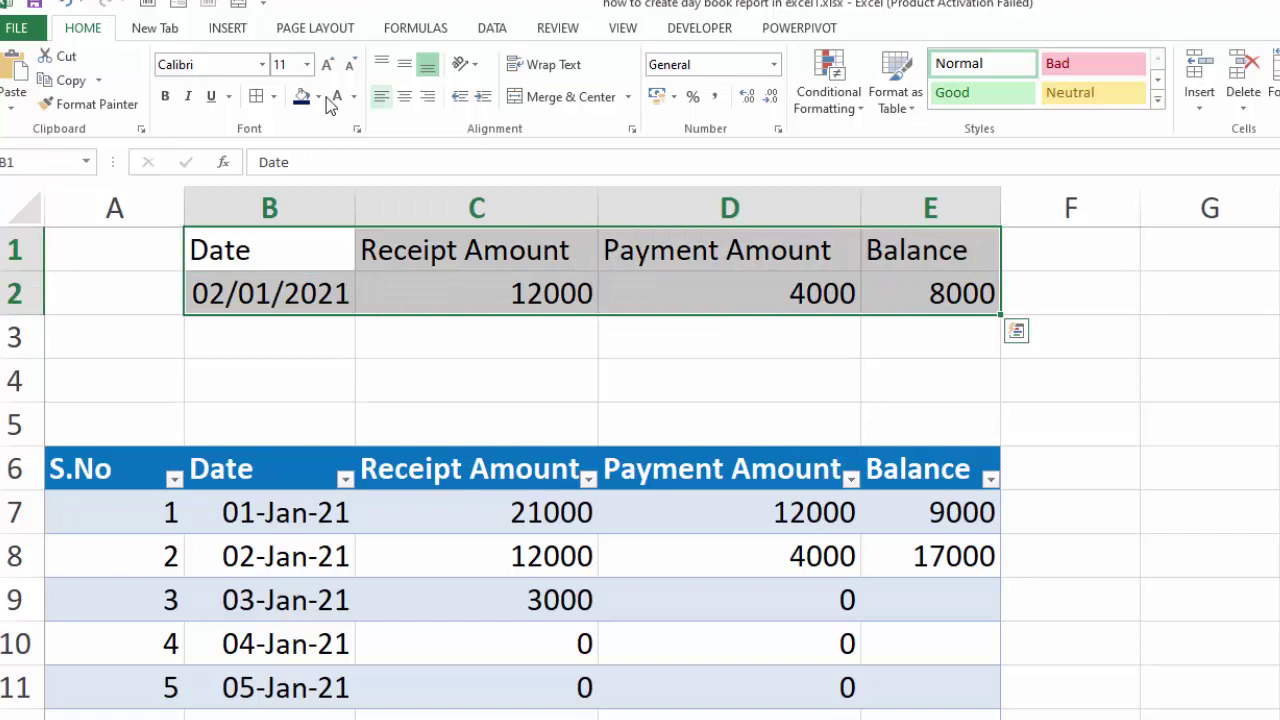
{"action": "left_click", "coordinate": [257, 97]}
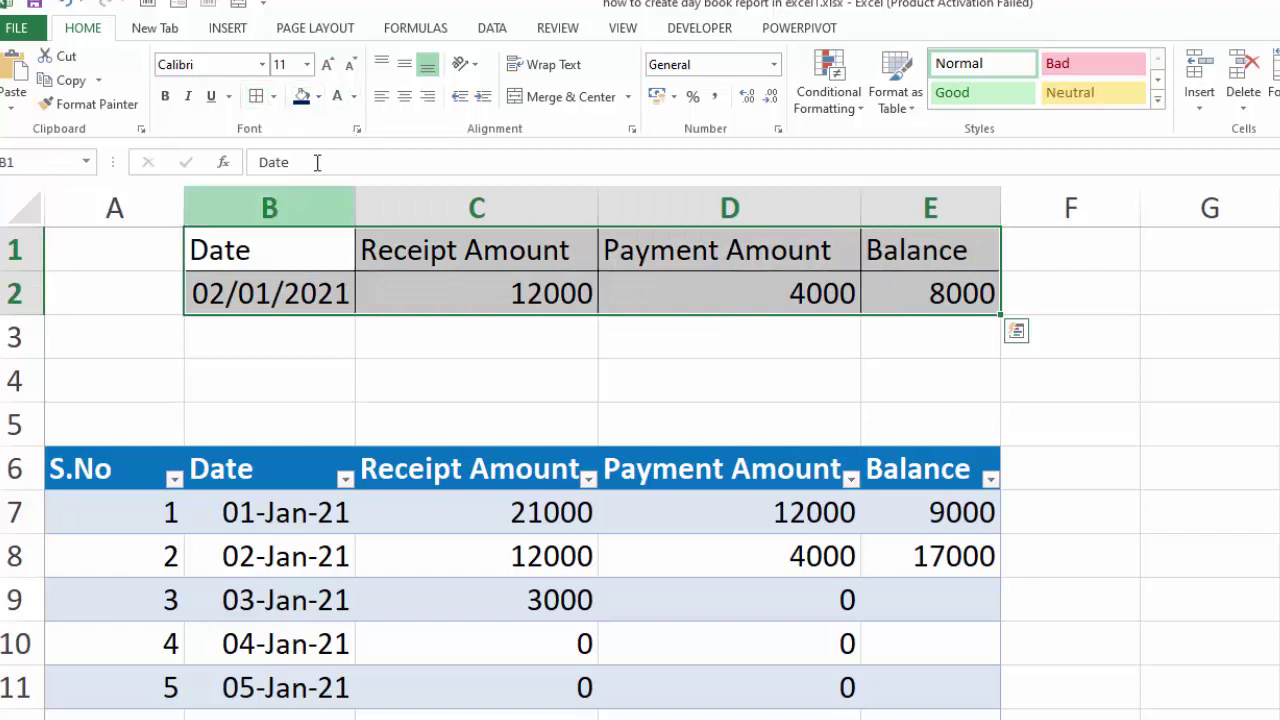
{"action": "left_click_drag", "start_coordinate": [352, 251], "coordinate": [918, 250]}
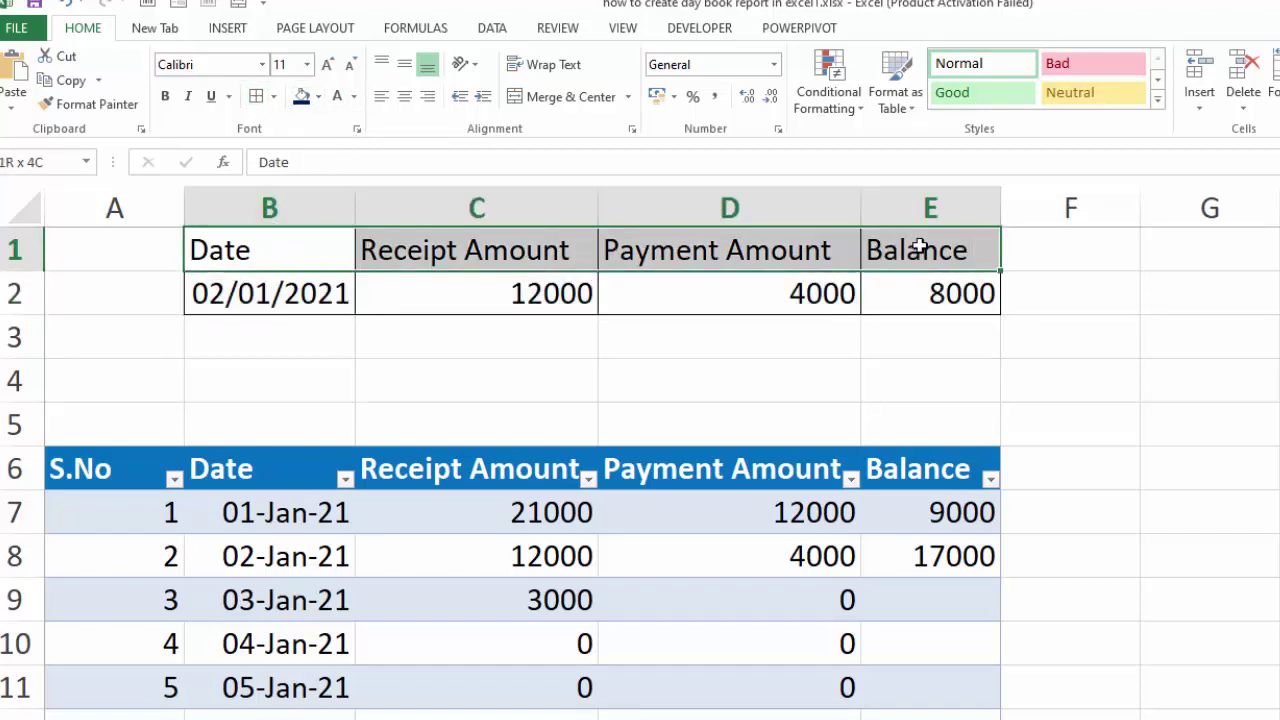
{"action": "left_click", "coordinate": [318, 97]}
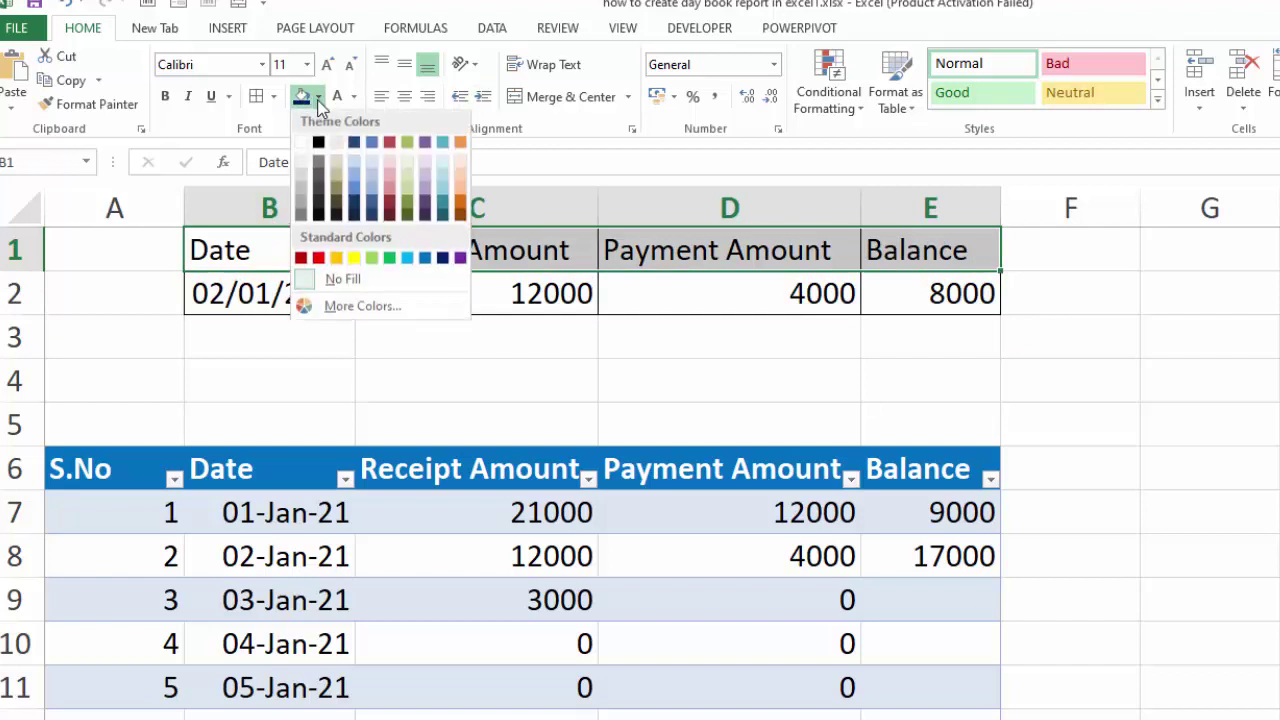
{"action": "left_click", "coordinate": [337, 258]}
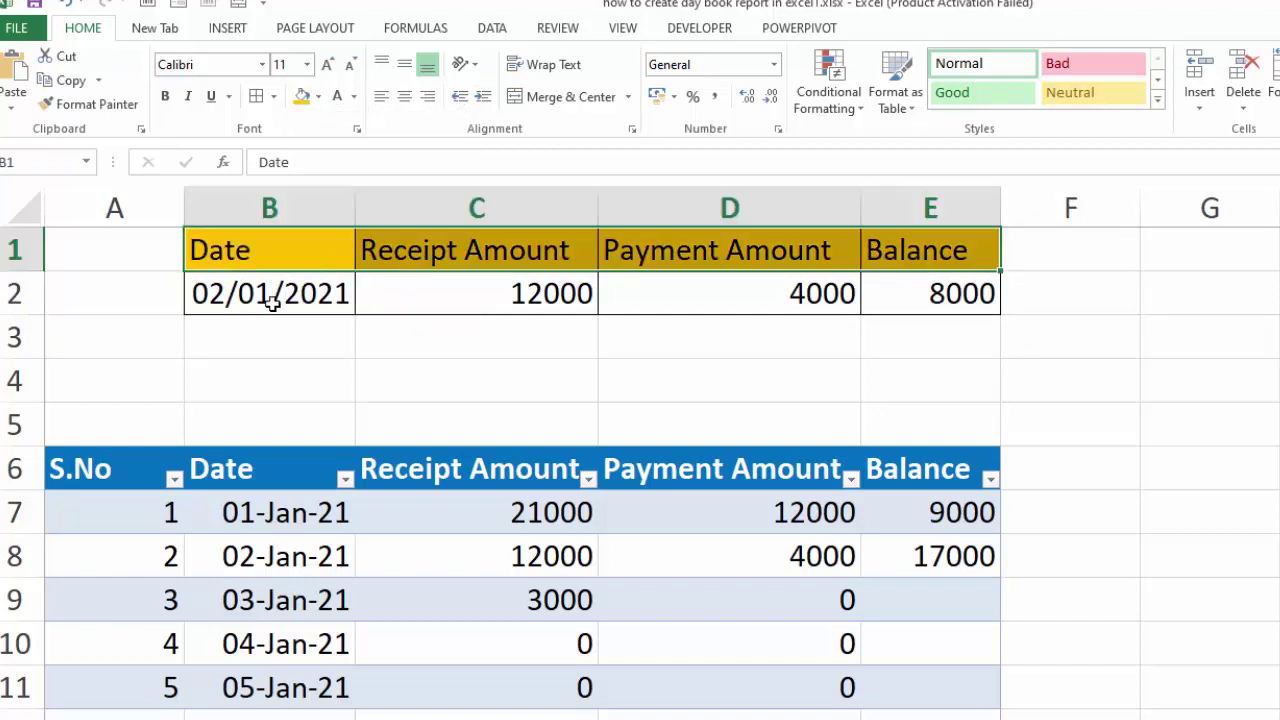
- Fill the values row B2:E2 dark navy with white text; date B2 shows 02-Jan-21
{"action": "left_click_drag", "start_coordinate": [272, 304], "coordinate": [893, 302]}
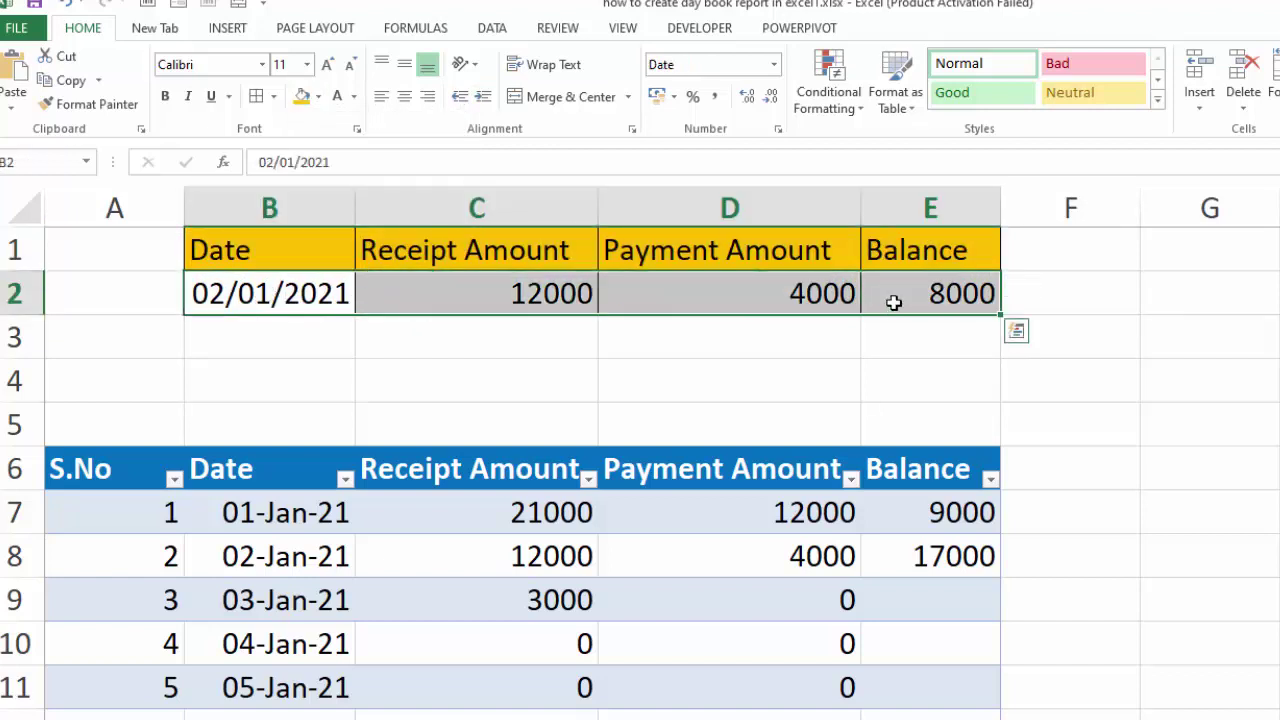
{"action": "left_click", "coordinate": [318, 97]}
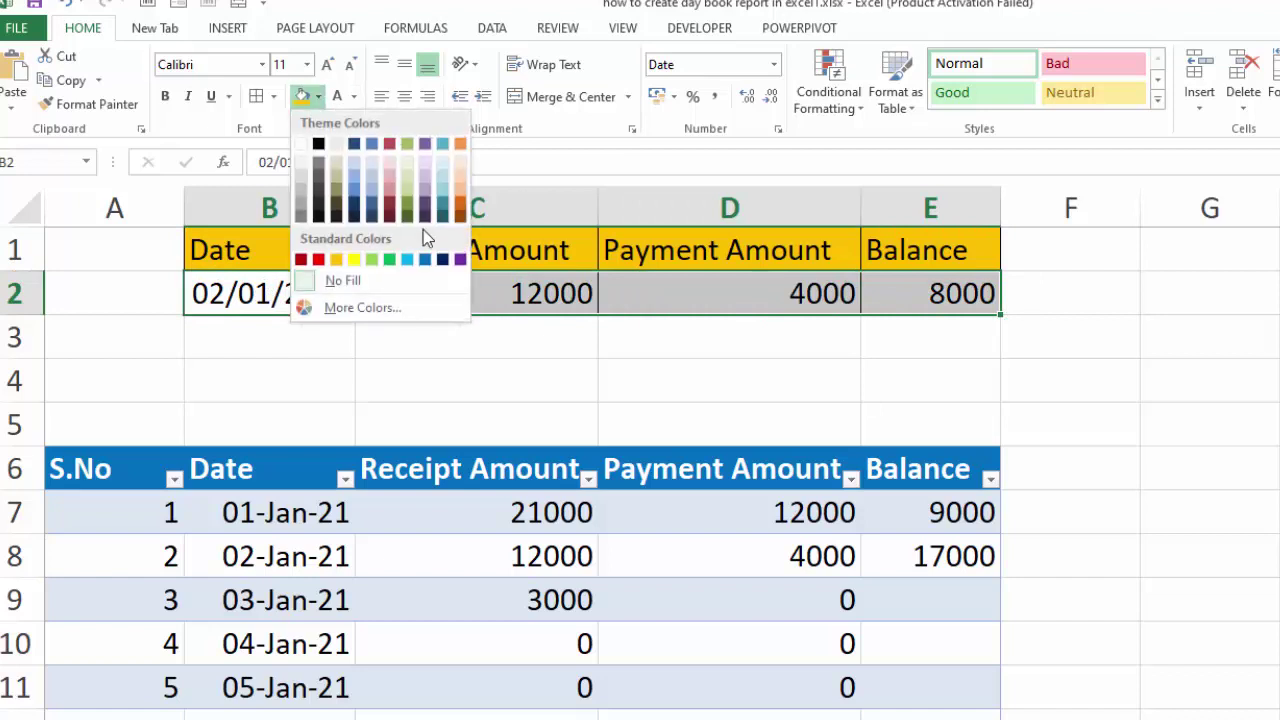
{"action": "left_click", "coordinate": [442, 259]}
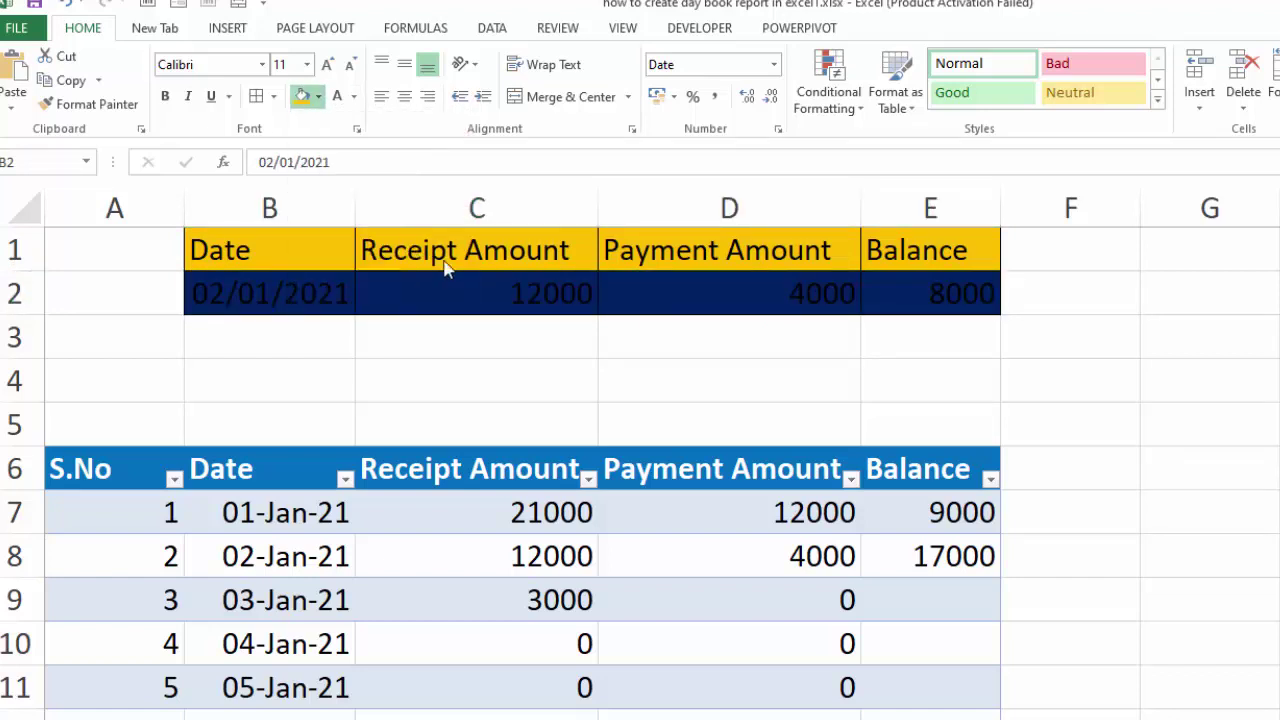
{"action": "left_click", "coordinate": [338, 97]}
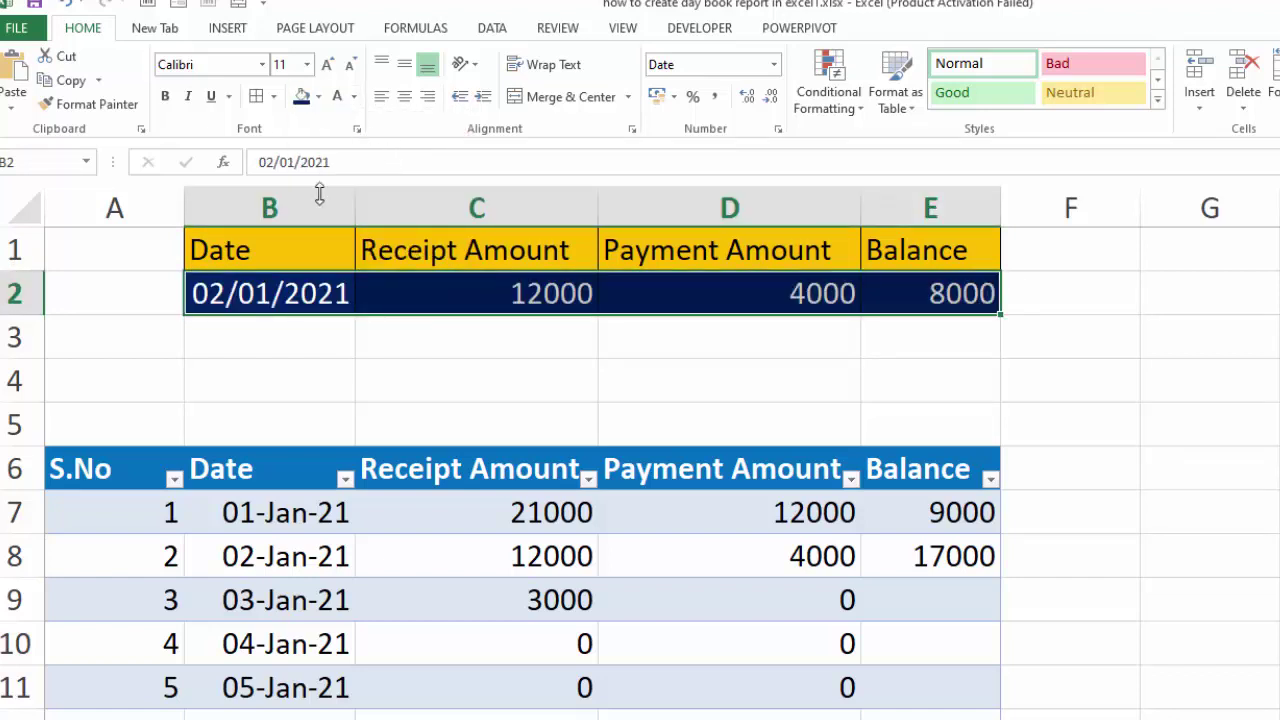
{"action": "left_click", "coordinate": [297, 287]}
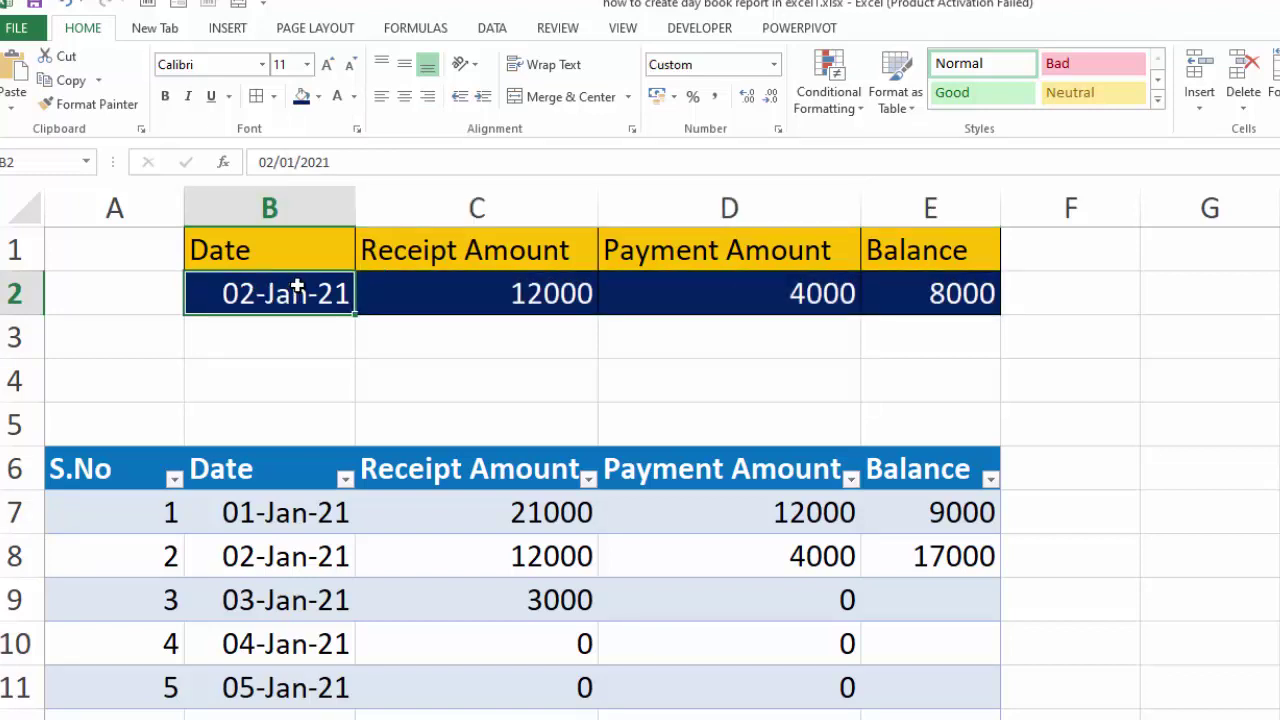
{"action": "key", "text": "Return"}
{"action": "left_click", "coordinate": [1276, 556]}
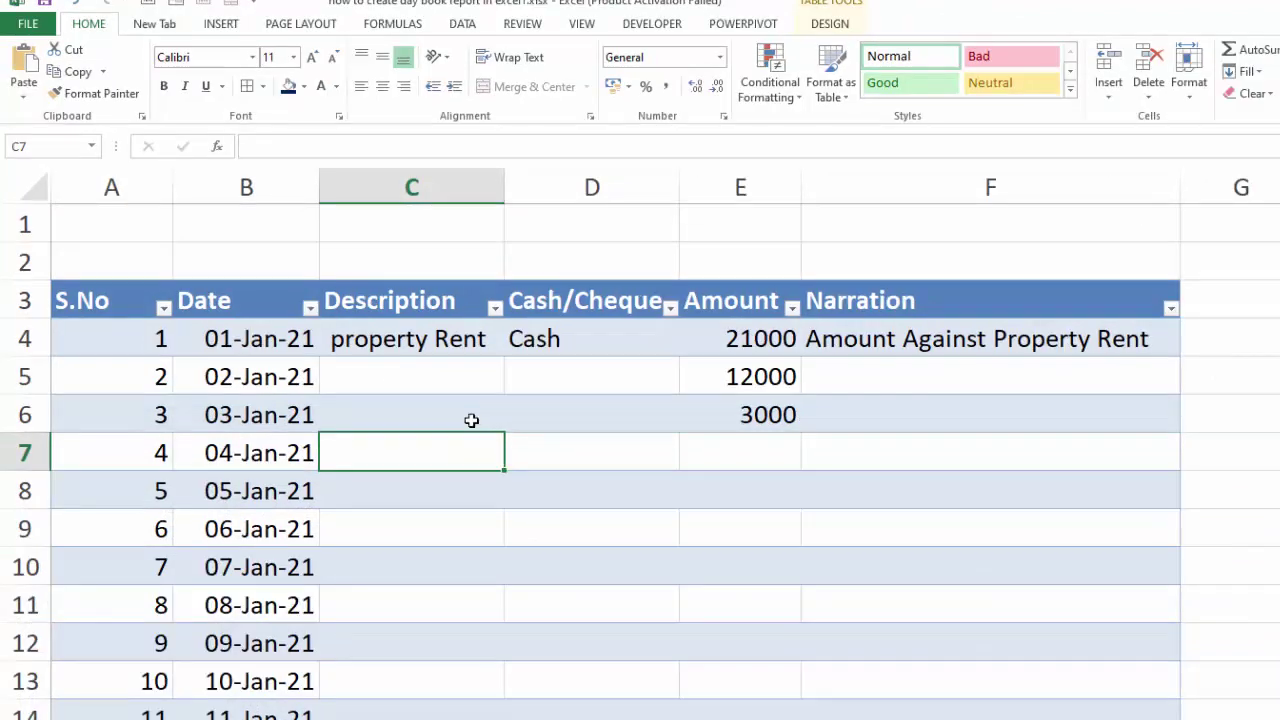
- Record a Sales receipt: Cash, 14500, narration 'sales of sweet dish'
{"action": "type", "text": "Sales\tCash\t1"}
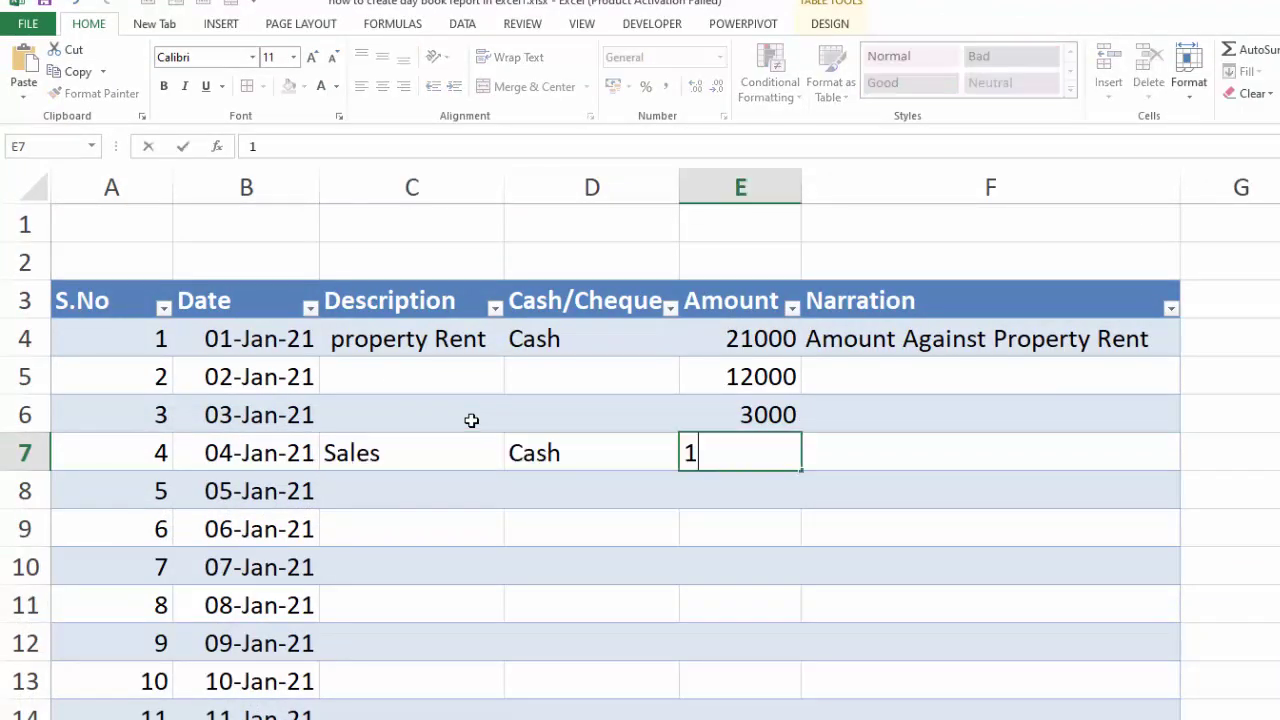
{"action": "type", "text": "4500"}
{"action": "key", "text": "Tab"}
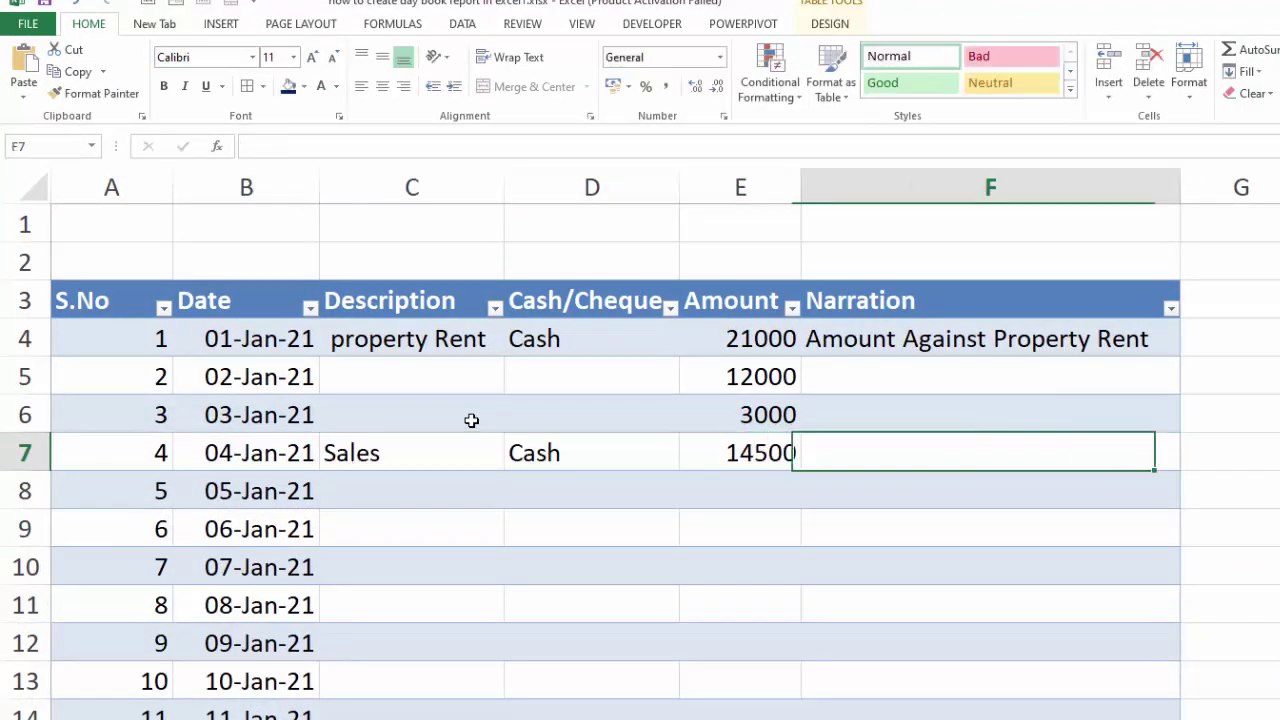
{"action": "type", "text": "sa"}
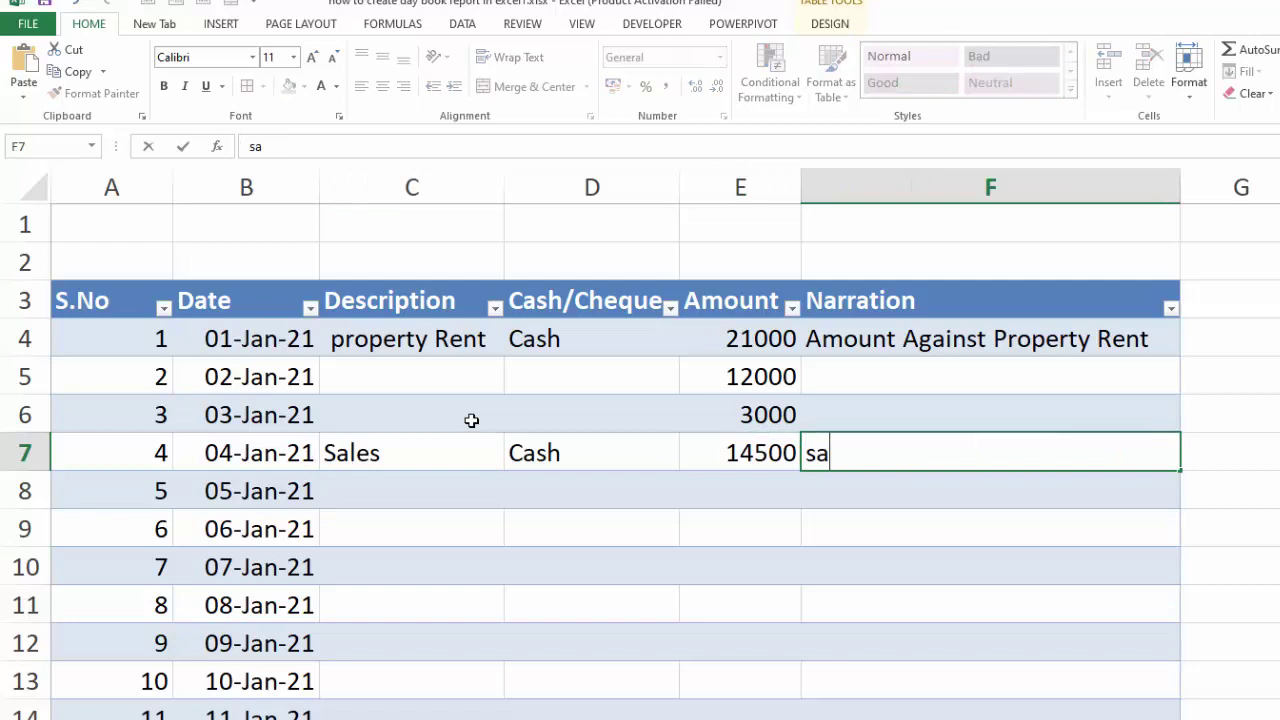
{"action": "type", "text": "les of sweet dish"}
{"action": "key", "text": "Tab"}
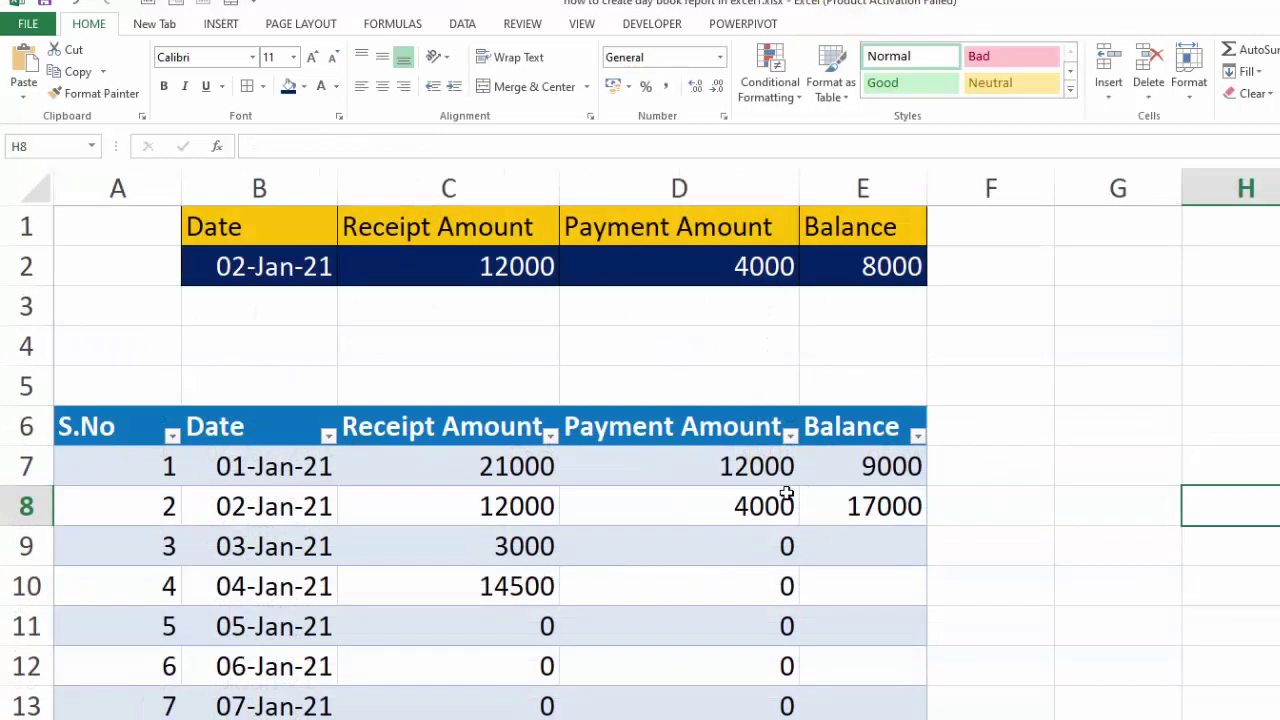
- Fill the running-balance formula in E8 down column E of the day book
{"action": "left_click", "coordinate": [866, 502]}
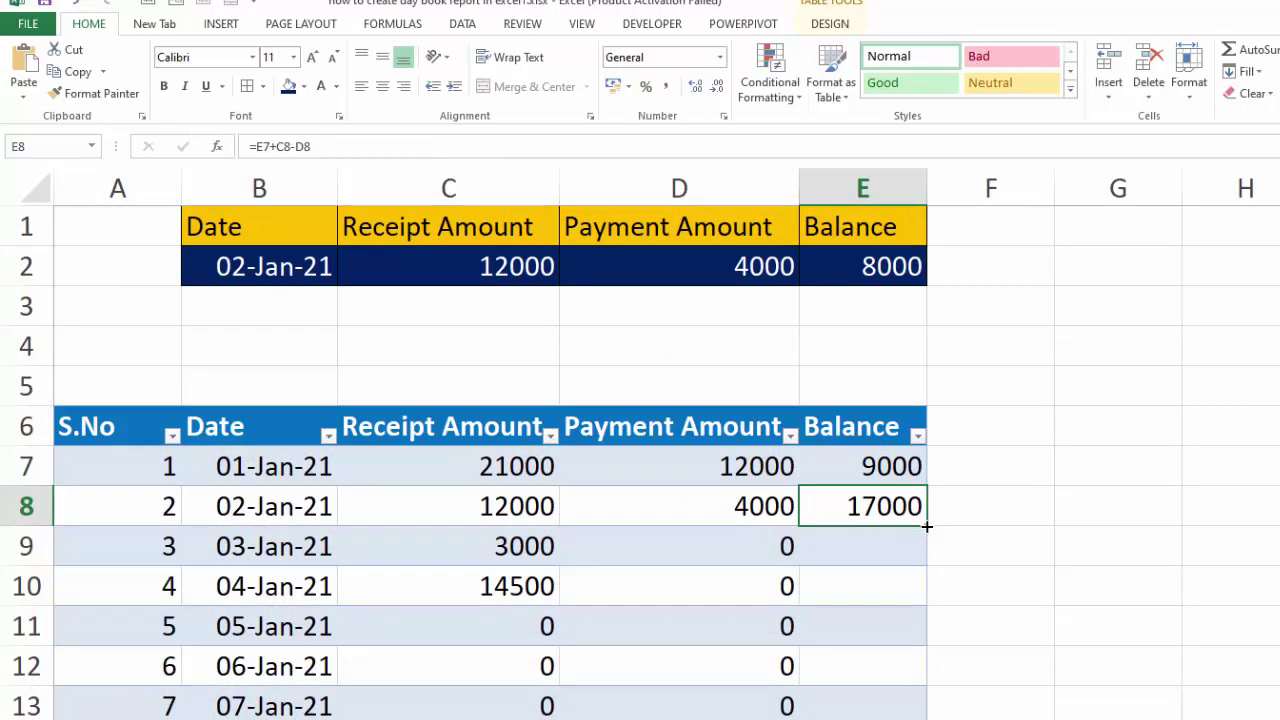
{"action": "double_click", "coordinate": [927, 526]}
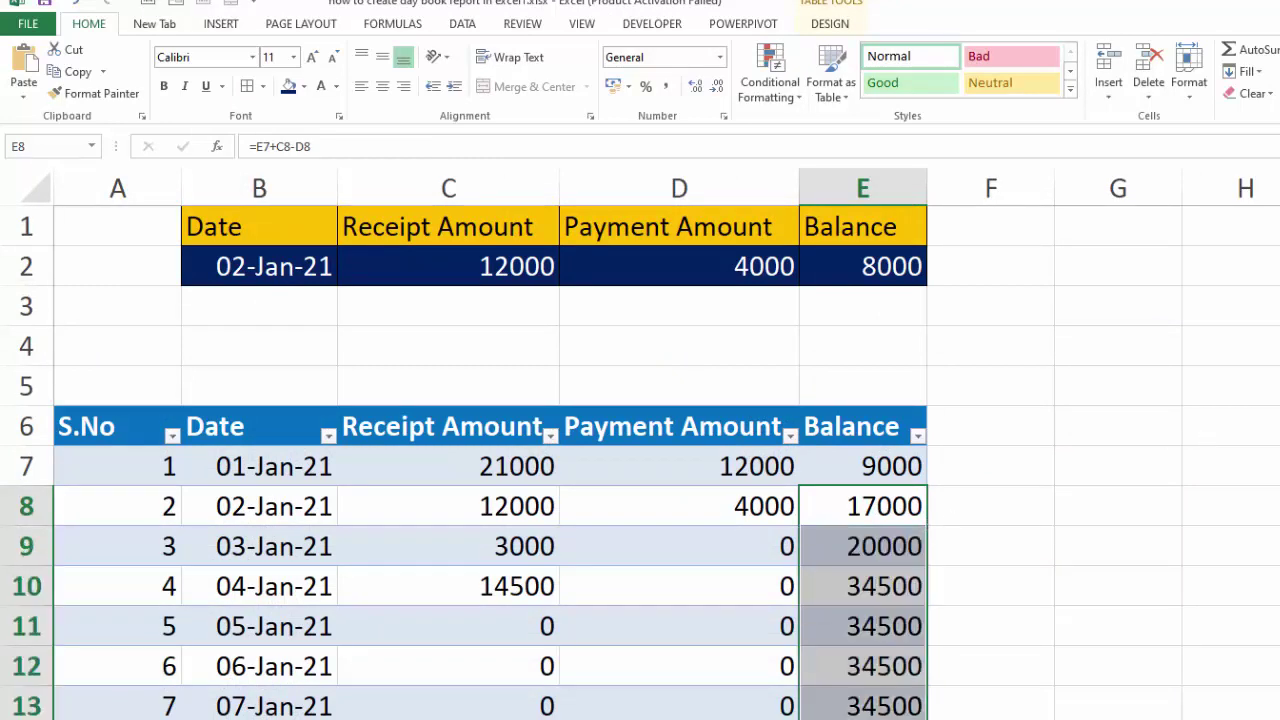
{"action": "scroll", "coordinate": [640, 450], "scroll_direction": "down", "scroll_amount": 2}
{"action": "scroll", "coordinate": [640, 450], "scroll_direction": "up", "scroll_amount": 1}
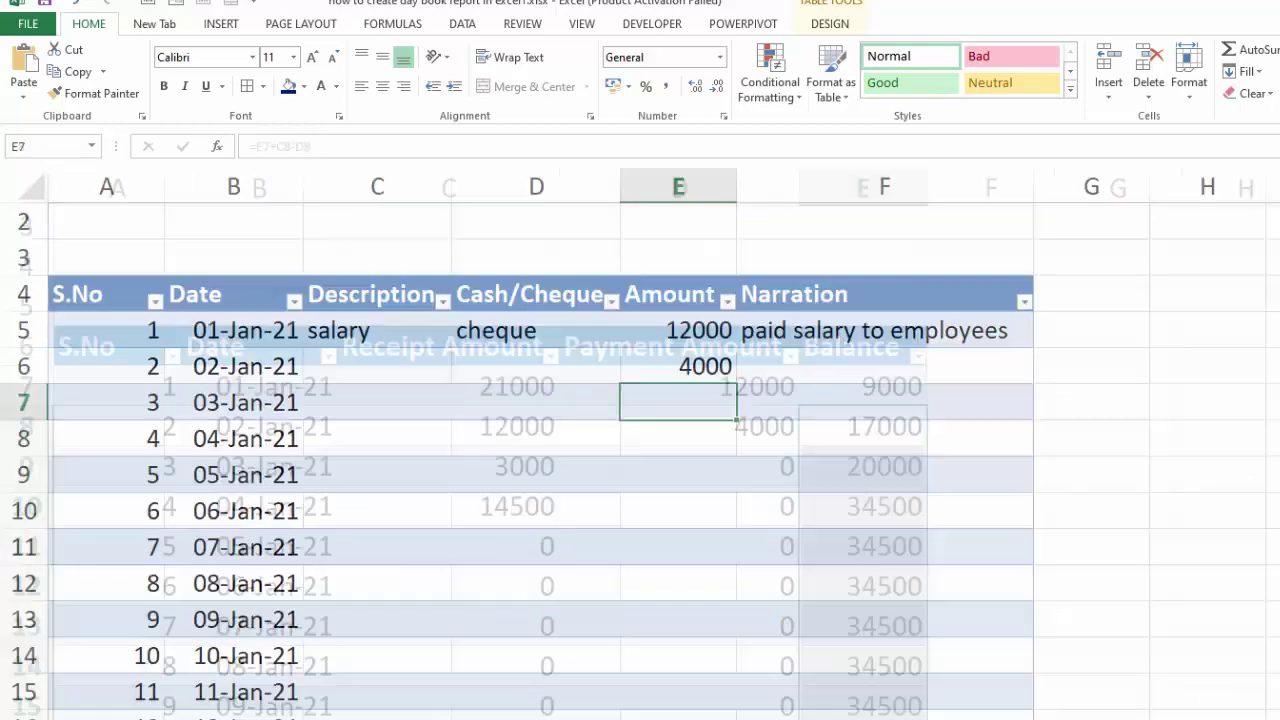
- Enter the 03-Jan-21 rent payment narration and fill D7's payment formula down column D
{"action": "left_click", "coordinate": [418, 404]}
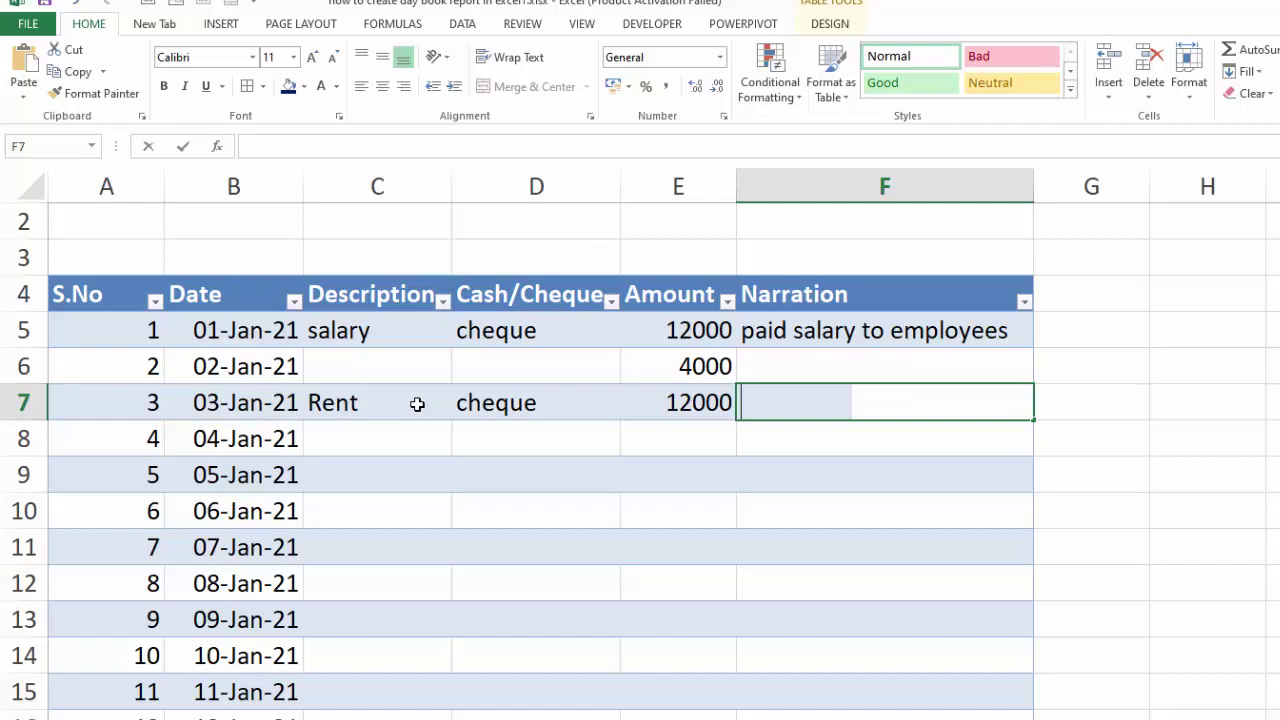
{"action": "type", "text": "paid "}
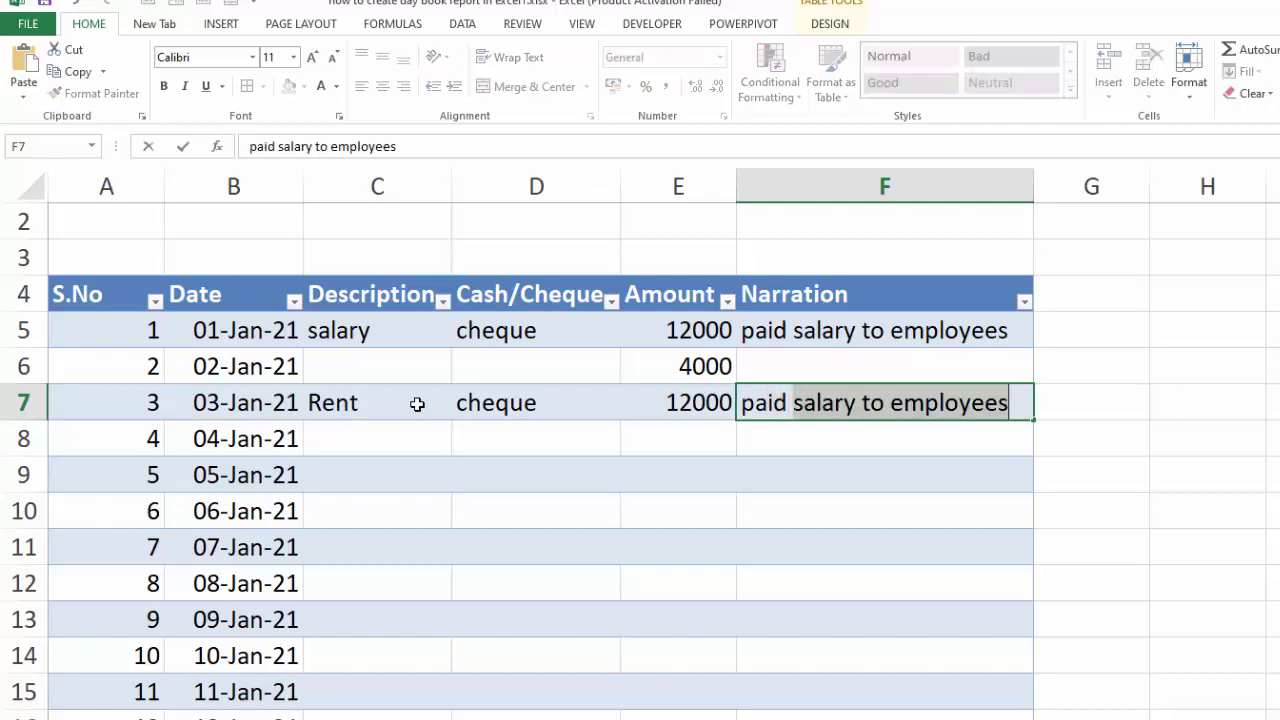
{"action": "type", "text": "rent to anwar"}
{"action": "key", "text": "Return"}
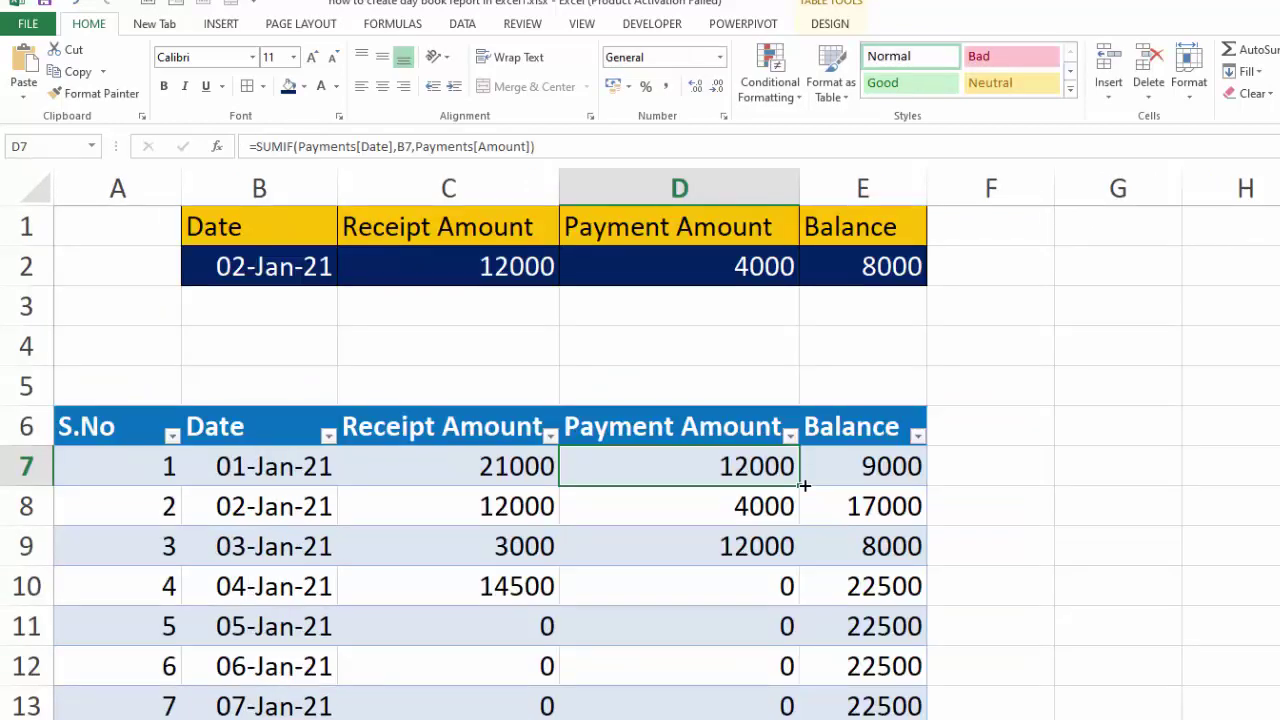
{"action": "double_click", "coordinate": [799, 486]}
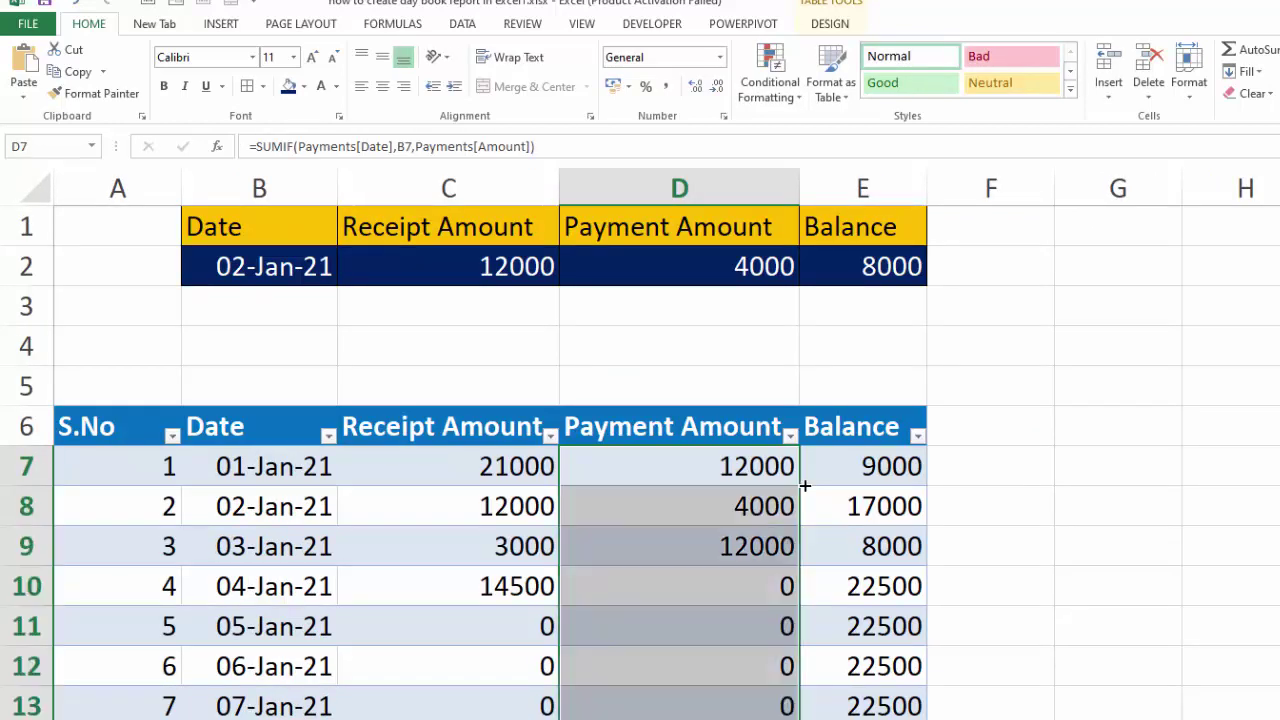